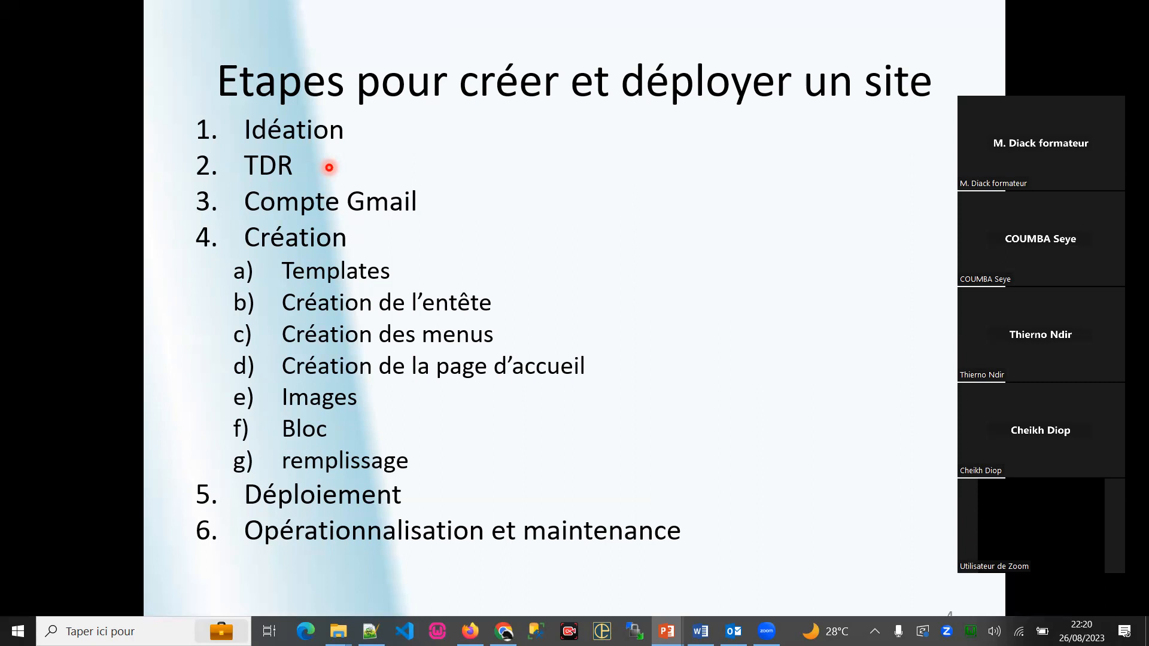
Review the slides covering CMS and language options, the steps for creating and deploying a site, and going further.
{"action": "key", "text": "Left"}
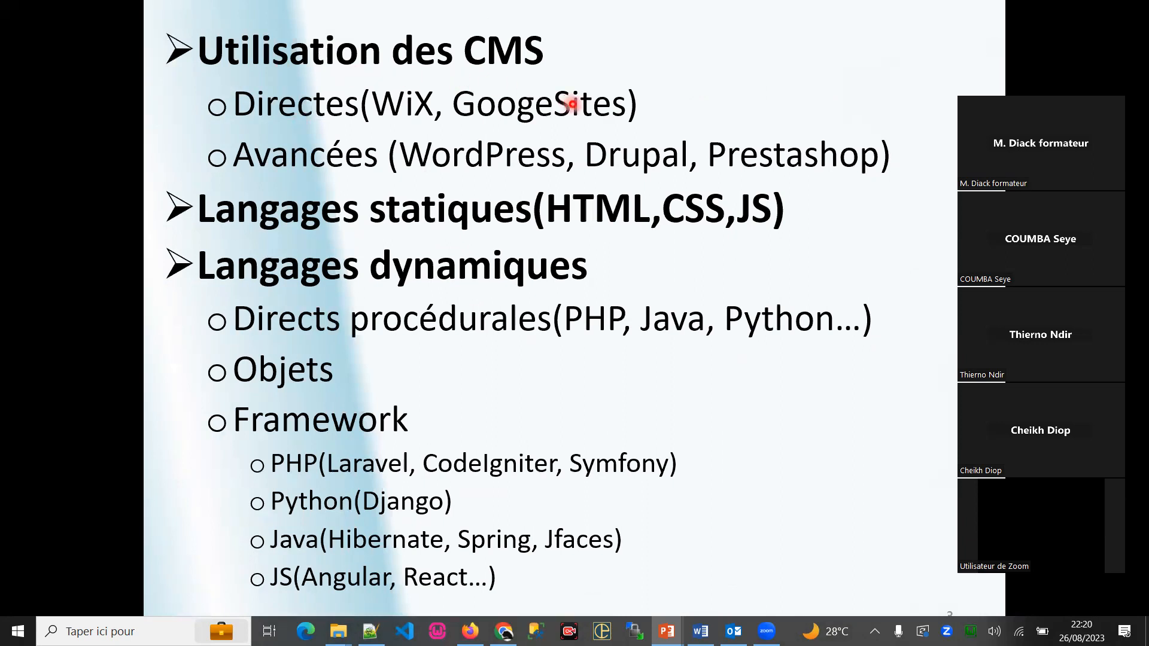
{"action": "key", "text": "Right"}
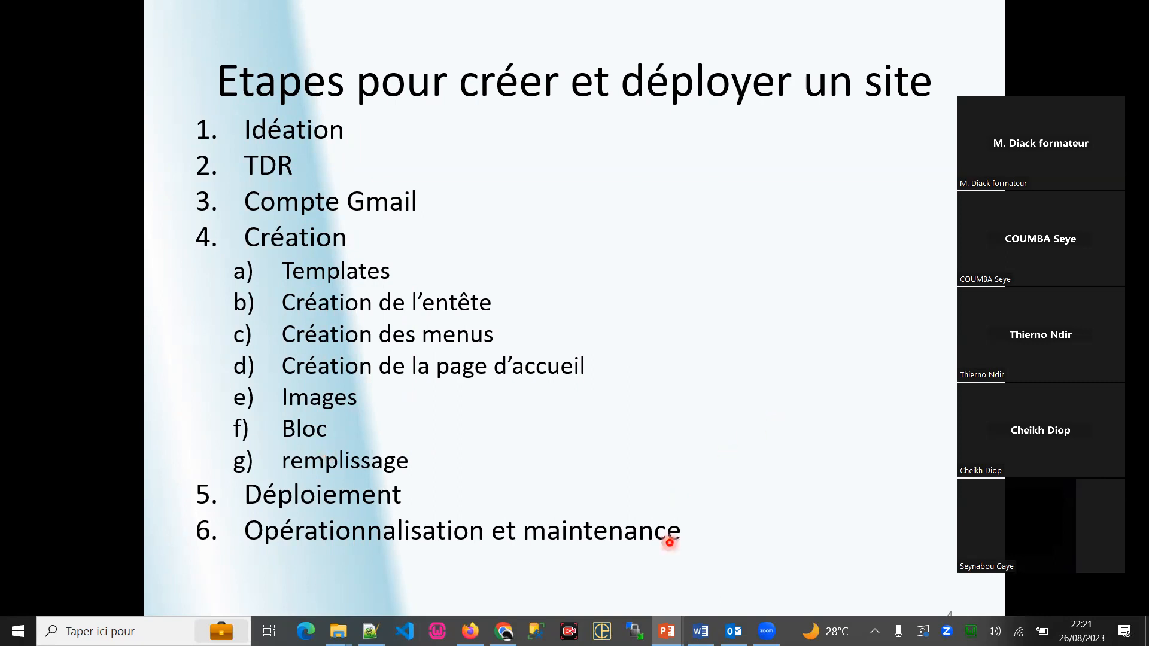
{"action": "left_click", "coordinate": [678, 585]}
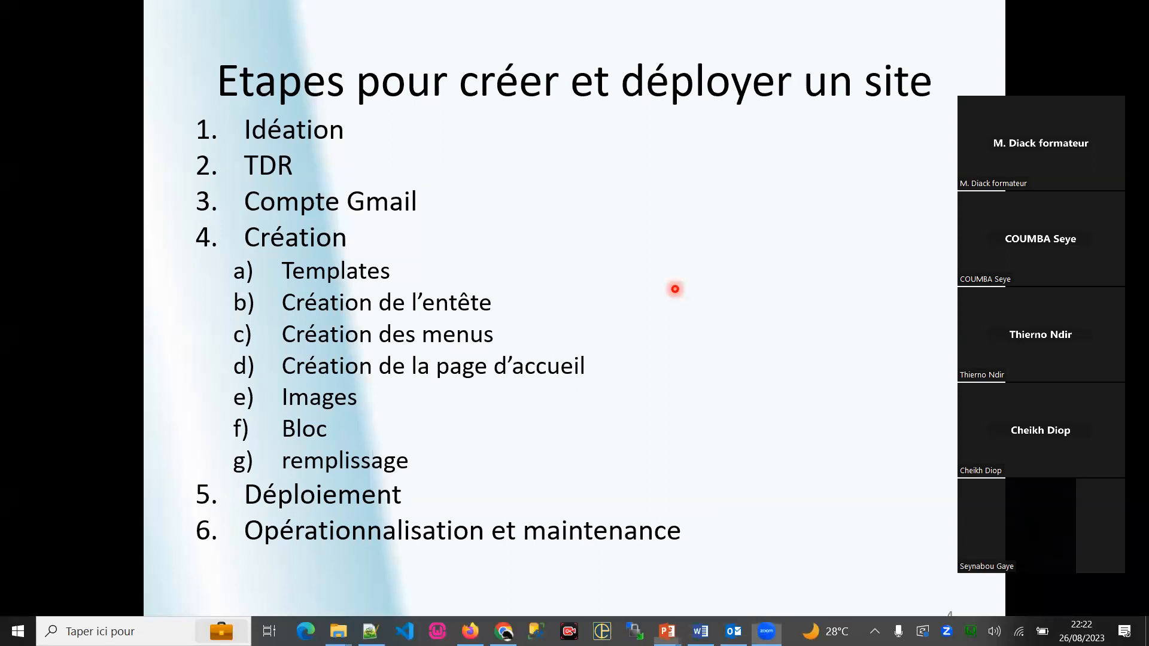
{"action": "key", "text": "Right"}
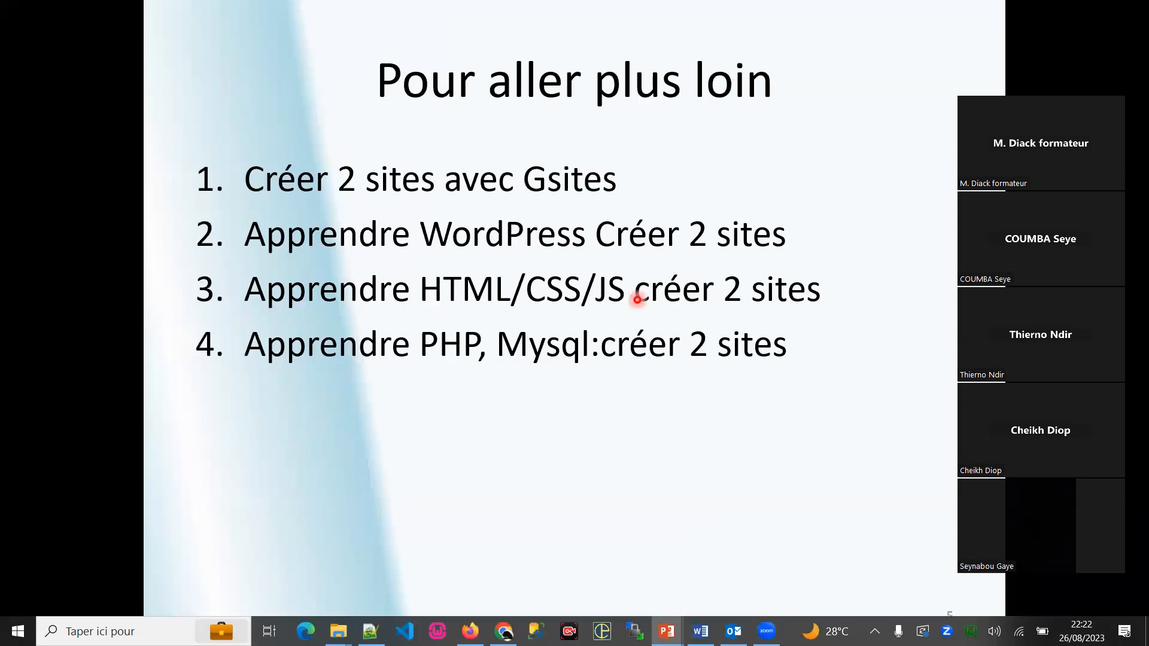
{"action": "key", "text": "Left"}
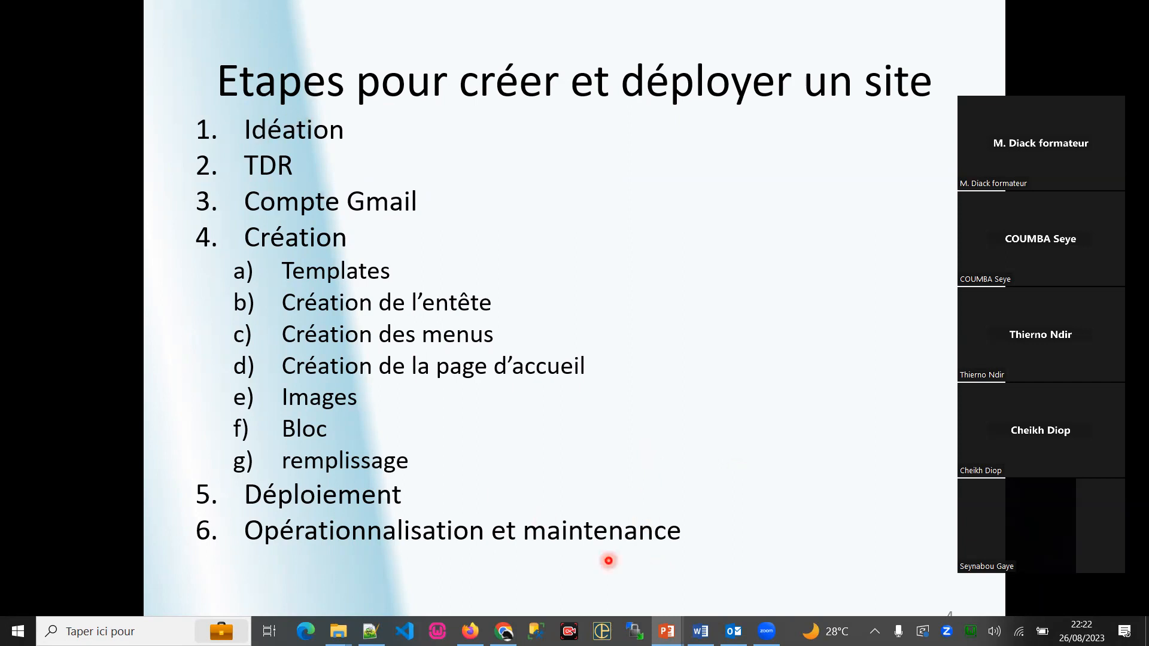
Switch to the Word specification document and replace the school name Keur Massar in the title with Taiba ICS/ Mboro.
{"action": "key", "text": "alt+Tab"}
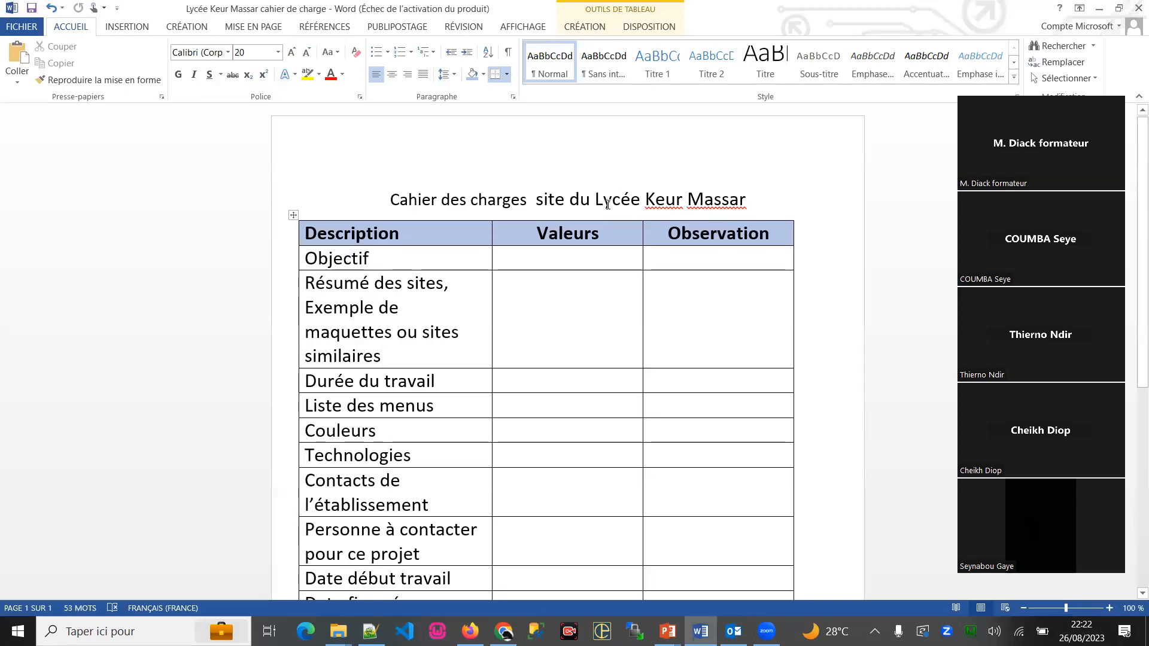
{"action": "scroll", "coordinate": [599, 252], "scroll_direction": "up", "scroll_amount": 1}
{"action": "left_click_drag", "start_coordinate": [785, 171], "coordinate": [671, 181]}
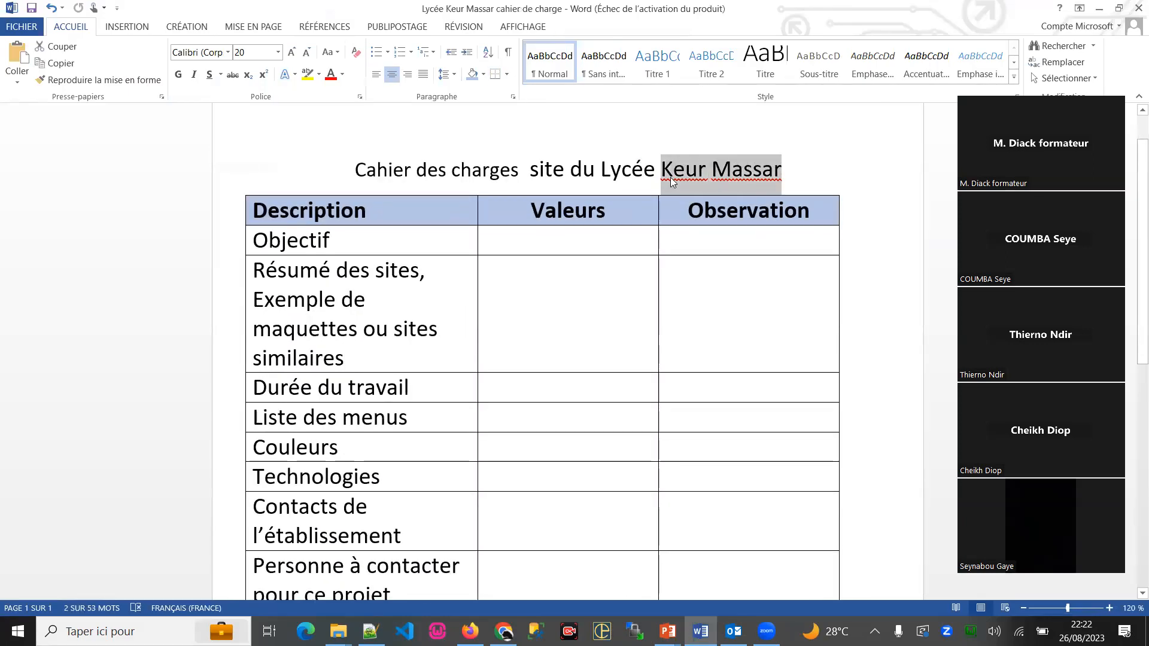
{"action": "type", "text": "Ta"}
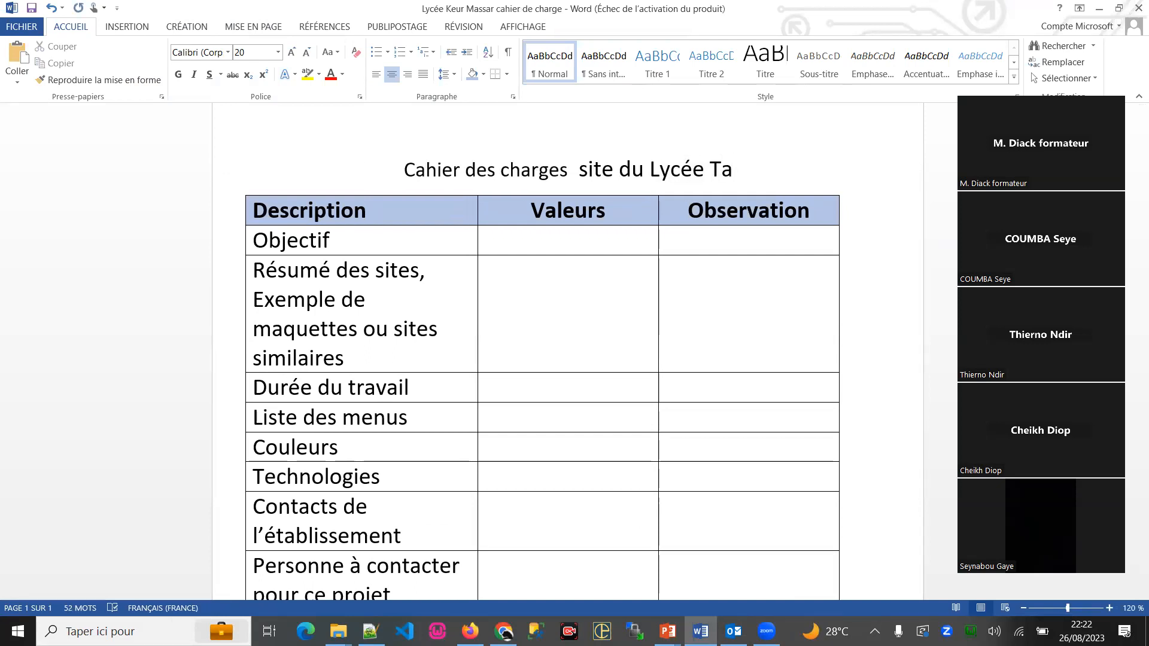
{"action": "type", "text": "iba ICS"}
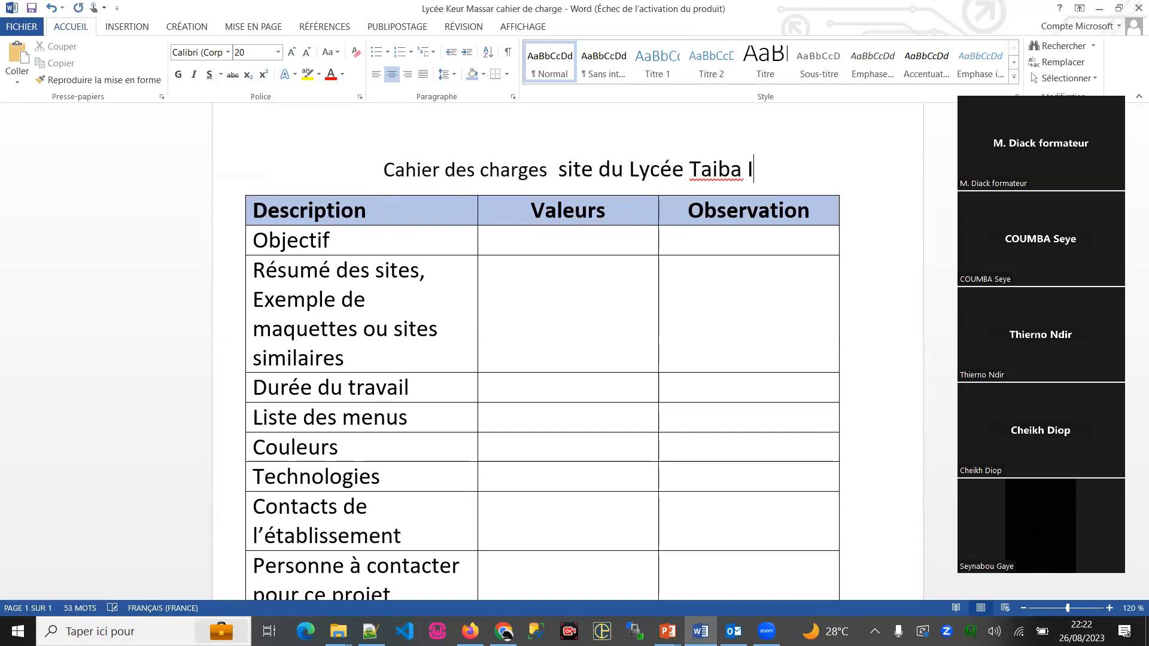
{"action": "type", "text": "Mboro"}
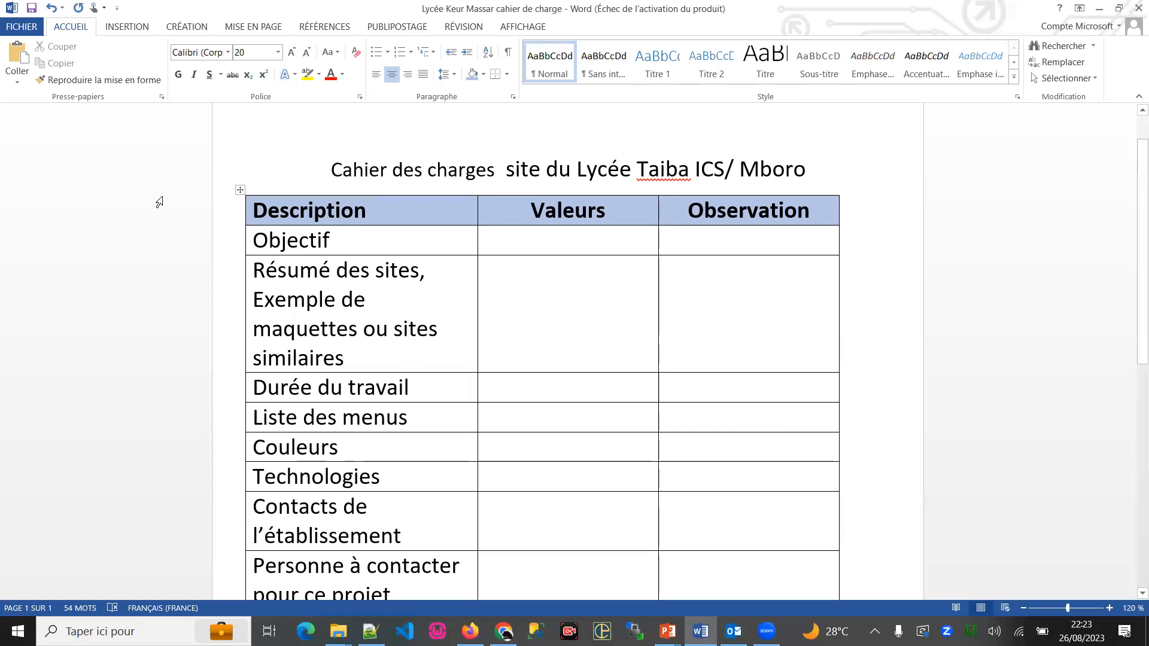
Rename the Valeurs column header of the specification table as Détails.
{"action": "scroll", "coordinate": [551, 266], "scroll_direction": "down", "scroll_amount": 8}
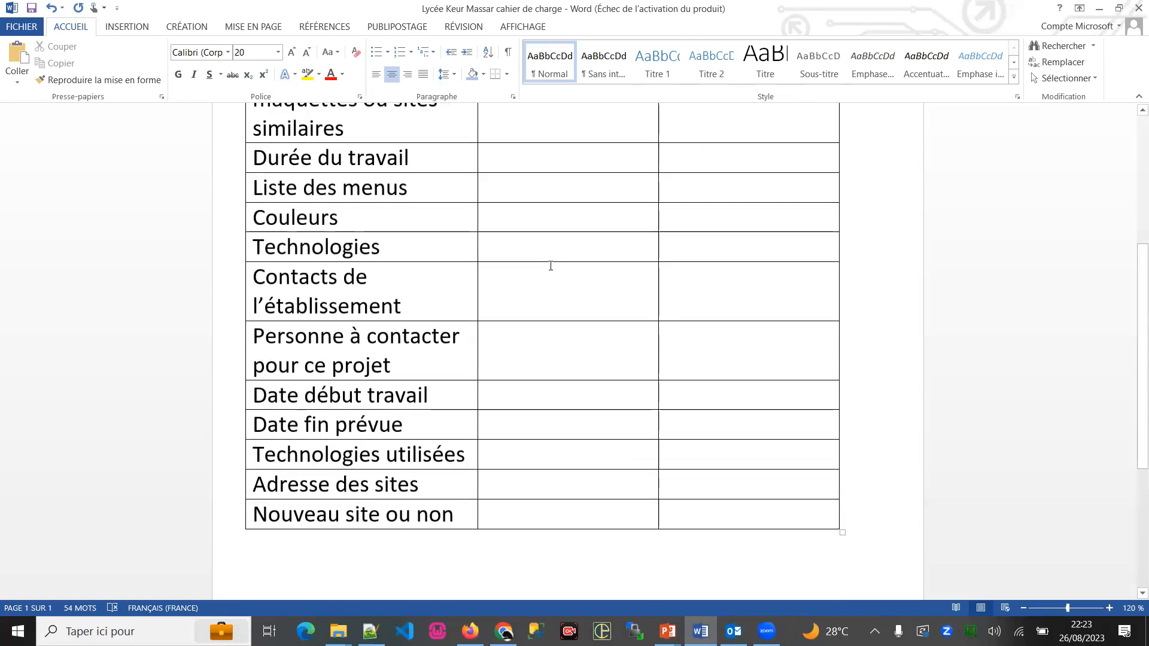
{"action": "scroll", "coordinate": [550, 266], "scroll_direction": "up", "scroll_amount": 8}
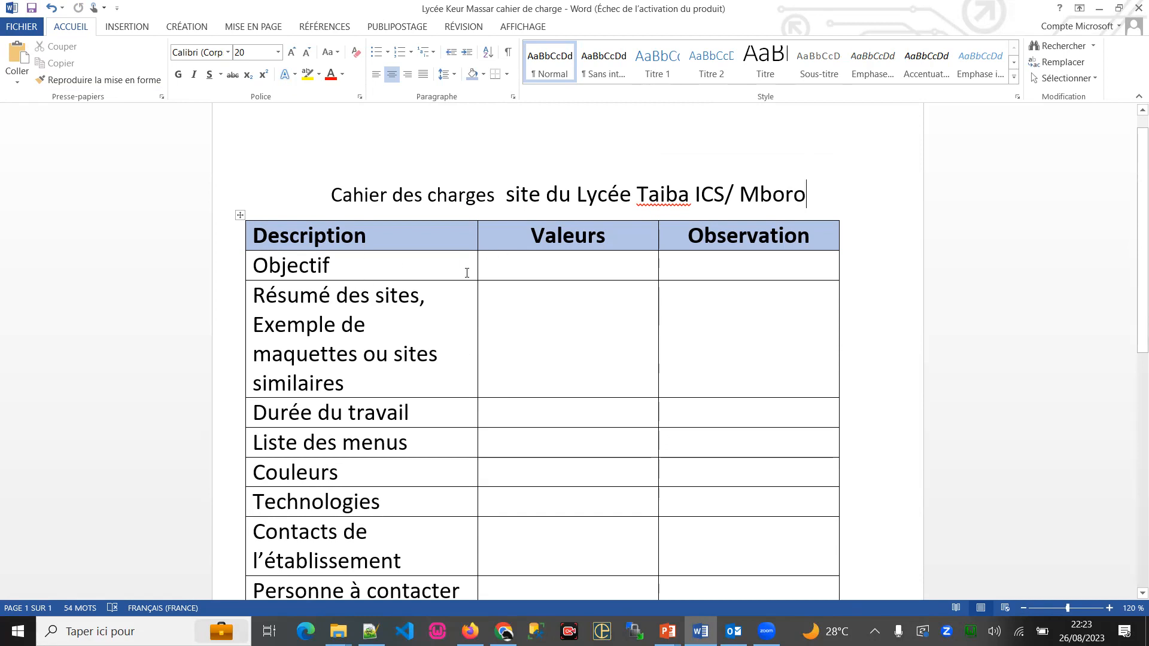
{"action": "left_click", "coordinate": [539, 263]}
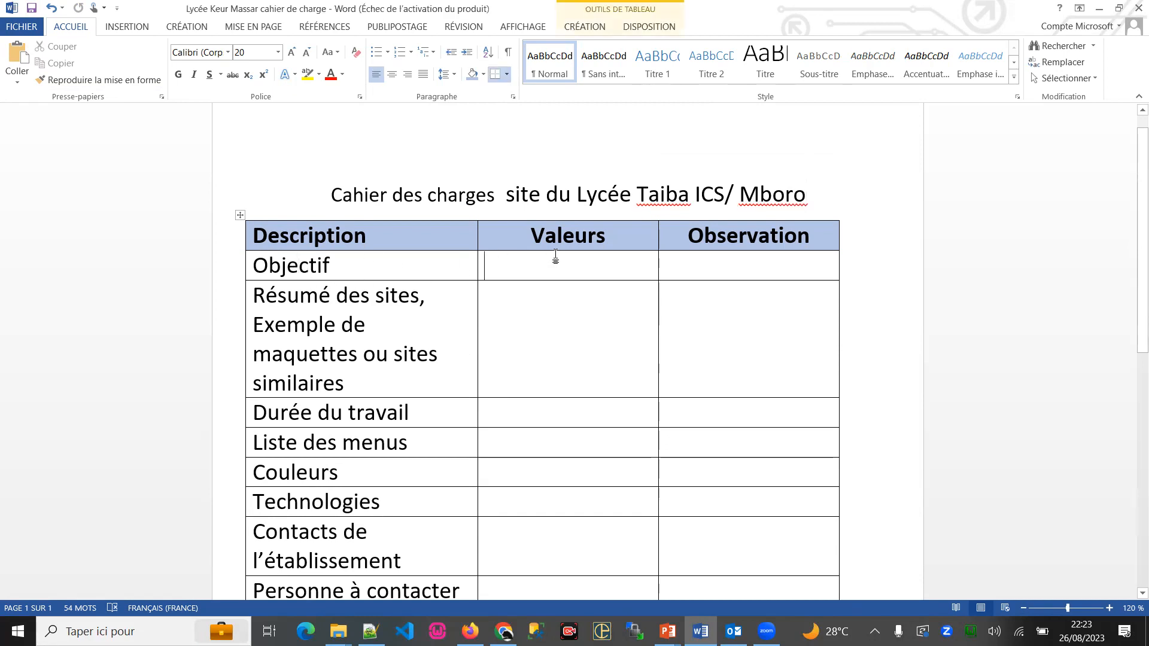
{"action": "left_click", "coordinate": [563, 230]}
{"action": "double_click", "coordinate": [563, 229]}
{"action": "type", "text": "dét"}
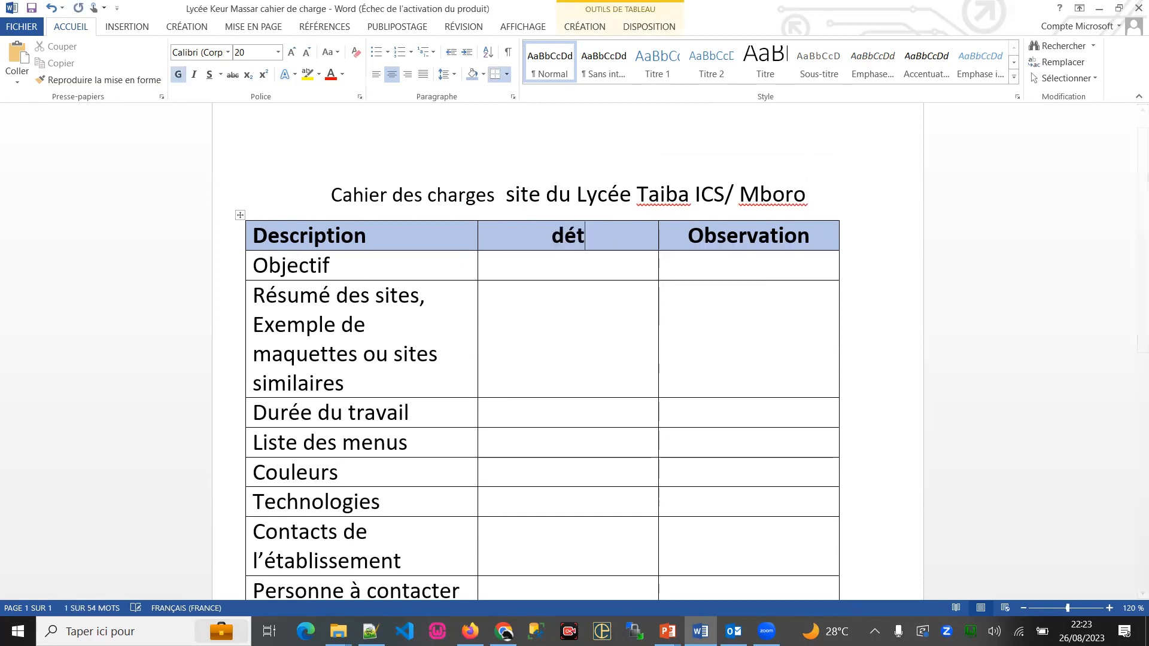
{"action": "type", "text": "ails"}
{"action": "left_click", "coordinate": [524, 264]}
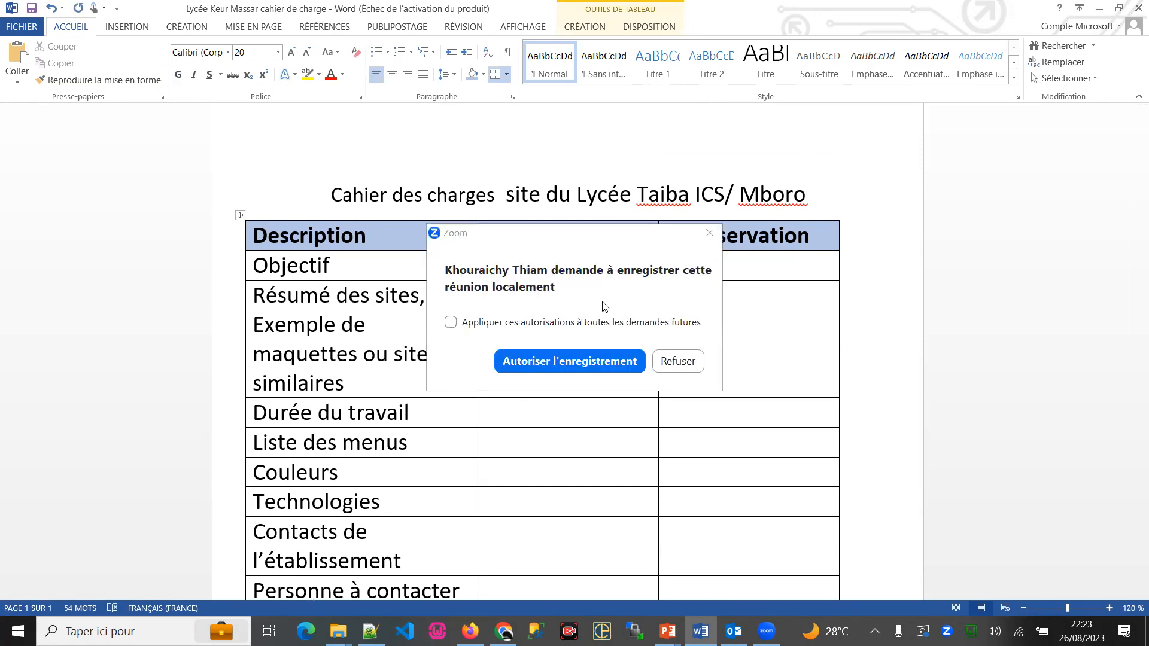
Allow the participant's request to record the Zoom meeting locally.
{"action": "left_click", "coordinate": [569, 359]}
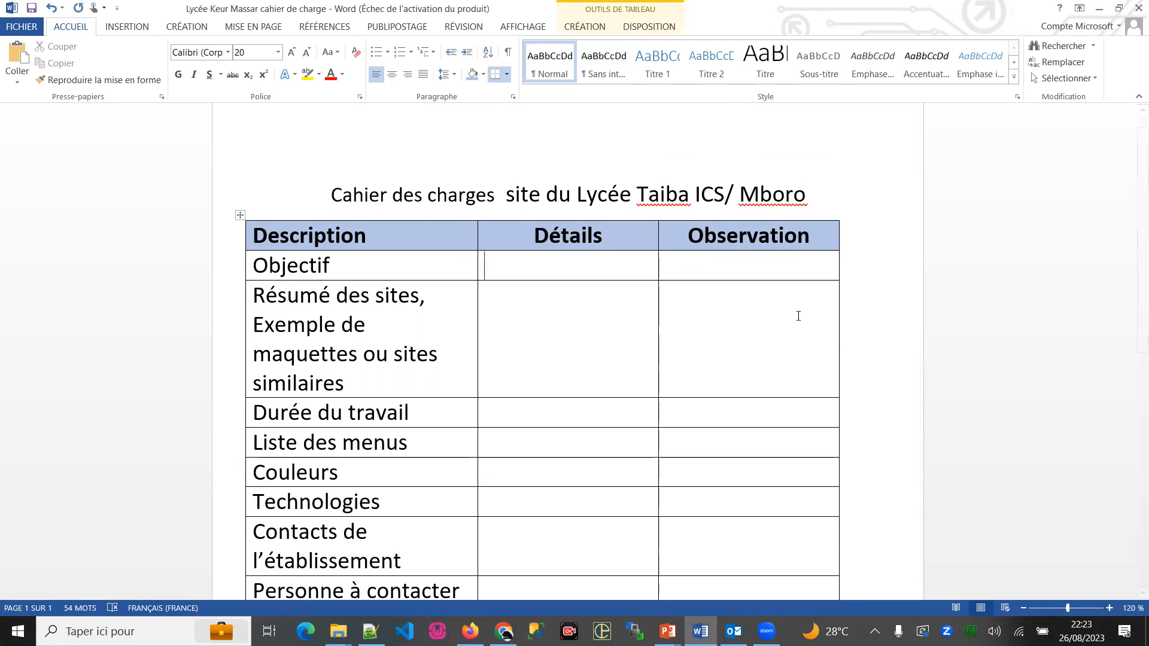
{"action": "left_click", "coordinate": [553, 305]}
{"action": "left_click", "coordinate": [547, 415]}
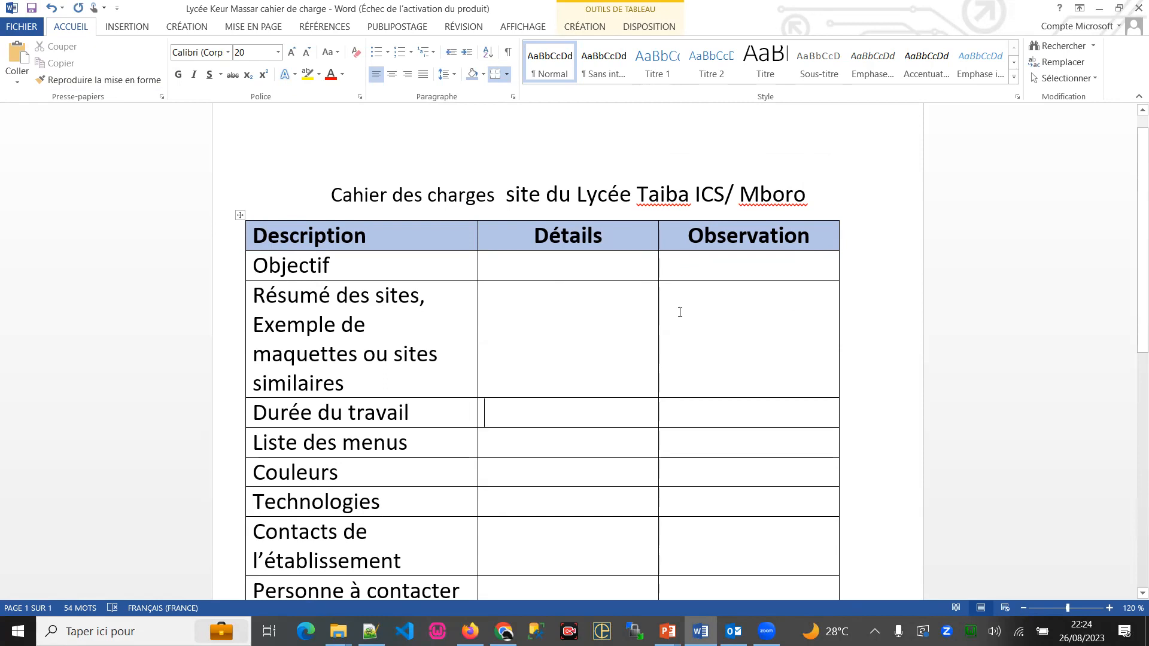
{"action": "scroll", "coordinate": [670, 317], "scroll_direction": "down", "scroll_amount": 2}
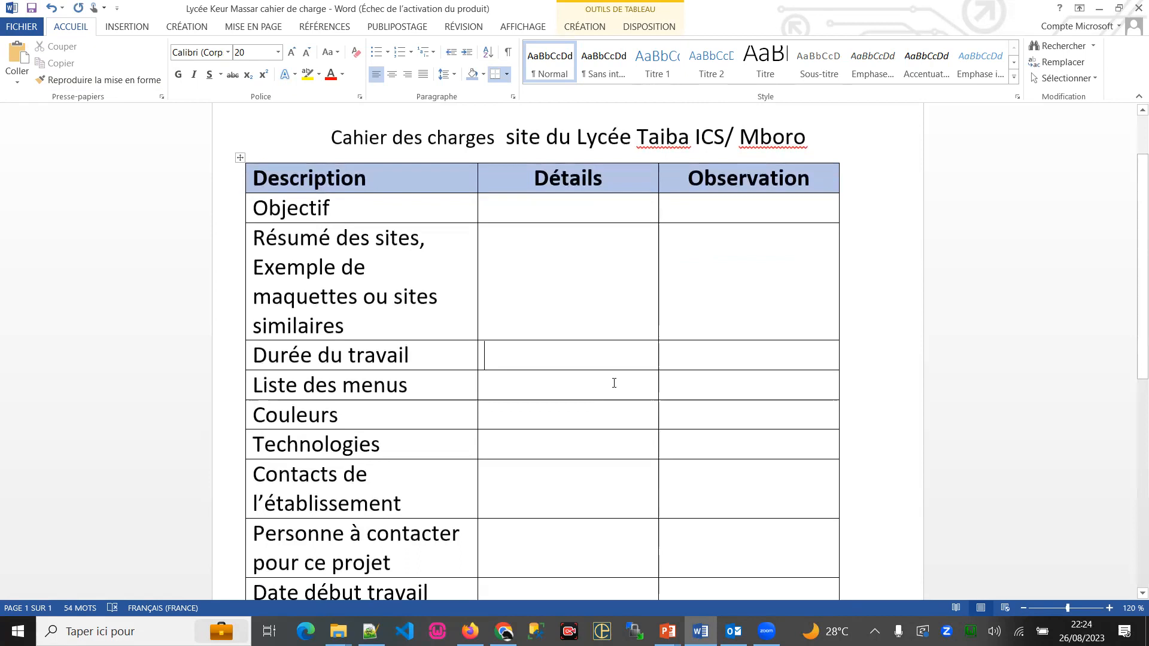
{"action": "left_click", "coordinate": [507, 396]}
{"action": "type", "text": "pa"}
{"action": "key", "text": "BackSpace"}
{"action": "key", "text": "BackSpace"}
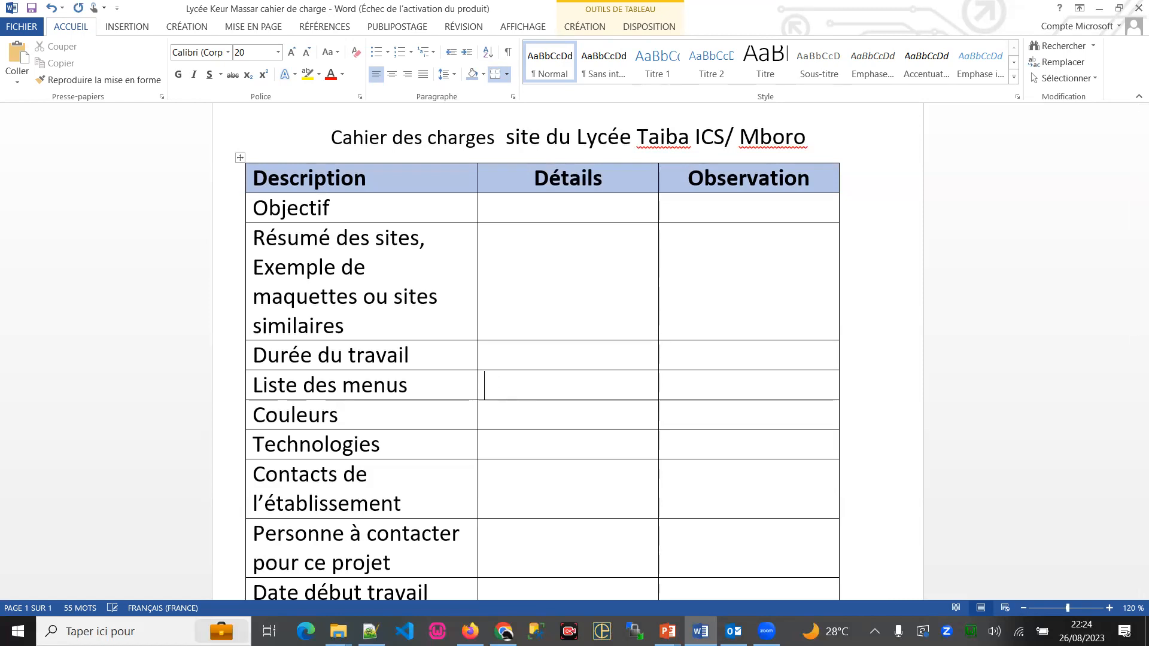
Open Paint and draw a rectangle about 561 × 464 px as the outline of a page mockup.
{"action": "key", "text": "super"}
{"action": "type", "text": "pai"}
{"action": "key", "text": "Return"}
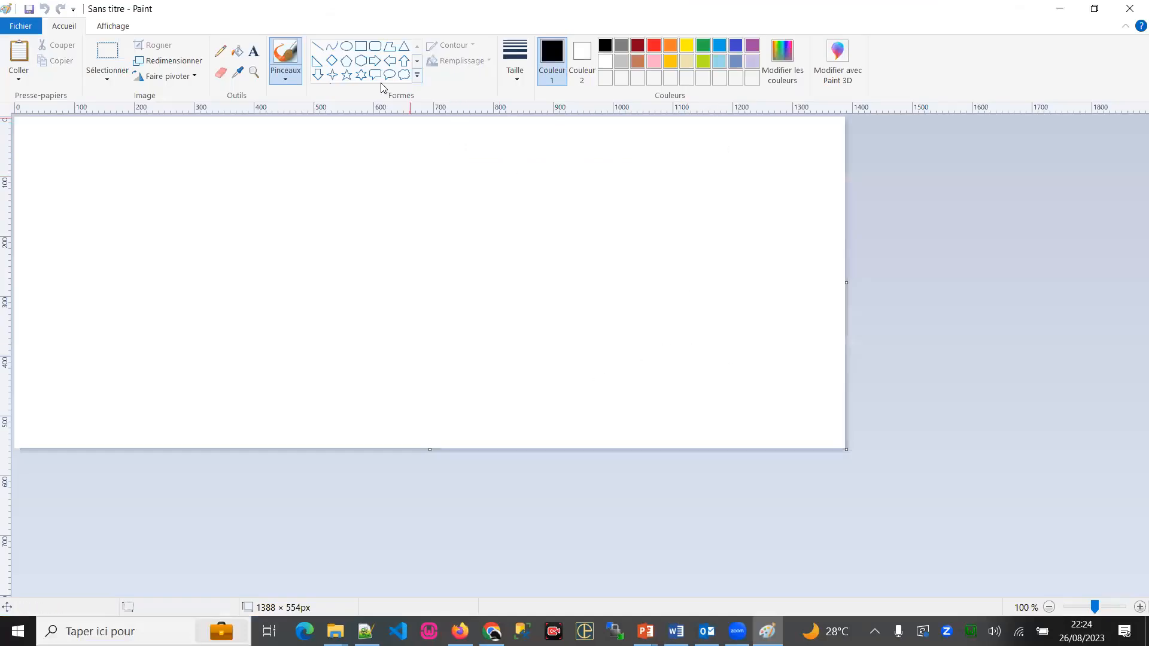
{"action": "left_click", "coordinate": [360, 46]}
{"action": "mouse_move", "coordinate": [211, 145]}
{"action": "left_mouse_down"}
{"action": "mouse_move", "coordinate": [361, 271]}
{"action": "mouse_move", "coordinate": [569, 397]}
{"action": "mouse_move", "coordinate": [546, 421]}
{"action": "left_mouse_up"}
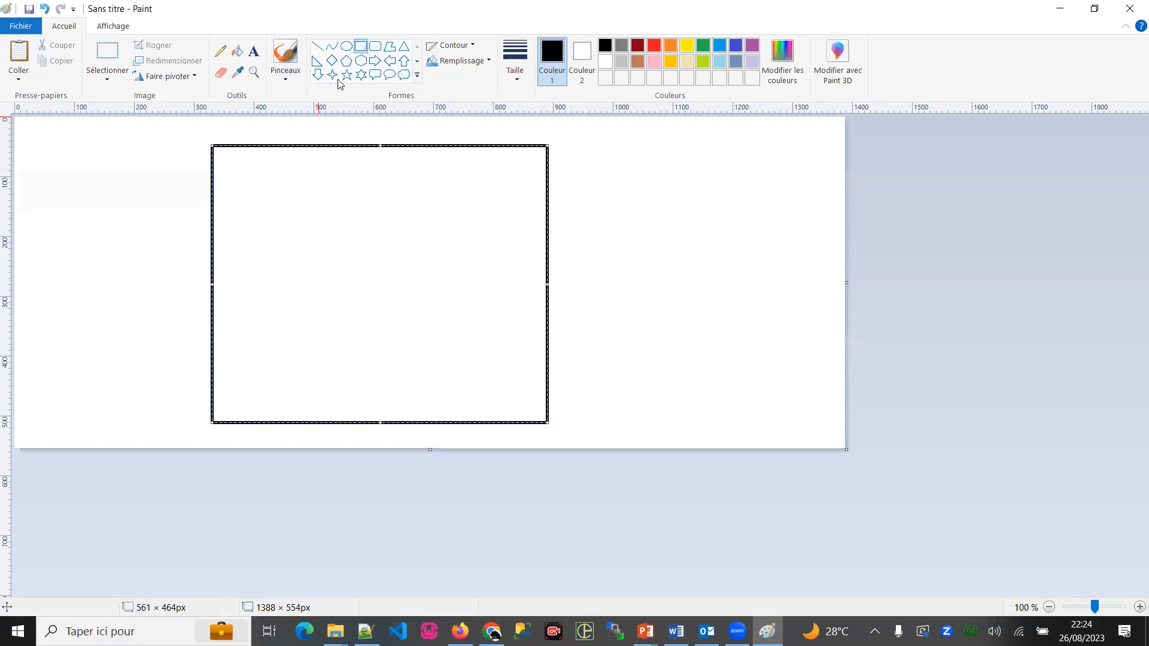
Divide the rectangle with a horizontal line about 556 px long for the header and a vertical line below it for a side column.
{"action": "left_click", "coordinate": [317, 46]}
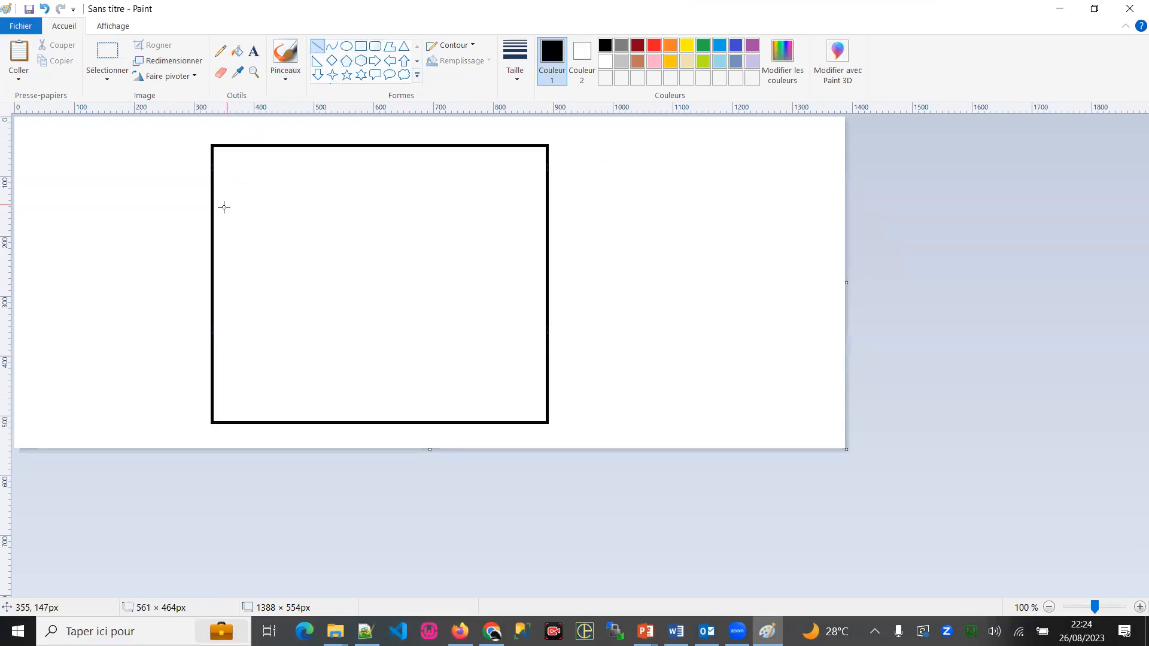
{"action": "left_click_drag", "start_coordinate": [216, 219], "coordinate": [549, 212]}
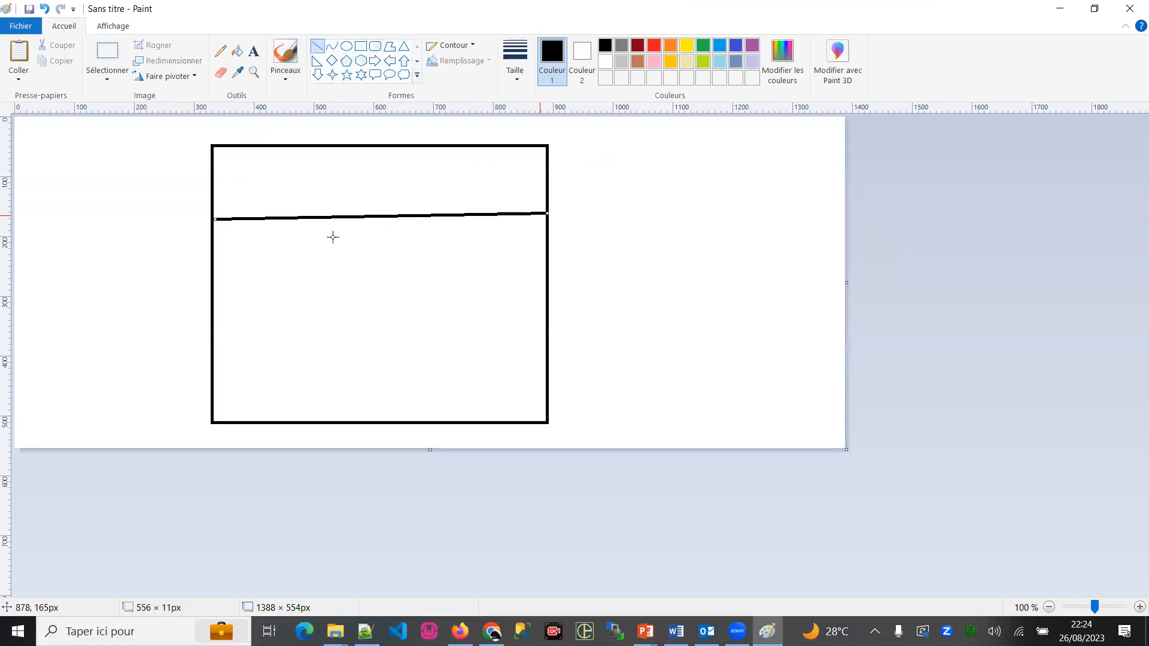
{"action": "mouse_move", "coordinate": [262, 220]}
{"action": "left_mouse_down"}
{"action": "mouse_move", "coordinate": [260, 244]}
{"action": "mouse_move", "coordinate": [258, 205]}
{"action": "left_mouse_up"}
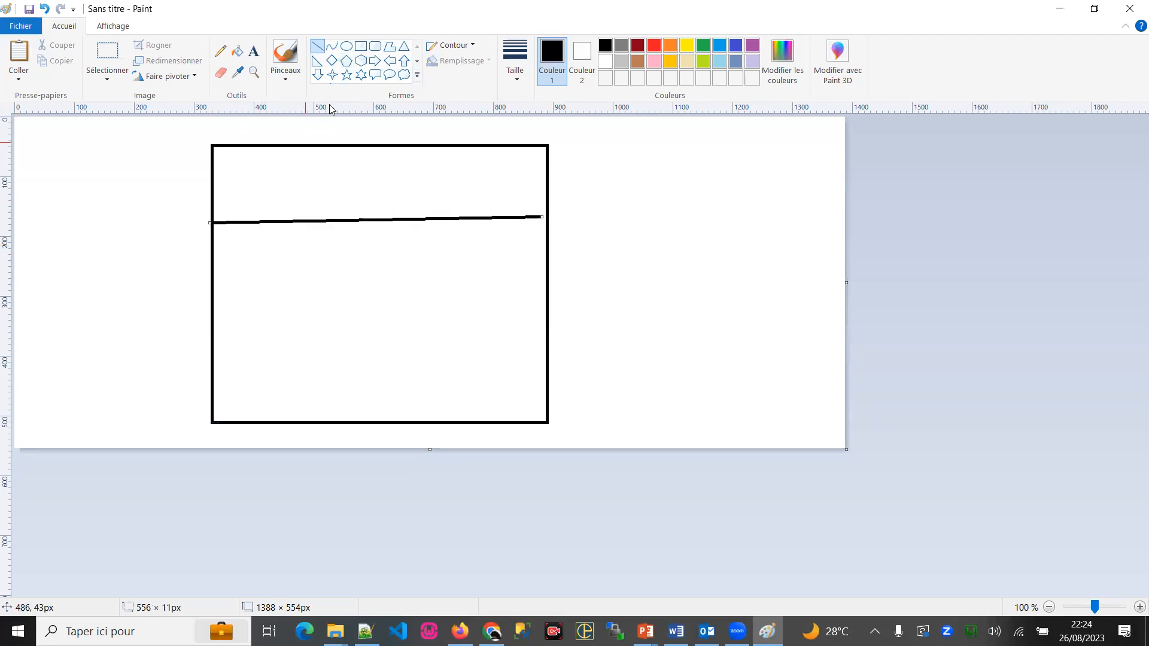
{"action": "left_click", "coordinate": [256, 238]}
{"action": "left_click_drag", "start_coordinate": [291, 227], "coordinate": [296, 418]}
{"action": "left_click", "coordinate": [608, 159]}
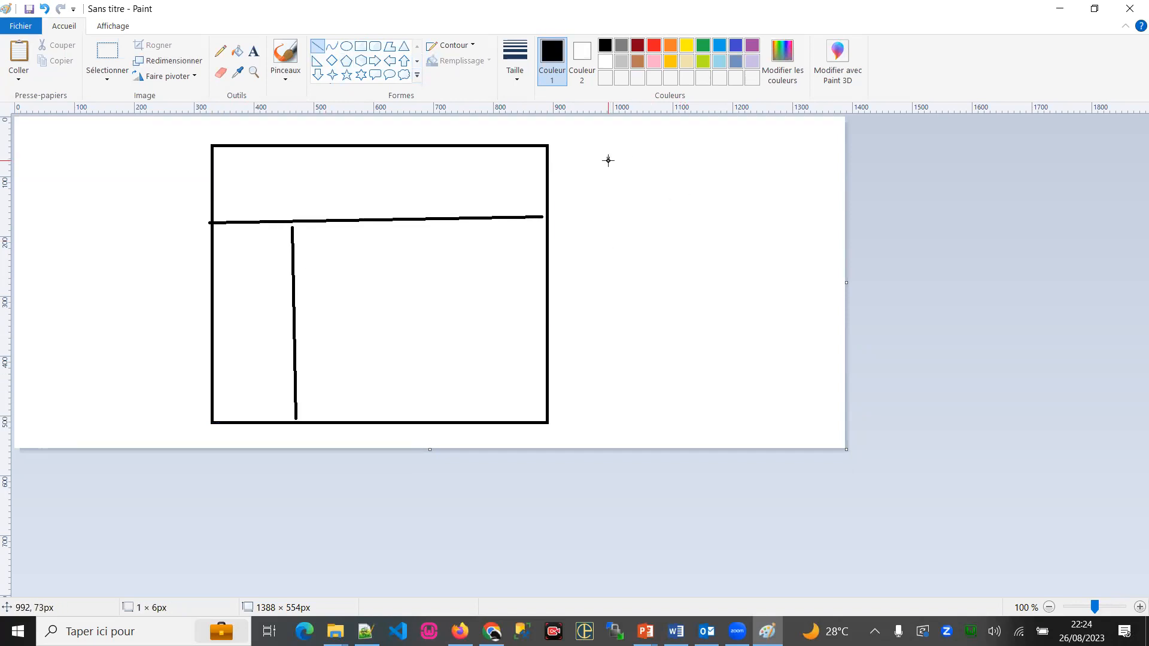
Draw a second mockup rectangle about 290 × 405 px beside the first, with two horizontal lines across its upper part.
{"action": "left_click", "coordinate": [360, 46]}
{"action": "left_click_drag", "start_coordinate": [644, 165], "coordinate": [818, 407]}
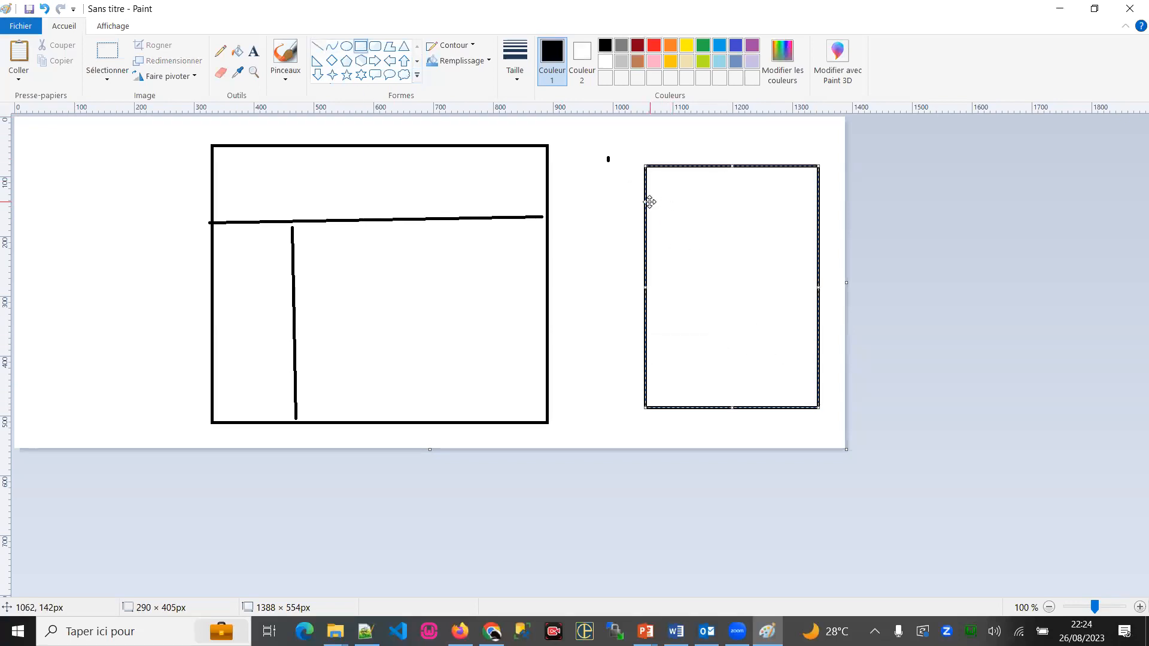
{"action": "left_click", "coordinate": [317, 46]}
{"action": "mouse_move", "coordinate": [650, 210]}
{"action": "left_mouse_down"}
{"action": "mouse_move", "coordinate": [794, 200]}
{"action": "mouse_move", "coordinate": [817, 211]}
{"action": "left_mouse_up"}
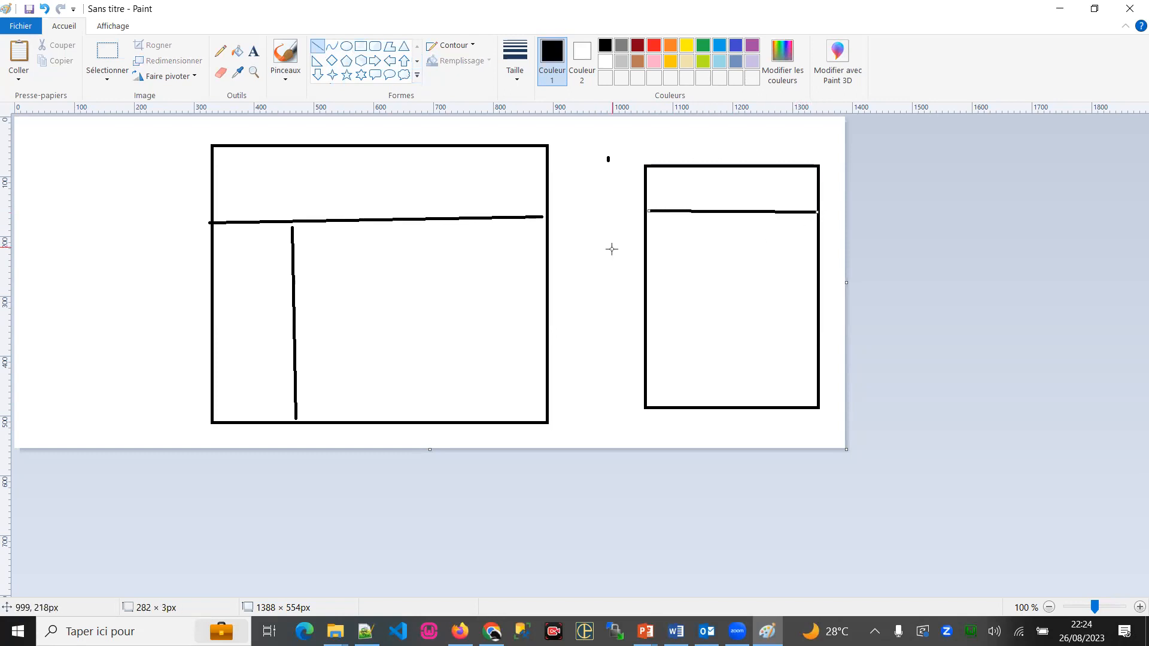
{"action": "left_click", "coordinate": [646, 230]}
{"action": "left_click_drag", "start_coordinate": [645, 230], "coordinate": [820, 231]}
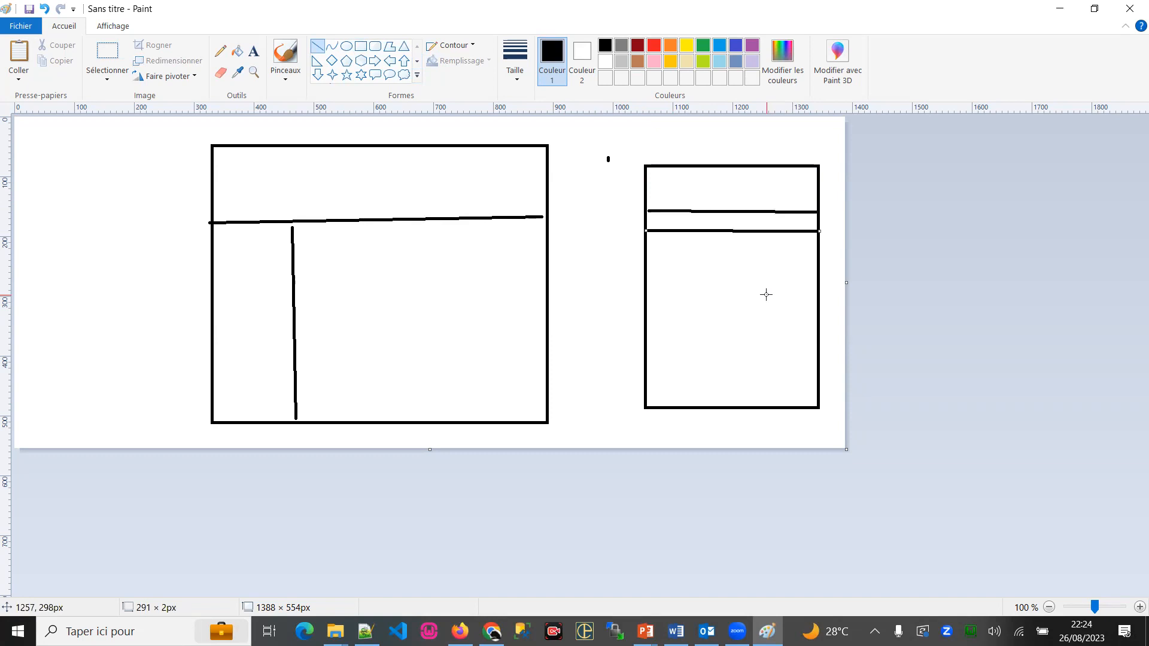
Back in the Word document, enter Accueil in the Détails cell of Liste des menus as a bulleted item with reduced indent.
{"action": "key", "text": "alt+Tab"}
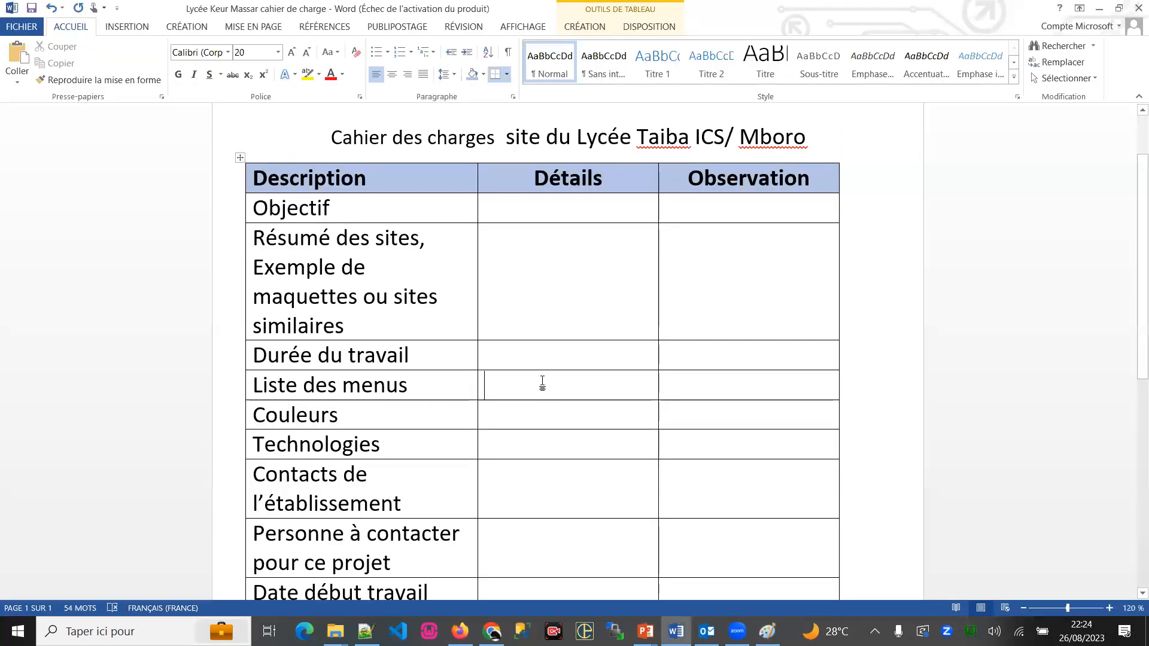
{"action": "type", "text": "ac"}
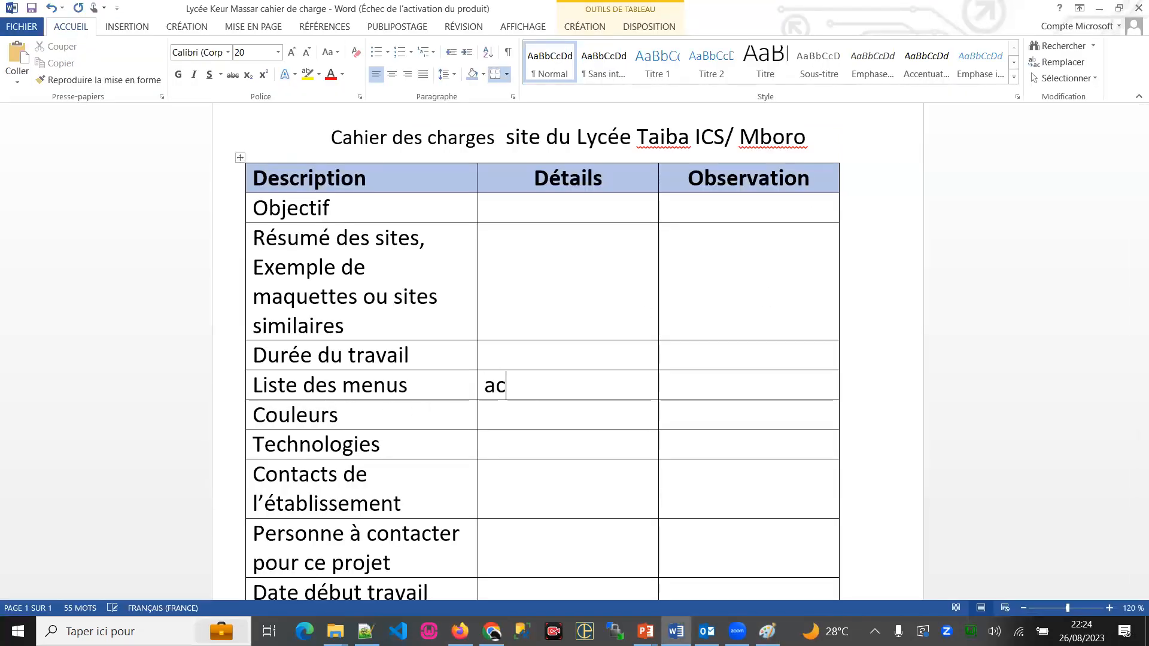
{"action": "type", "text": "cueil"}
{"action": "key", "text": "Return"}
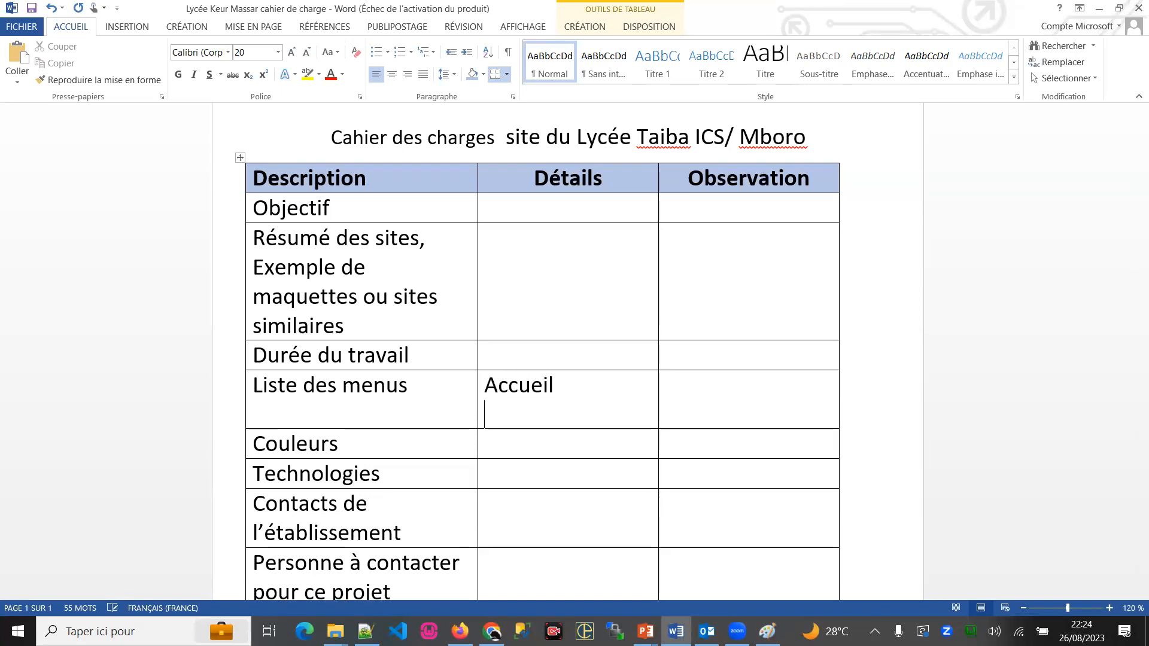
{"action": "left_click", "coordinate": [532, 362]}
{"action": "left_click", "coordinate": [518, 385]}
{"action": "left_click", "coordinate": [376, 52]}
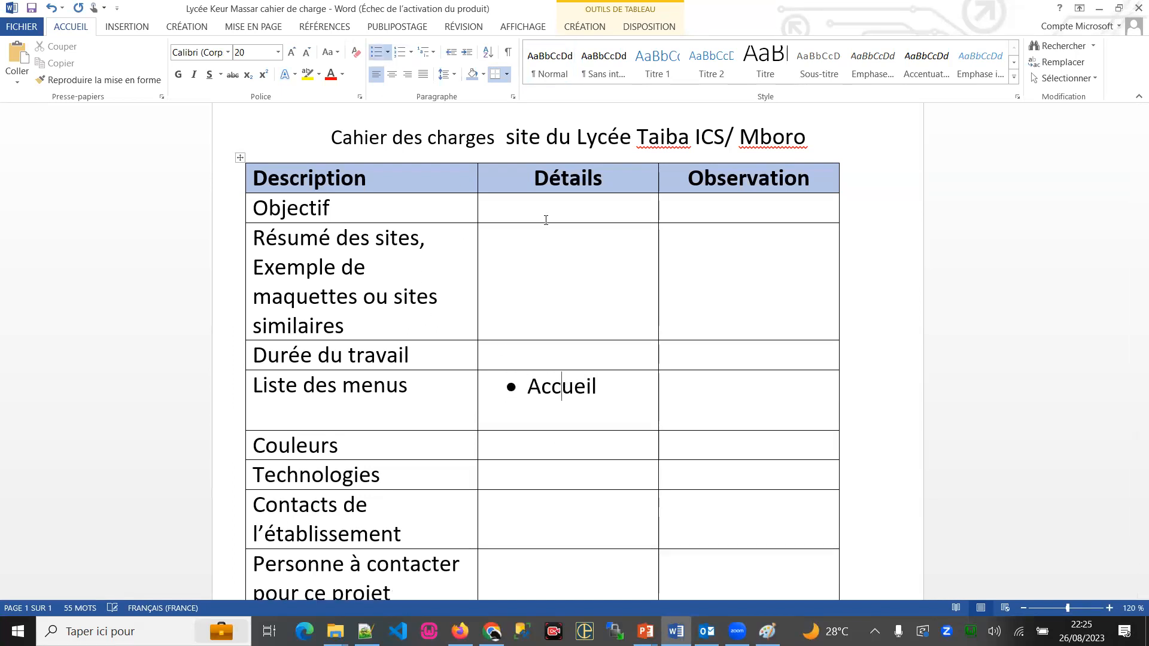
{"action": "left_click", "coordinate": [451, 52]}
Add the bulleted menu entries Présentations and Résulats bac below Accueil in the Liste des menus row.
{"action": "left_click", "coordinate": [597, 390]}
{"action": "key", "text": "Return"}
{"action": "type", "text": "présentations"}
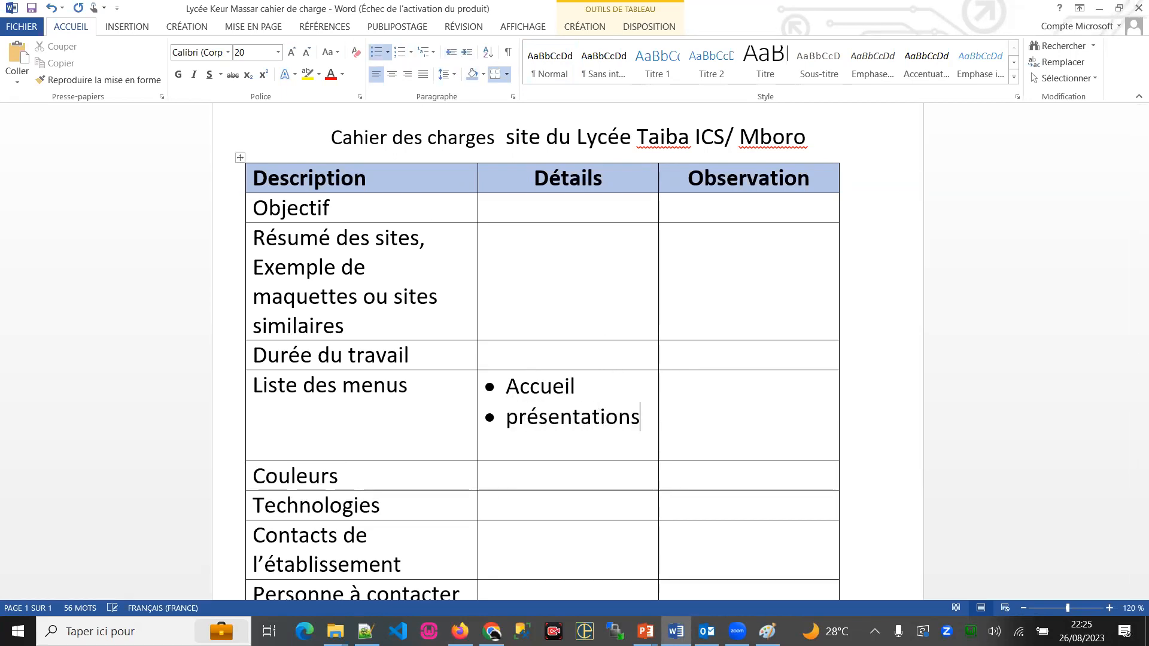
{"action": "key", "text": "Return"}
{"action": "type", "text": "résulatts"}
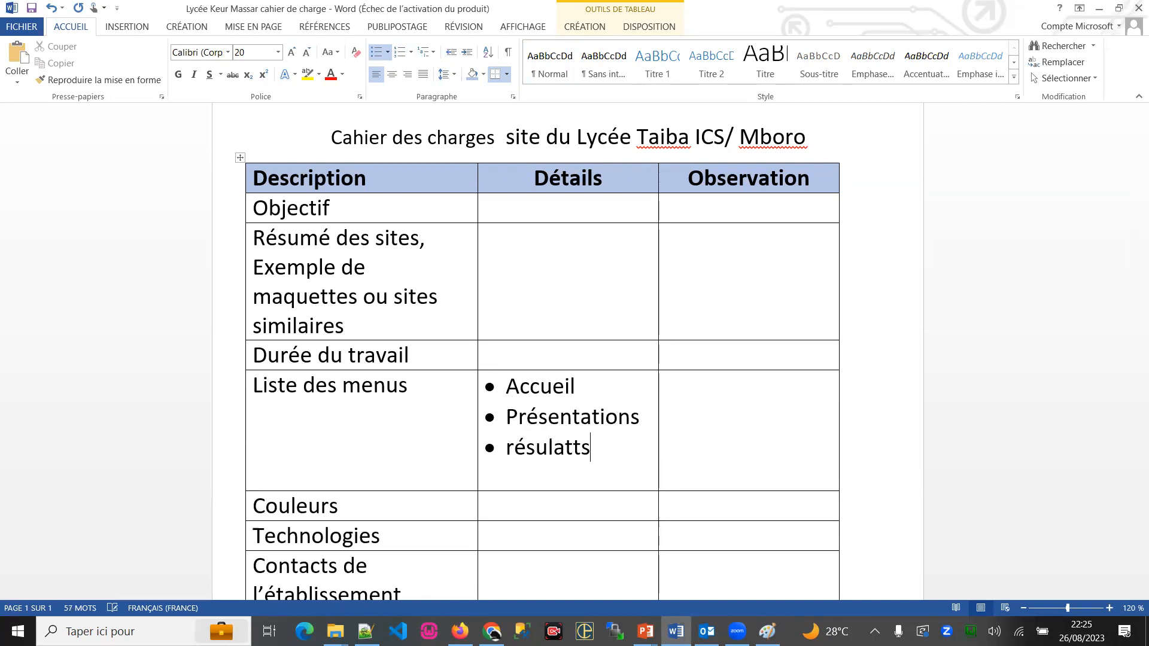
{"action": "key", "text": "BackSpace"}
{"action": "key", "text": "BackSpace"}
{"action": "type", "text": "s bac"}
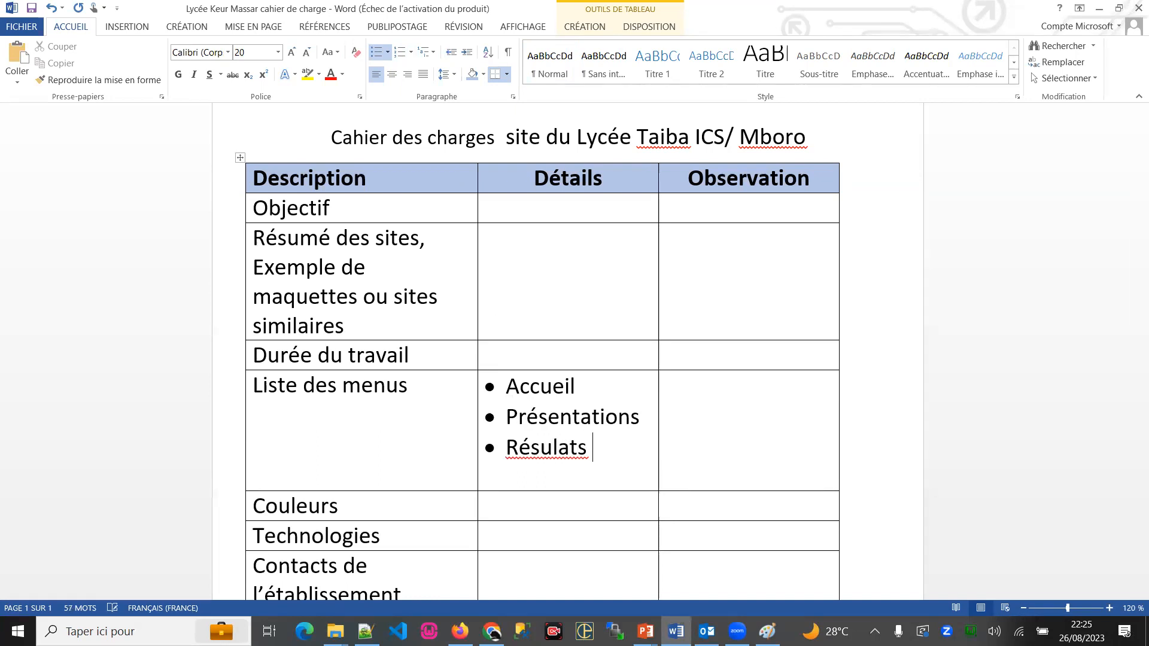
Add the bulleted menu entries Contact and Galerie to the end of the menu list.
{"action": "key", "text": "Return"}
{"action": "type", "text": "contact"}
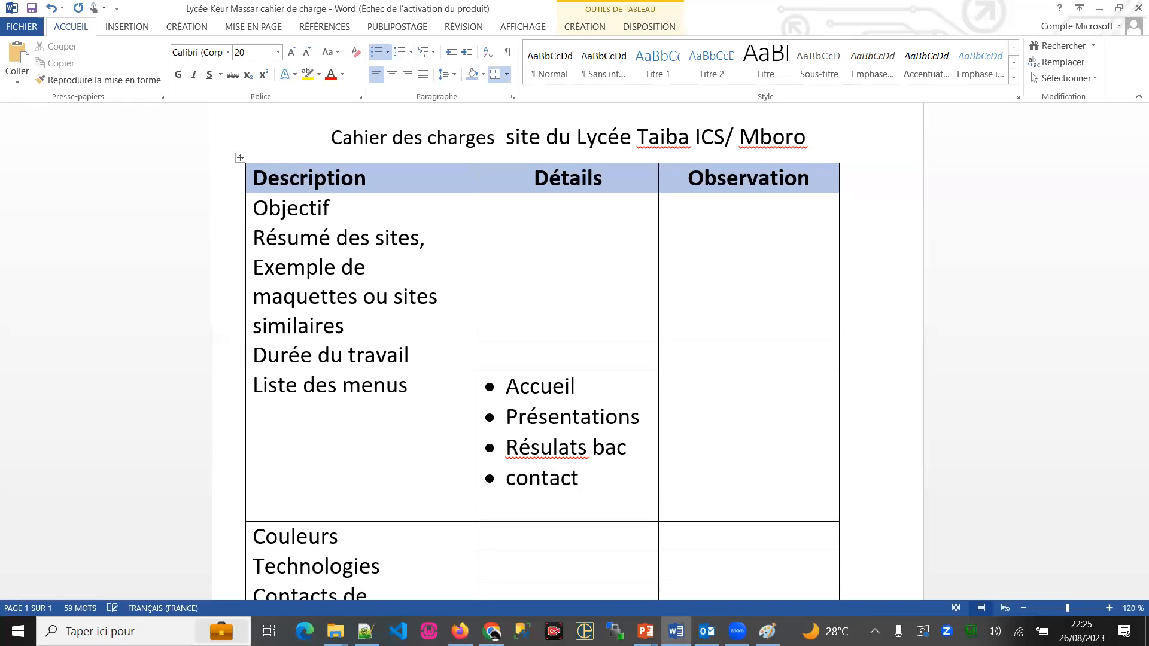
{"action": "key", "text": "Return"}
{"action": "type", "text": "galeris"}
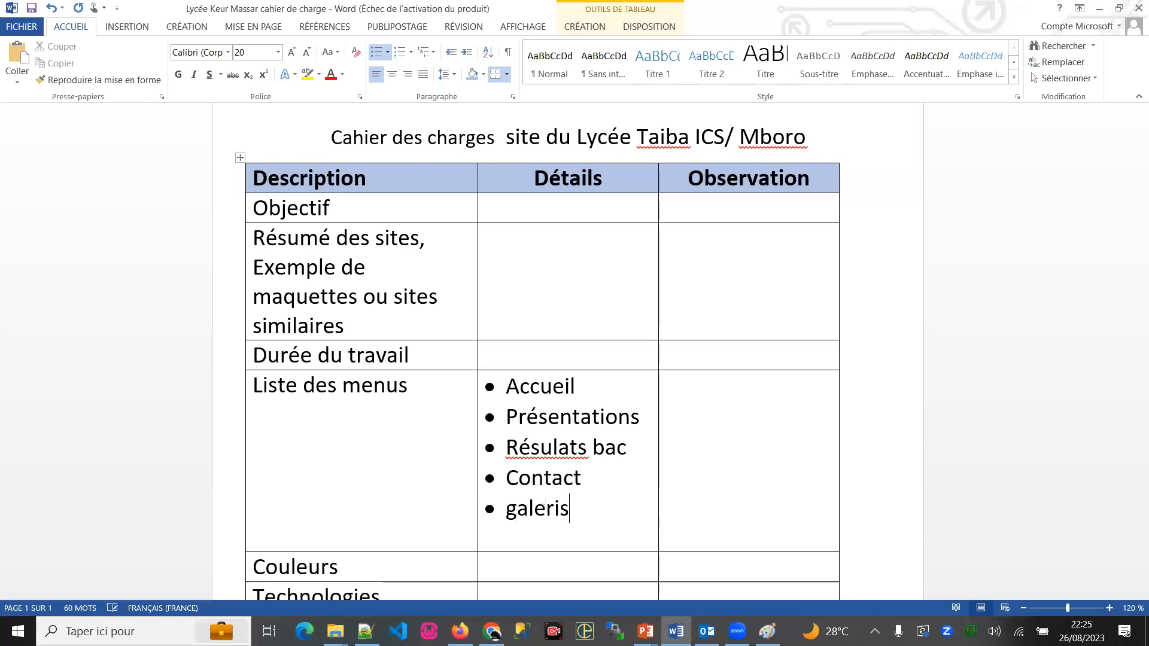
{"action": "key", "text": "BackSpace"}
{"action": "type", "text": "e"}
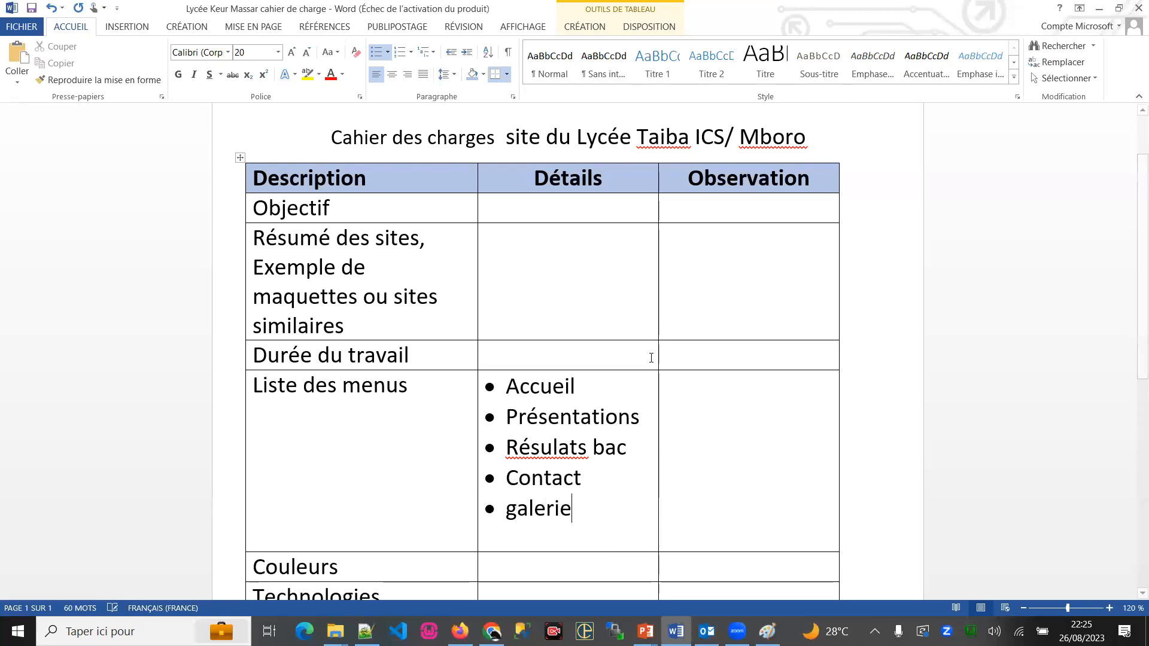
Correct the misspelled word Résulats in the menu list to Résultats using the spelling suggestion.
{"action": "scroll", "coordinate": [527, 402], "scroll_direction": "down", "scroll_amount": 1}
{"action": "right_click", "coordinate": [507, 401]}
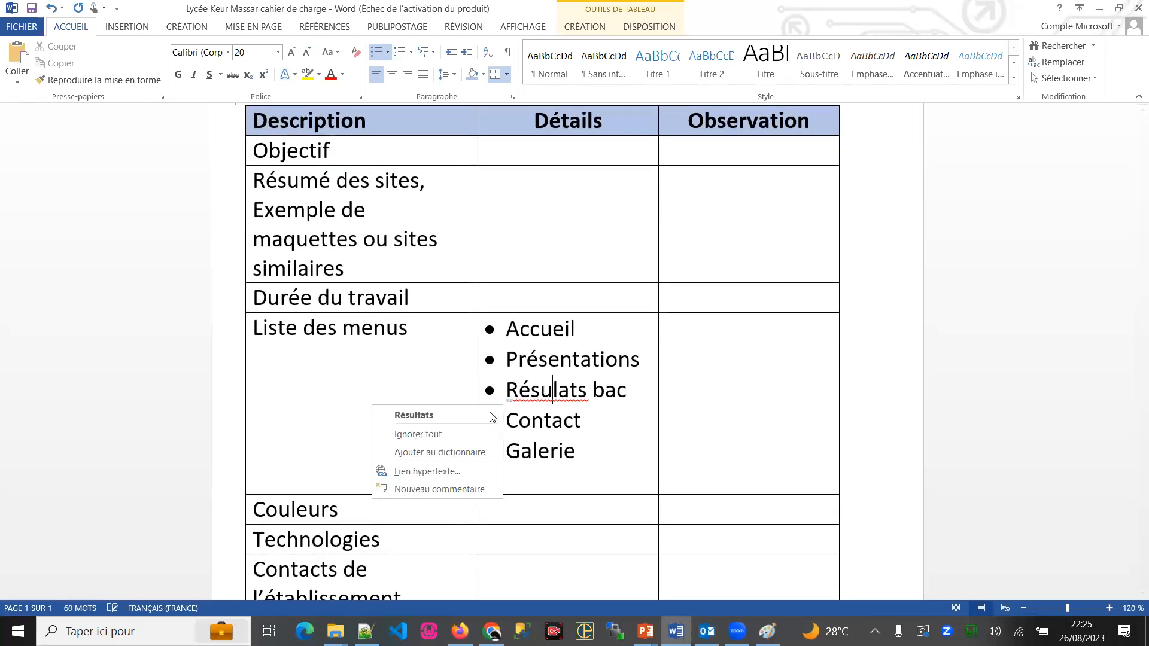
{"action": "left_click", "coordinate": [412, 413]}
Insert the bulleted entry Mot du proviseur between Présentations and Résultats bac in the menu list.
{"action": "left_click", "coordinate": [639, 359]}
{"action": "key", "text": "Return"}
{"action": "type", "text": "mot du pro"}
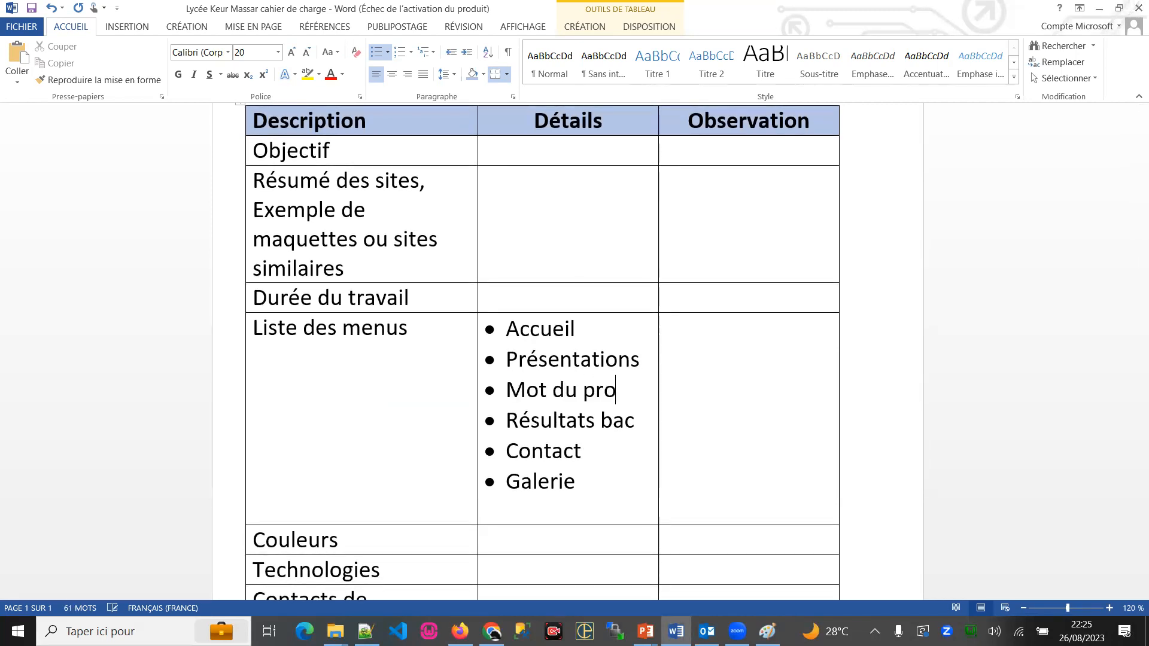
{"action": "type", "text": "viseur"}
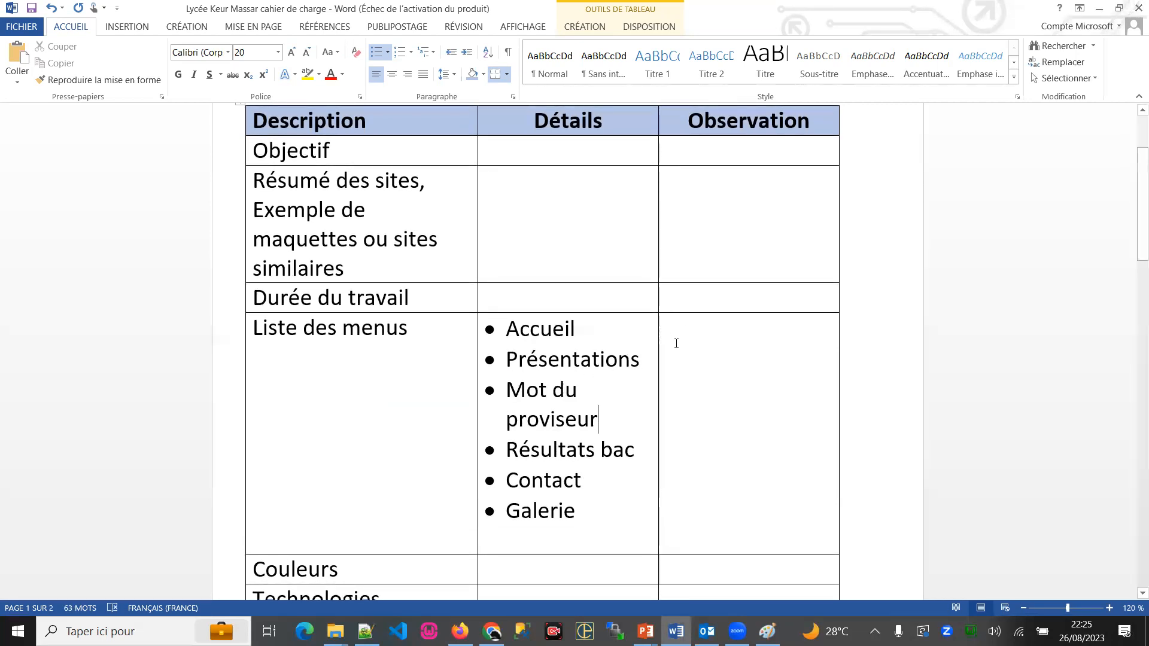
Set the font size to 11 for all cells below the headers in the Détails and Observation columns.
{"action": "left_click", "coordinate": [572, 516]}
{"action": "scroll", "coordinate": [570, 259], "scroll_direction": "down", "scroll_amount": 7}
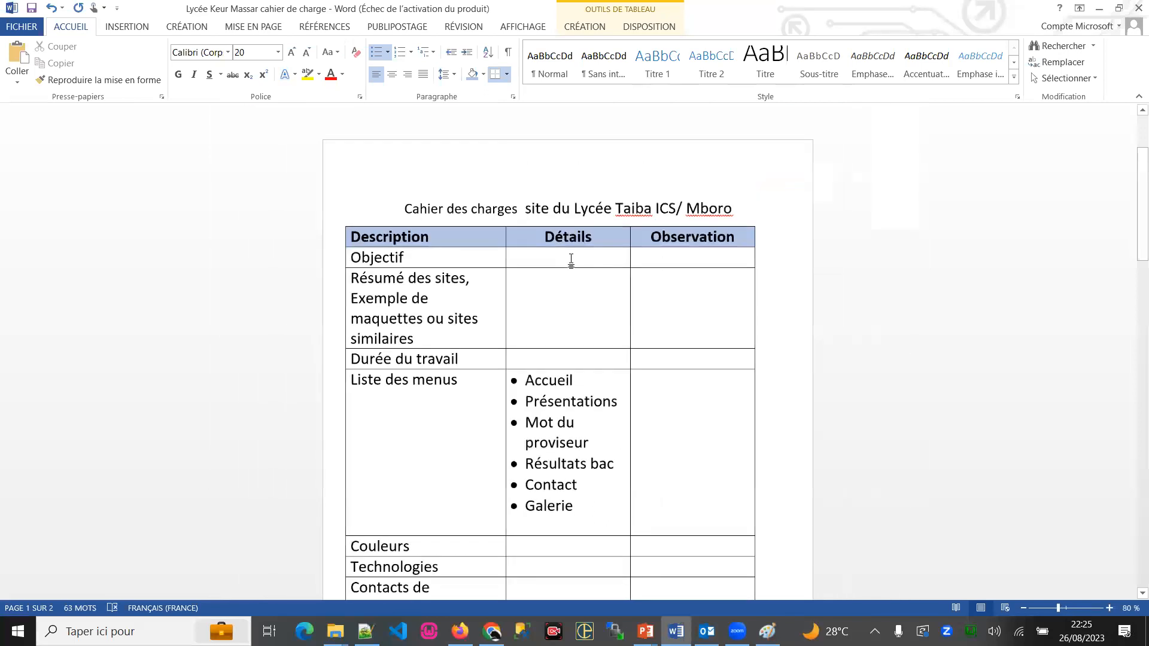
{"action": "left_click_drag", "start_coordinate": [402, 213], "coordinate": [490, 511]}
{"action": "left_click", "coordinate": [265, 55]}
{"action": "type", "text": "11"}
{"action": "key", "text": "Return"}
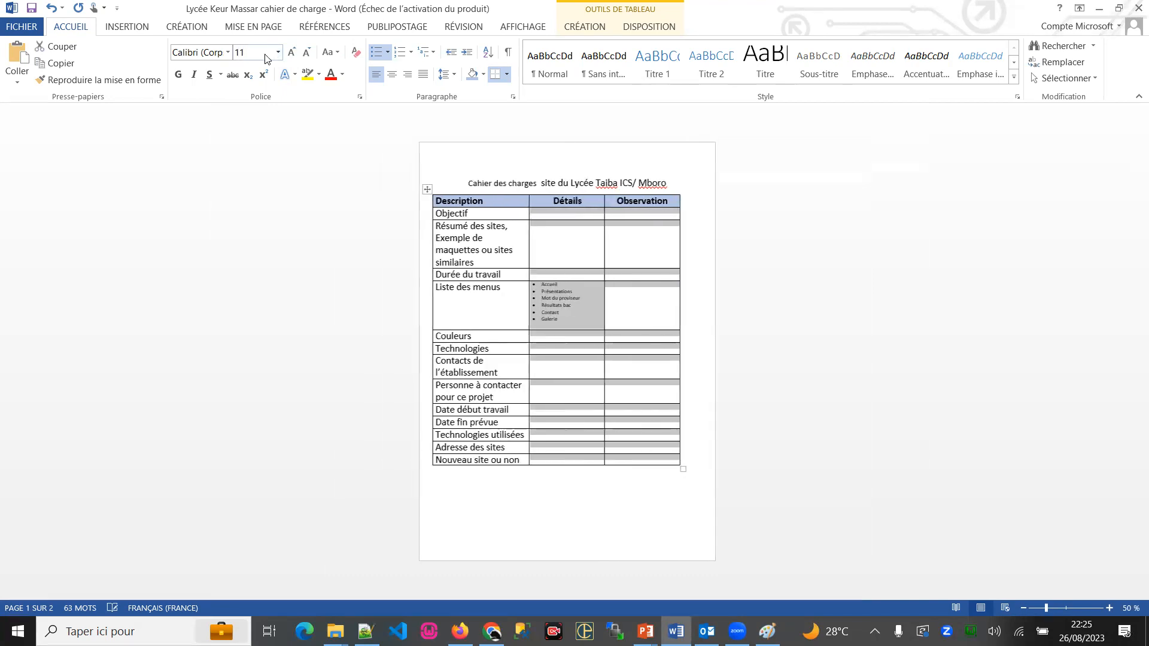
{"action": "scroll", "coordinate": [637, 281], "scroll_direction": "up", "scroll_amount": 6}
{"action": "scroll", "coordinate": [637, 282], "scroll_direction": "up", "scroll_amount": 5}
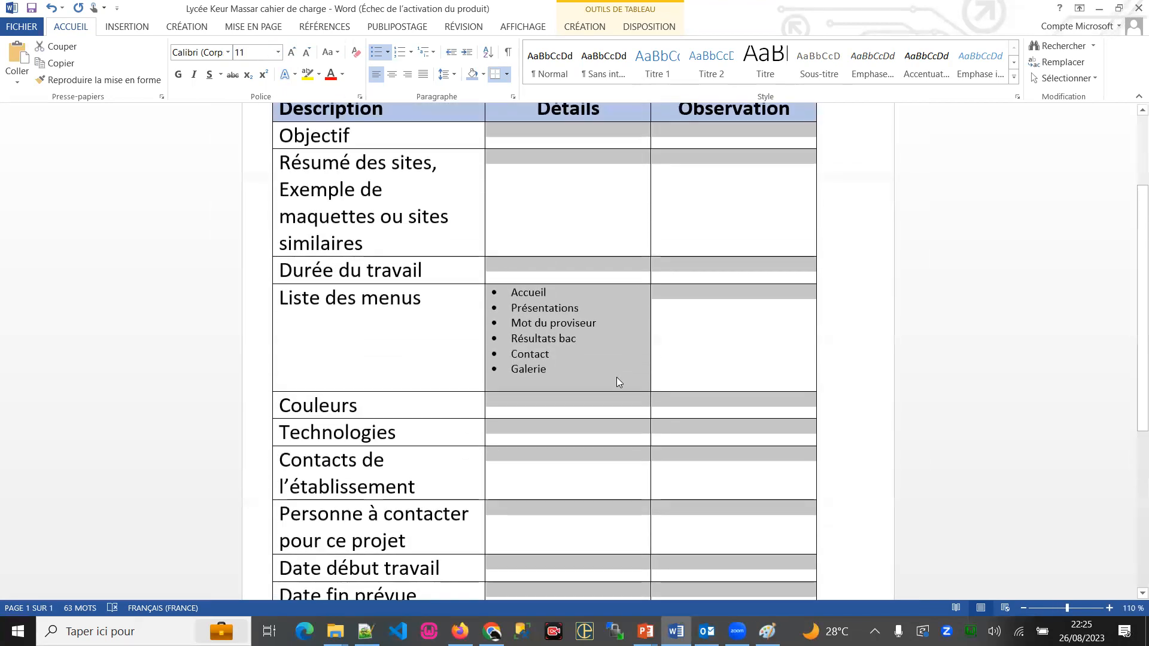
{"action": "scroll", "coordinate": [617, 379], "scroll_direction": "up", "scroll_amount": 3}
{"action": "left_click", "coordinate": [608, 355]}
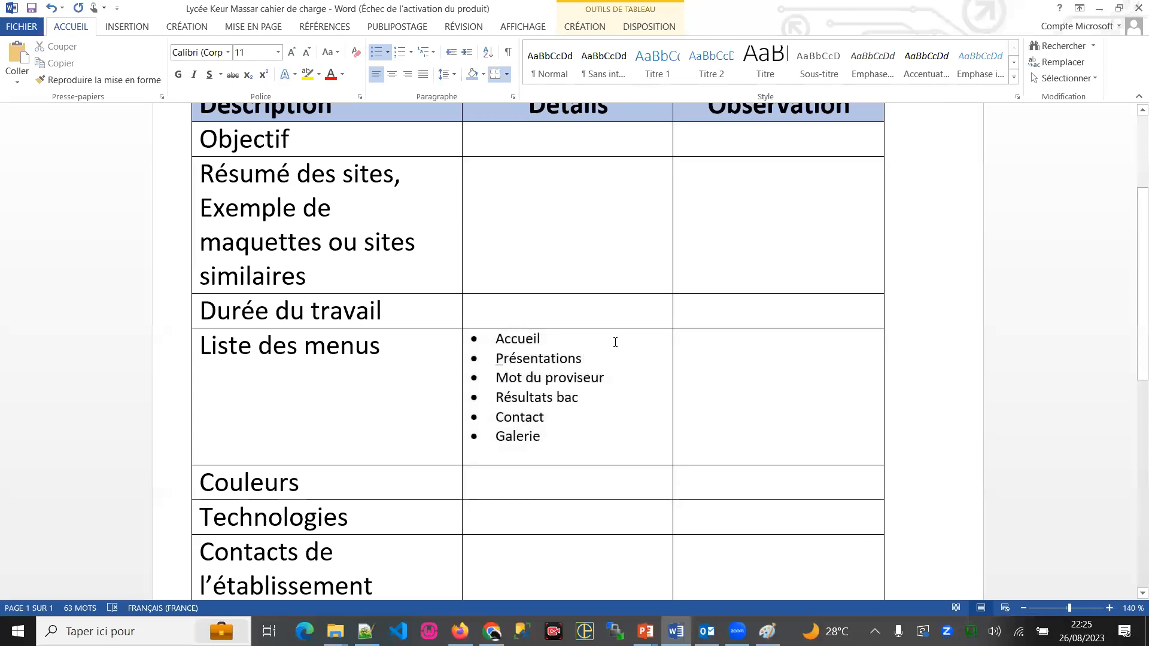
Enter "Bleu," in the Détails cell of Couleurs and Gsites in the Détails cell of Technologies.
{"action": "scroll", "coordinate": [615, 342], "scroll_direction": "down", "scroll_amount": 4}
{"action": "left_click", "coordinate": [505, 358]}
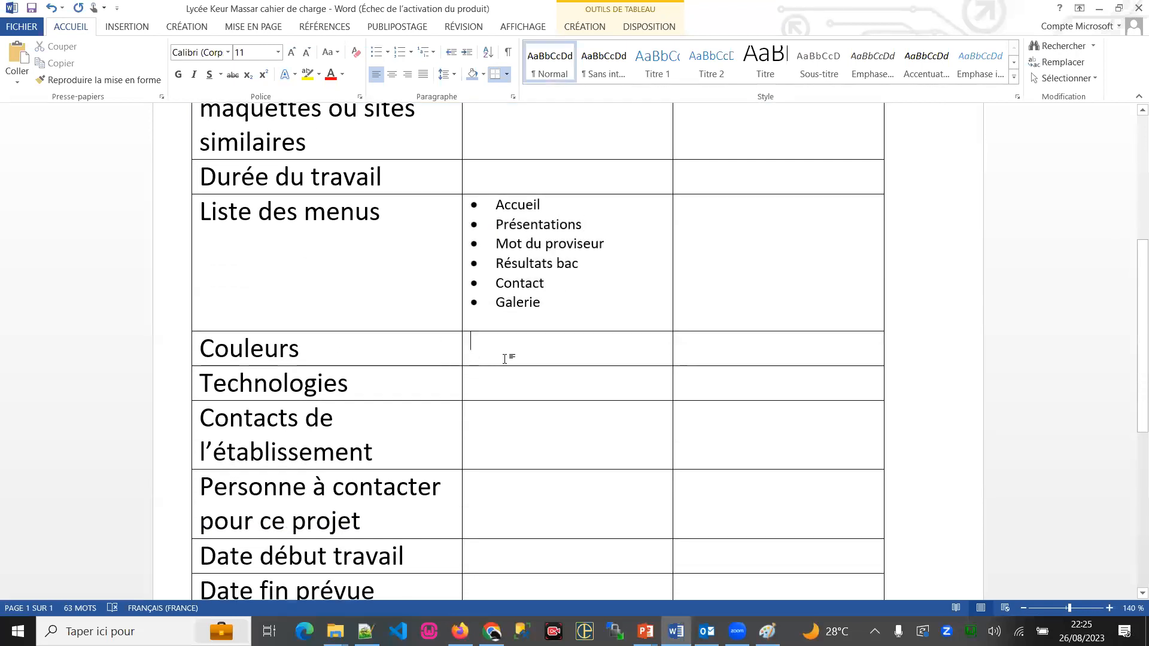
{"action": "type", "text": "bleu,"}
{"action": "scroll", "coordinate": [532, 331], "scroll_direction": "down", "scroll_amount": 2}
{"action": "type", "text": "Gsites"}
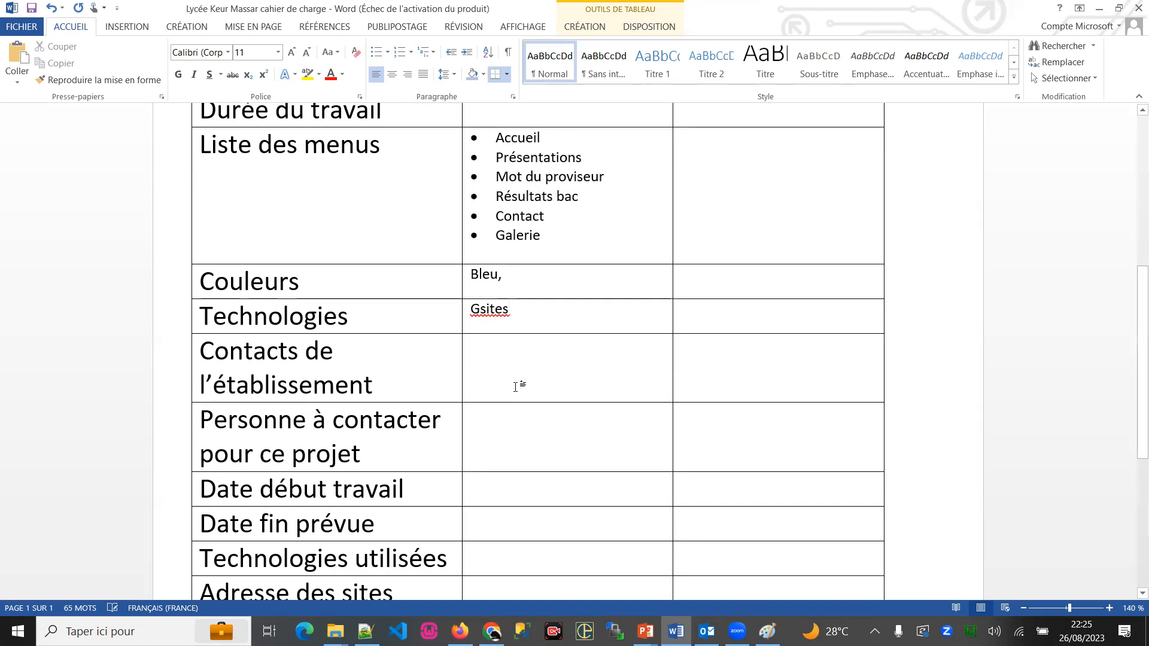
Review the table's remaining rows and menu list, and check the site-creation steps on the presentation slide.
{"action": "scroll", "coordinate": [518, 385], "scroll_direction": "down", "scroll_amount": 2}
{"action": "left_click", "coordinate": [502, 368]}
{"action": "scroll", "coordinate": [504, 369], "scroll_direction": "down", "scroll_amount": 2}
{"action": "left_click", "coordinate": [504, 369]}
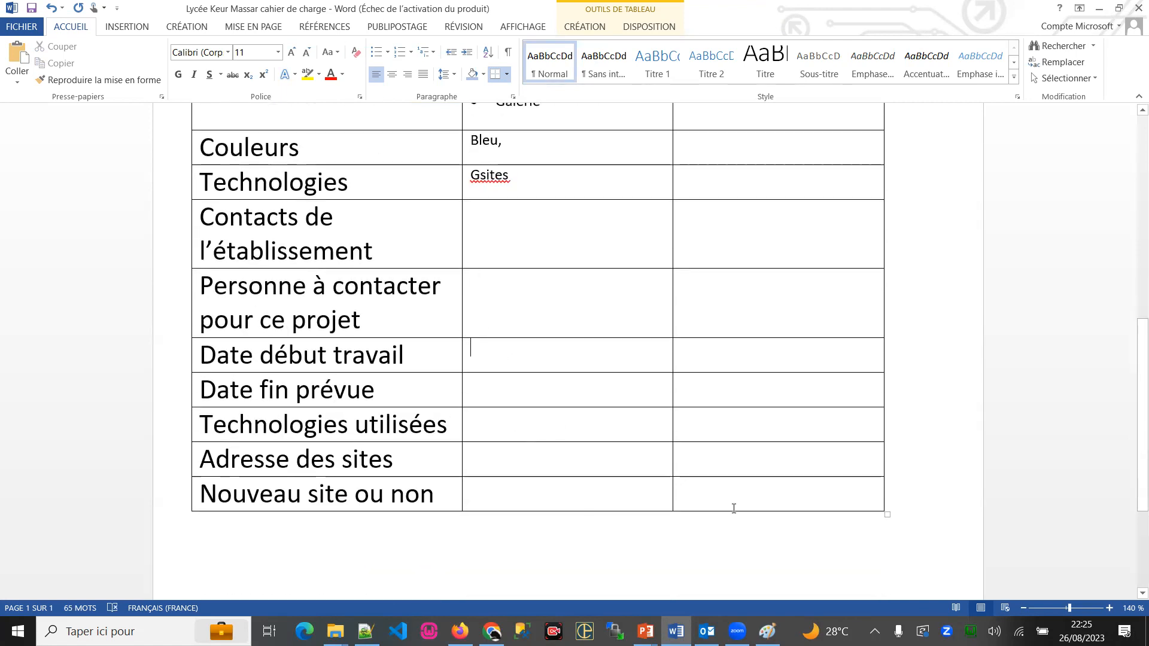
{"action": "scroll", "coordinate": [631, 302], "scroll_direction": "up", "scroll_amount": 3}
{"action": "scroll", "coordinate": [683, 313], "scroll_direction": "up", "scroll_amount": 4}
{"action": "scroll", "coordinate": [457, 376], "scroll_direction": "down", "scroll_amount": 2}
{"action": "left_click_drag", "start_coordinate": [600, 446], "coordinate": [497, 338]}
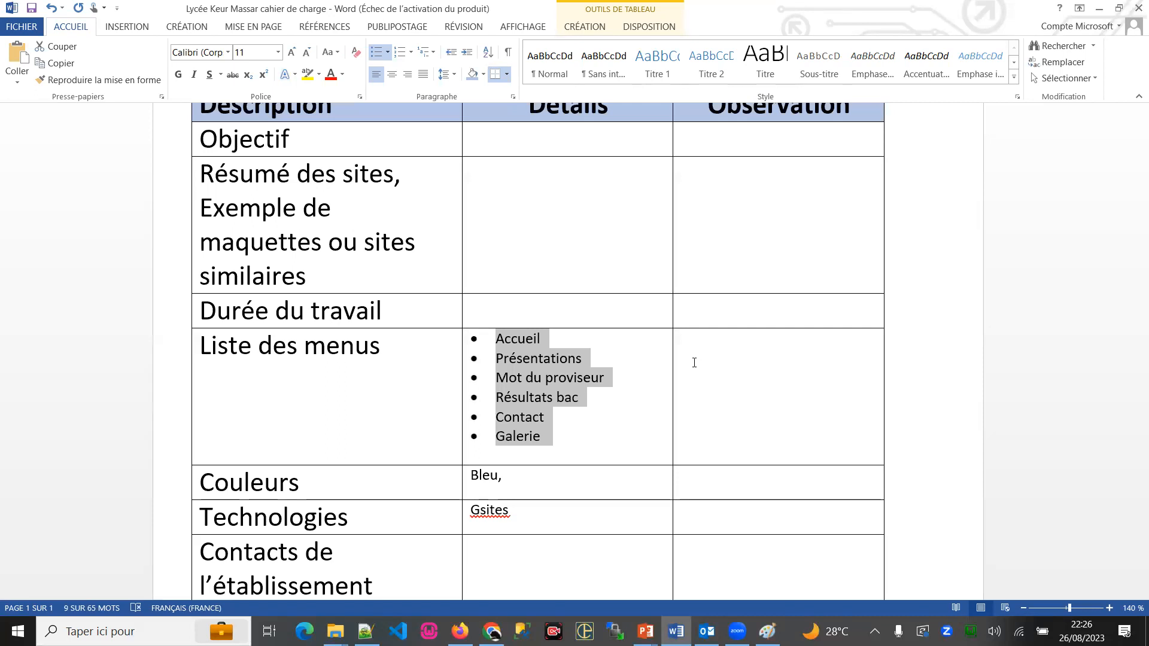
{"action": "scroll", "coordinate": [695, 362], "scroll_direction": "up", "scroll_amount": 3}
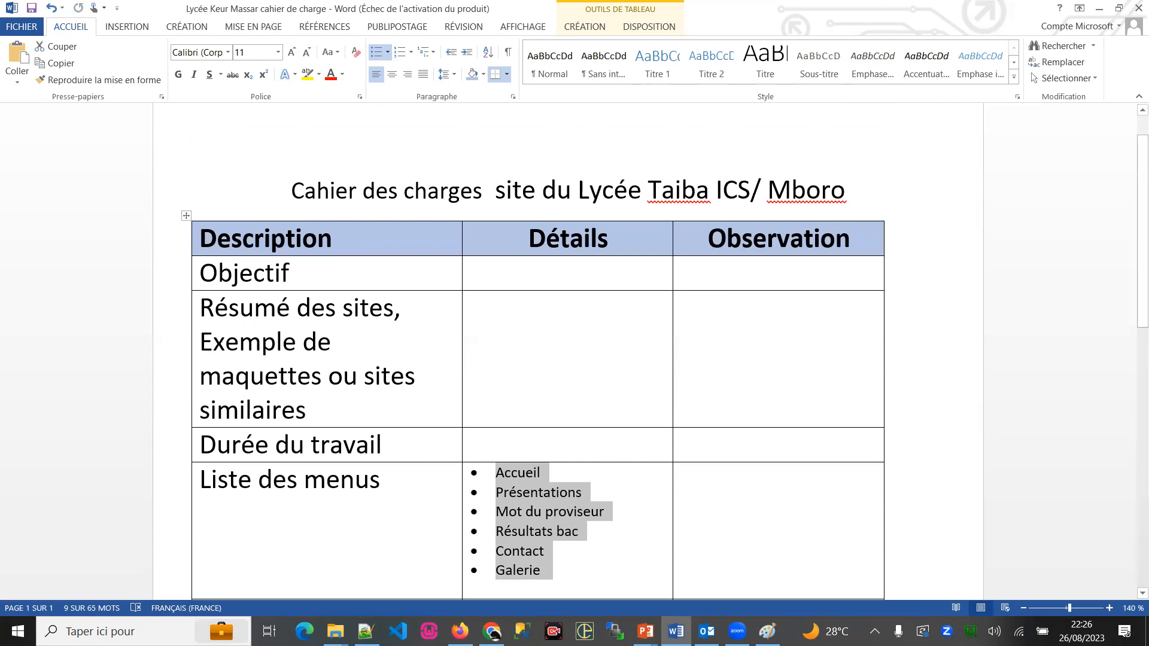
{"action": "left_click", "coordinate": [645, 631]}
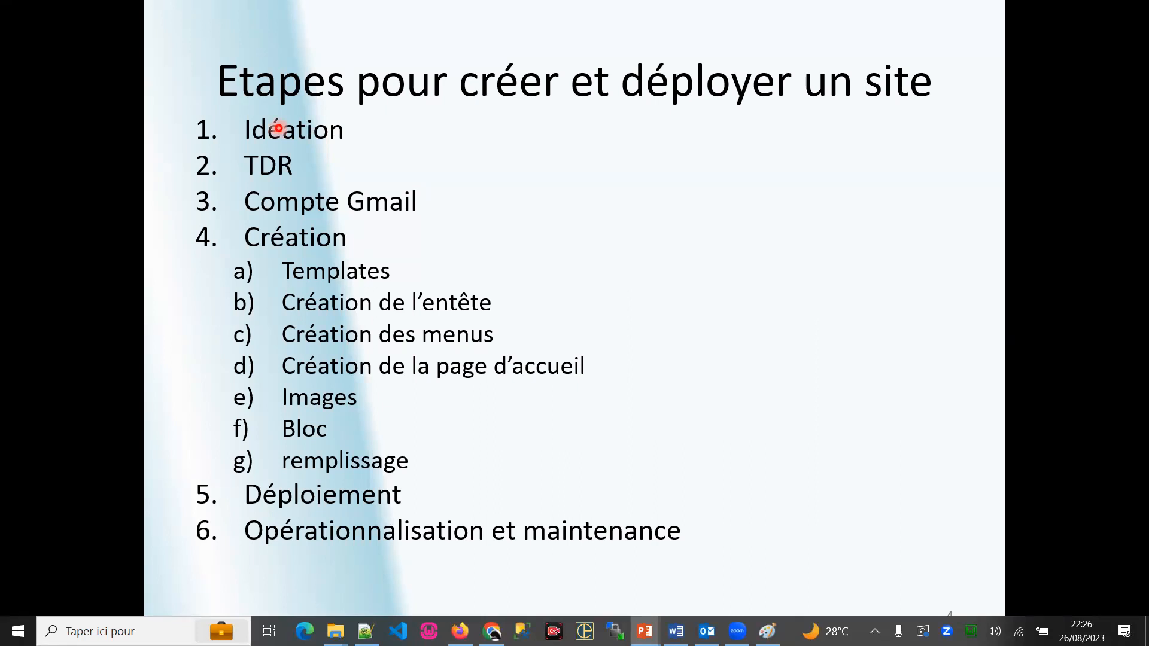
{"action": "key", "text": "alt+Tab"}
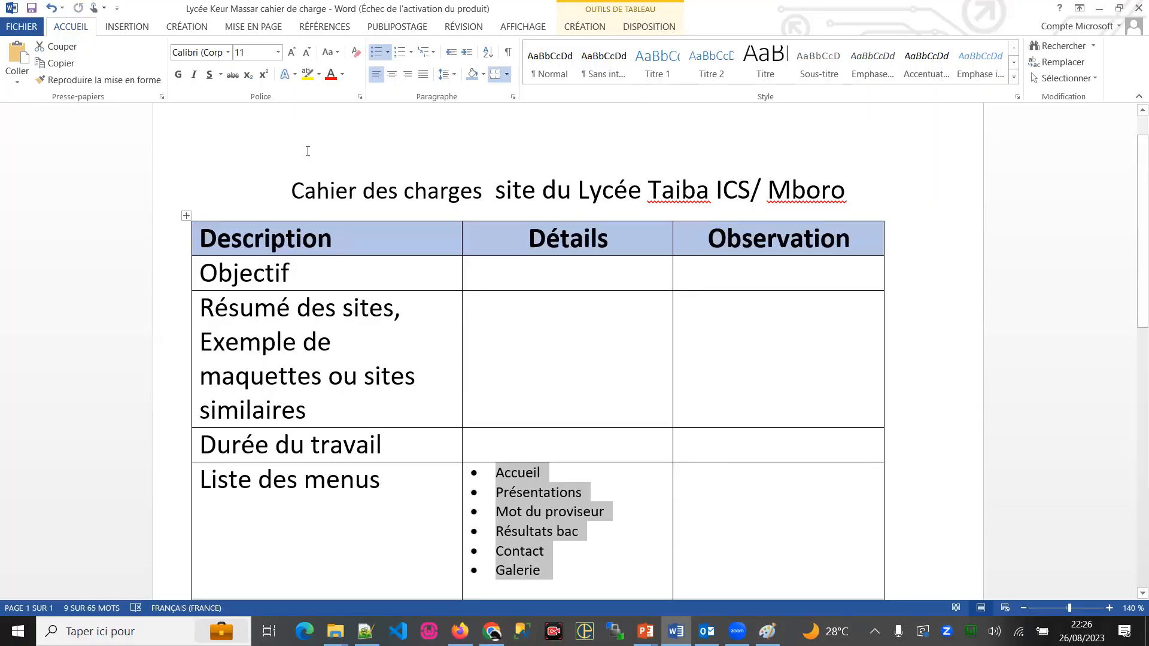
Switch to Chrome and search Google for "lycée au sénégal" in a new tab.
{"action": "key", "text": "alt+Tab"}
{"action": "key", "text": "alt+Tab"}
{"action": "key", "text": "alt+Tab"}
{"action": "key", "text": "alt+Tab"}
{"action": "key", "text": "alt+Tab"}
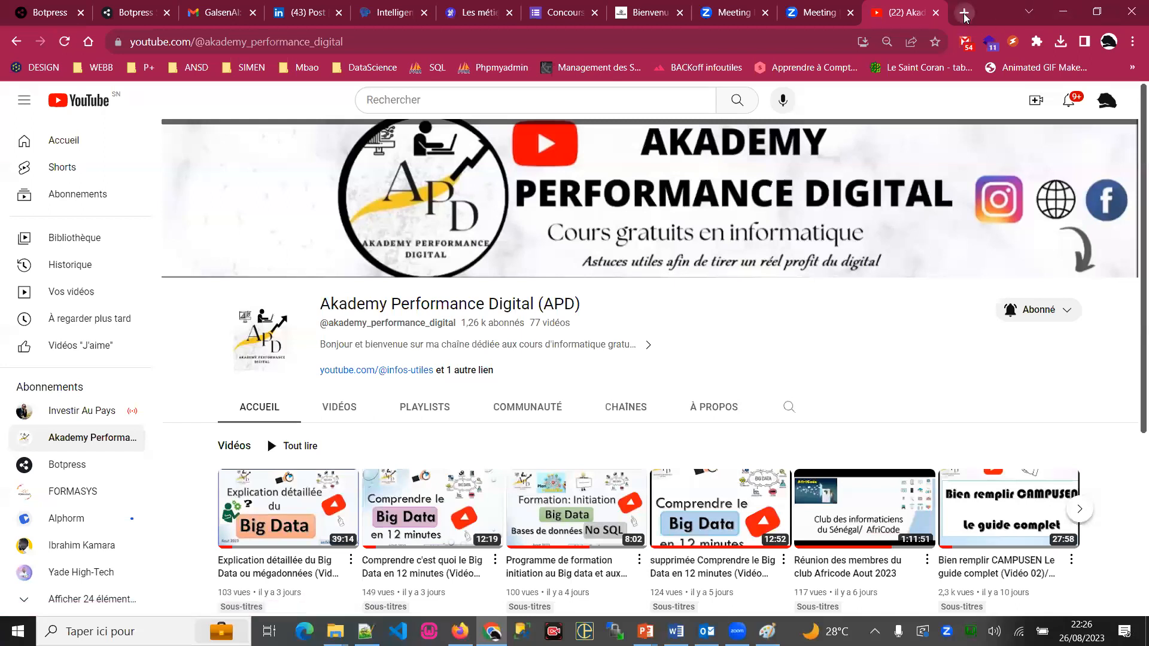
{"action": "left_click", "coordinate": [963, 12]}
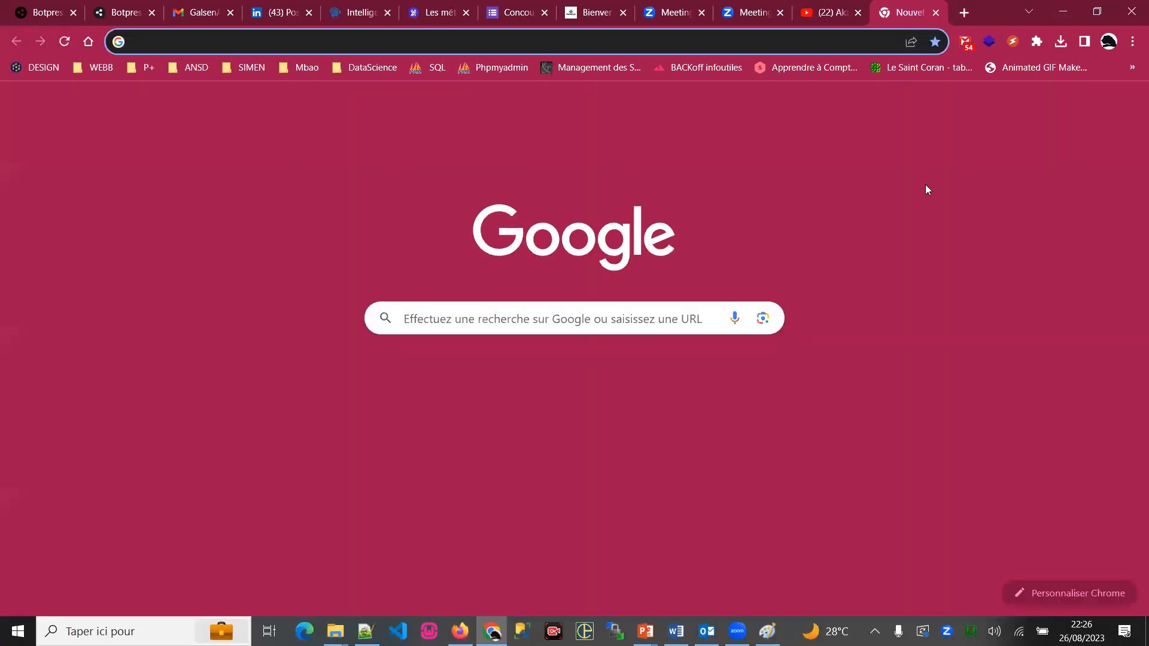
{"action": "type", "text": "lycée au"}
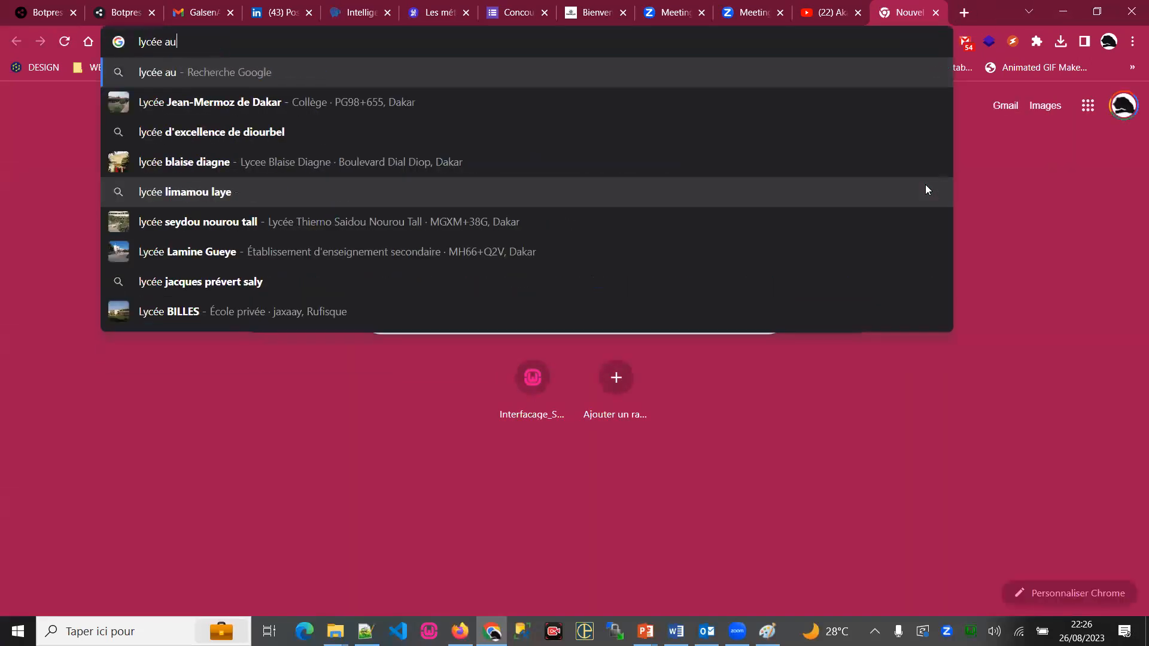
{"action": "type", "text": " sénégal"}
{"action": "key", "text": "Return"}
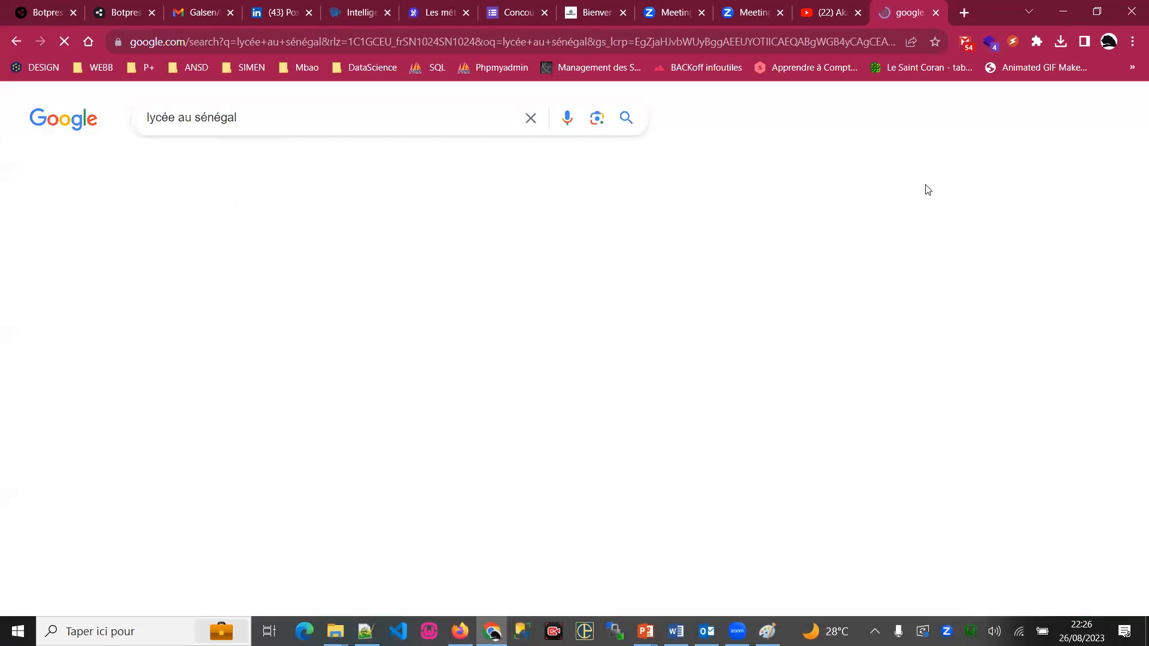
Open the "LYCÉE | Mariste" search result and examine the school page's layout, header menus and content blocks.
{"action": "scroll", "coordinate": [333, 328], "scroll_direction": "down", "scroll_amount": 10}
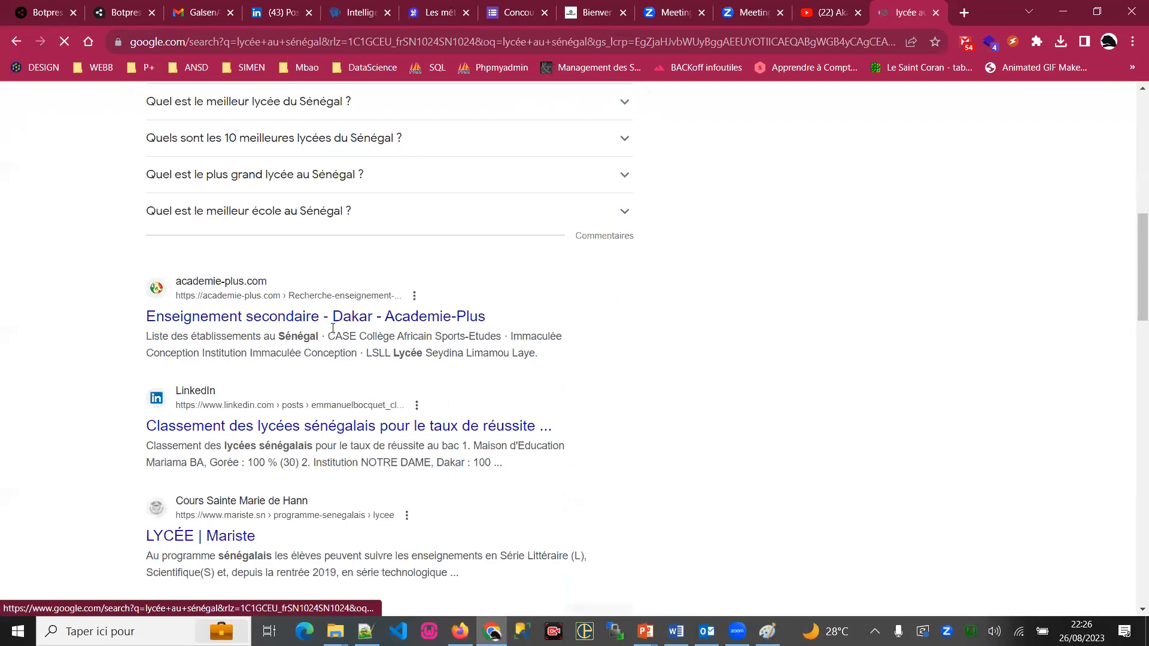
{"action": "scroll", "coordinate": [299, 288], "scroll_direction": "down", "scroll_amount": 5}
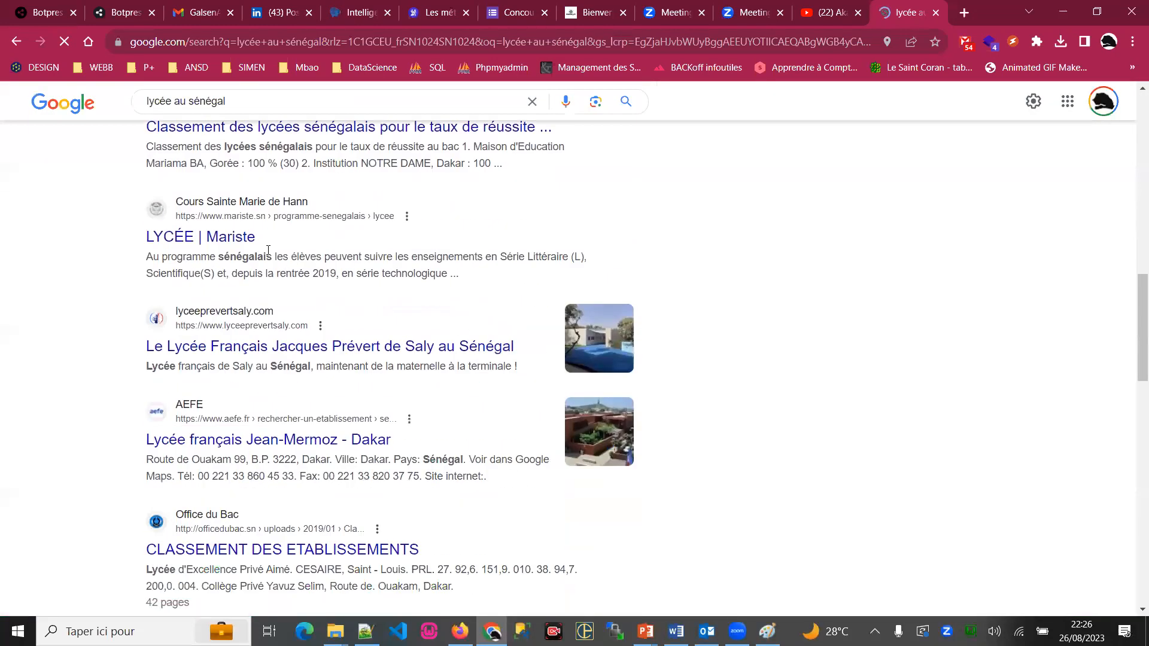
{"action": "left_click", "coordinate": [230, 239]}
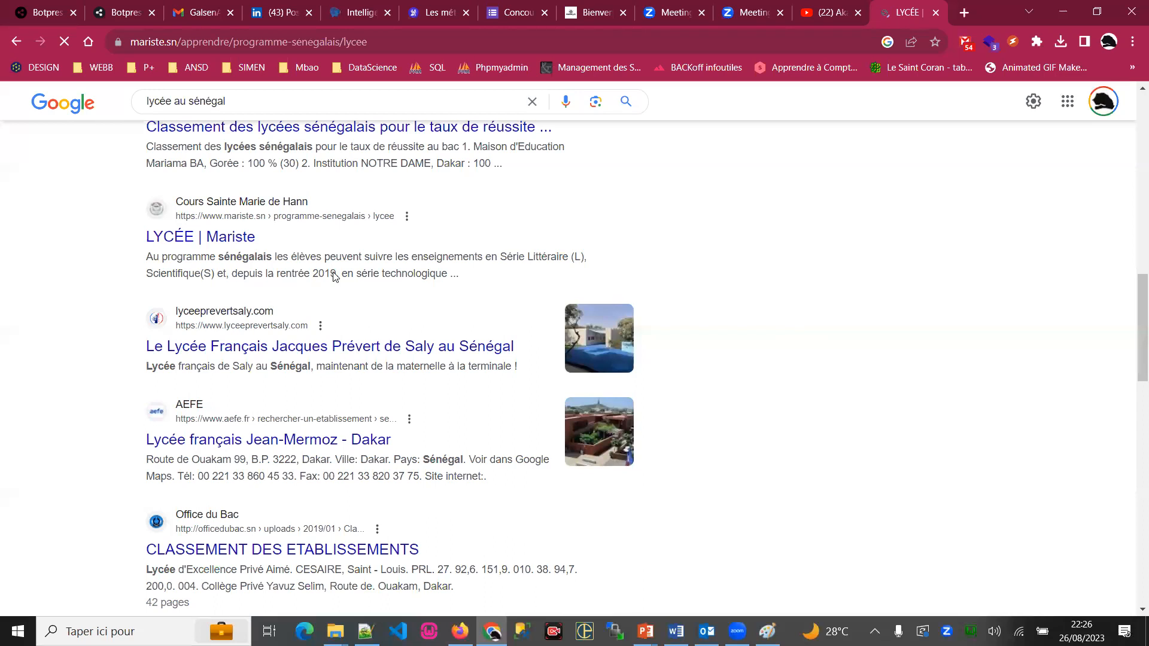
{"action": "scroll", "coordinate": [224, 358], "scroll_direction": "down", "scroll_amount": 3}
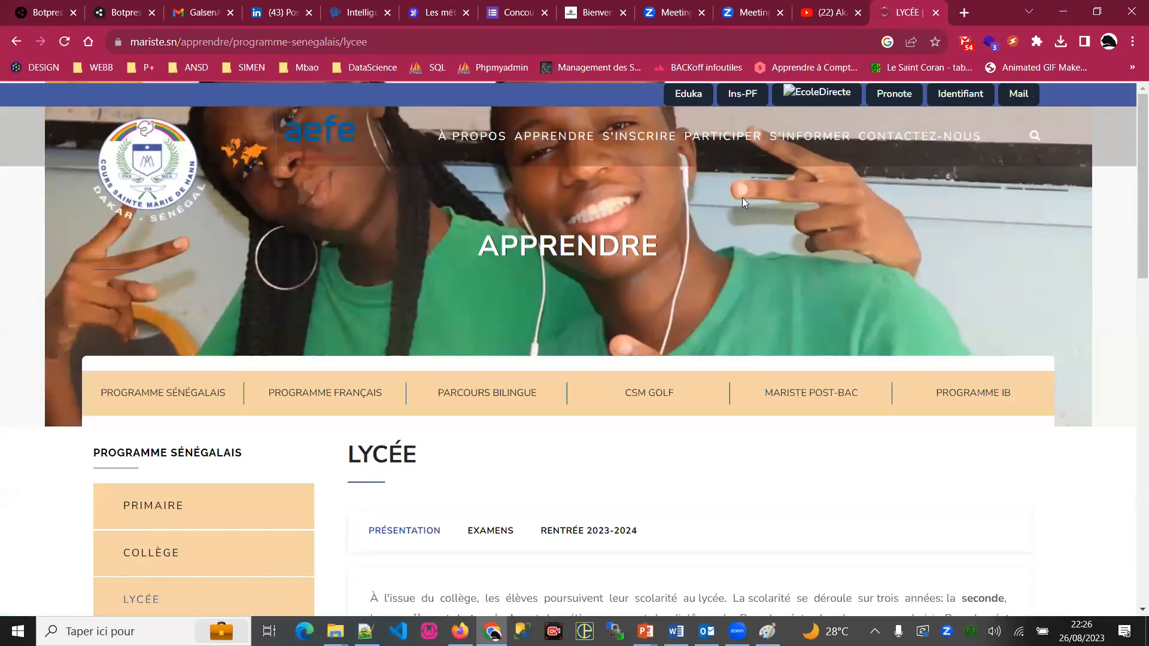
{"action": "scroll", "coordinate": [743, 202], "scroll_direction": "down", "scroll_amount": 2}
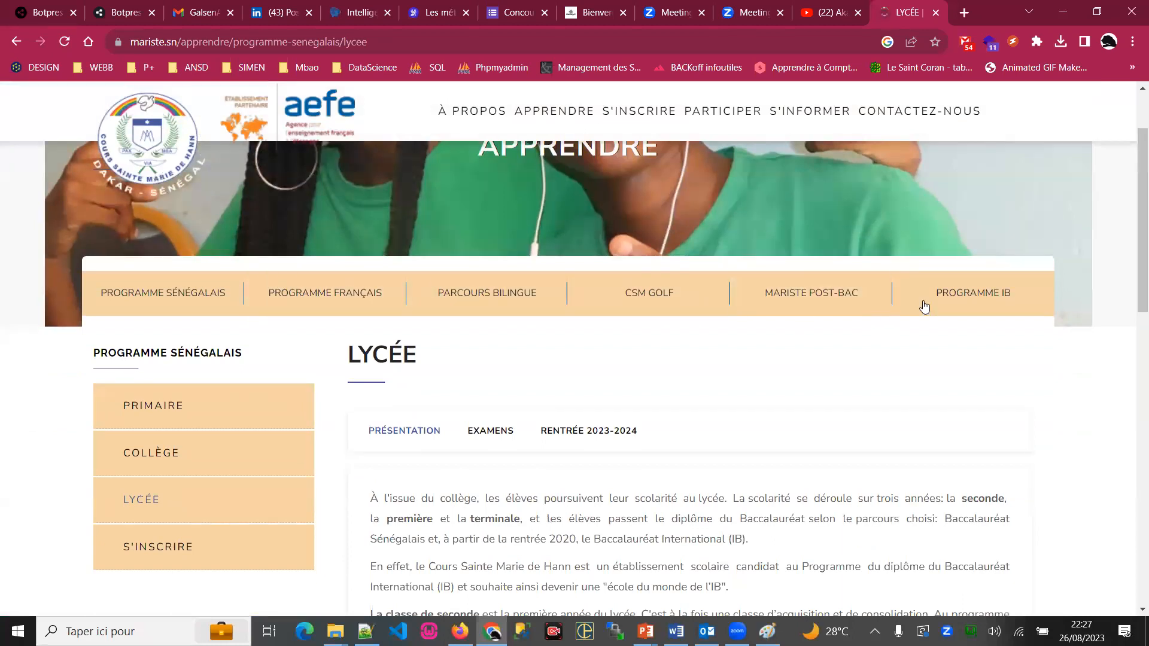
{"action": "scroll", "coordinate": [659, 354], "scroll_direction": "down", "scroll_amount": 10}
{"action": "scroll", "coordinate": [608, 403], "scroll_direction": "up", "scroll_amount": 12}
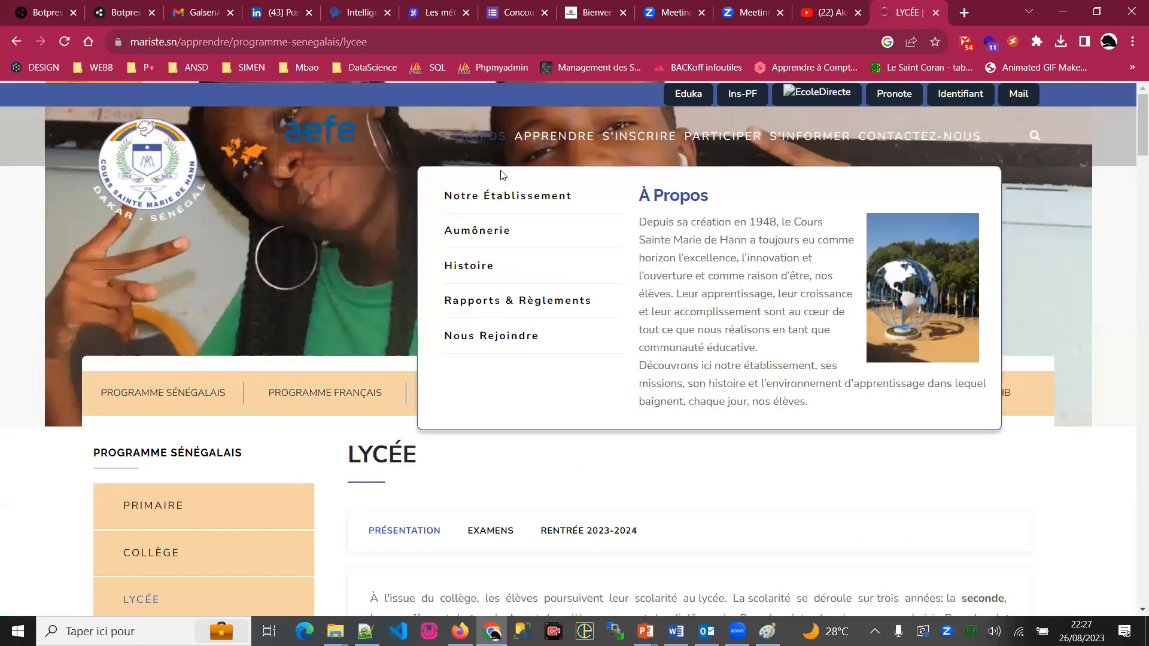
Close the Mariste page's browser tab and return to the PowerPoint slide "Etapes pour créer et déployer un site".
{"action": "key", "text": "alt+Tab"}
{"action": "key", "text": "alt+Tab"}
{"action": "key", "text": "alt+Tab"}
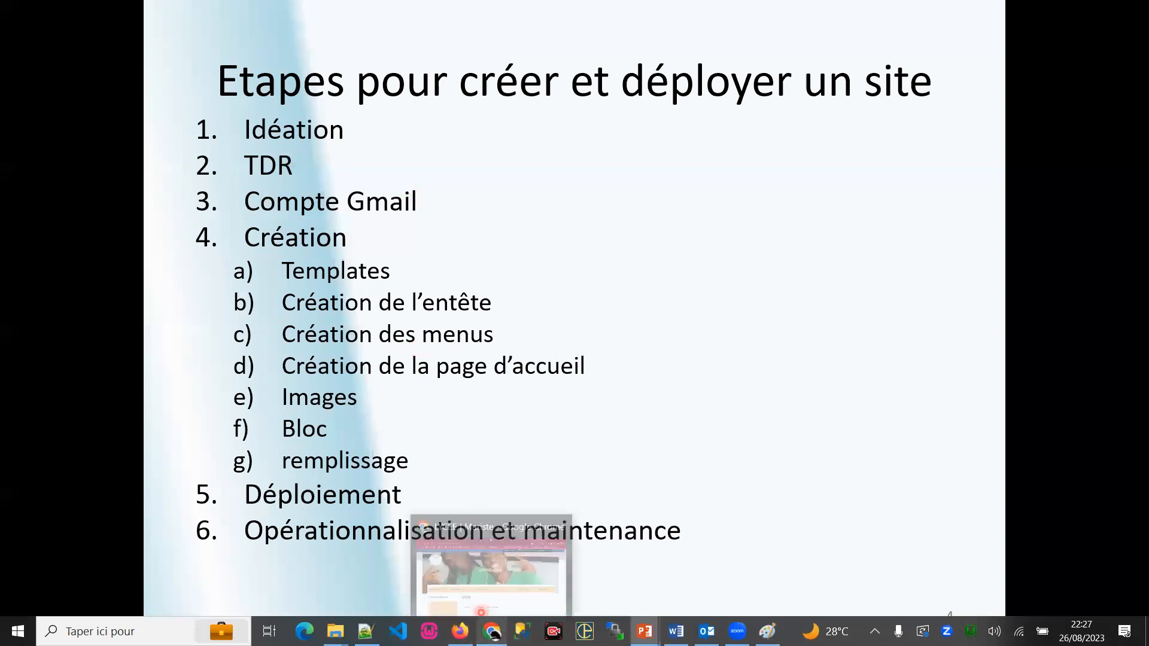
{"action": "left_click", "coordinate": [492, 631]}
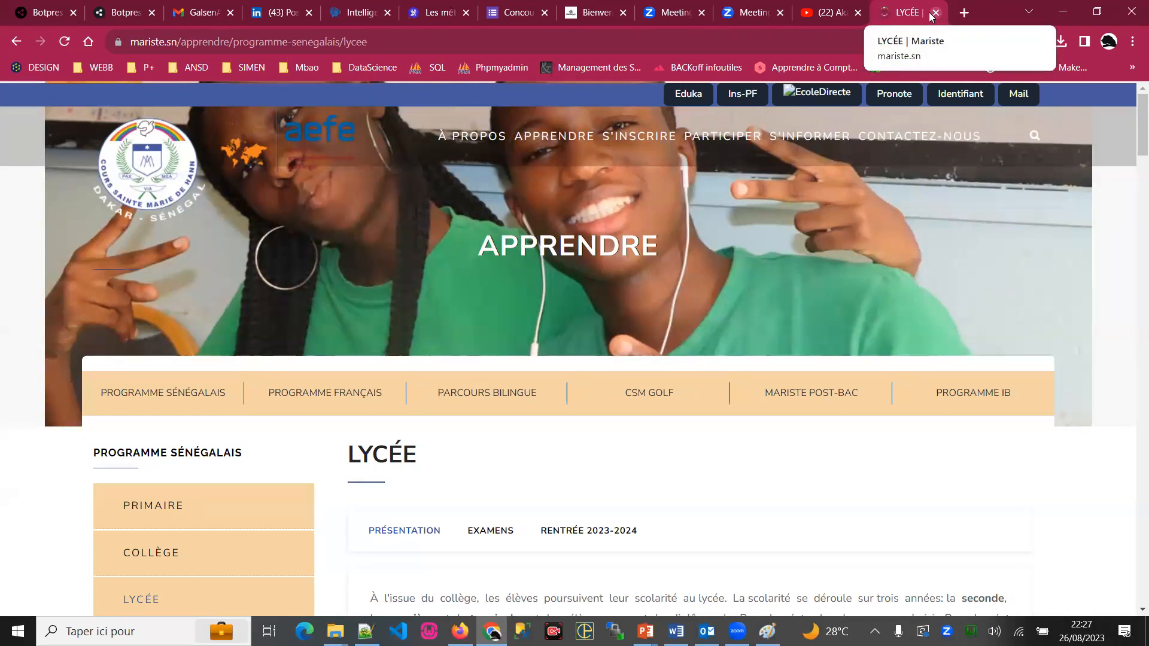
{"action": "left_click", "coordinate": [831, 12]}
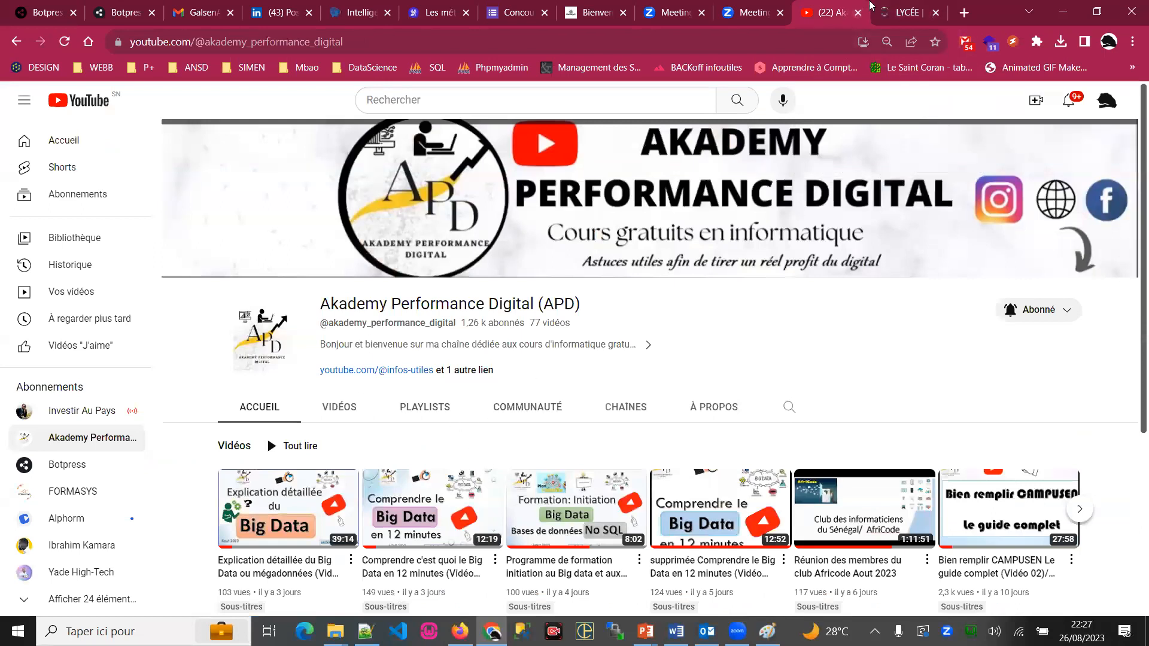
{"action": "left_click", "coordinate": [903, 13]}
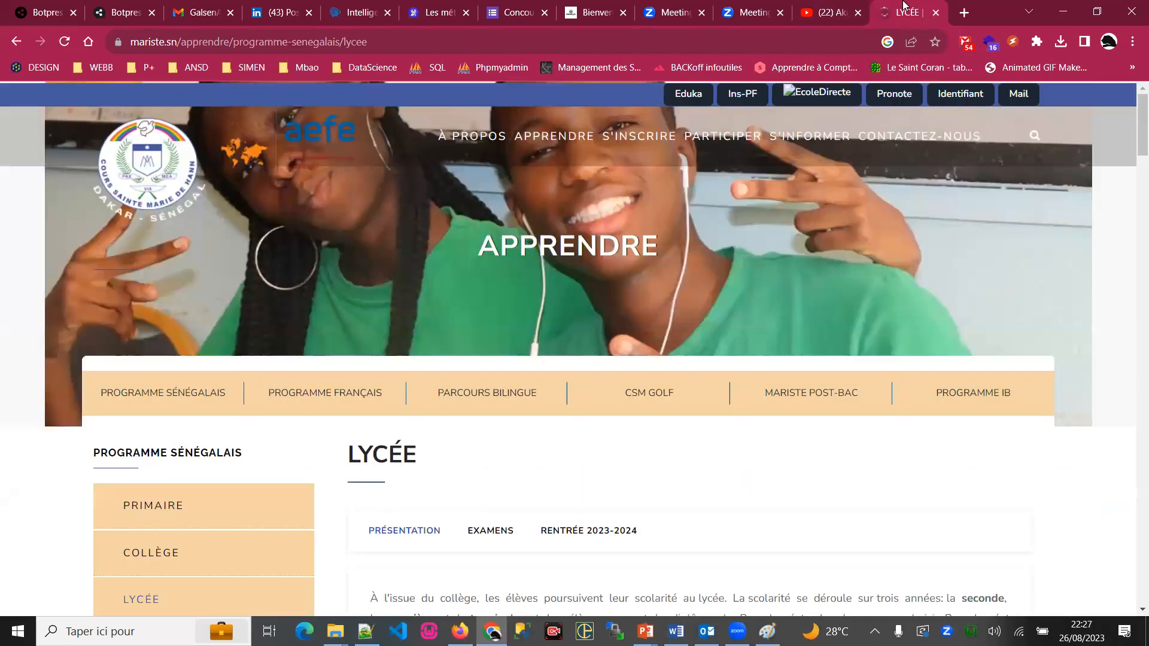
{"action": "left_click", "coordinate": [937, 14]}
{"action": "key", "text": "alt+Tab"}
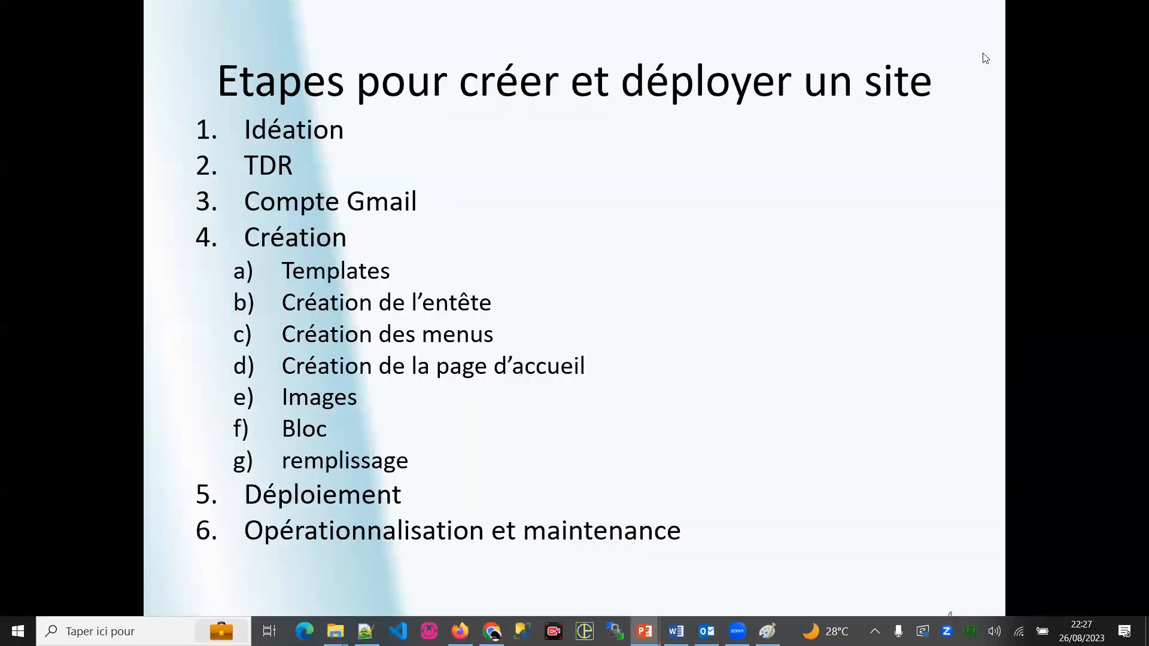
{"action": "key", "text": "alt+Tab"}
{"action": "key", "text": "ctrl+t"}
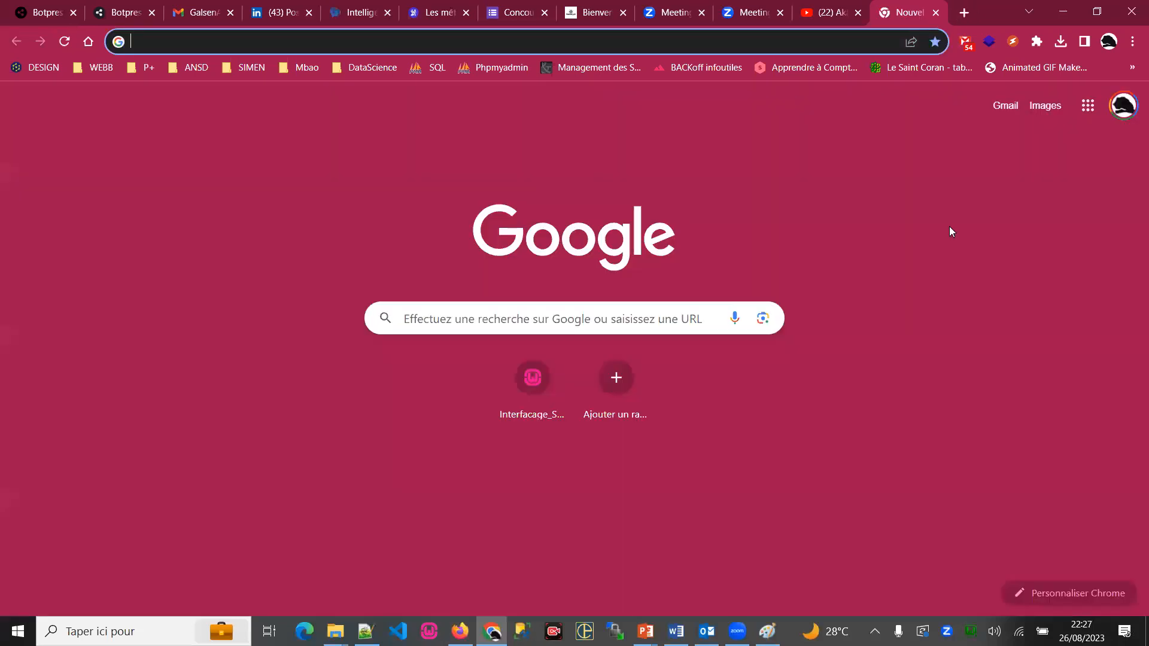
{"action": "type", "text": "sites.google.com"}
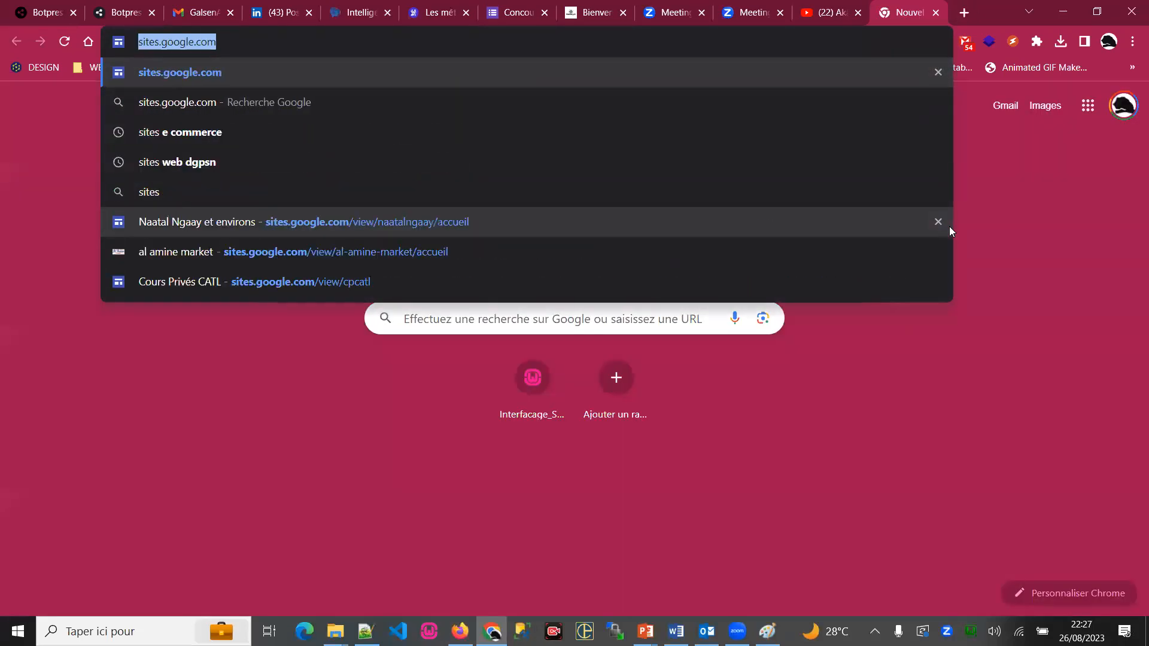
{"action": "key", "text": "alt+Tab"}
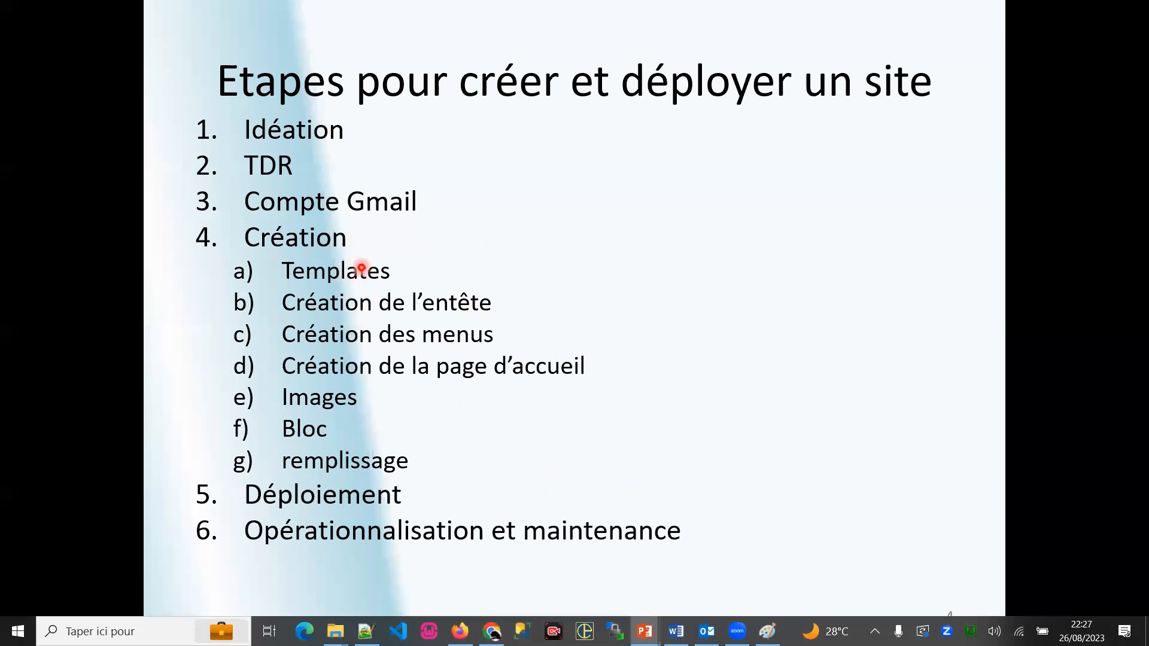
{"action": "key", "text": "alt+Tab"}
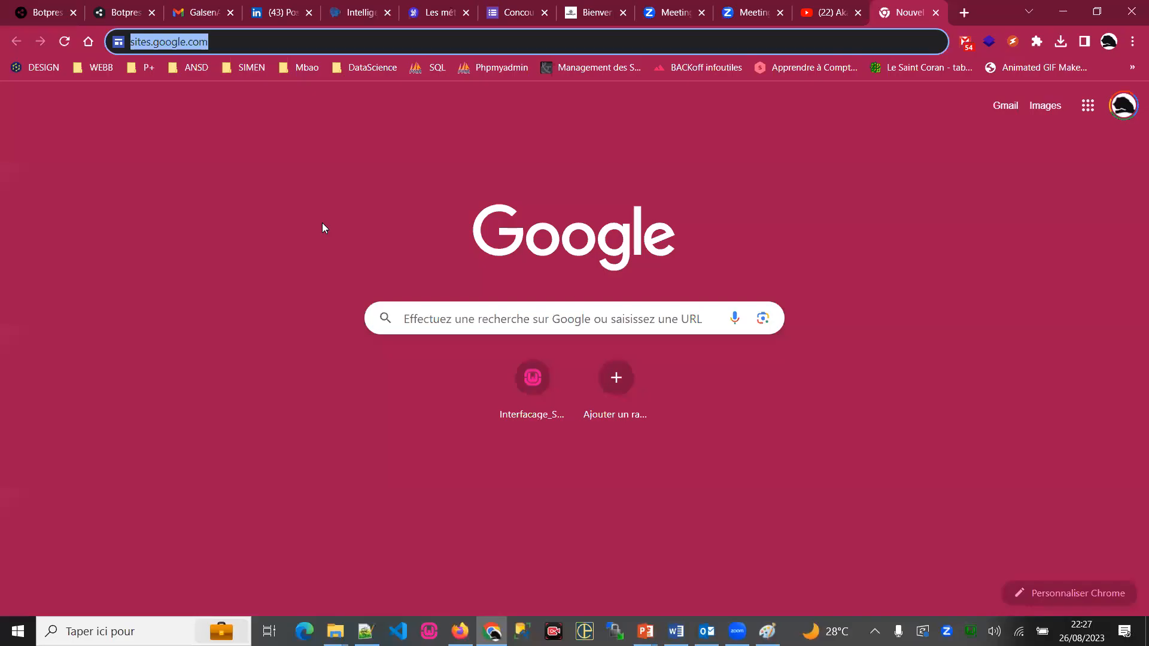
{"action": "key", "text": "alt+Tab"}
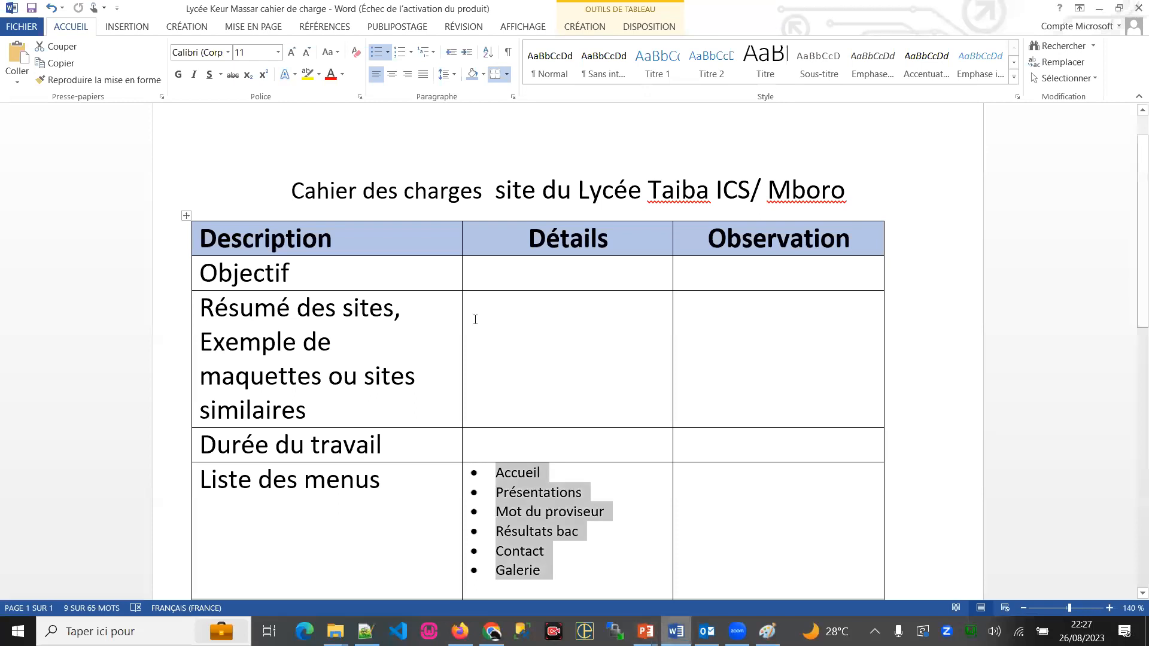
{"action": "key", "text": "ctrl+End"}
{"action": "key", "text": "ctrl+Return"}
{"action": "type", "text": "https://sites.google.com/"}
{"action": "scroll", "coordinate": [419, 367], "scroll_direction": "up", "scroll_amount": 3}
{"action": "scroll", "coordinate": [418, 366], "scroll_direction": "down", "scroll_amount": 4}
{"action": "key", "text": "BackSpace"}
{"action": "left_click_drag", "start_coordinate": [500, 323], "coordinate": [216, 326]}
{"action": "key", "text": "ctrl+c"}
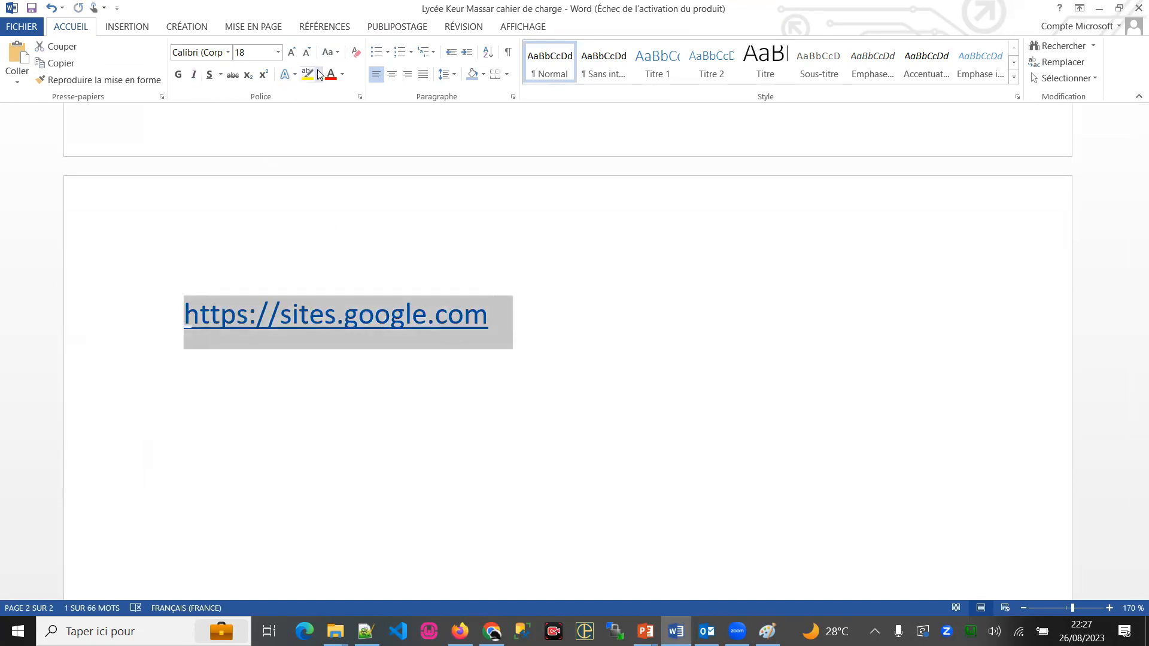
{"action": "left_click", "coordinate": [293, 53]}
{"action": "left_click", "coordinate": [293, 53]}
{"action": "left_click", "coordinate": [293, 54]}
{"action": "left_click", "coordinate": [293, 54]}
{"action": "left_click", "coordinate": [293, 53]}
{"action": "left_click", "coordinate": [293, 53]}
{"action": "left_click", "coordinate": [294, 53]}
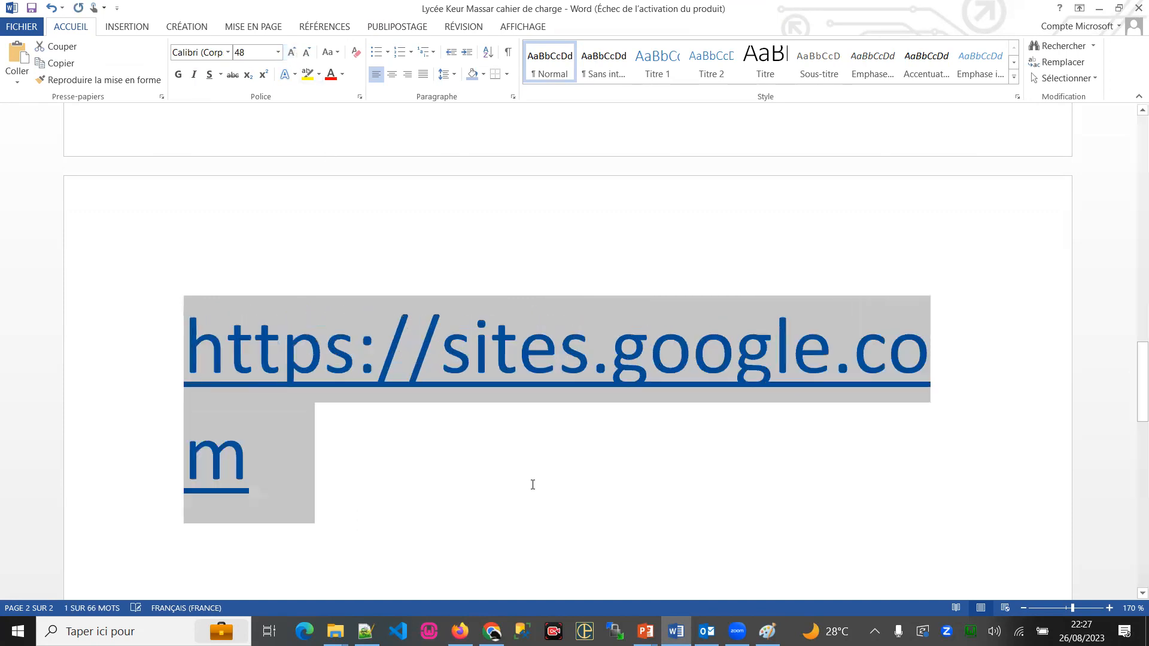
{"action": "key", "text": "ctrl+z"}
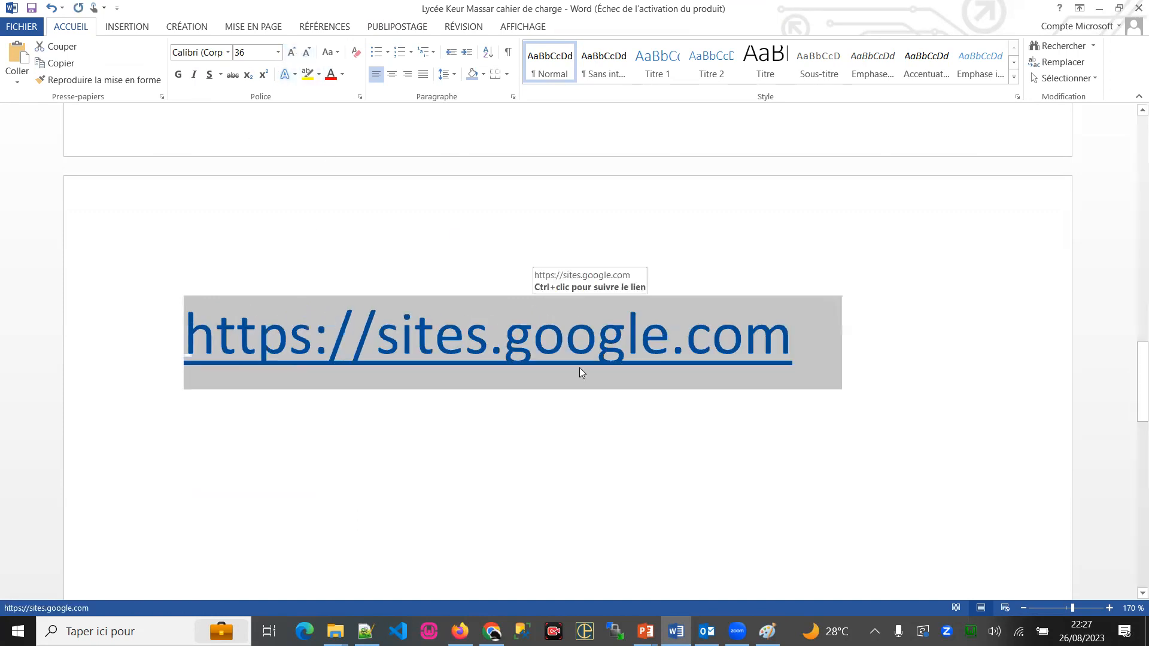
{"action": "left_click", "coordinate": [525, 433]}
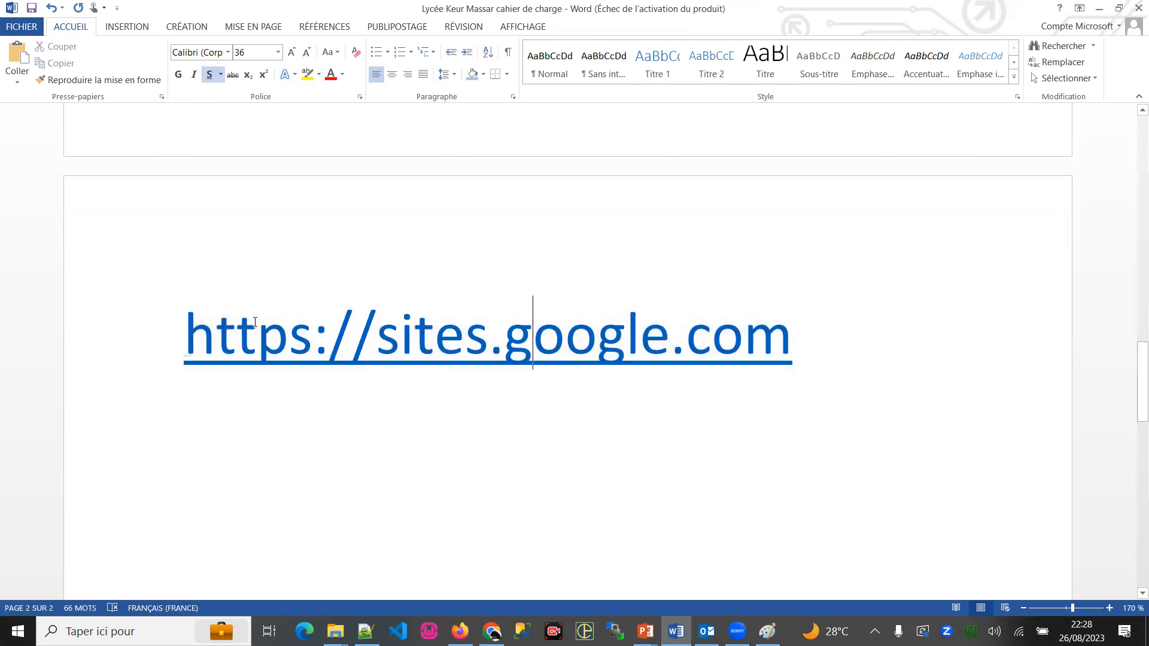
Switch to Chrome and open the Gmail inbox in the blank tab.
{"action": "left_click", "coordinate": [781, 328], "text": "ctrl"}
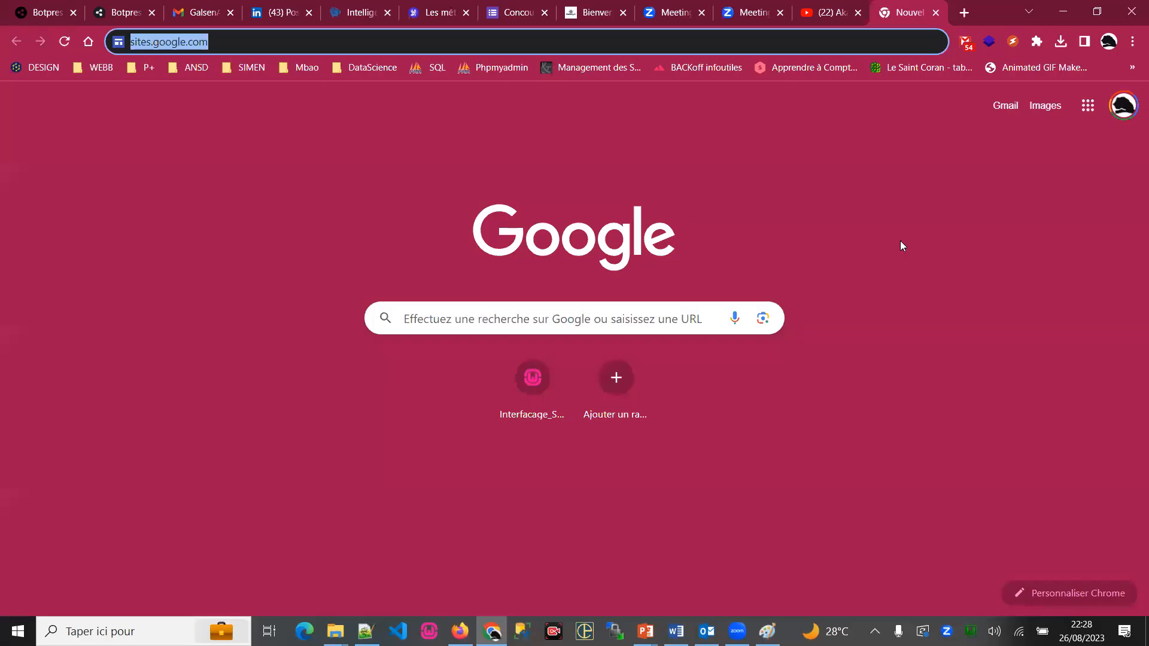
{"action": "type", "text": "gm"}
{"action": "key", "text": "Return"}
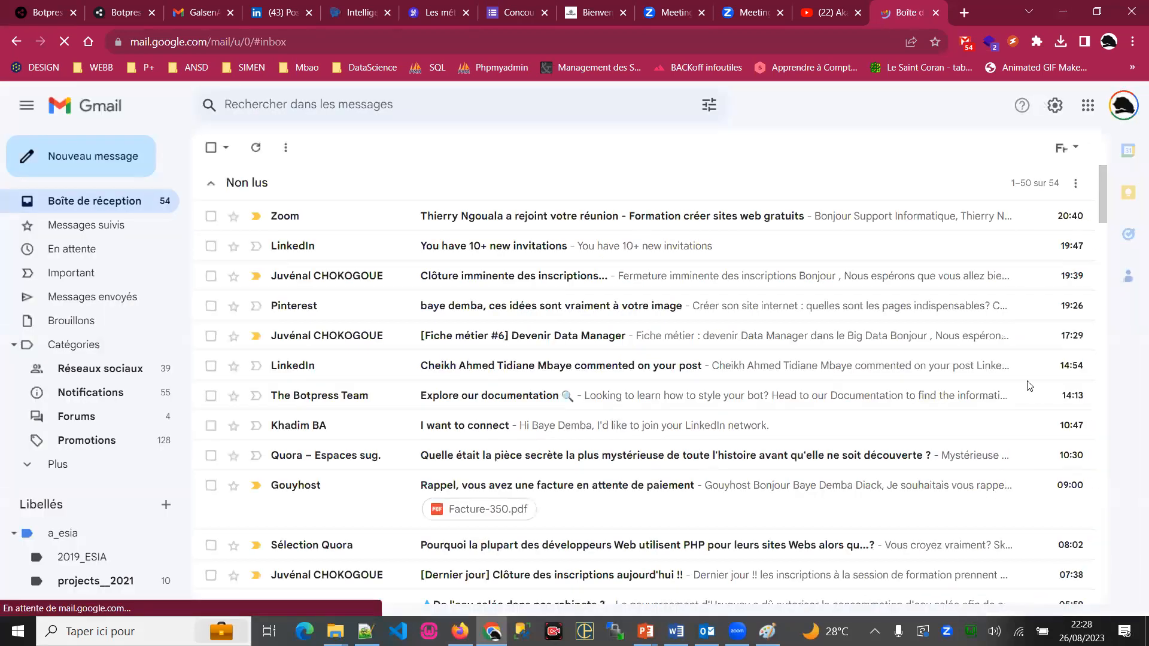
Look for Sites among the Google apps offered in Gmail and open the full Google products page.
{"action": "left_click", "coordinate": [1087, 106]}
{"action": "scroll", "coordinate": [1042, 256], "scroll_direction": "down", "scroll_amount": 6}
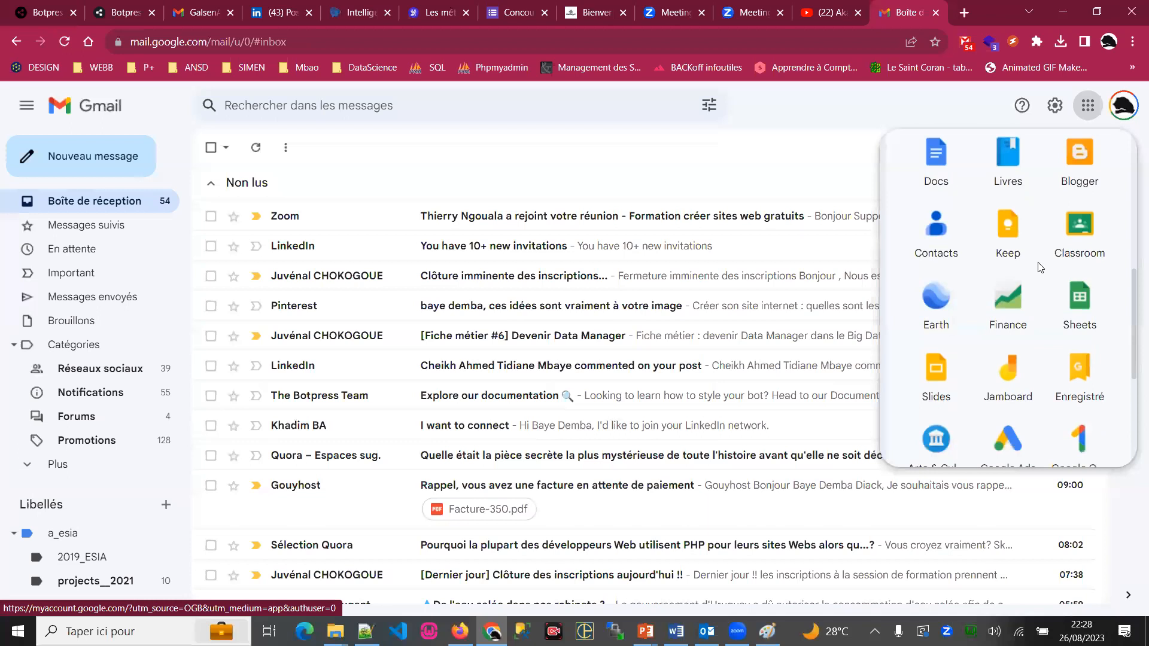
{"action": "scroll", "coordinate": [990, 309], "scroll_direction": "up", "scroll_amount": 3}
{"action": "scroll", "coordinate": [990, 309], "scroll_direction": "up", "scroll_amount": 2}
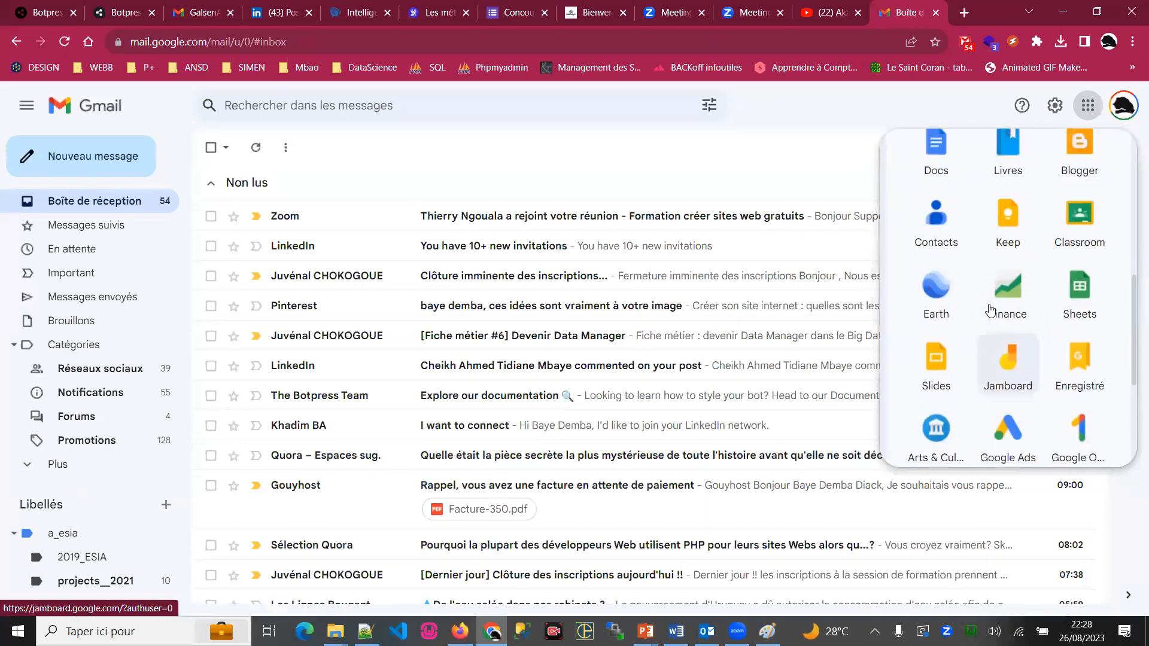
{"action": "scroll", "coordinate": [990, 309], "scroll_direction": "down", "scroll_amount": 5}
{"action": "left_click", "coordinate": [957, 440]}
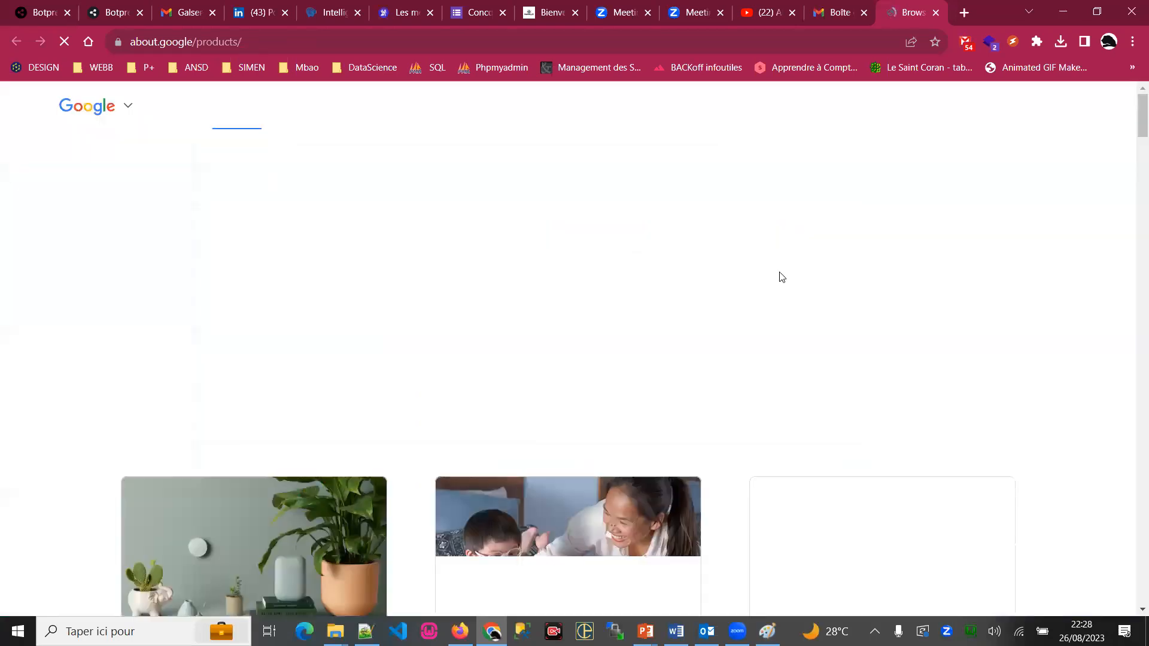
Find "sites" on the Google products page and open the Sites product.
{"action": "key", "text": "ctrl+f"}
{"action": "type", "text": "sites"}
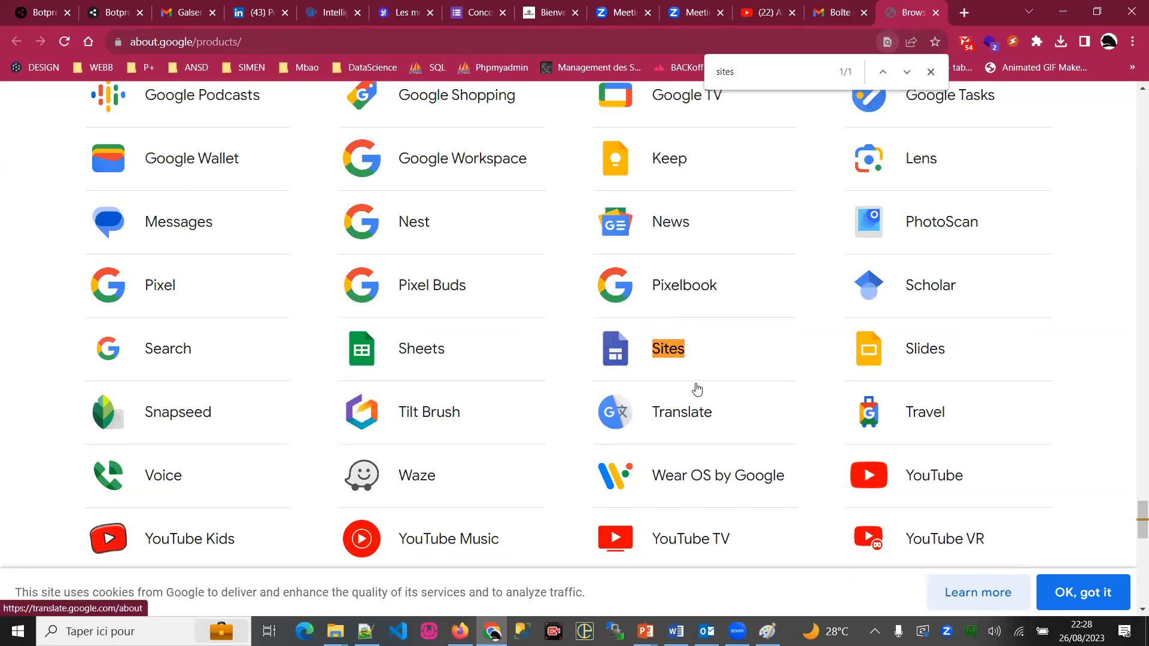
{"action": "left_click", "coordinate": [672, 349]}
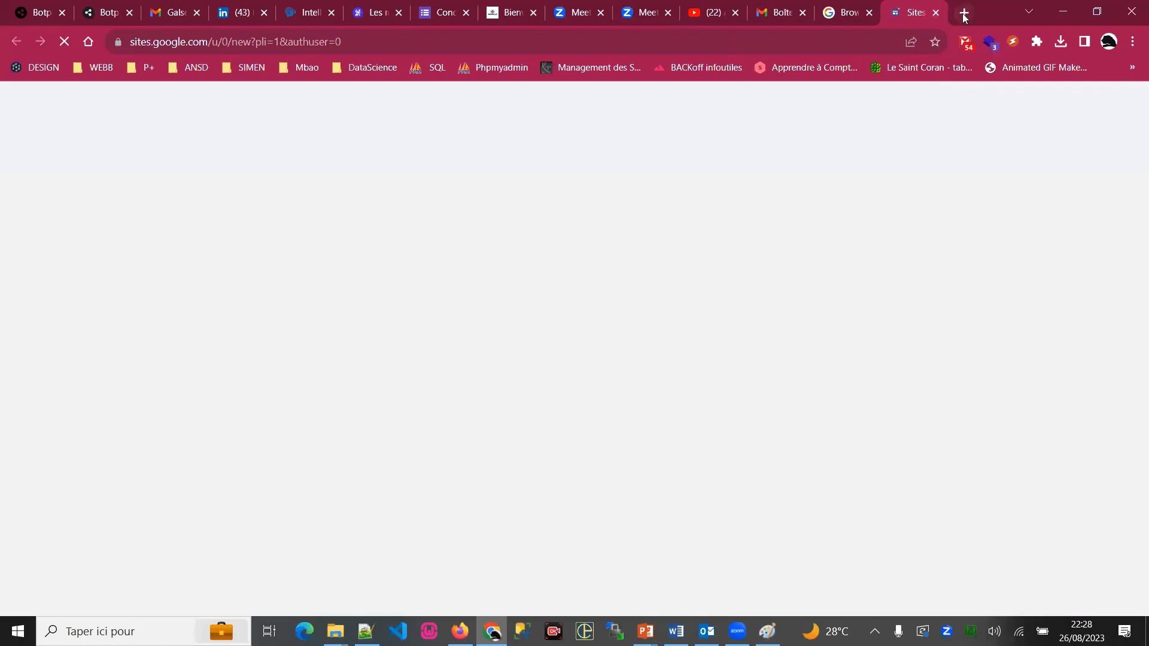
{"action": "key", "text": "ctrl+t"}
{"action": "key", "text": "ctrl+v"}
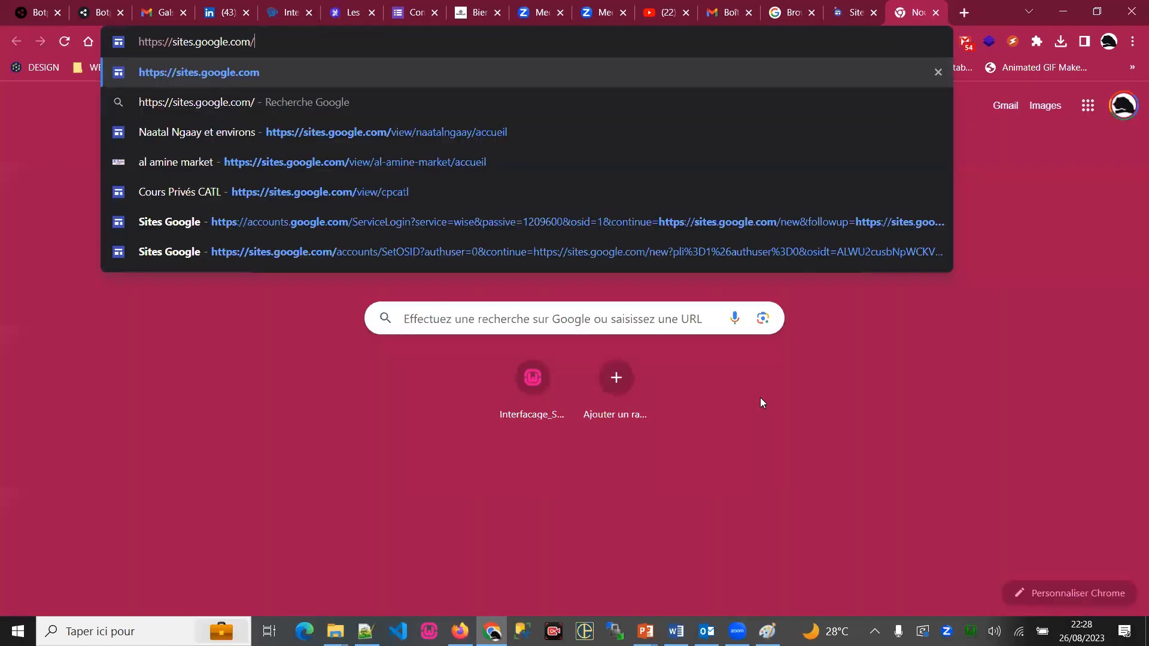
{"action": "key", "text": "Return"}
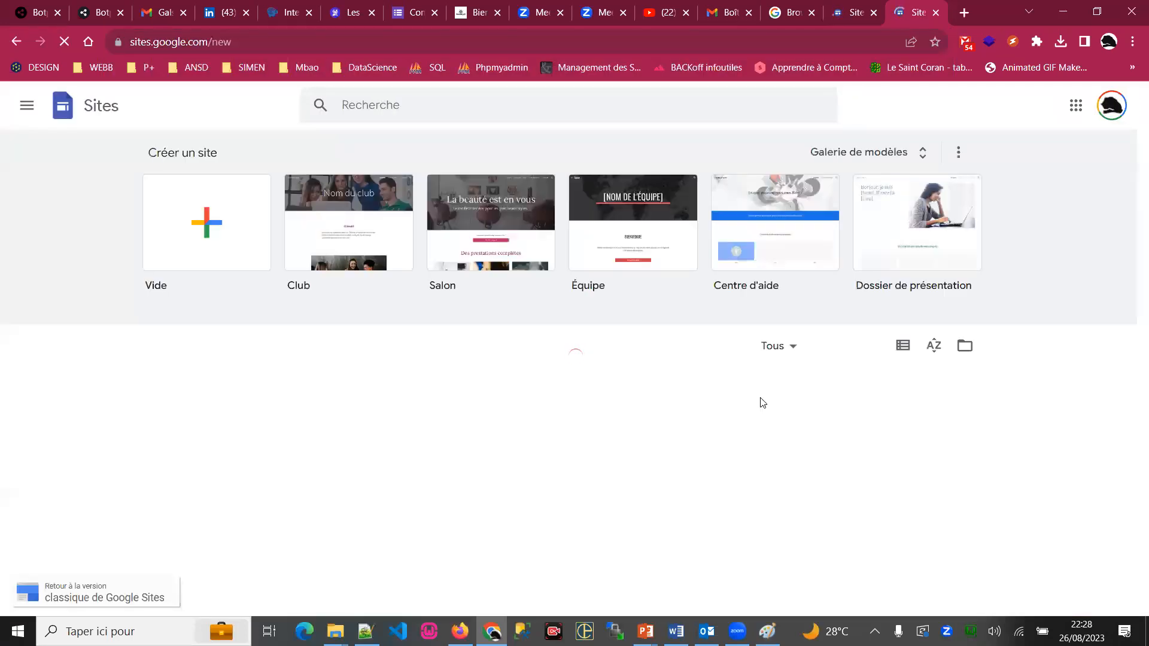
{"action": "left_click", "coordinate": [937, 14]}
{"action": "left_click", "coordinate": [937, 13]}
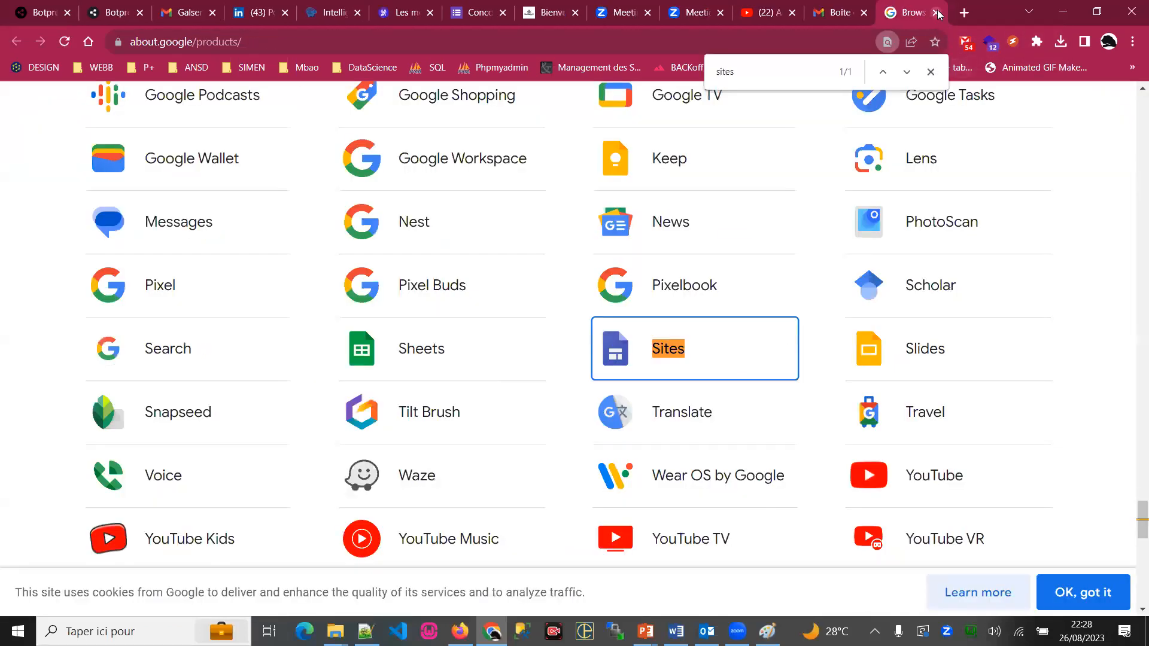
{"action": "left_click", "coordinate": [937, 13]}
Open Google Sites in a new tab by entering the copied address in the Google search field.
{"action": "left_click", "coordinate": [964, 13]}
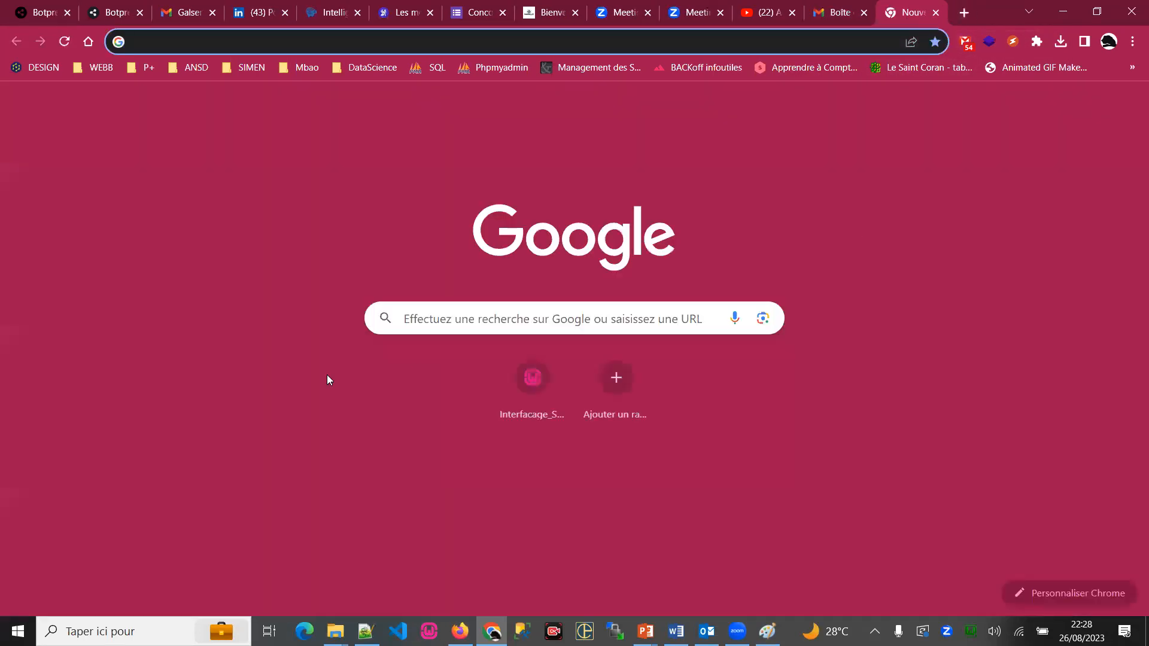
{"action": "left_click", "coordinate": [511, 319]}
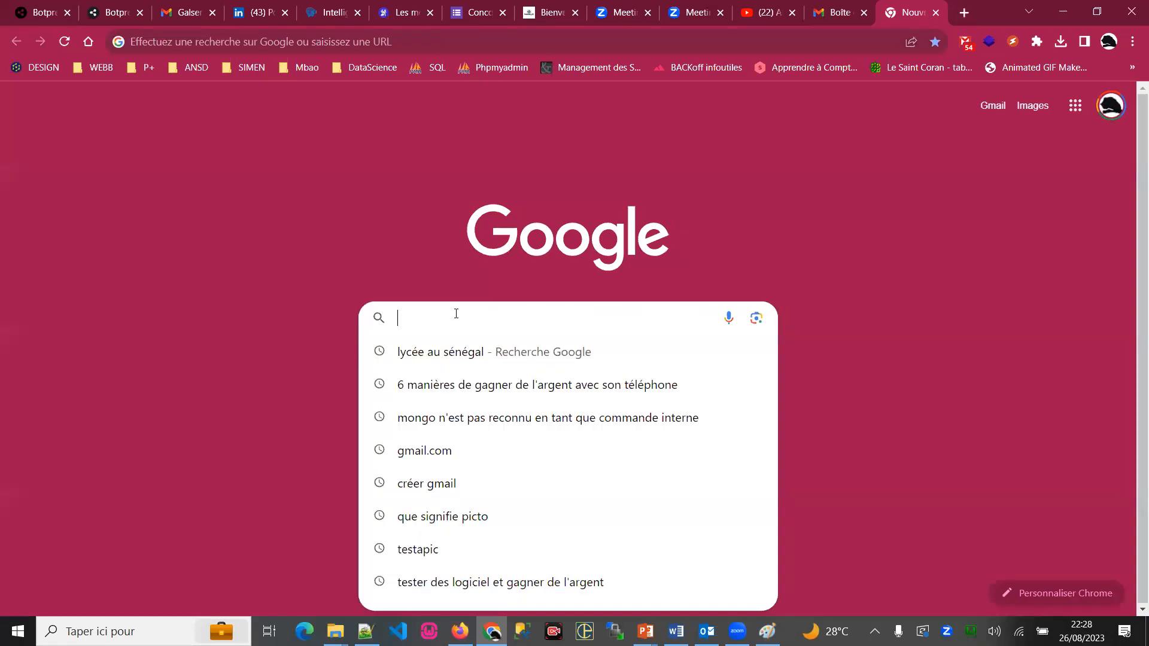
{"action": "key", "text": "ctrl+v"}
{"action": "key", "text": "Return"}
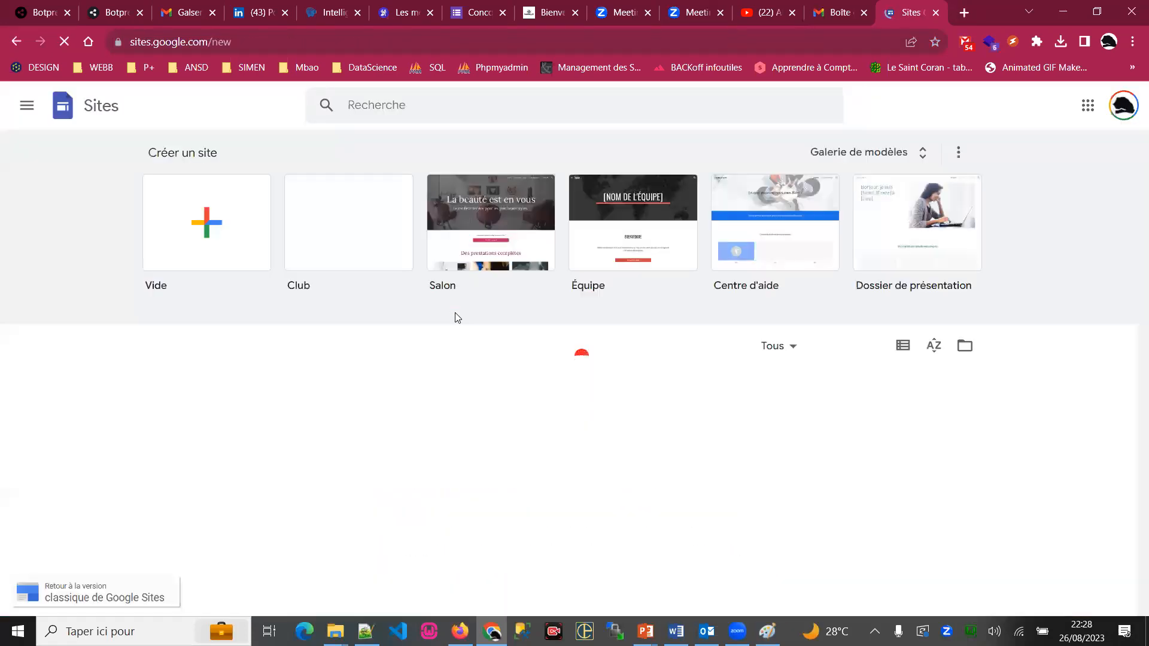
{"action": "left_click", "coordinate": [503, 43]}
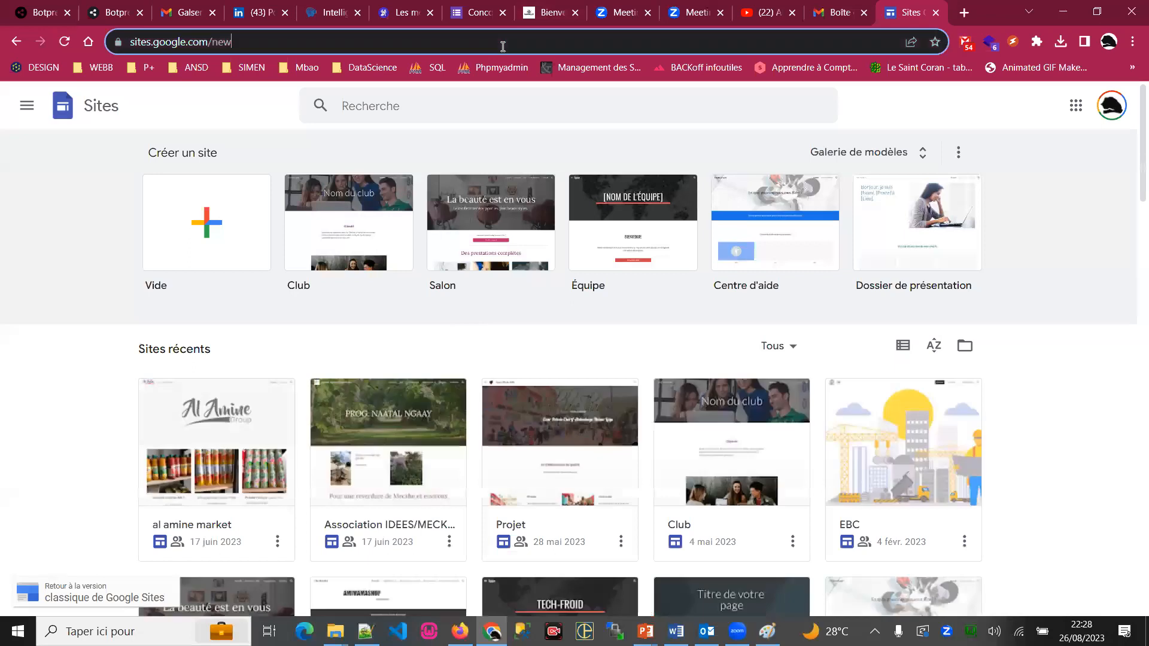
{"action": "type", "text": "go"}
{"action": "key", "text": "Return"}
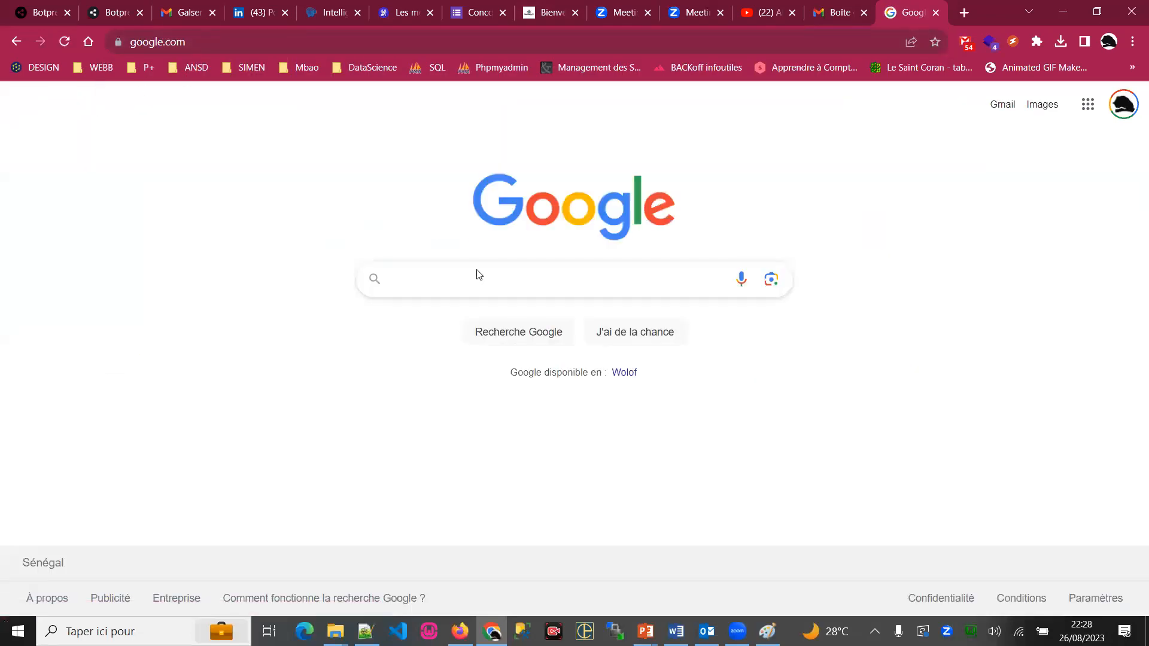
{"action": "left_click", "coordinate": [439, 274]}
{"action": "key", "text": "ctrl+v"}
{"action": "key", "text": "Return"}
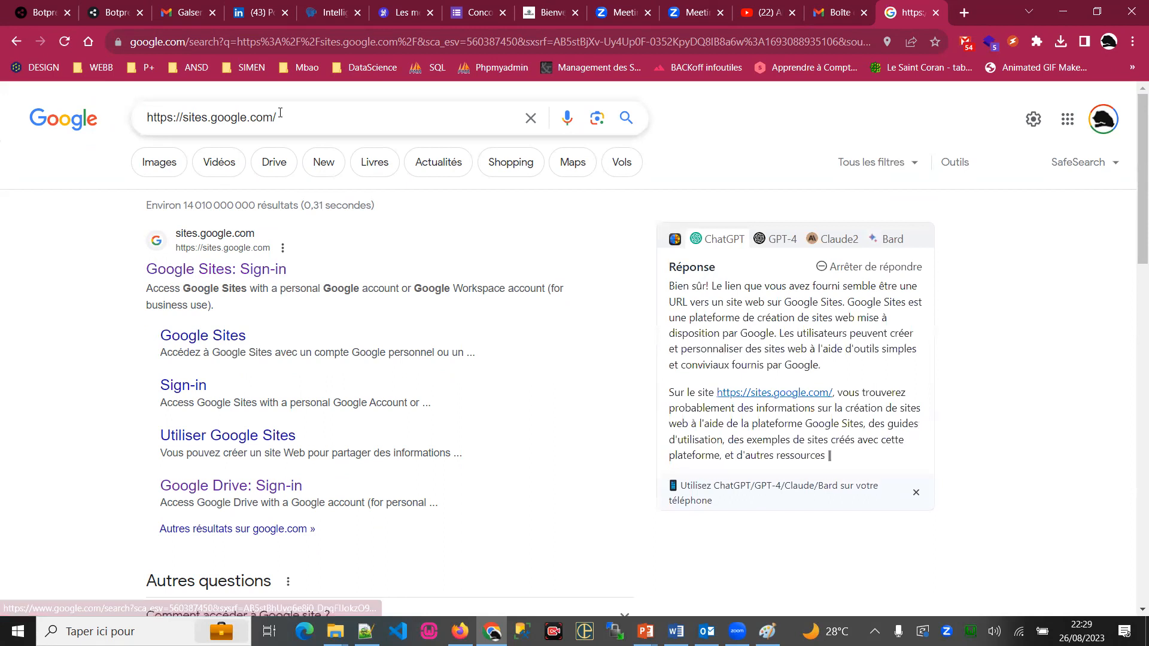
{"action": "left_click", "coordinate": [303, 44]}
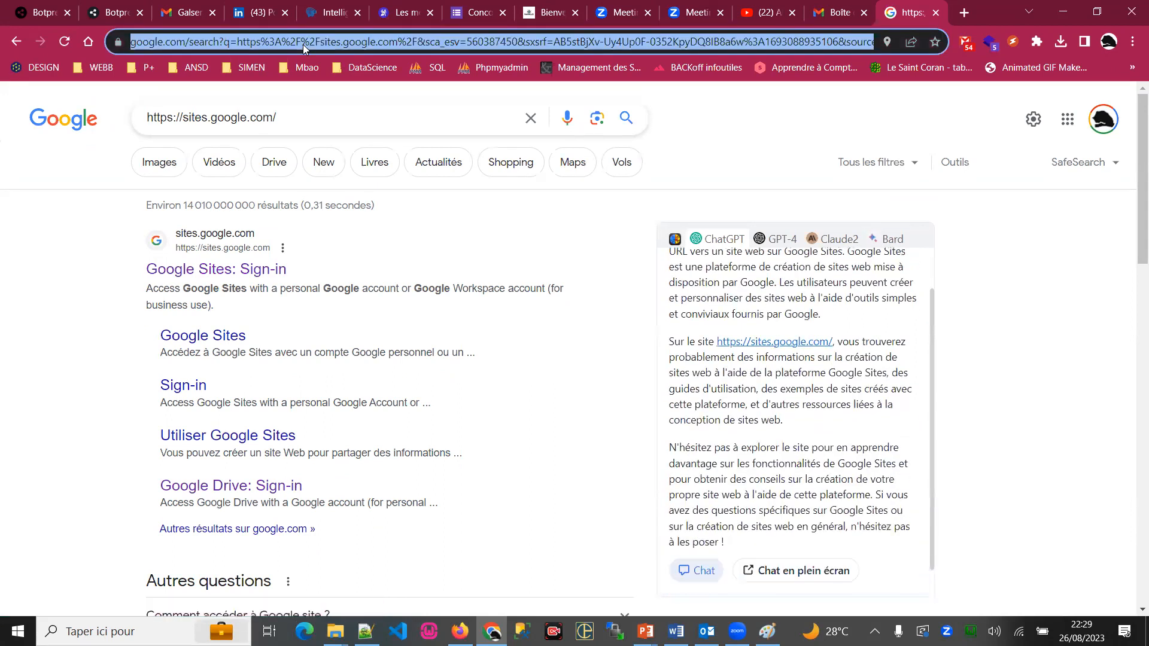
{"action": "key", "text": "ctrl+v"}
{"action": "key", "text": "Return"}
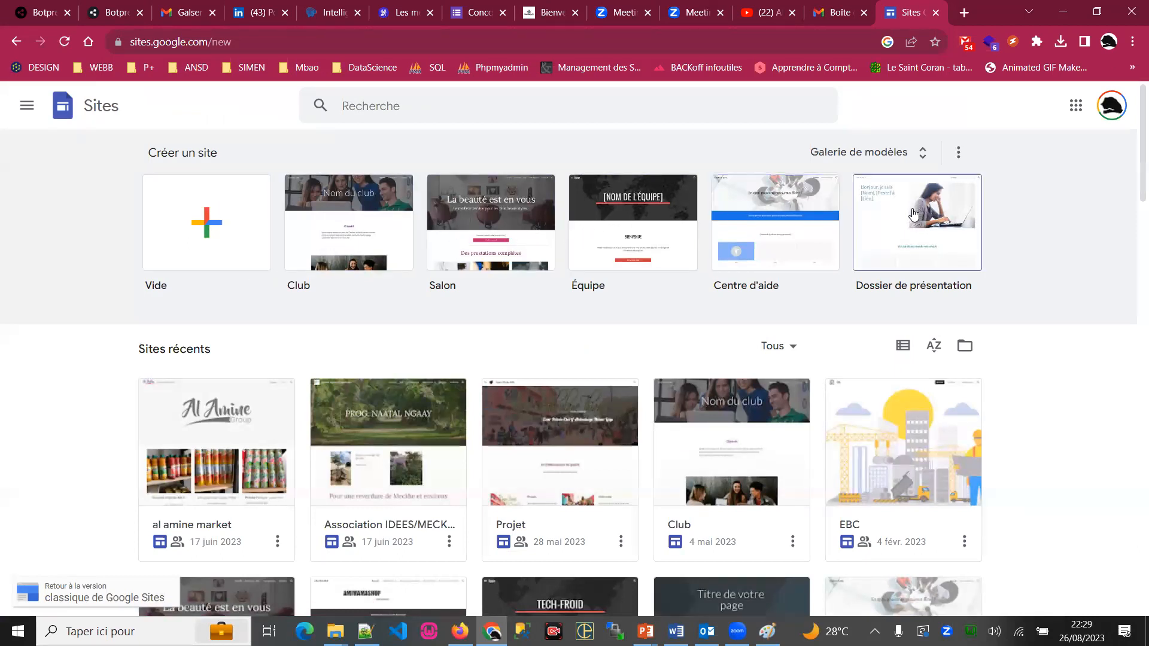
Open the template gallery and review its template categories from Personnel to Enseignement.
{"action": "left_click", "coordinate": [919, 150]}
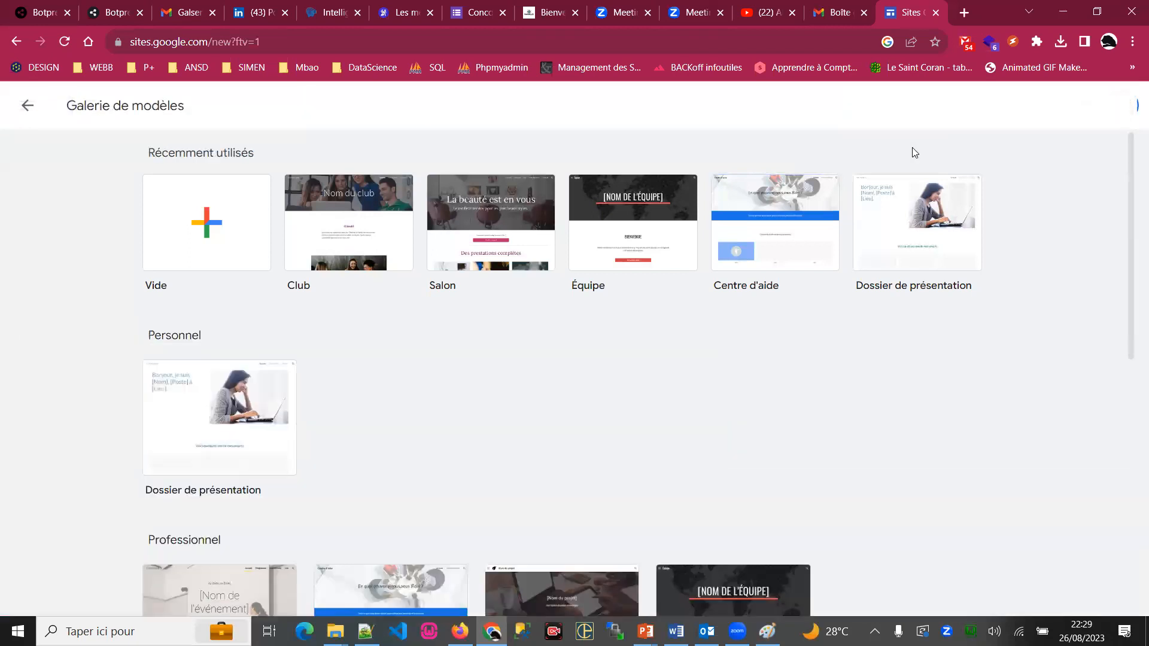
{"action": "scroll", "coordinate": [525, 302], "scroll_direction": "down", "scroll_amount": 8}
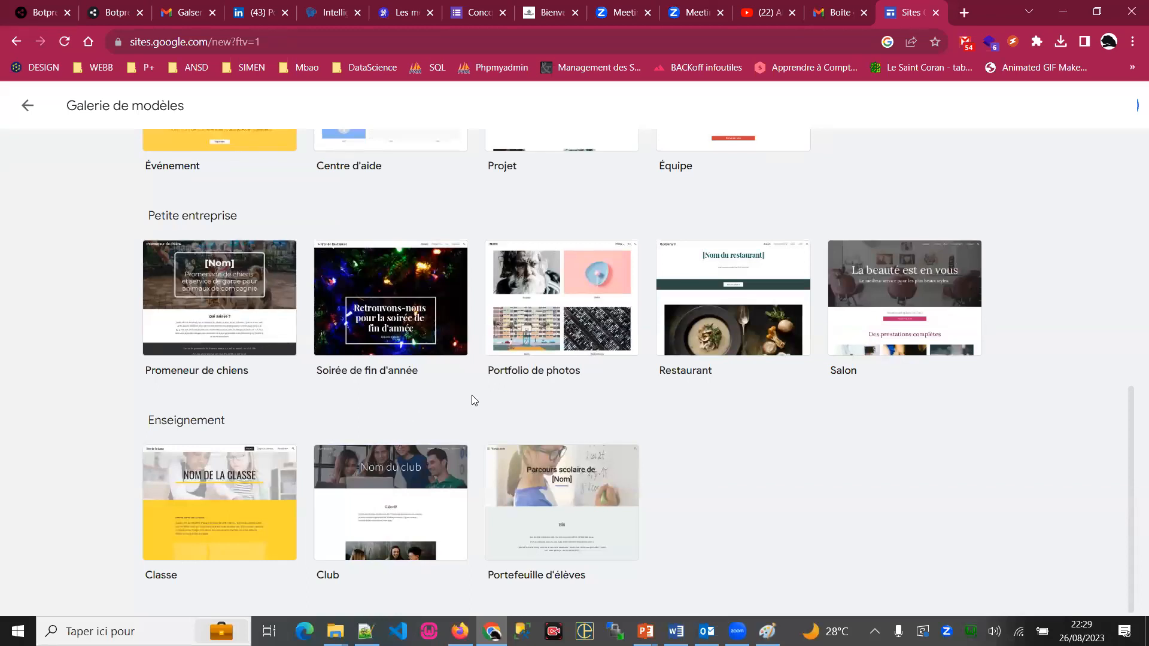
{"action": "scroll", "coordinate": [425, 391], "scroll_direction": "up", "scroll_amount": 10}
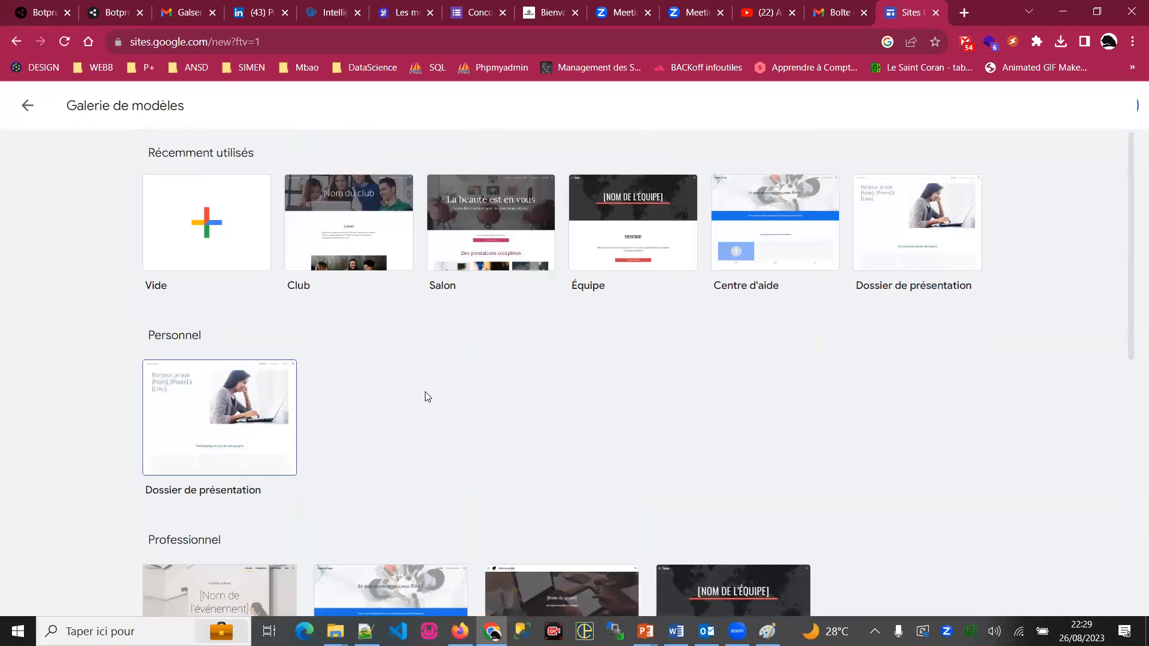
{"action": "scroll", "coordinate": [425, 391], "scroll_direction": "down", "scroll_amount": 10}
{"action": "scroll", "coordinate": [712, 380], "scroll_direction": "up", "scroll_amount": 10}
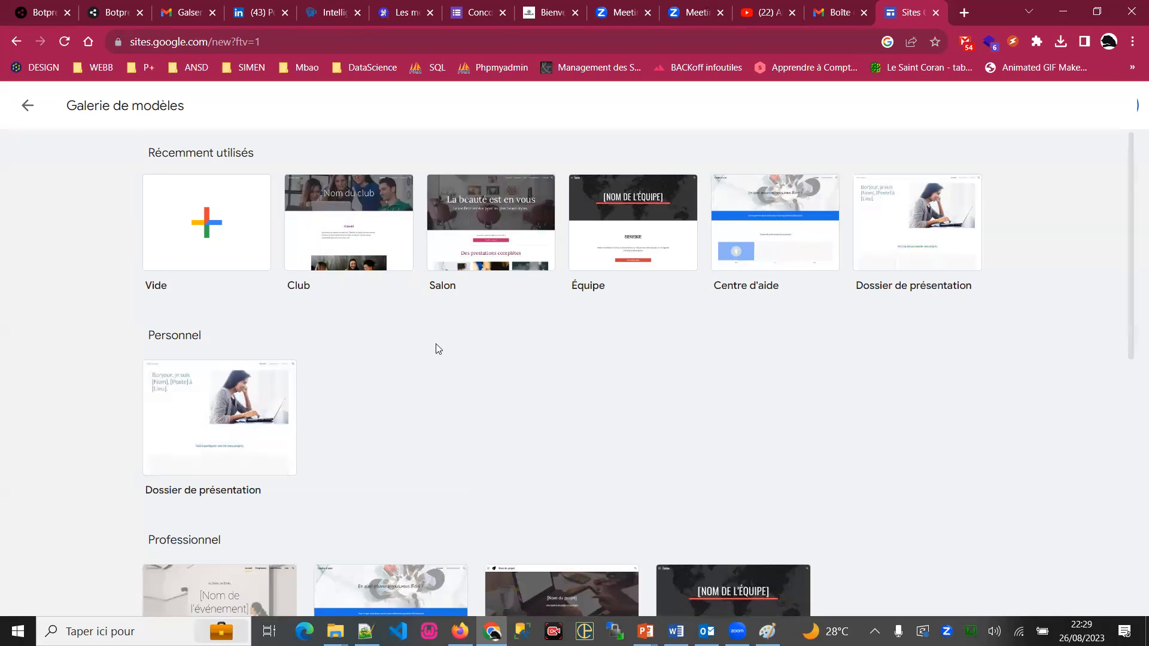
Create a new site from the Salon template and review its home page content, header title and menus.
{"action": "left_click", "coordinate": [499, 206]}
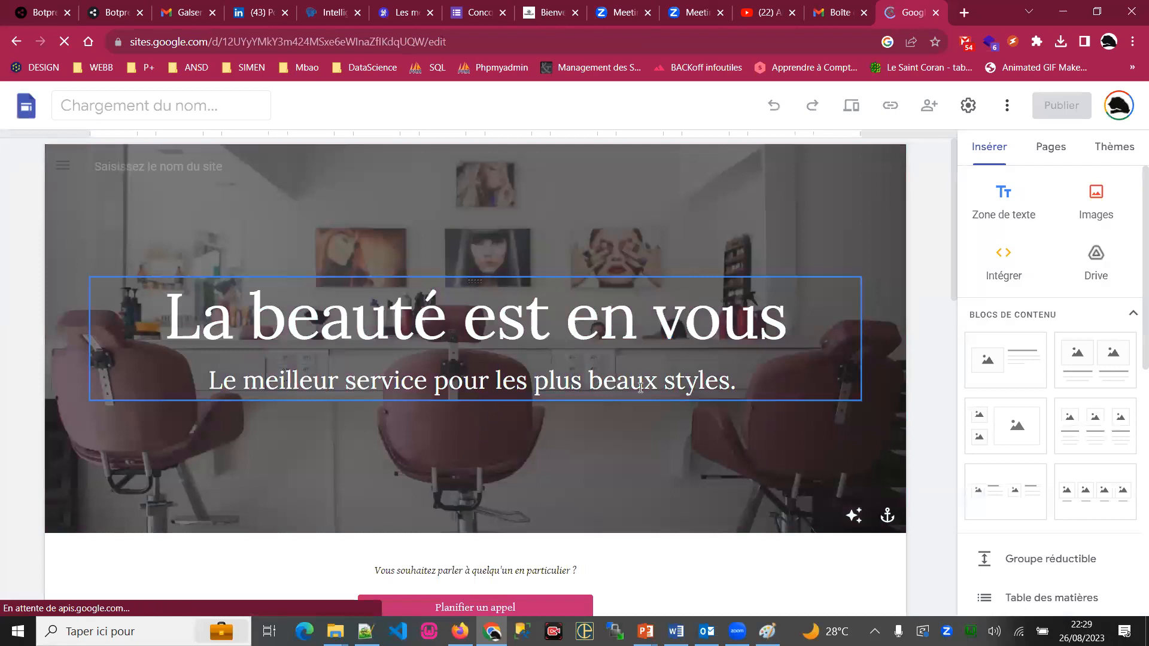
{"action": "scroll", "coordinate": [641, 387], "scroll_direction": "down", "scroll_amount": 5}
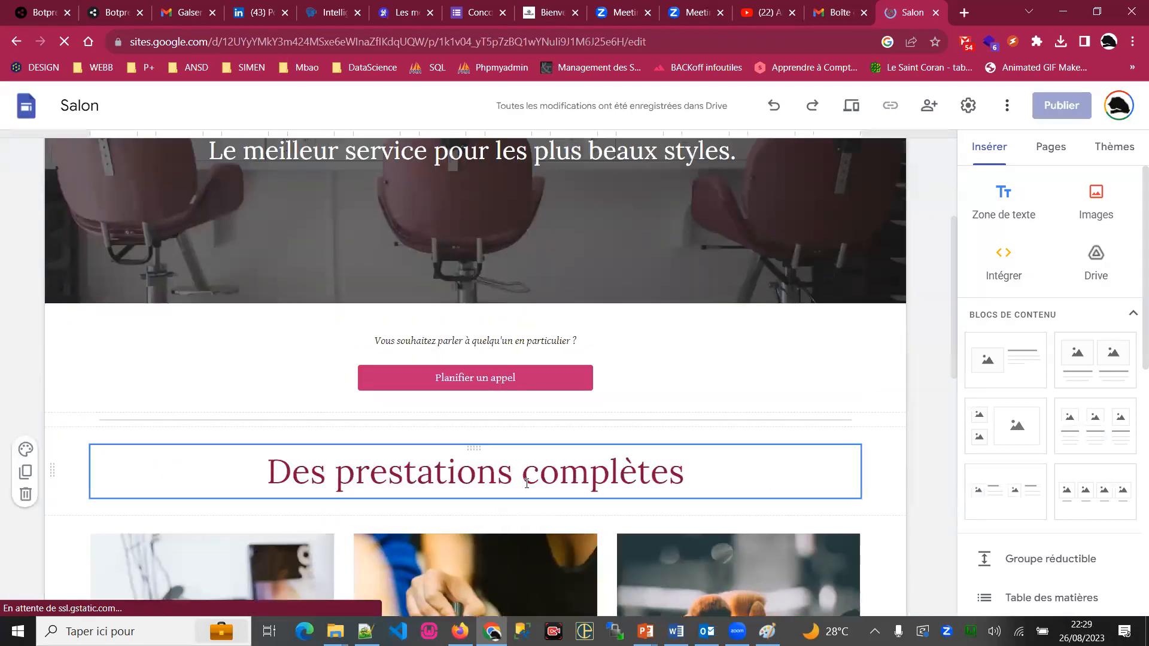
{"action": "scroll", "coordinate": [286, 214], "scroll_direction": "up", "scroll_amount": 4}
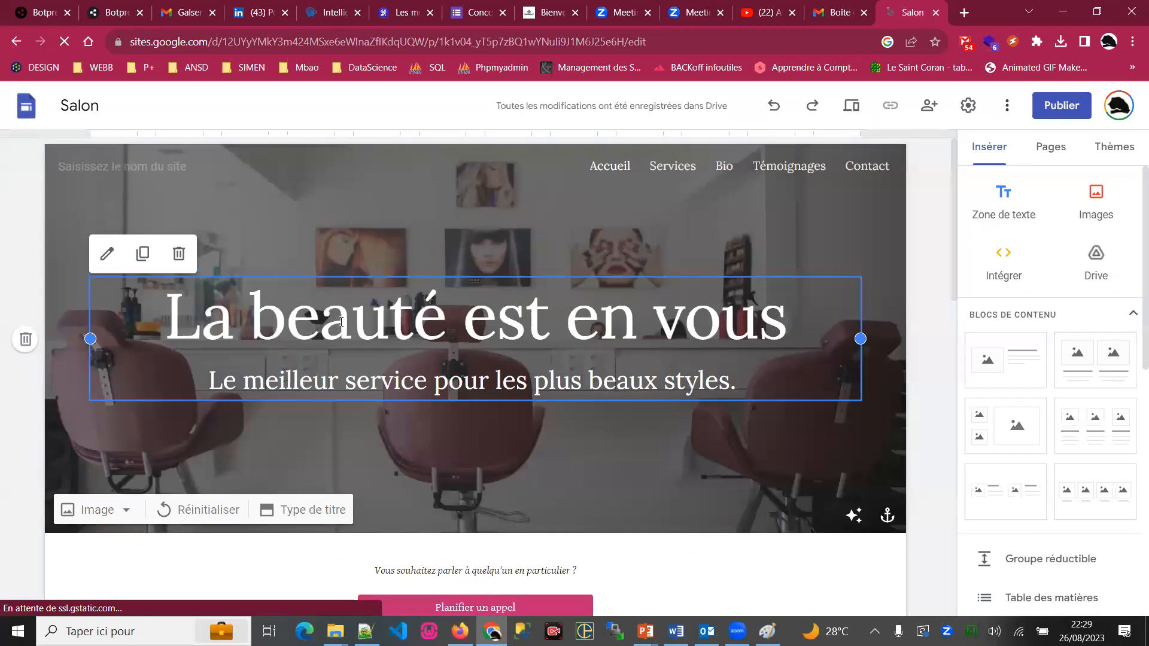
{"action": "left_click", "coordinate": [341, 322]}
{"action": "left_click", "coordinate": [615, 168]}
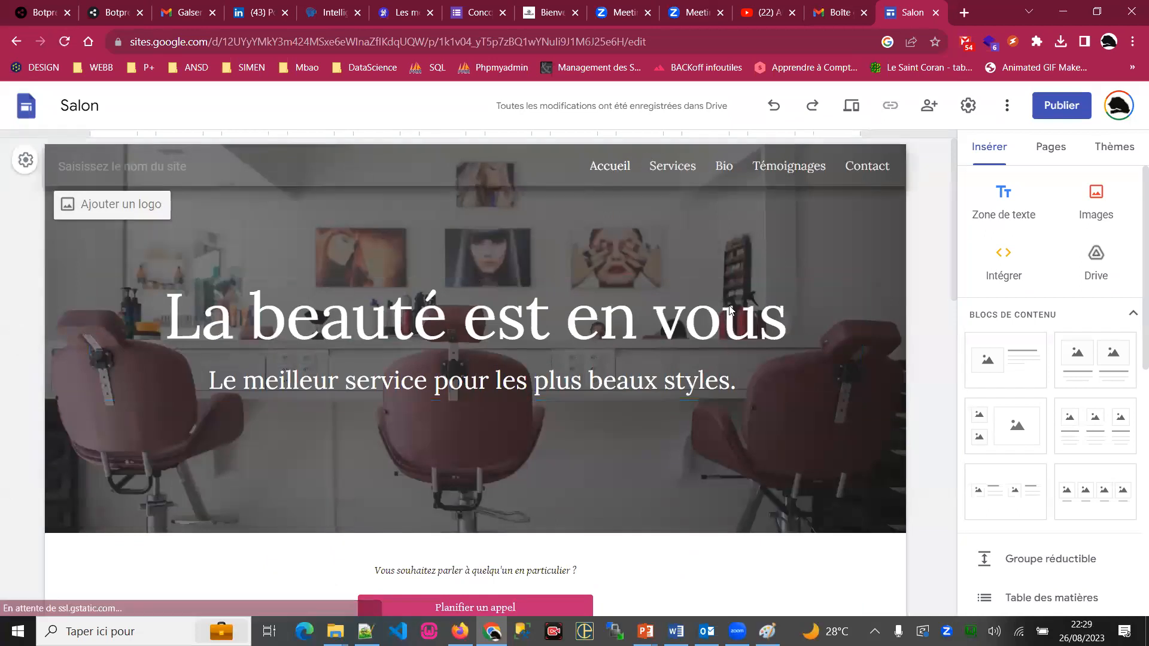
Look through the Salon home page down to its footer and open the Services page.
{"action": "scroll", "coordinate": [587, 413], "scroll_direction": "down", "scroll_amount": 10}
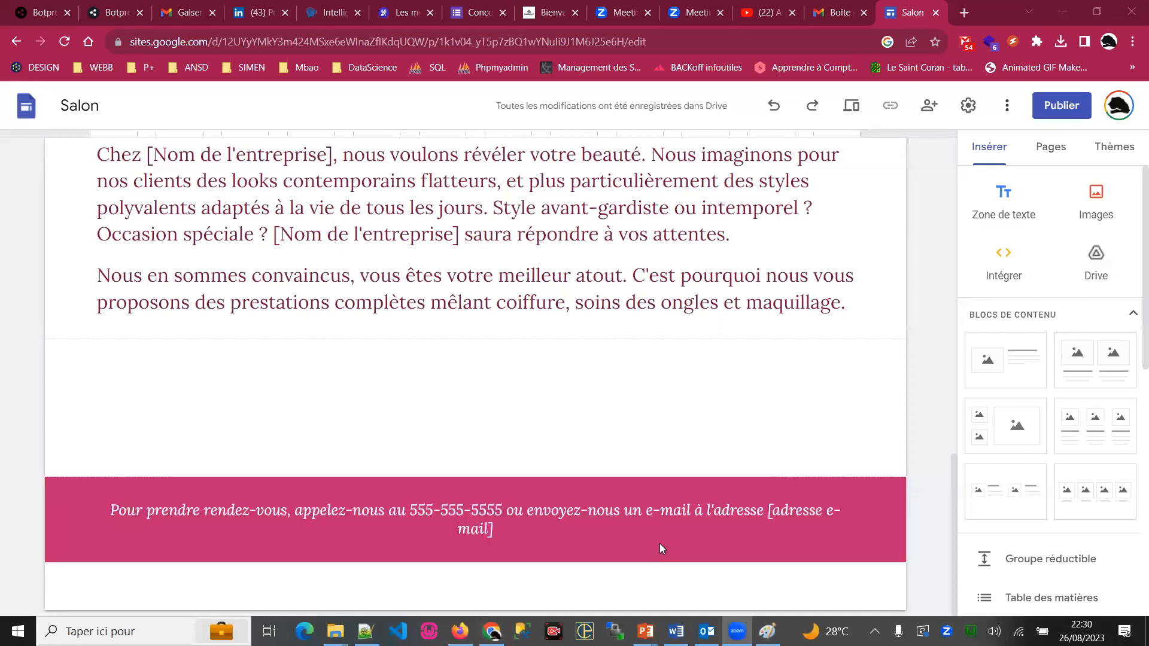
{"action": "scroll", "coordinate": [659, 544], "scroll_direction": "up", "scroll_amount": 10}
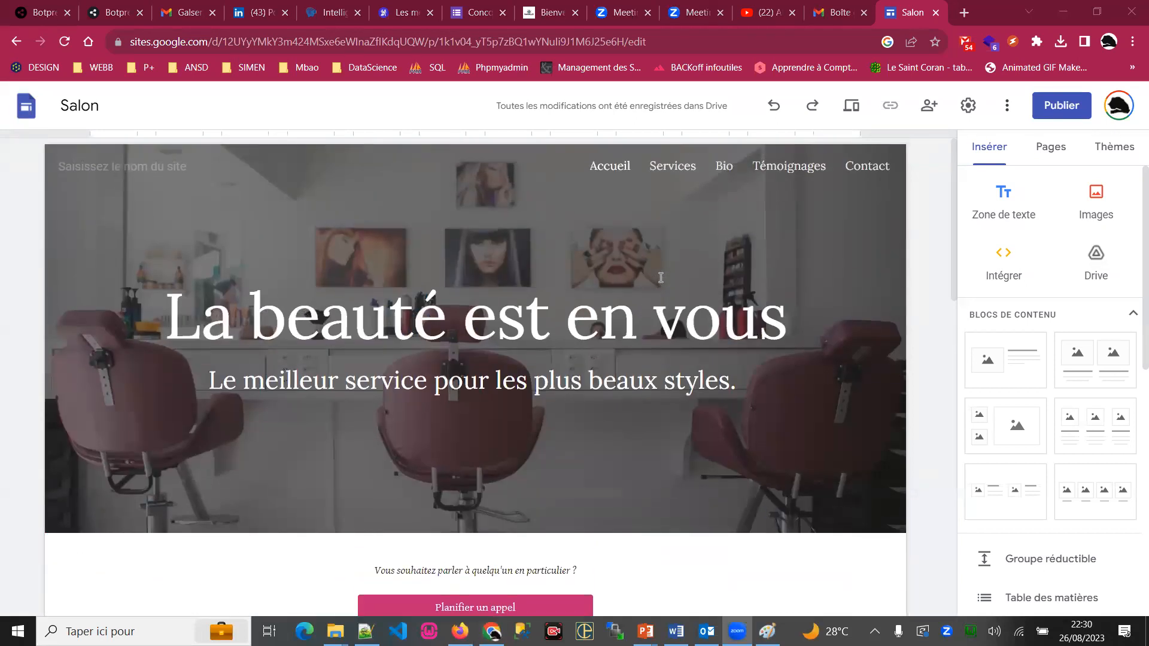
{"action": "left_click", "coordinate": [675, 171]}
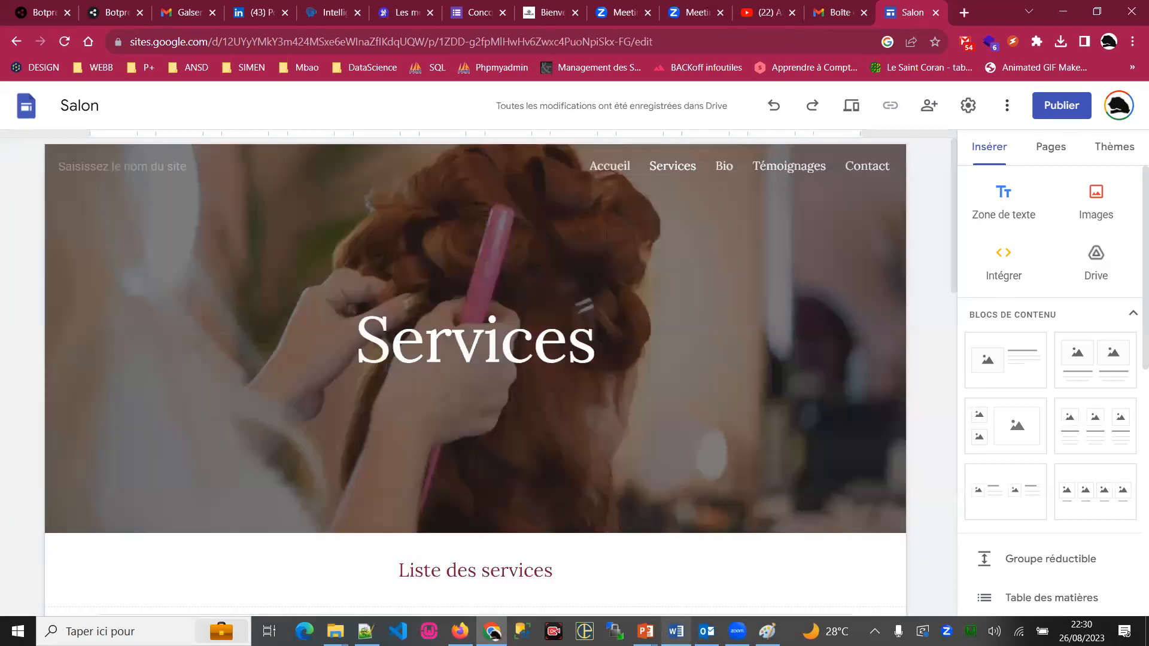
Switch to the Word specification document, copy "Présentations" from the Liste des menus row, and return to the site editor.
{"action": "left_click", "coordinate": [677, 631]}
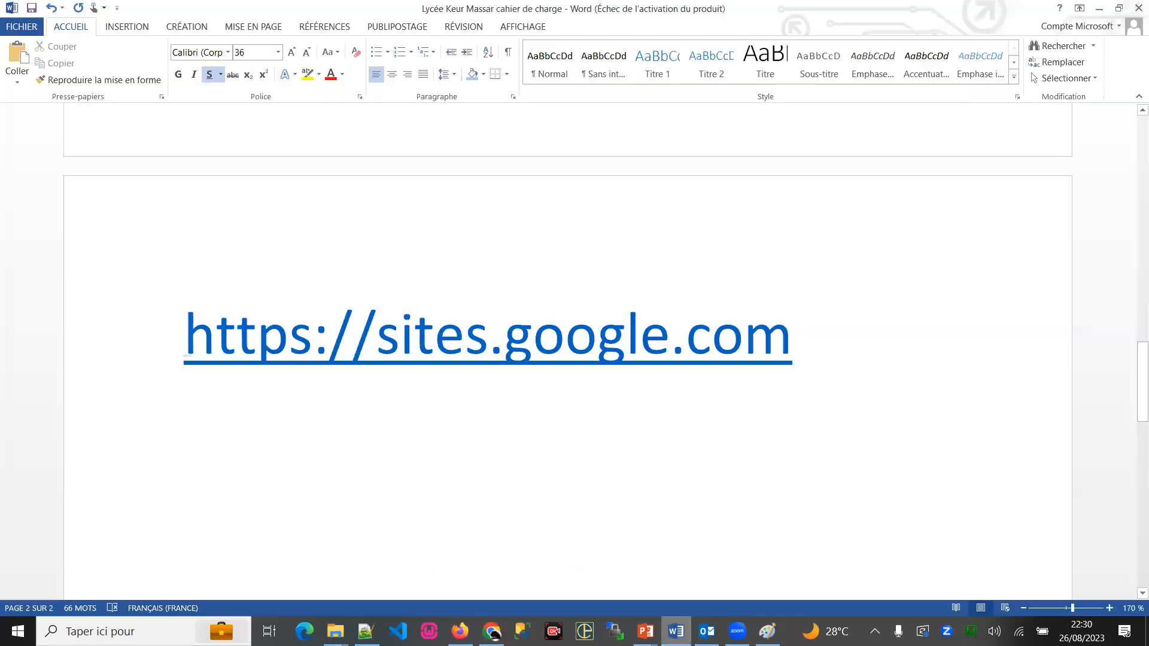
{"action": "scroll", "coordinate": [614, 426], "scroll_direction": "up", "scroll_amount": 10}
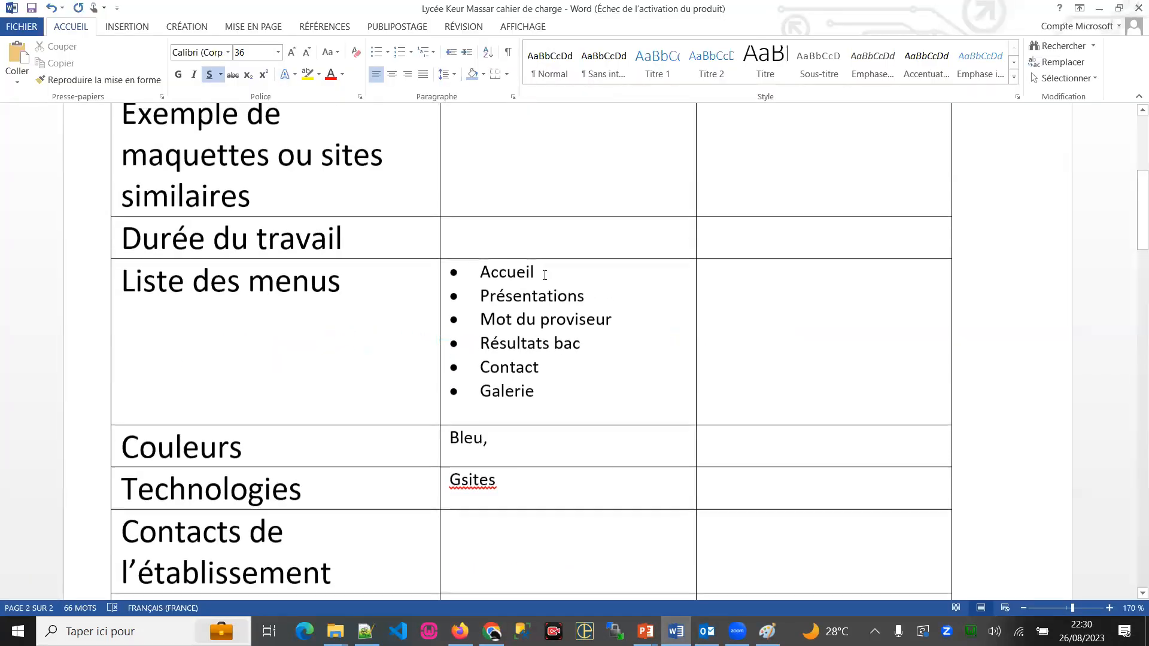
{"action": "double_click", "coordinate": [514, 294]}
{"action": "key", "text": "alt+Tab"}
{"action": "key", "text": "alt+Tab"}
{"action": "left_click", "coordinate": [505, 300]}
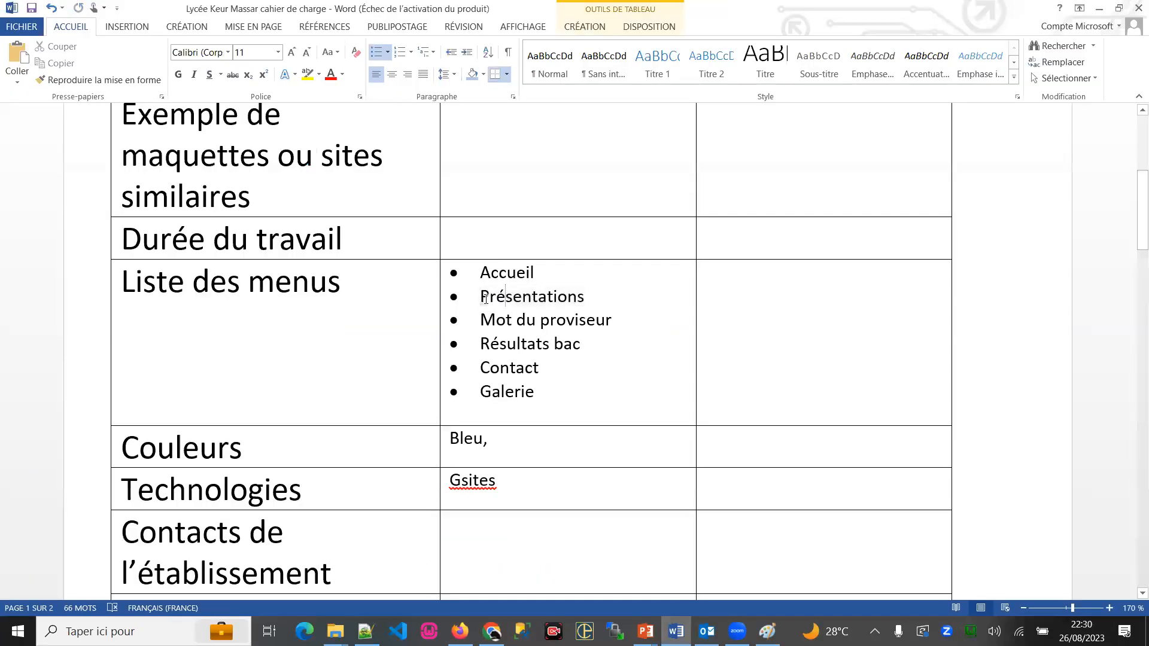
{"action": "left_click_drag", "start_coordinate": [481, 298], "coordinate": [583, 310]}
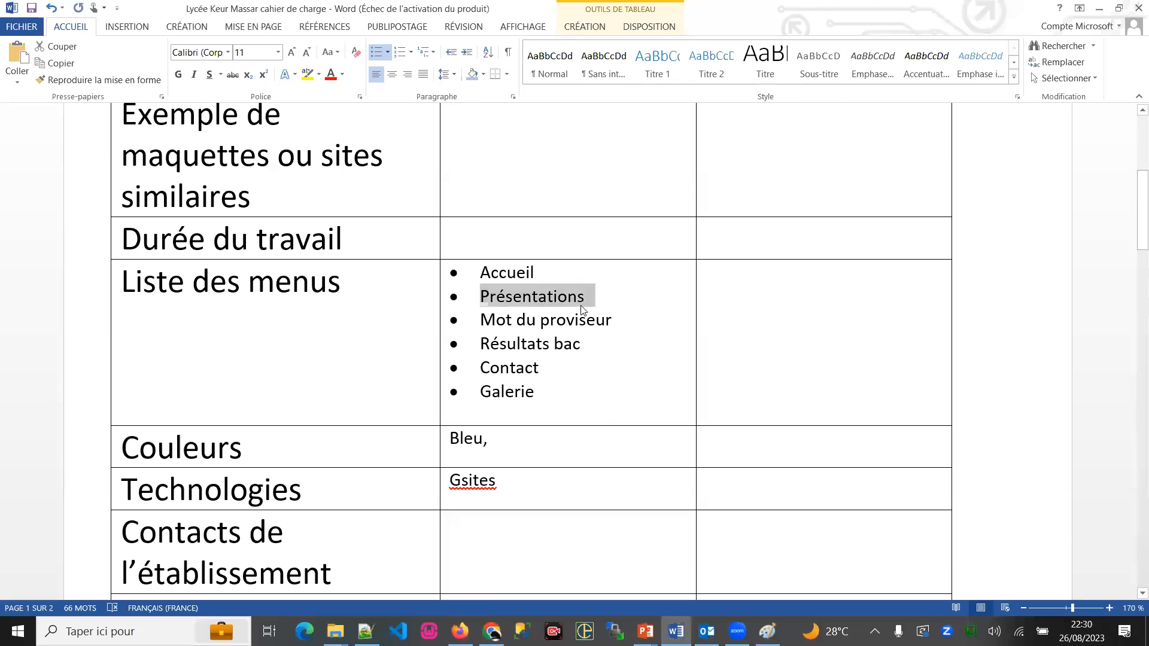
{"action": "key", "text": "alt+Tab"}
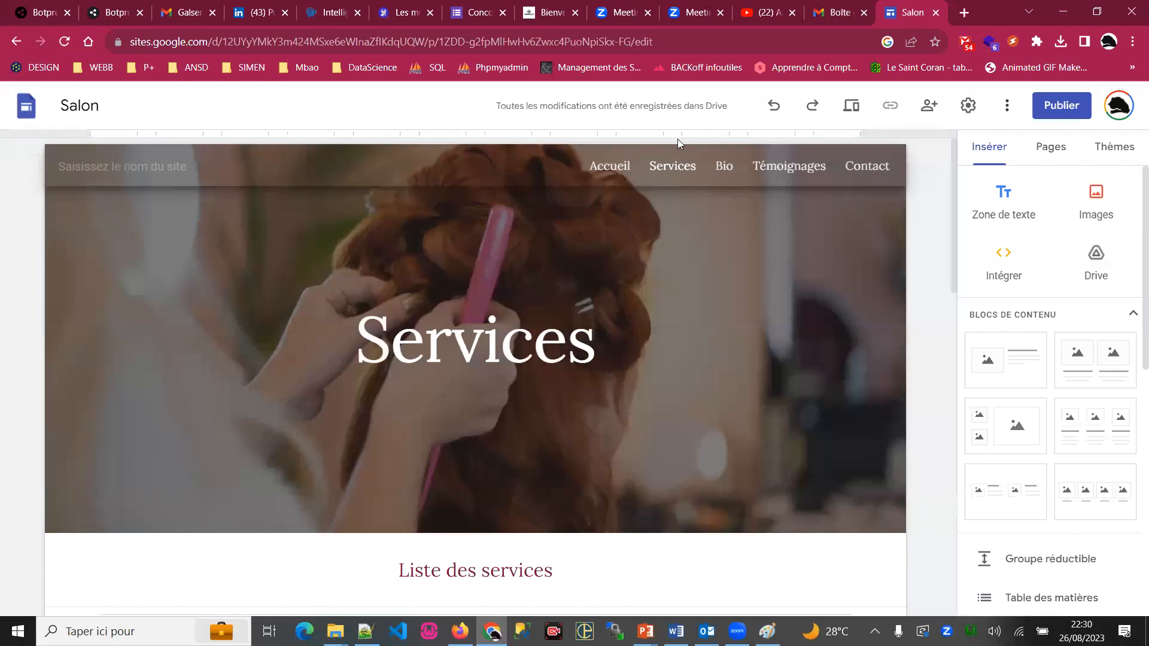
Rename the Services page as "Présentations" in its properties, without the pasted bullet.
{"action": "left_click", "coordinate": [1055, 154]}
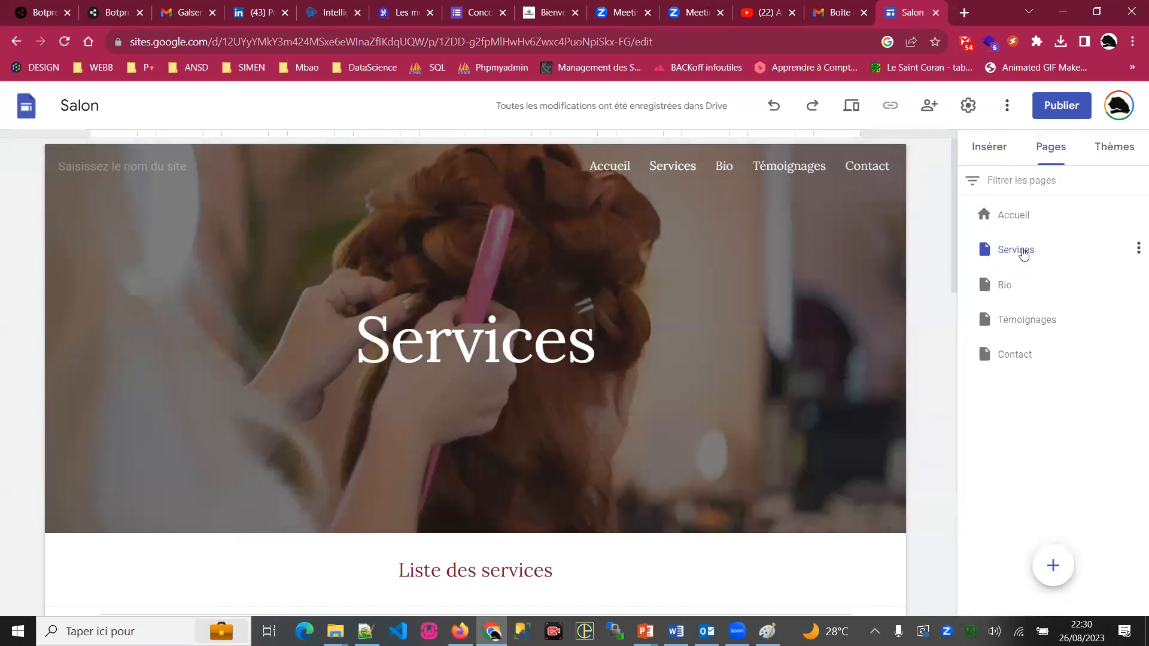
{"action": "left_click", "coordinate": [1136, 249]}
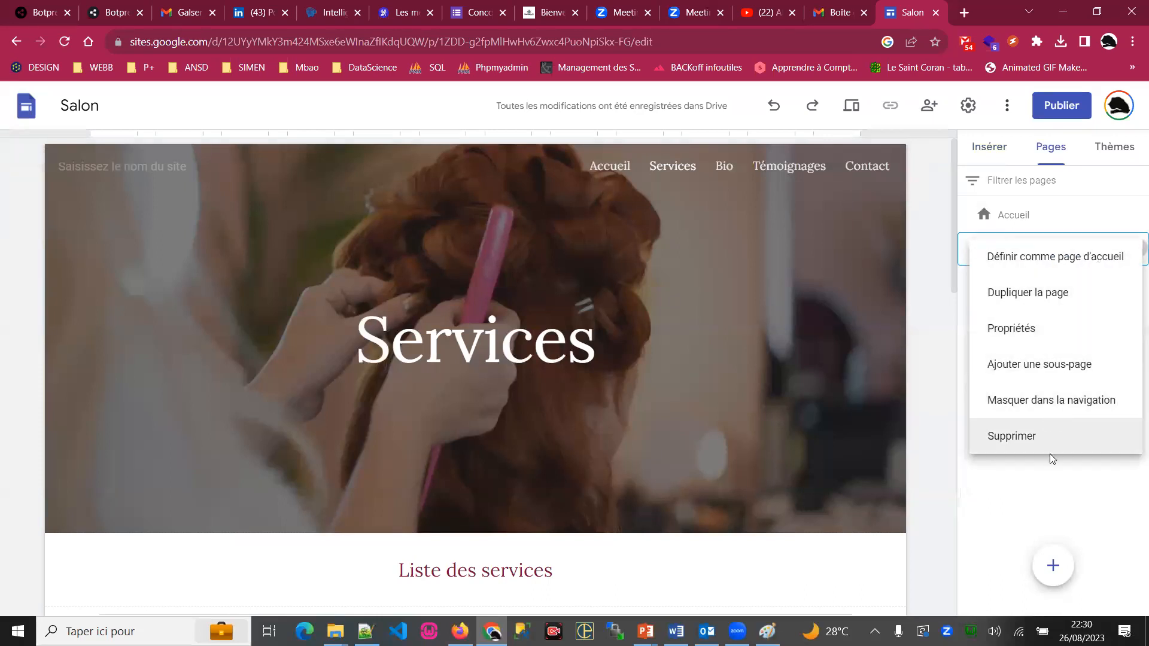
{"action": "left_click", "coordinate": [1046, 334]}
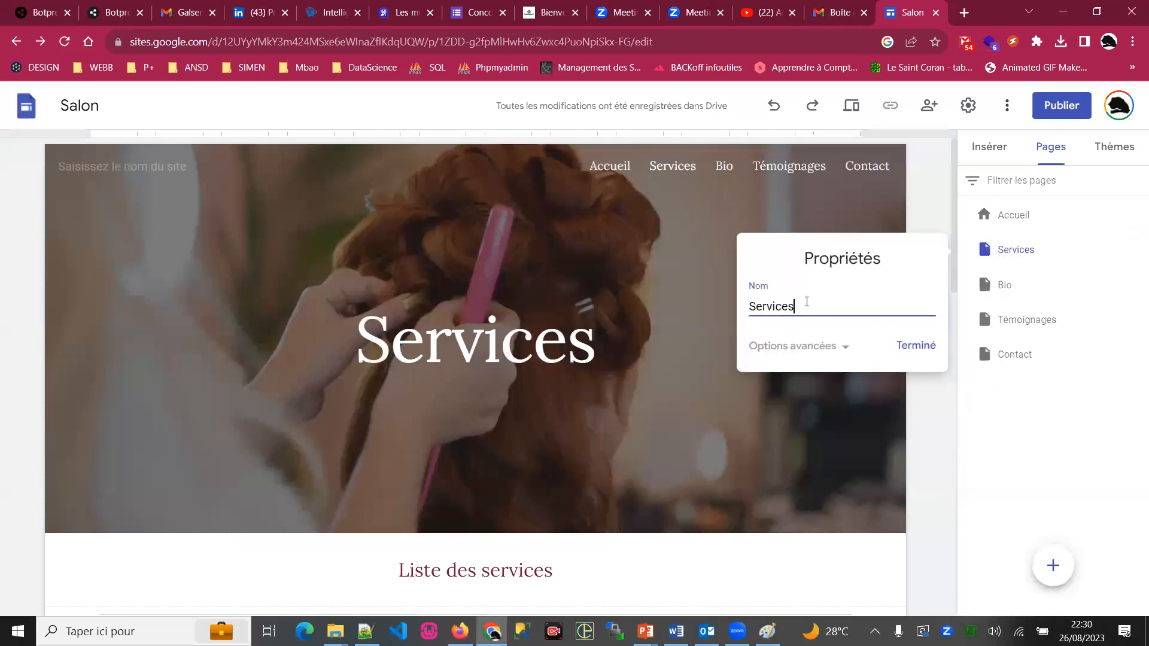
{"action": "key", "text": "ctrl+a"}
{"action": "type", "text": "•\tPrésentations"}
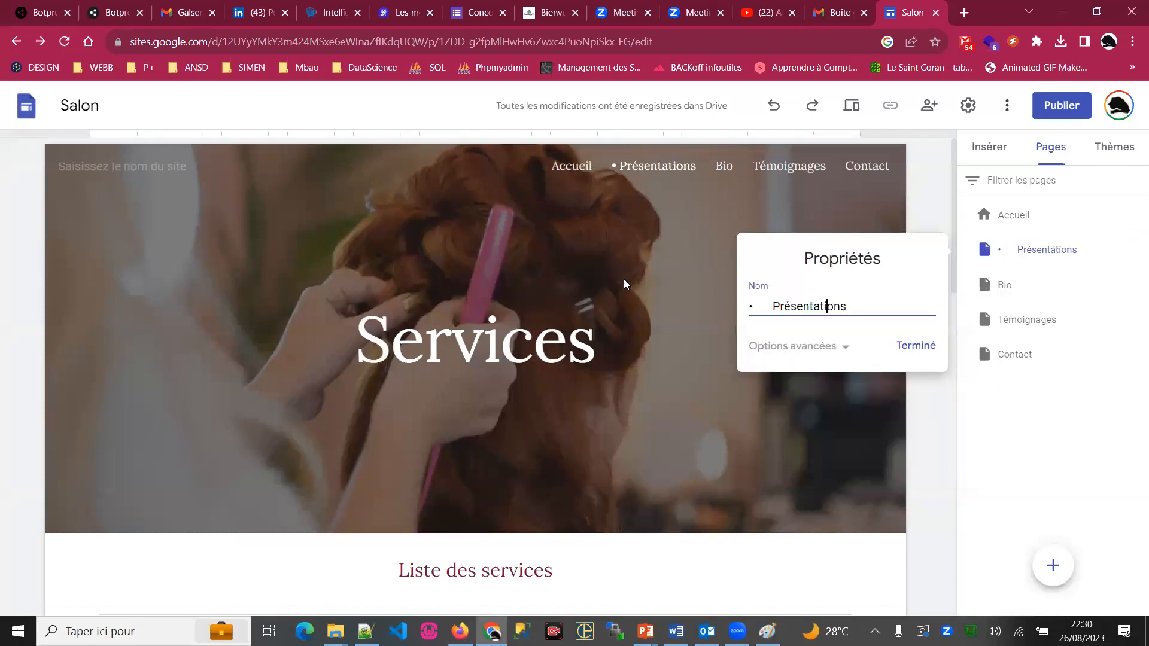
{"action": "key", "text": "BackSpace"}
{"action": "key", "text": "BackSpace"}
{"action": "left_click", "coordinate": [915, 345]}
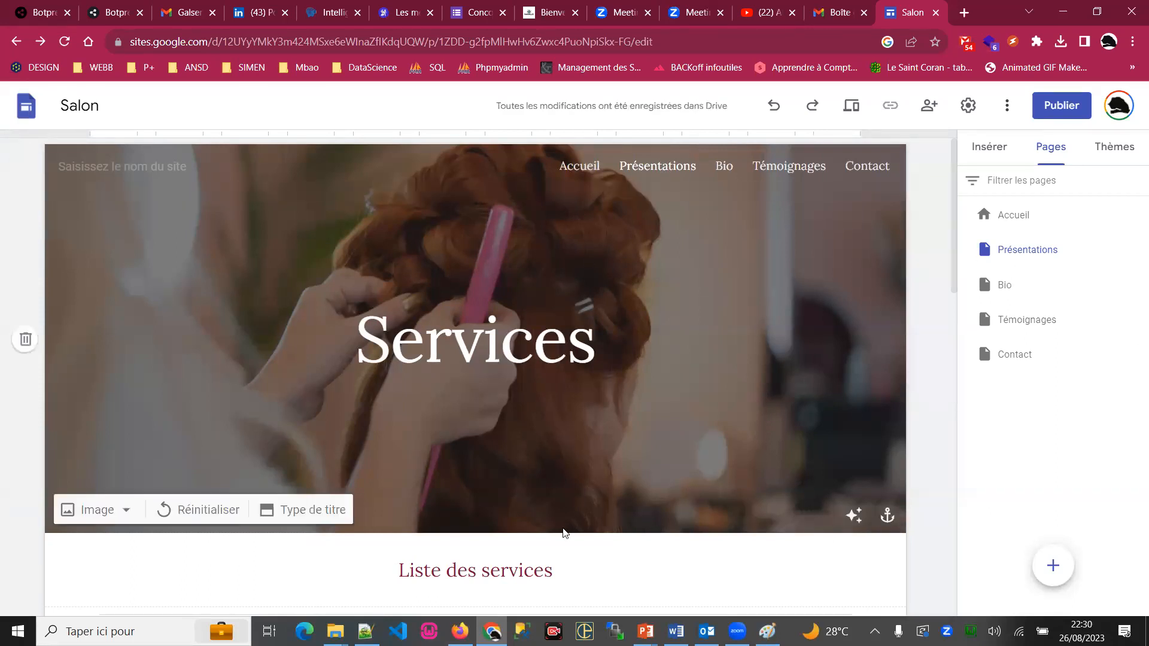
Copy "Mot du proviseur" from the menu list in the Word document and return to the site editor.
{"action": "key", "text": "alt+Tab"}
{"action": "left_click_drag", "start_coordinate": [481, 320], "coordinate": [570, 325]}
{"action": "key", "text": "ctrl+c"}
{"action": "key", "text": "alt+Tab"}
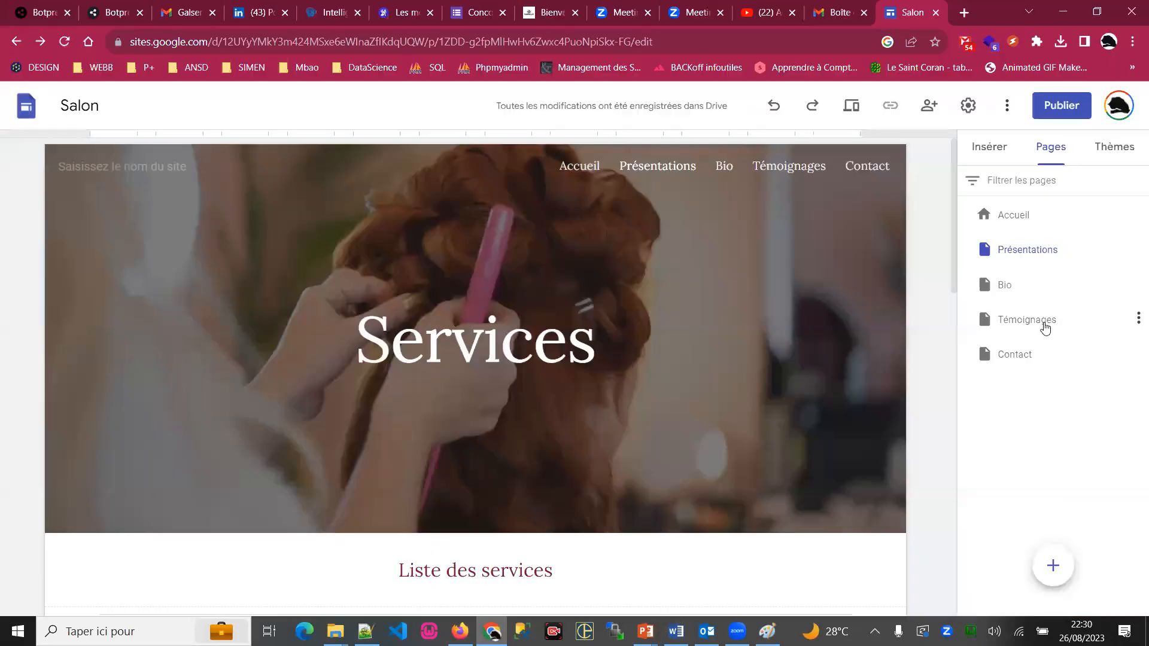
Rename the Bio page as "Mot du proviseur" in its properties, without the pasted bullet.
{"action": "left_click", "coordinate": [1137, 286]}
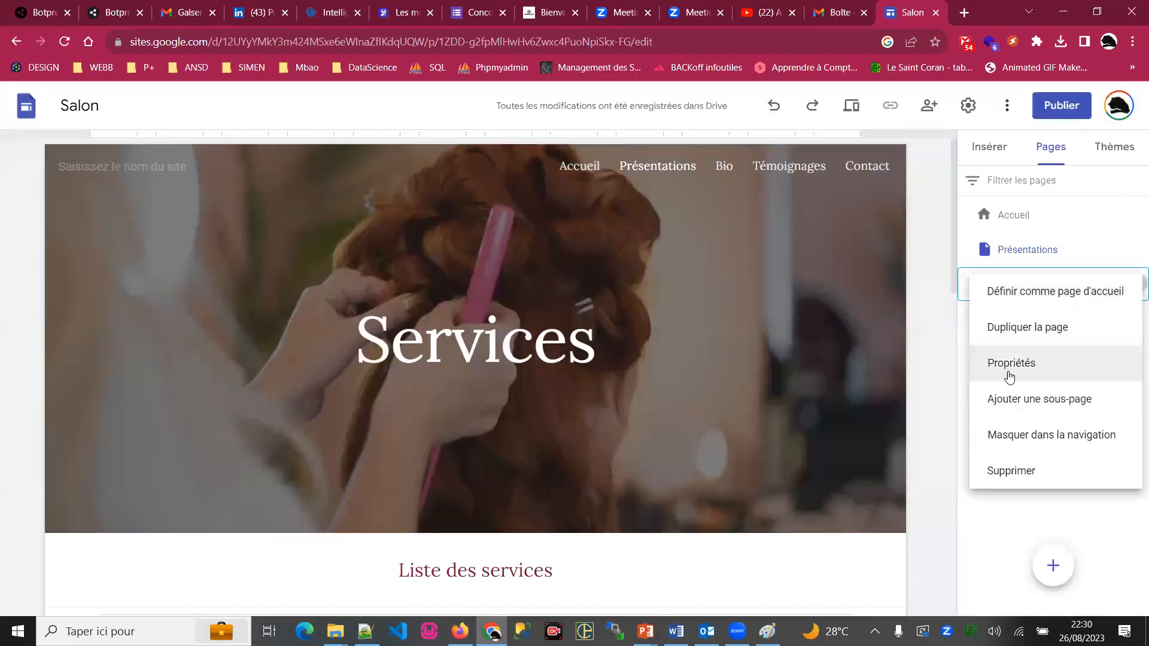
{"action": "left_click", "coordinate": [1036, 367]}
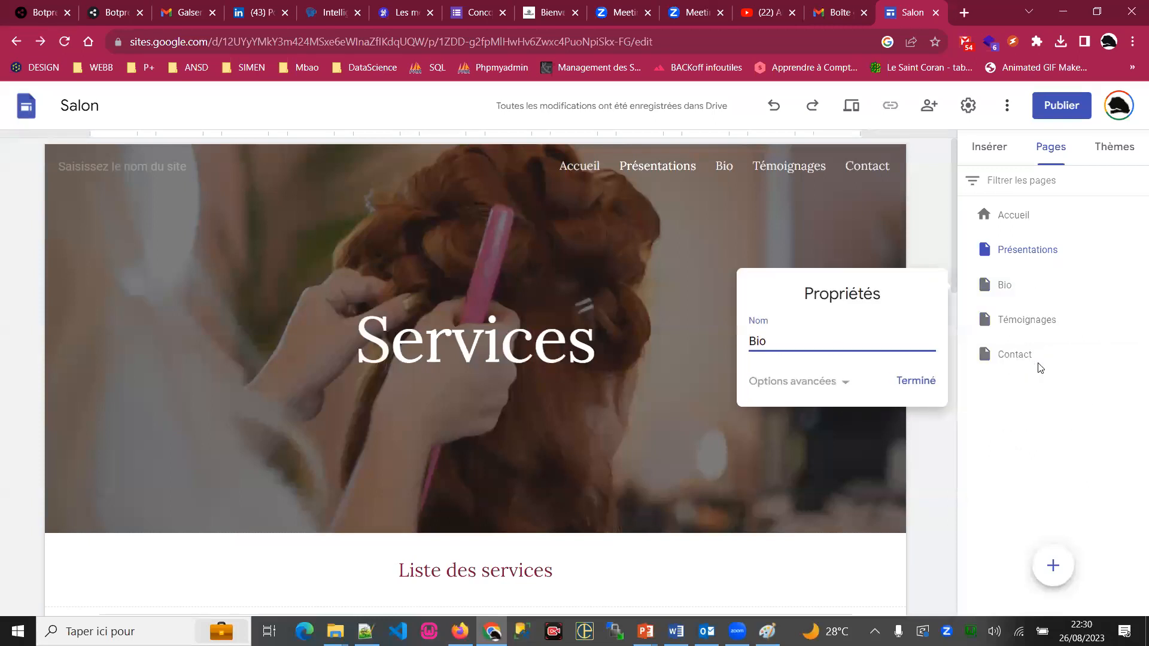
{"action": "key", "text": "ctrl+v"}
{"action": "key", "text": "ctrl+a"}
{"action": "key", "text": "ctrl+v"}
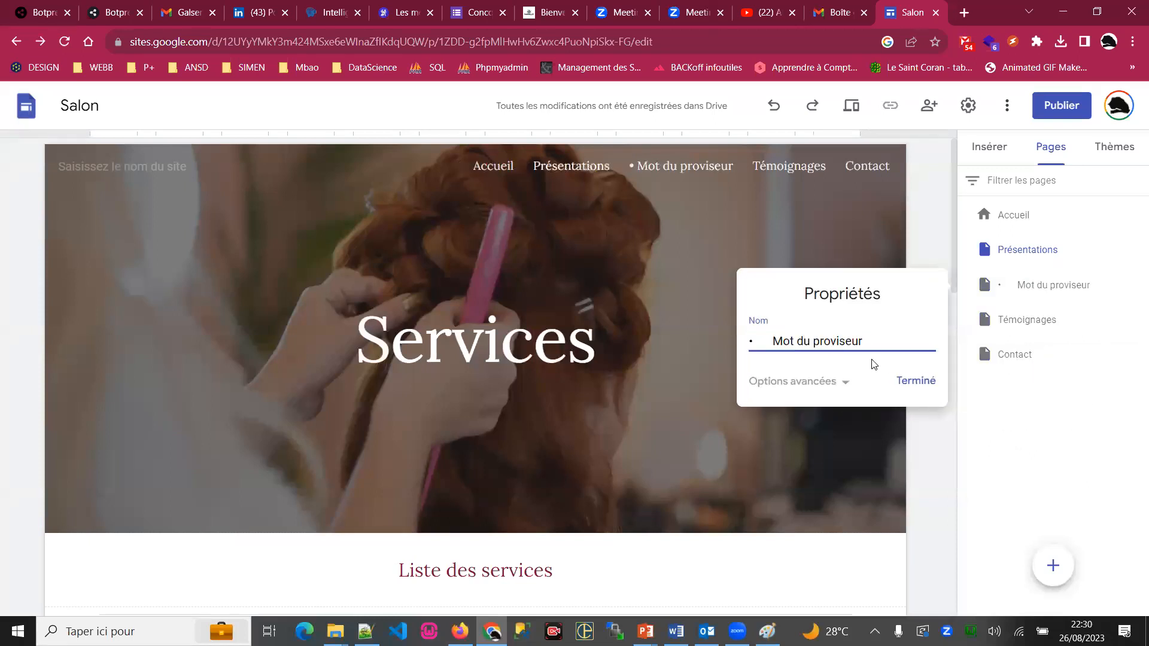
{"action": "key", "text": "BackSpace"}
{"action": "key", "text": "BackSpace"}
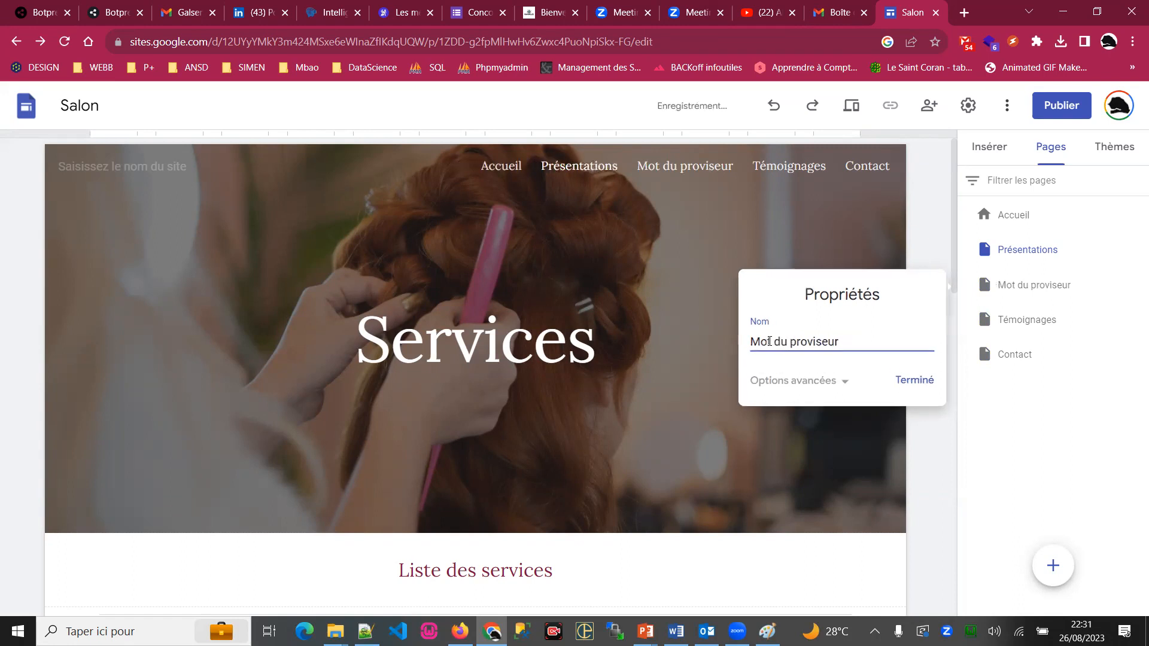
{"action": "key", "text": "Return"}
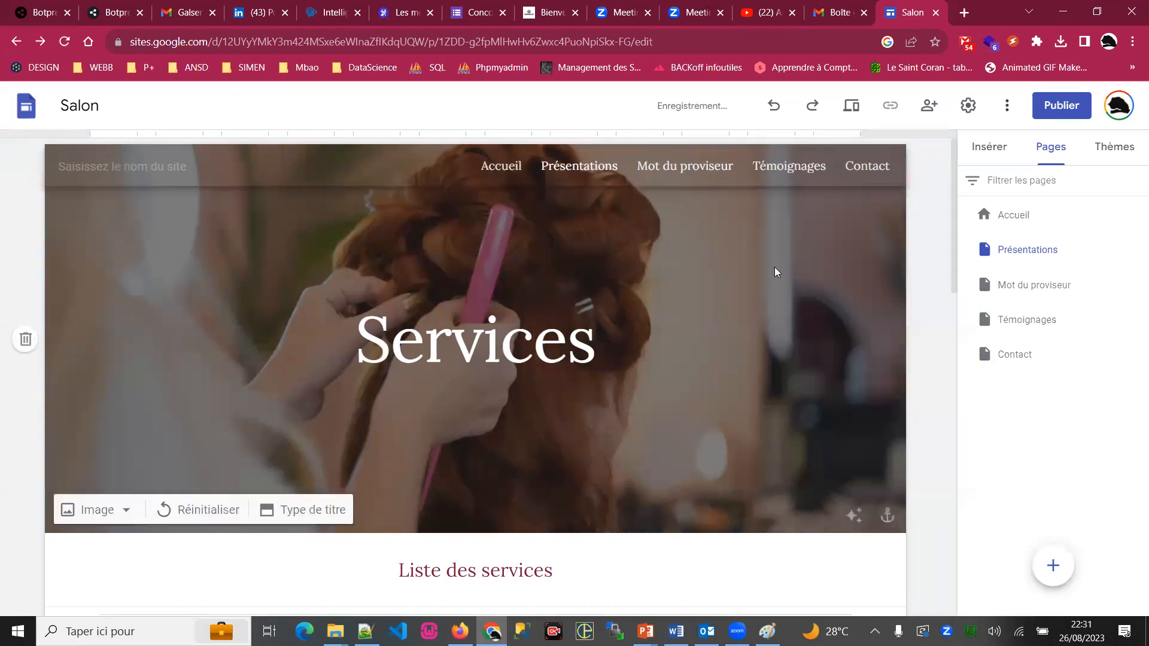
Go back to the Accueil page and display the image options of its header.
{"action": "scroll", "coordinate": [774, 411], "scroll_direction": "down", "scroll_amount": 5}
{"action": "scroll", "coordinate": [774, 412], "scroll_direction": "up", "scroll_amount": 5}
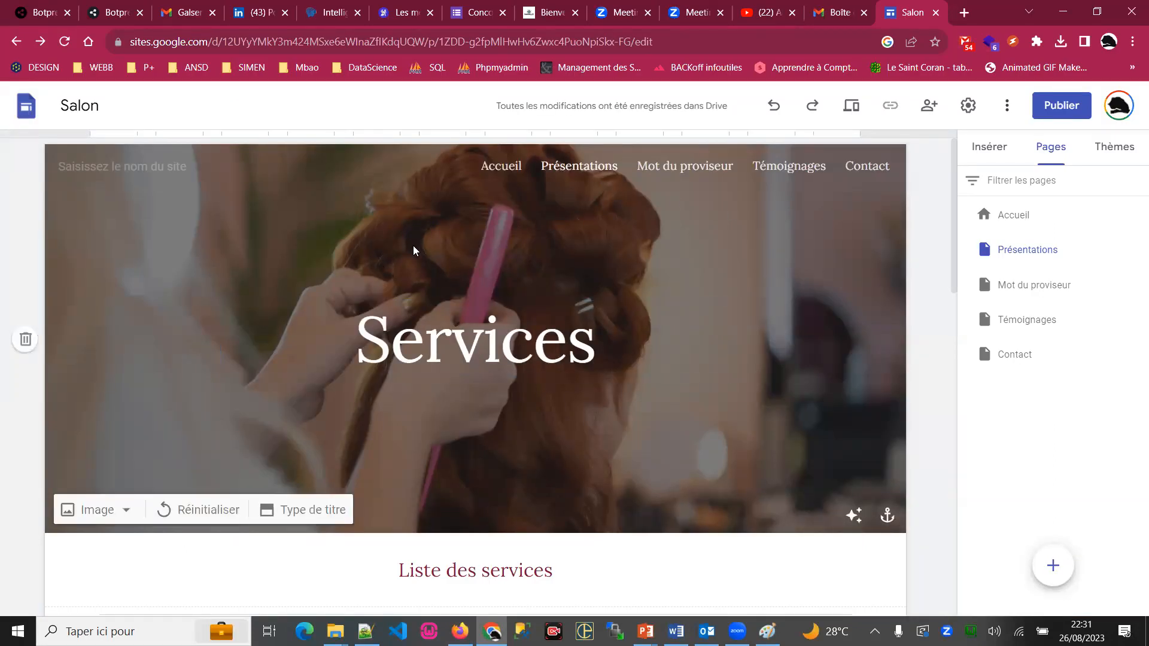
{"action": "left_click", "coordinate": [503, 166]}
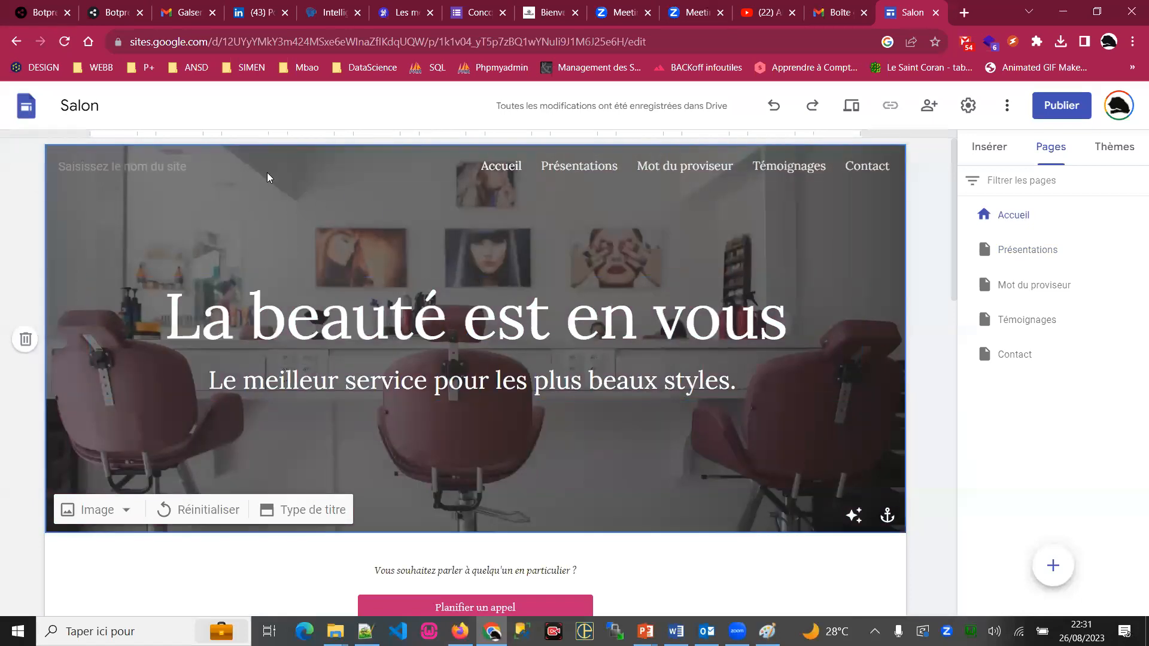
{"action": "left_click", "coordinate": [126, 513]}
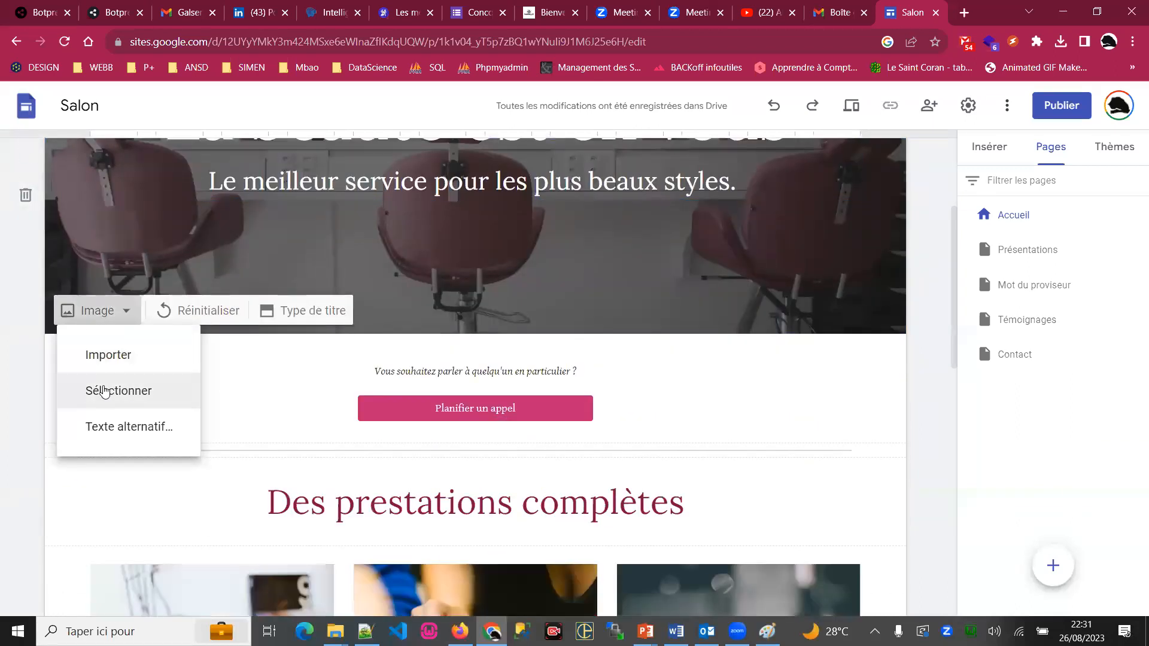
Replace the home page heading "Des prestations complètes" with "Lycée Taiba ICS de MBoro".
{"action": "left_click", "coordinate": [750, 498]}
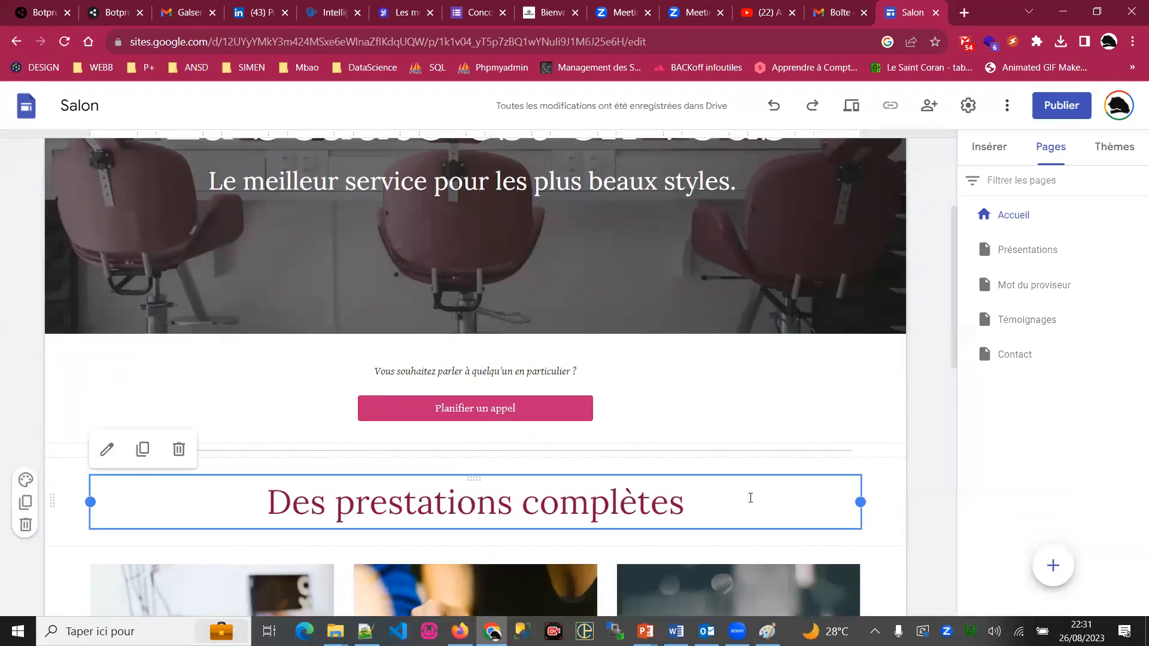
{"action": "scroll", "coordinate": [748, 497], "scroll_direction": "down", "scroll_amount": 3}
{"action": "triple_click", "coordinate": [412, 293]}
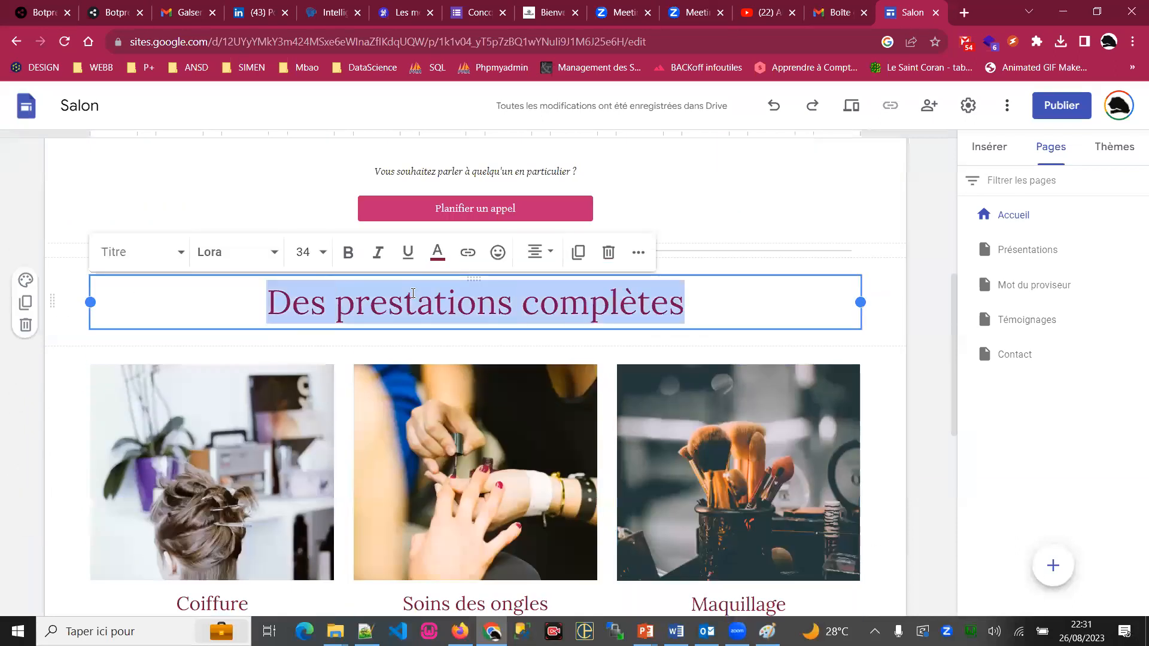
{"action": "type", "text": "Lycée Taiba ICS de MBRO"}
{"action": "key", "text": "BackSpace"}
{"action": "key", "text": "BackSpace"}
{"action": "key", "text": "BackSpace"}
{"action": "type", "text": "Boro"}
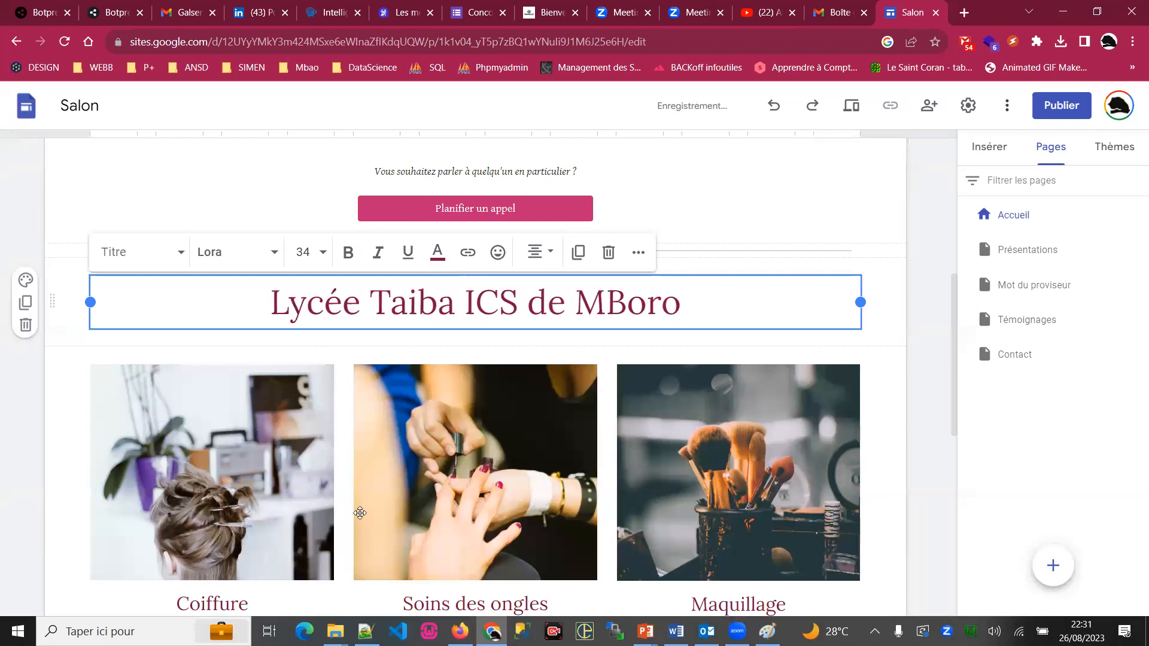
Examine the home page sections from header to text blocks and the Présentations and Mot du proviseur entries in the page list.
{"action": "scroll", "coordinate": [257, 252], "scroll_direction": "down", "scroll_amount": 3}
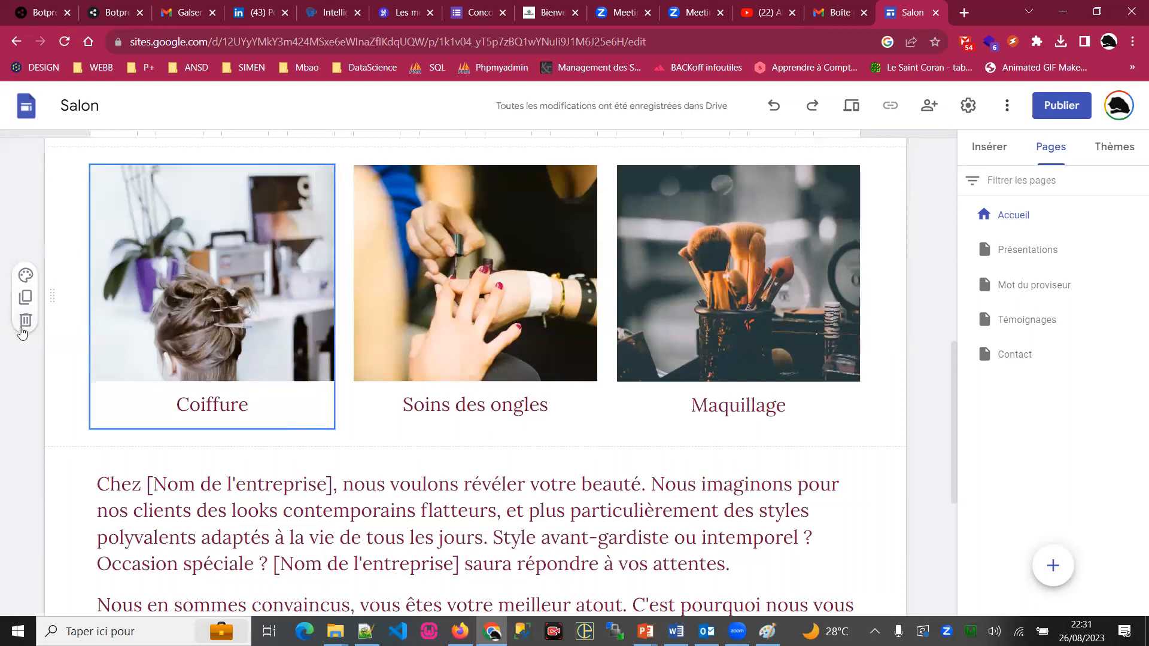
{"action": "scroll", "coordinate": [578, 392], "scroll_direction": "down", "scroll_amount": 5}
{"action": "scroll", "coordinate": [578, 392], "scroll_direction": "up", "scroll_amount": 10}
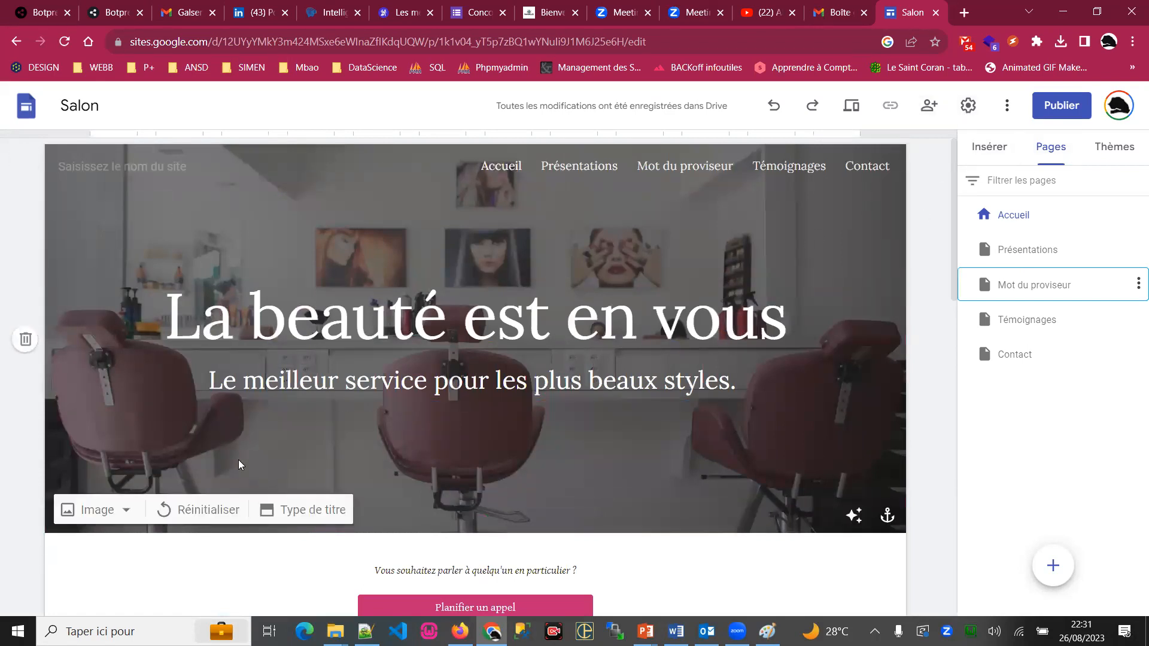
{"action": "scroll", "coordinate": [238, 464], "scroll_direction": "down", "scroll_amount": 7}
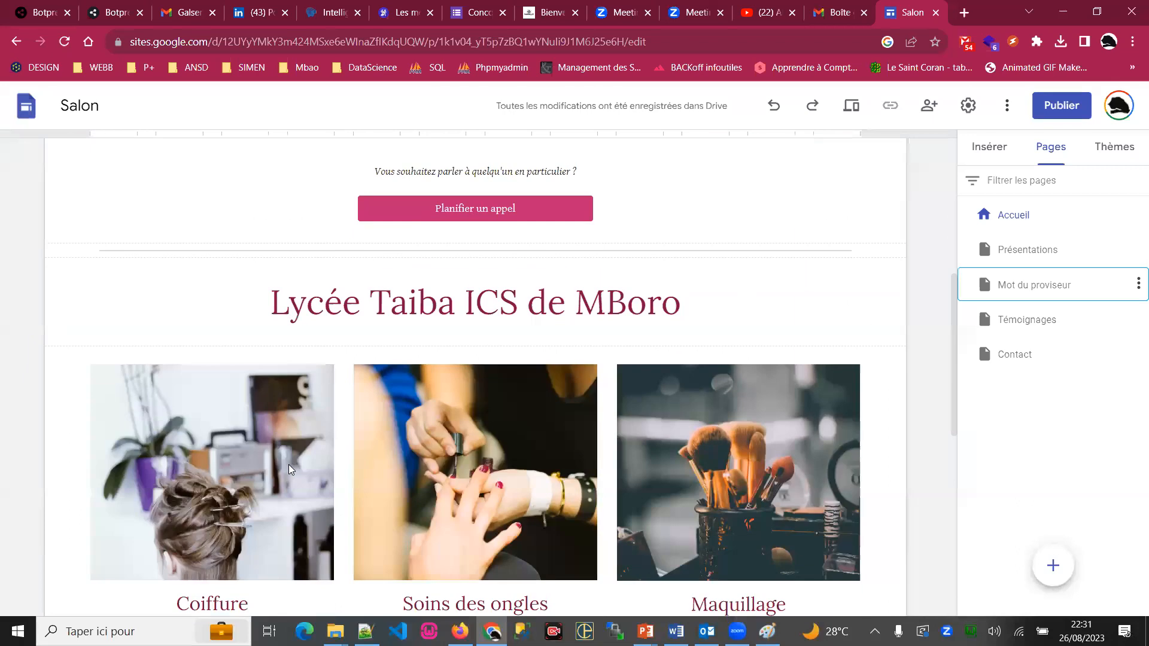
{"action": "scroll", "coordinate": [289, 465], "scroll_direction": "down", "scroll_amount": 5}
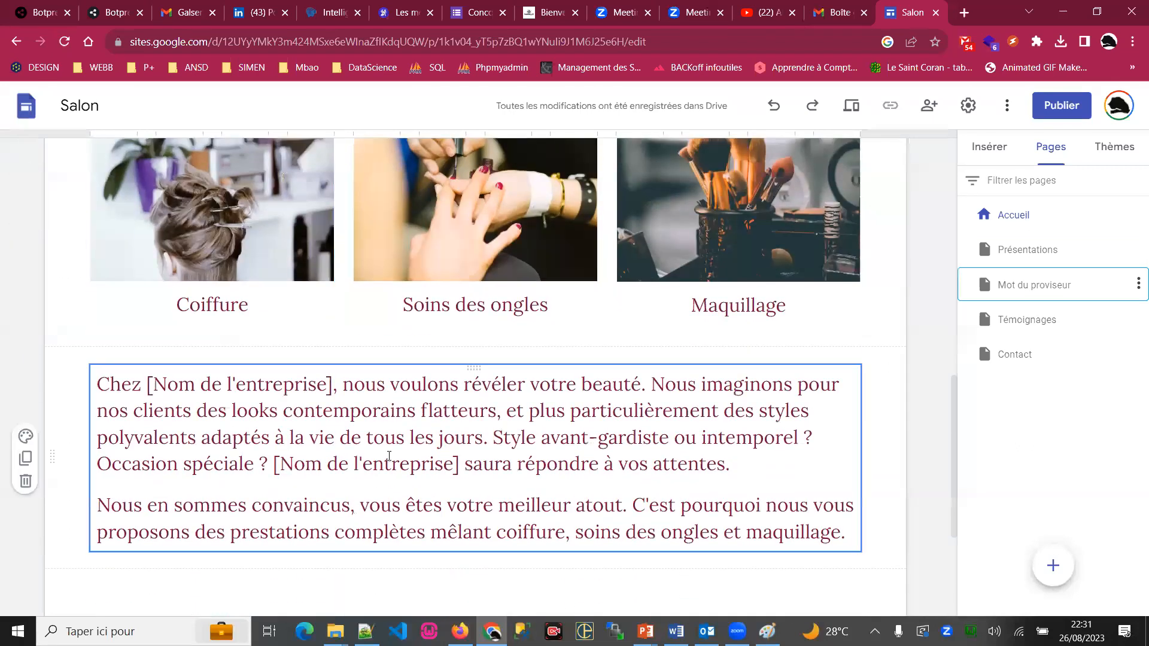
{"action": "scroll", "coordinate": [389, 456], "scroll_direction": "up", "scroll_amount": 9}
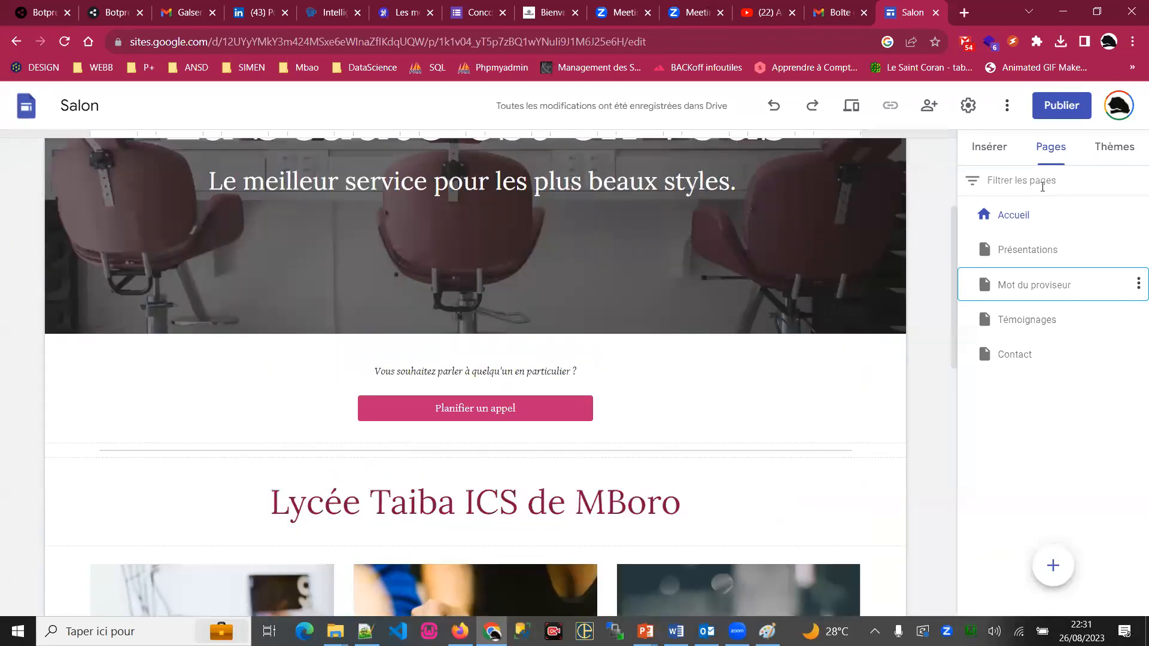
{"action": "left_click", "coordinate": [1017, 250]}
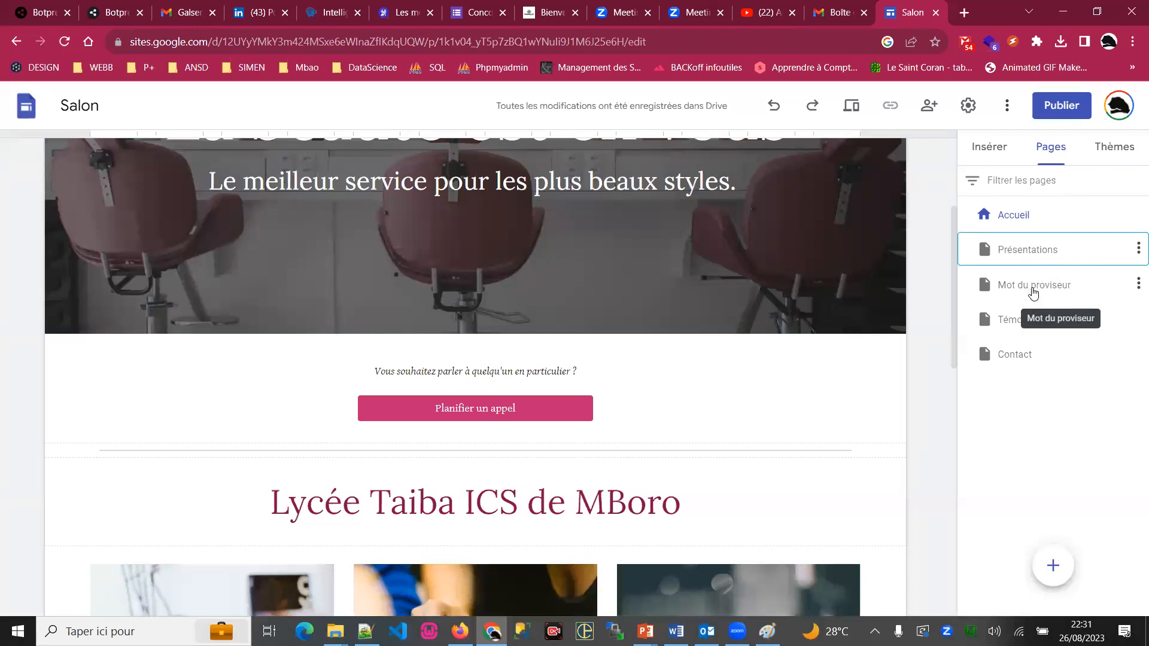
{"action": "left_click", "coordinate": [1033, 292]}
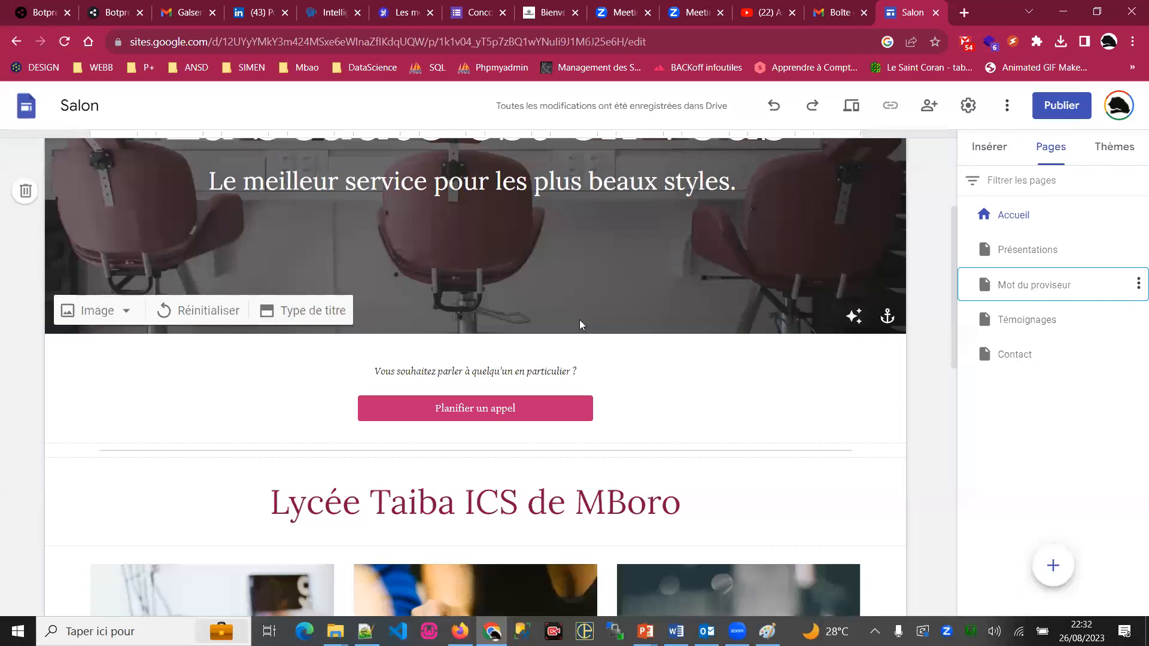
{"action": "scroll", "coordinate": [579, 325], "scroll_direction": "up", "scroll_amount": 4}
{"action": "left_click", "coordinate": [1016, 212]}
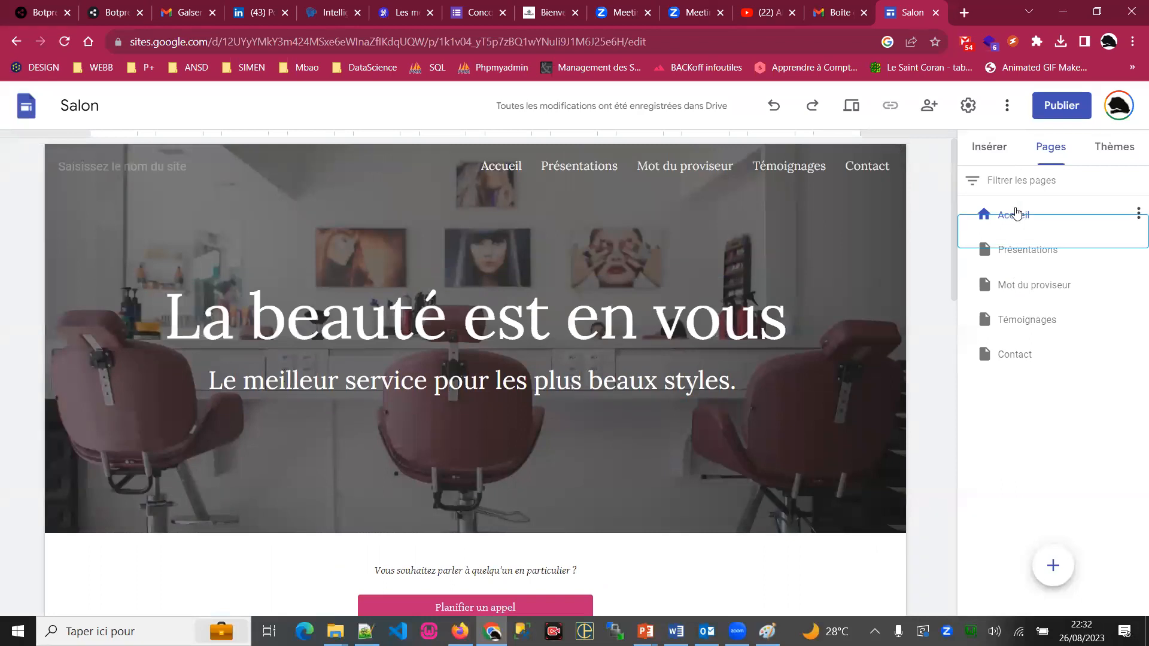
Open the Présentations page and look through its content from the header to the end.
{"action": "left_click", "coordinate": [571, 172]}
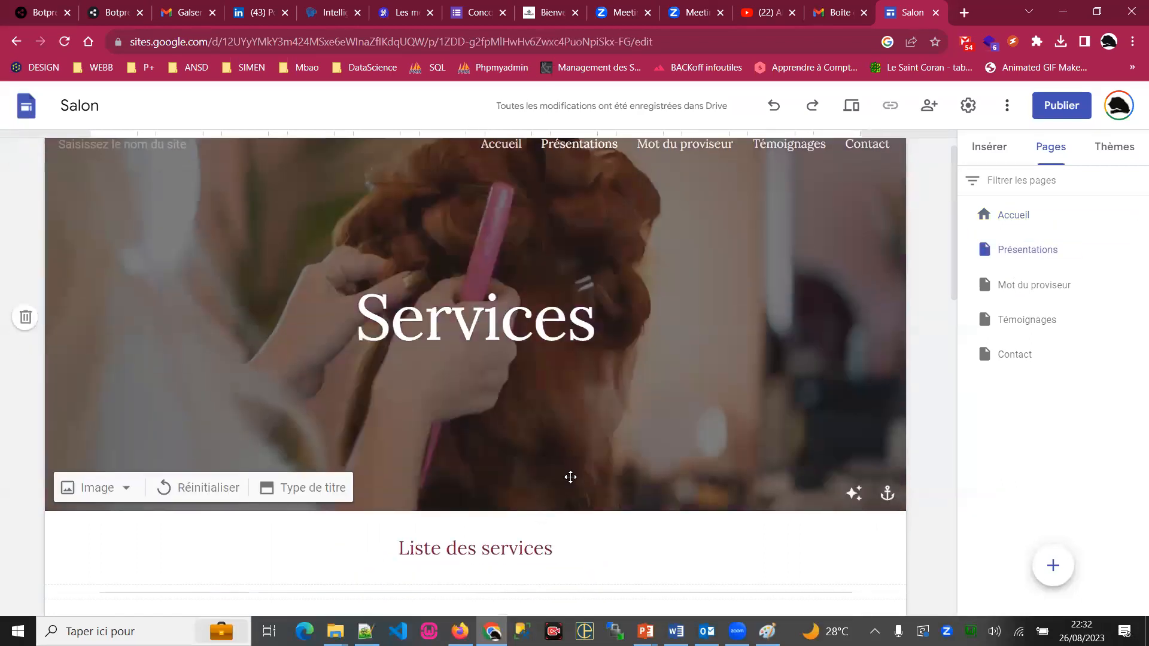
{"action": "scroll", "coordinate": [585, 464], "scroll_direction": "down", "scroll_amount": 15}
{"action": "scroll", "coordinate": [586, 463], "scroll_direction": "up", "scroll_amount": 13}
{"action": "scroll", "coordinate": [587, 463], "scroll_direction": "up", "scroll_amount": 3}
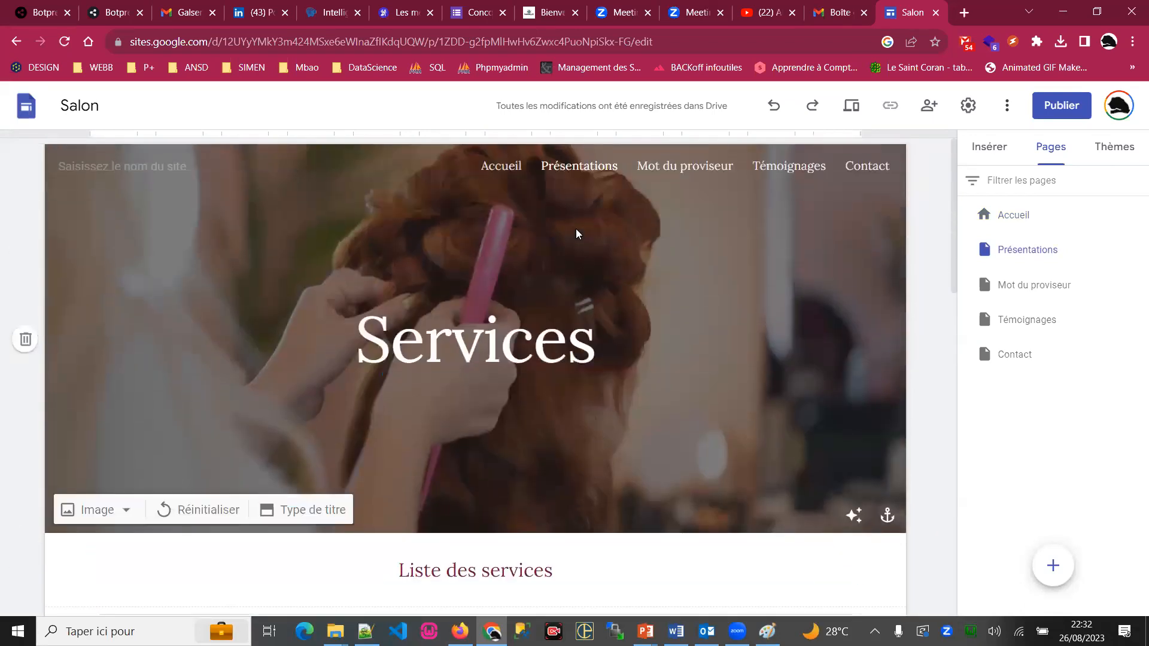
Return to the Accueil page and look through its content from the header to the footer.
{"action": "left_click", "coordinate": [504, 168]}
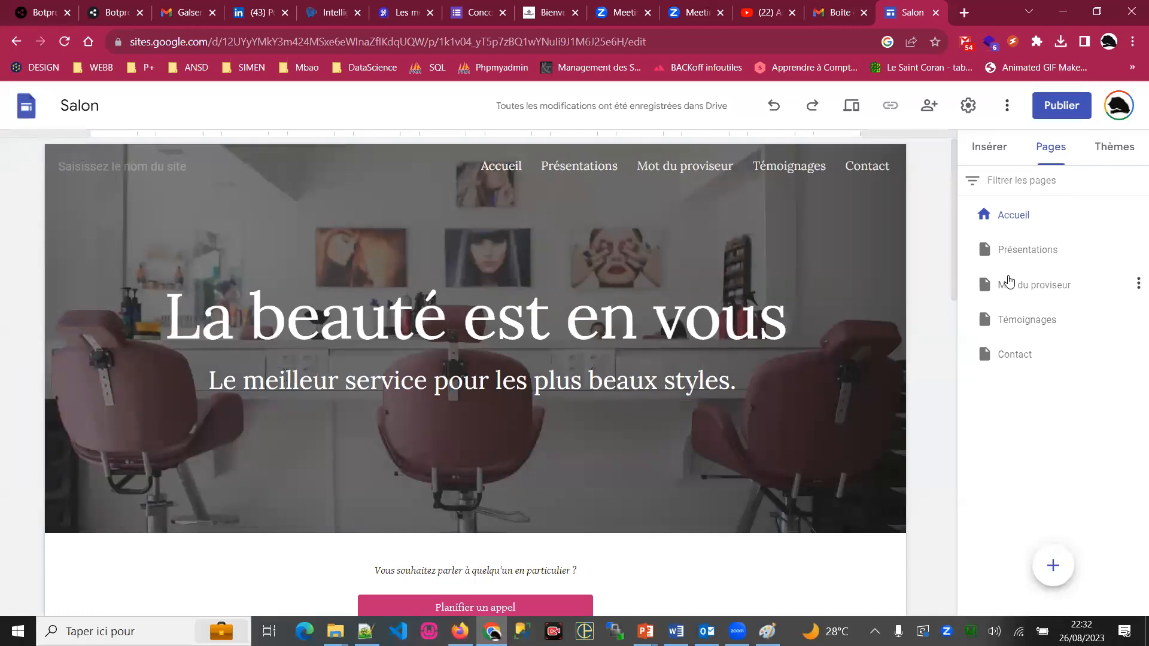
{"action": "scroll", "coordinate": [533, 349], "scroll_direction": "down", "scroll_amount": 5}
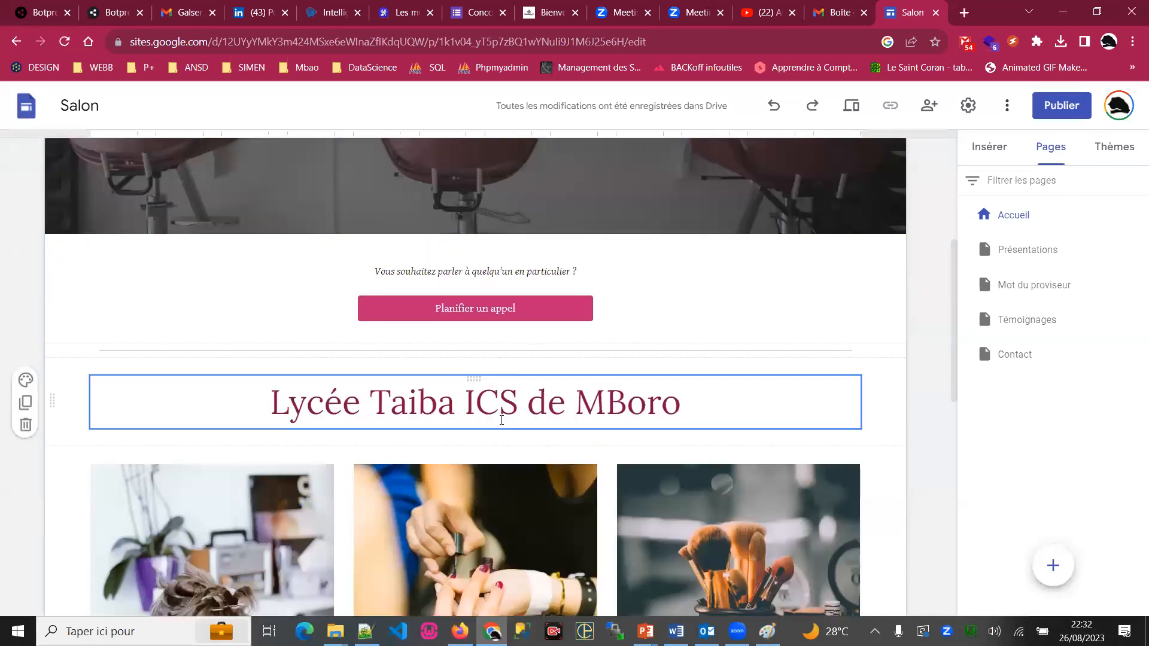
{"action": "scroll", "coordinate": [501, 419], "scroll_direction": "down", "scroll_amount": 10}
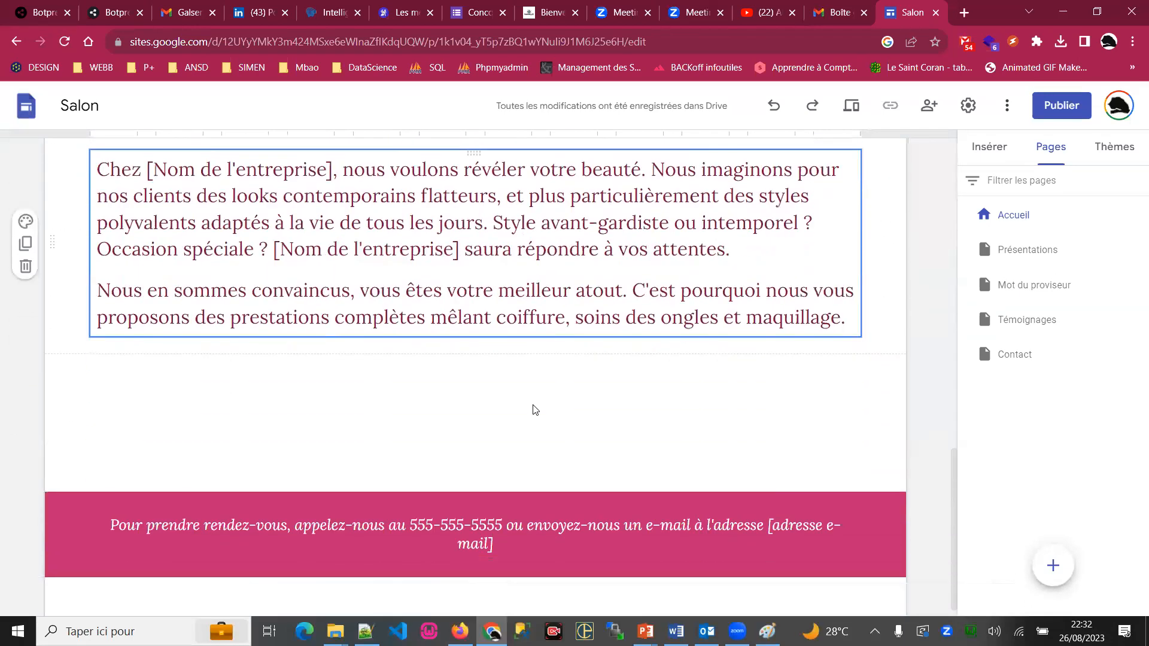
{"action": "scroll", "coordinate": [515, 456], "scroll_direction": "up", "scroll_amount": 15}
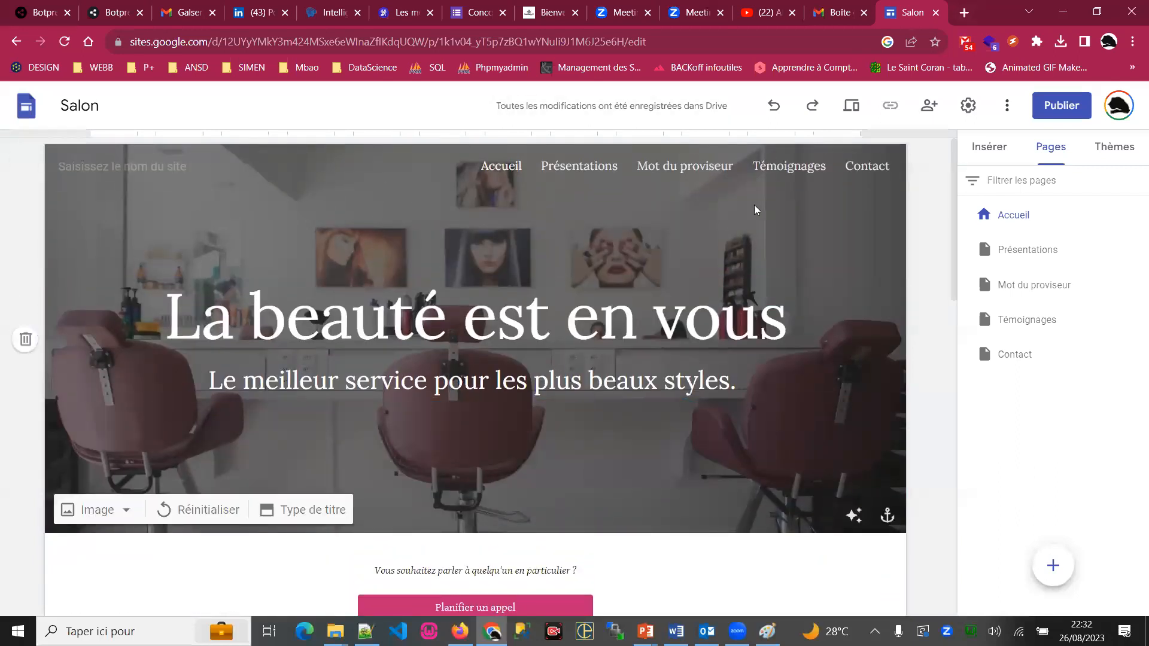
Delete the home page's Coiffure, Soins des ongles and Maquillage image section and the salon description section beneath it.
{"action": "left_click", "coordinate": [986, 147]}
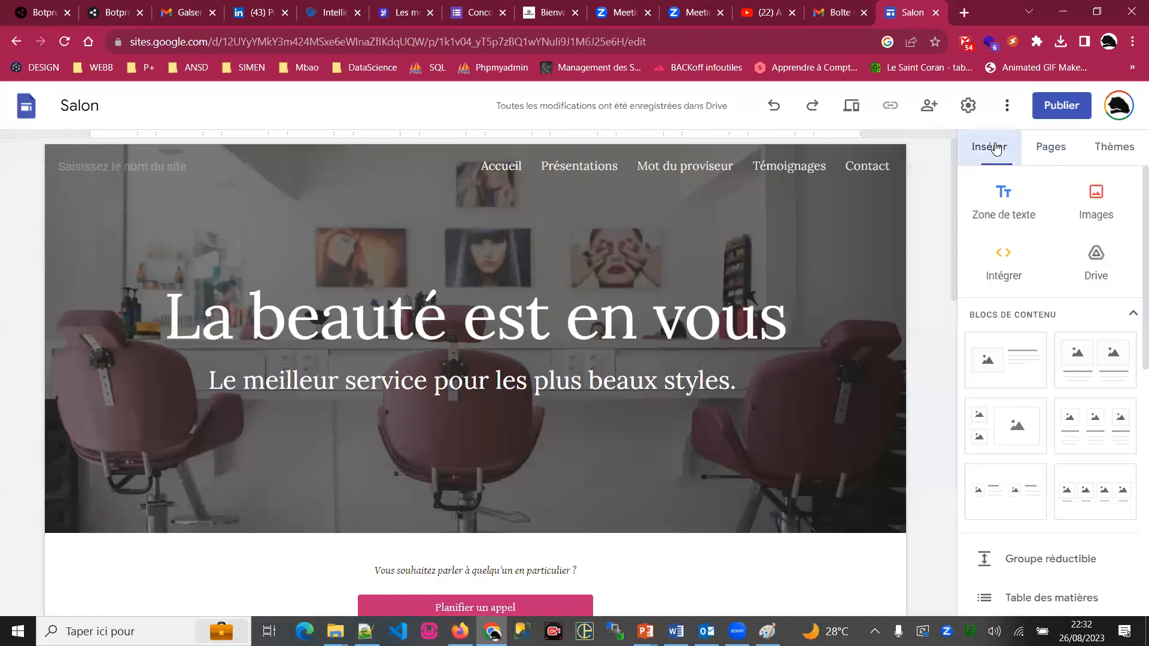
{"action": "scroll", "coordinate": [993, 322], "scroll_direction": "down", "scroll_amount": 5}
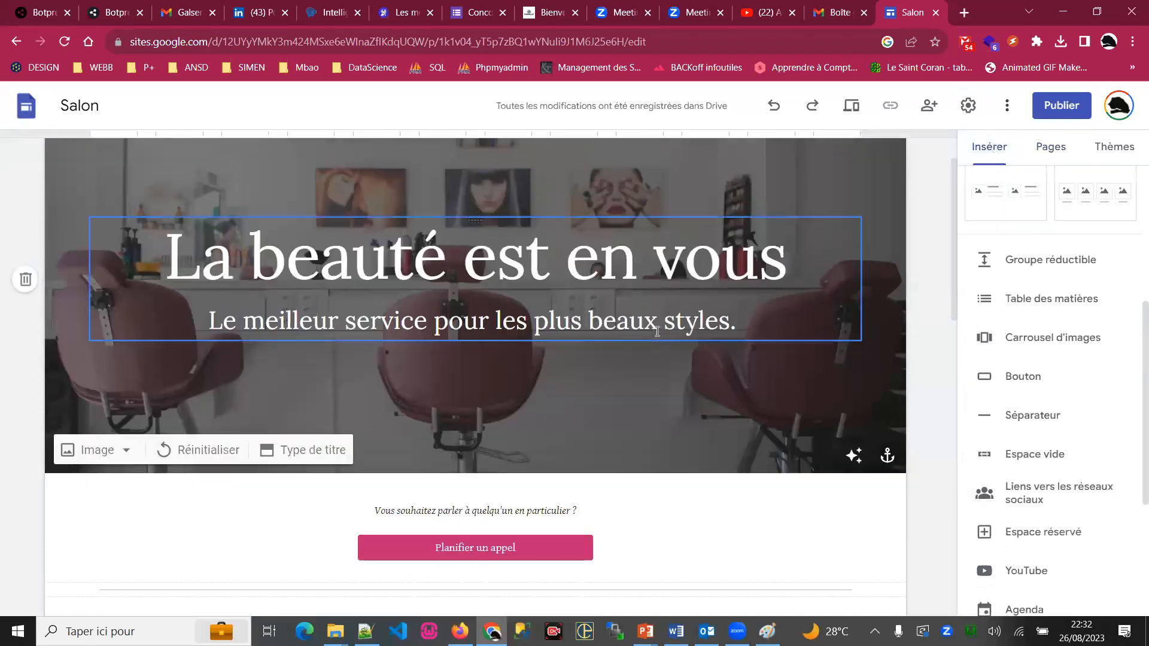
{"action": "scroll", "coordinate": [454, 351], "scroll_direction": "down", "scroll_amount": 6}
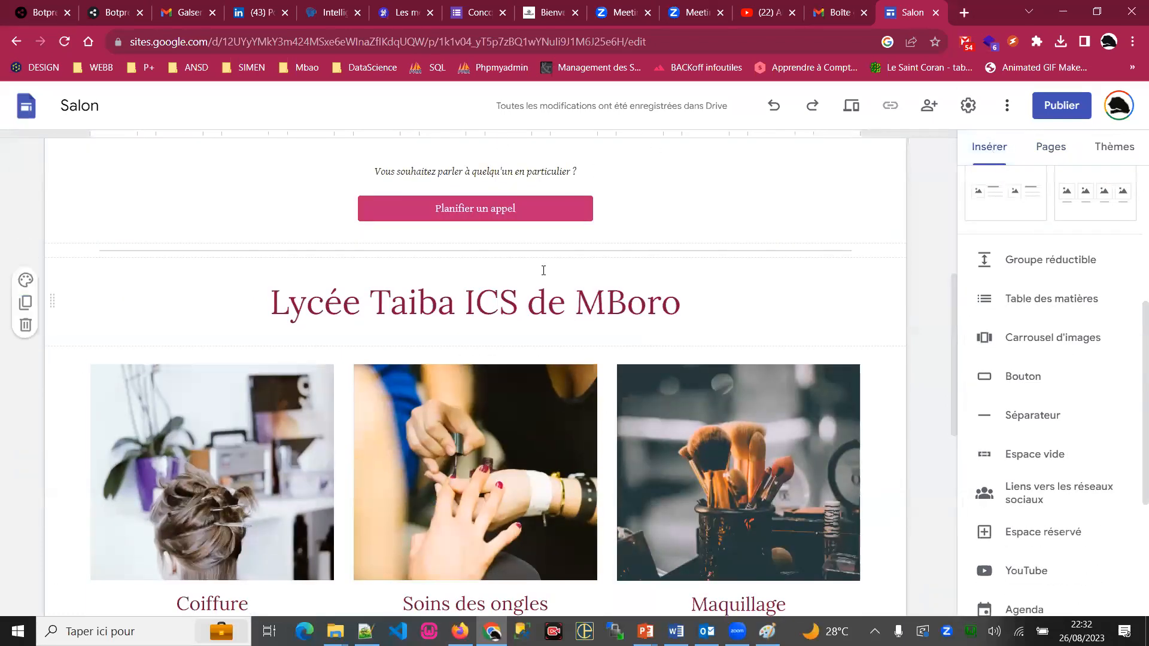
{"action": "scroll", "coordinate": [538, 273], "scroll_direction": "down", "scroll_amount": 7}
{"action": "scroll", "coordinate": [533, 284], "scroll_direction": "up", "scroll_amount": 7}
{"action": "scroll", "coordinate": [533, 284], "scroll_direction": "down", "scroll_amount": 4}
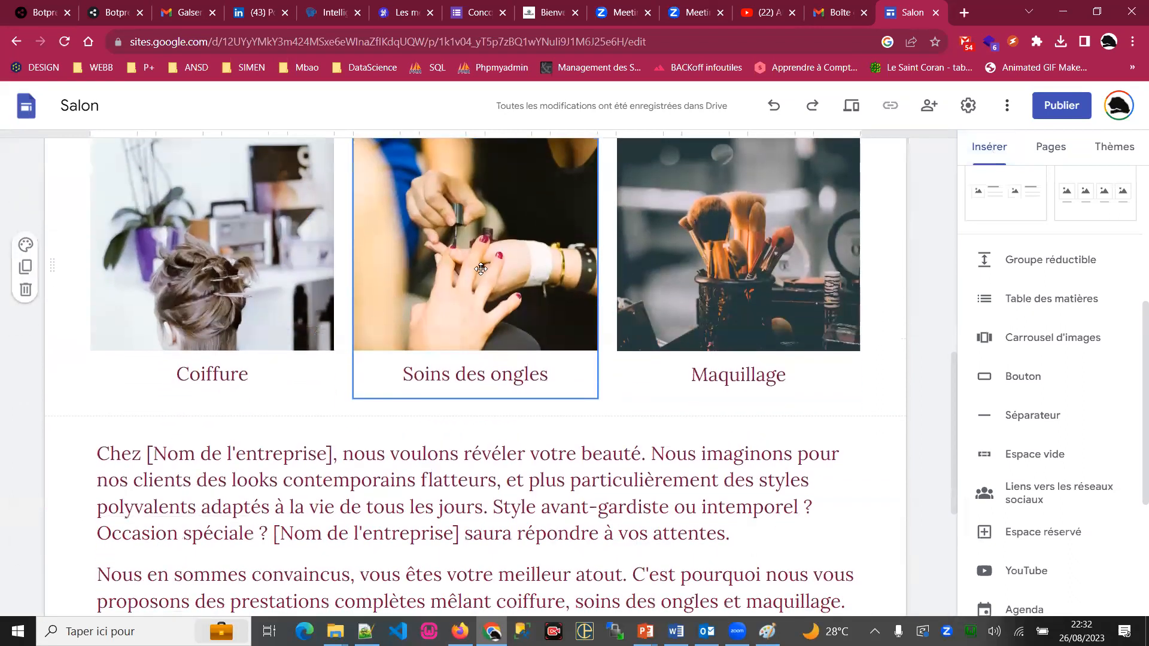
{"action": "left_click", "coordinate": [26, 289]}
{"action": "left_click", "coordinate": [26, 289]}
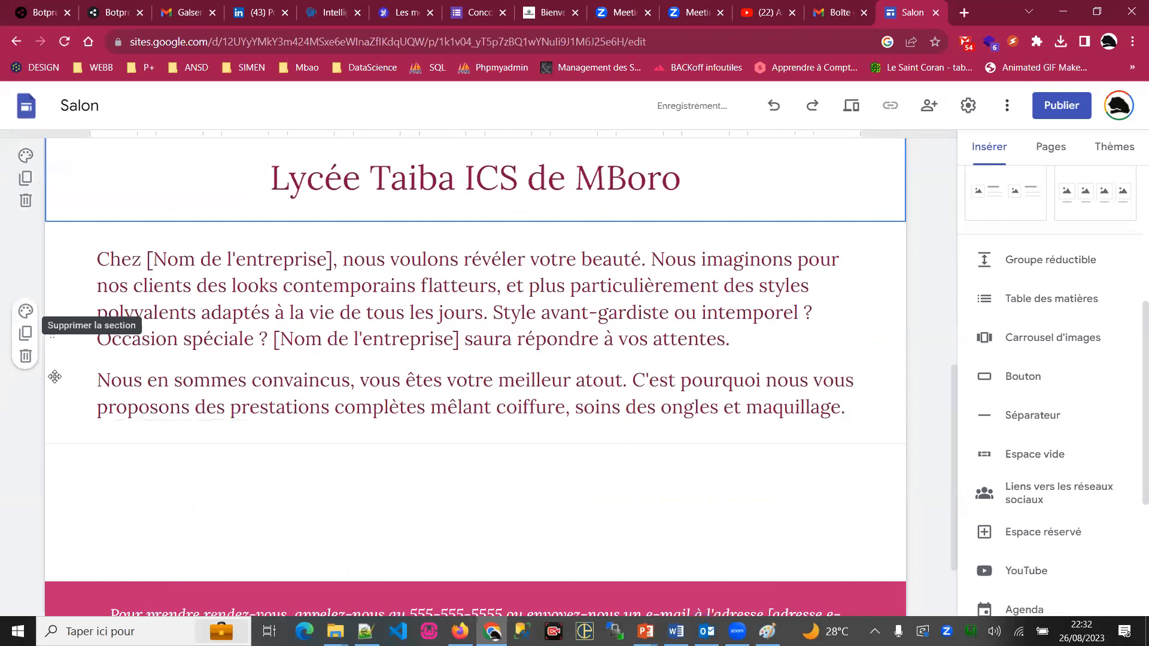
{"action": "left_click", "coordinate": [25, 358]}
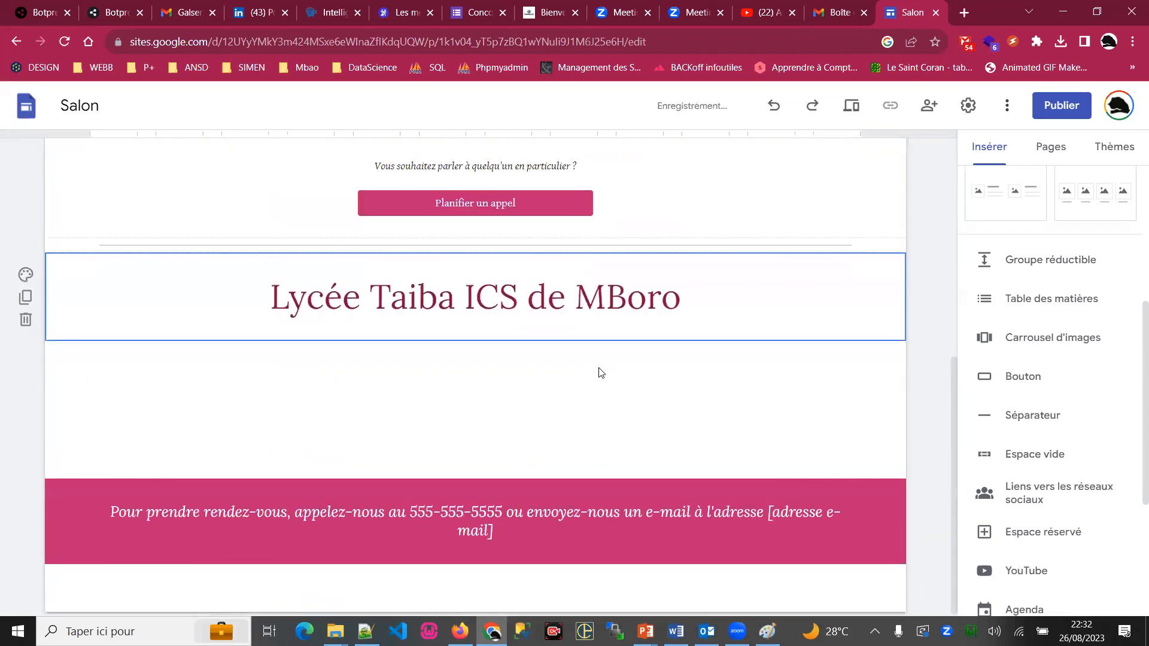
Insert the content block with two side-by-side images and captions below the "Lycée Taiba ICS de MBoro" heading.
{"action": "scroll", "coordinate": [600, 367], "scroll_direction": "down", "scroll_amount": 6}
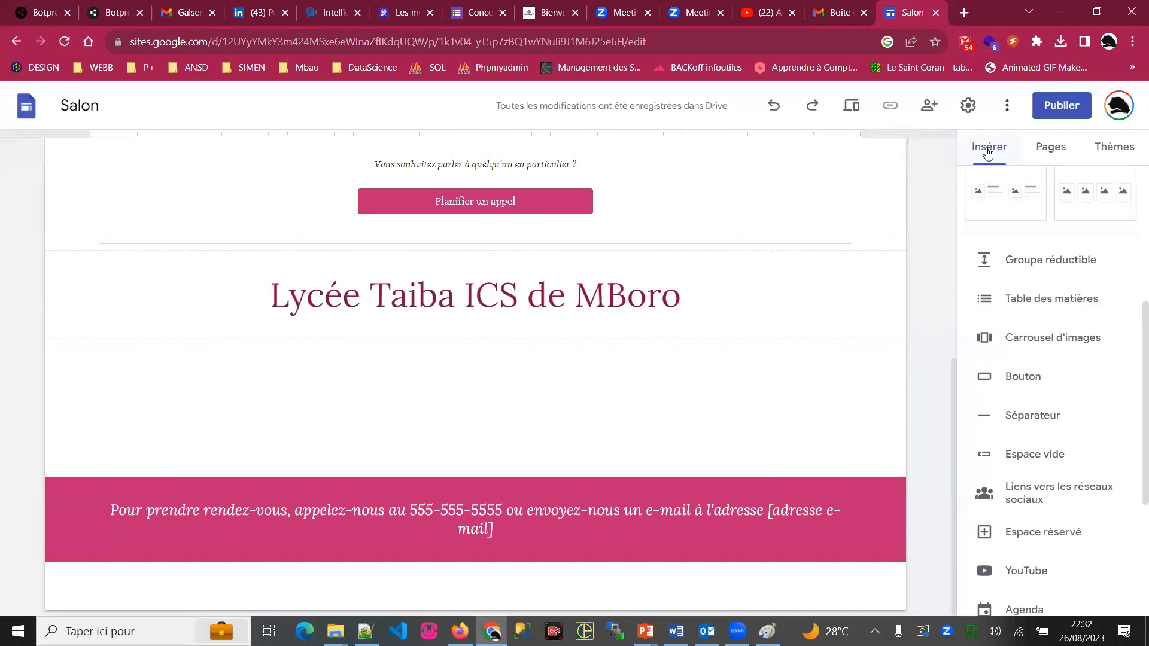
{"action": "scroll", "coordinate": [1076, 305], "scroll_direction": "down", "scroll_amount": 5}
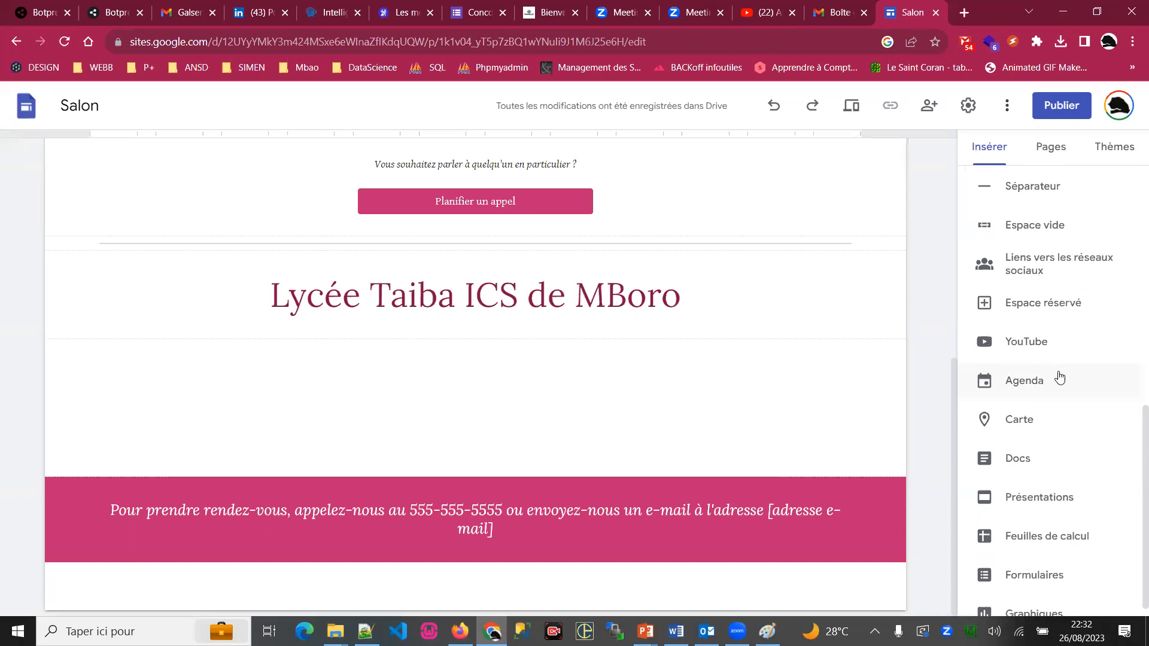
{"action": "scroll", "coordinate": [1059, 383], "scroll_direction": "up", "scroll_amount": 10}
{"action": "scroll", "coordinate": [1073, 359], "scroll_direction": "down", "scroll_amount": 8}
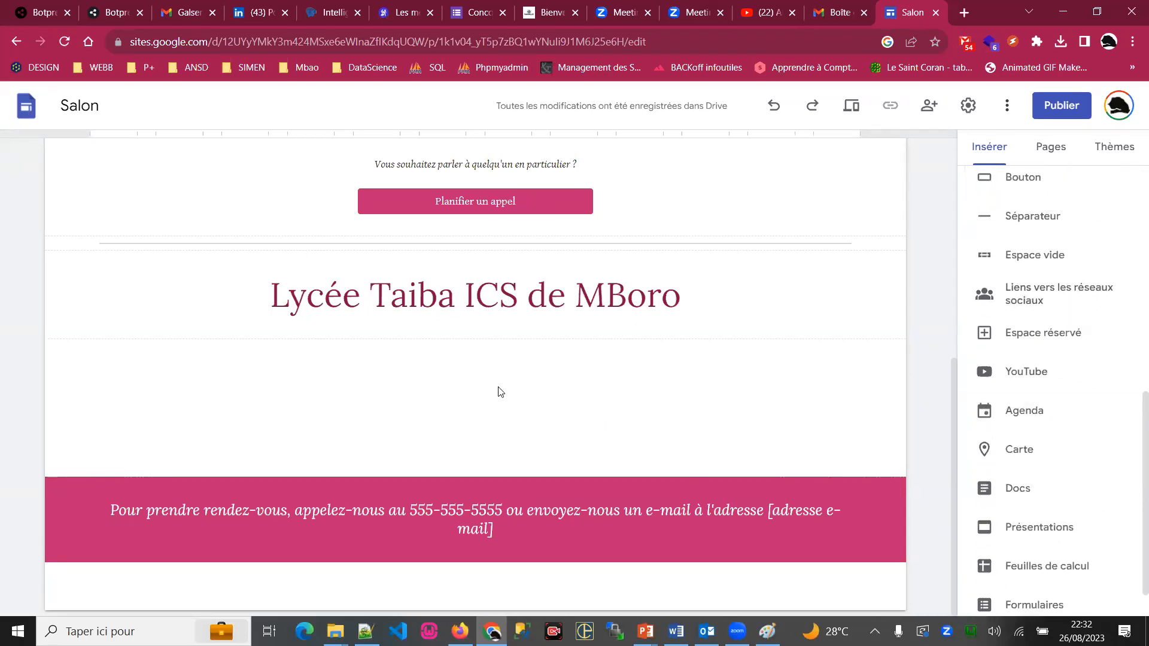
{"action": "scroll", "coordinate": [1086, 273], "scroll_direction": "up", "scroll_amount": 3}
{"action": "scroll", "coordinate": [1080, 293], "scroll_direction": "up", "scroll_amount": 3}
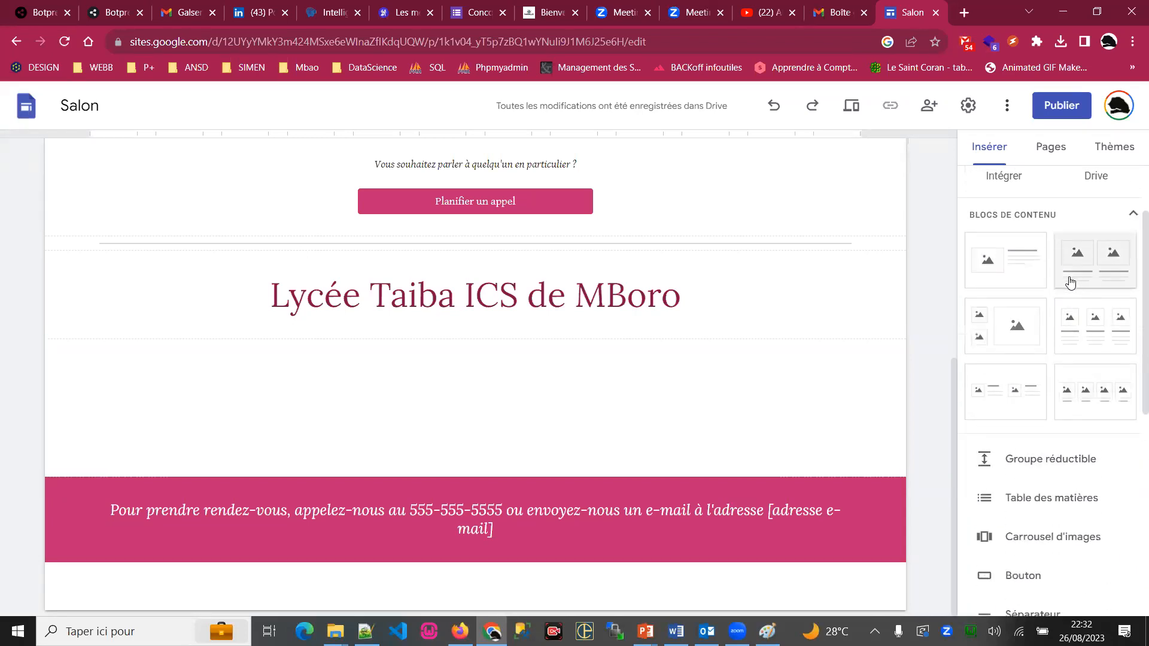
{"action": "left_click", "coordinate": [1104, 266]}
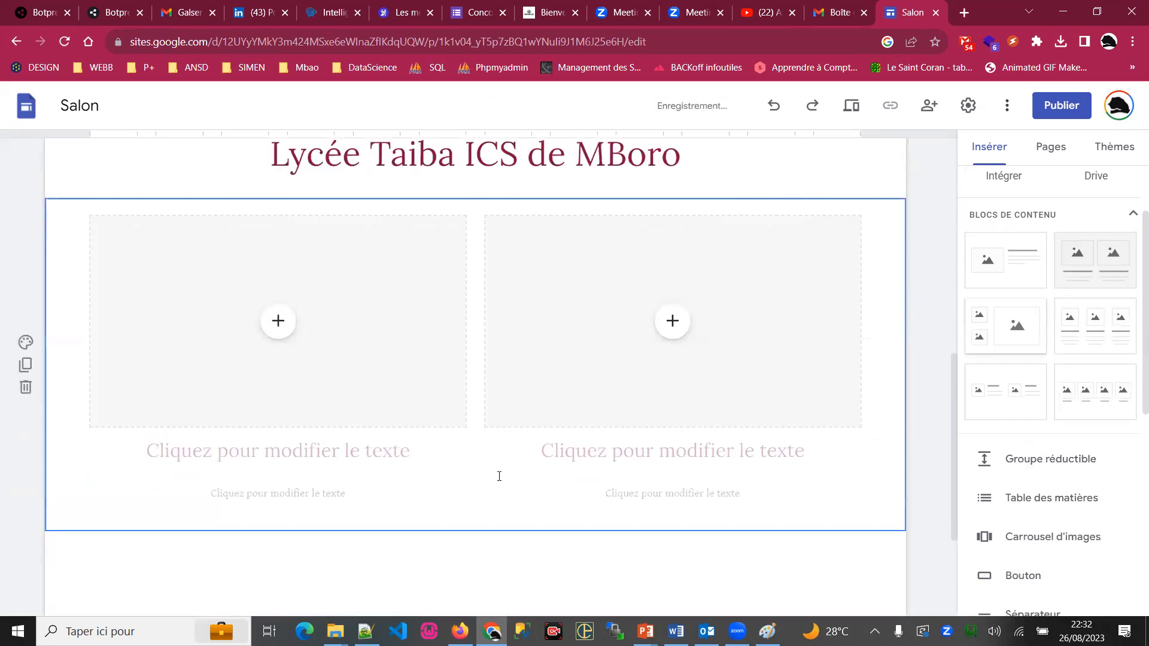
Fill the new block's first column with the title "wsfsf" and the placeholder text "fdsffds".
{"action": "left_click", "coordinate": [347, 454]}
{"action": "type", "text": "wsfsf"}
{"action": "left_click", "coordinate": [301, 495]}
{"action": "type", "text": "fdsffds"}
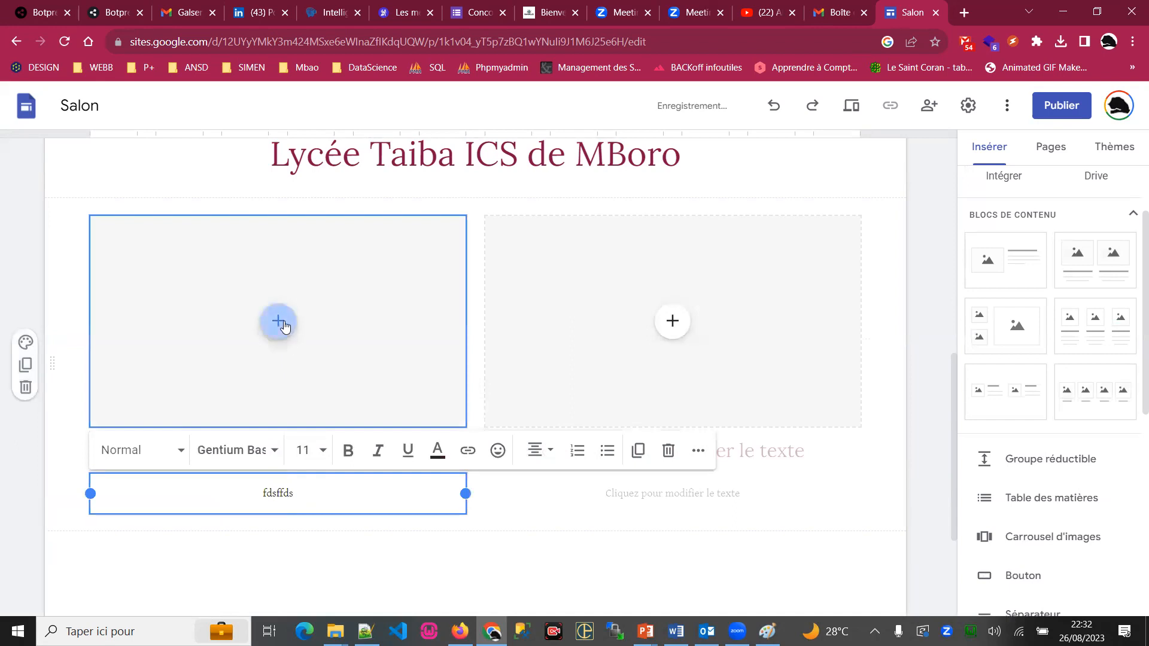
{"action": "left_click", "coordinate": [278, 322]}
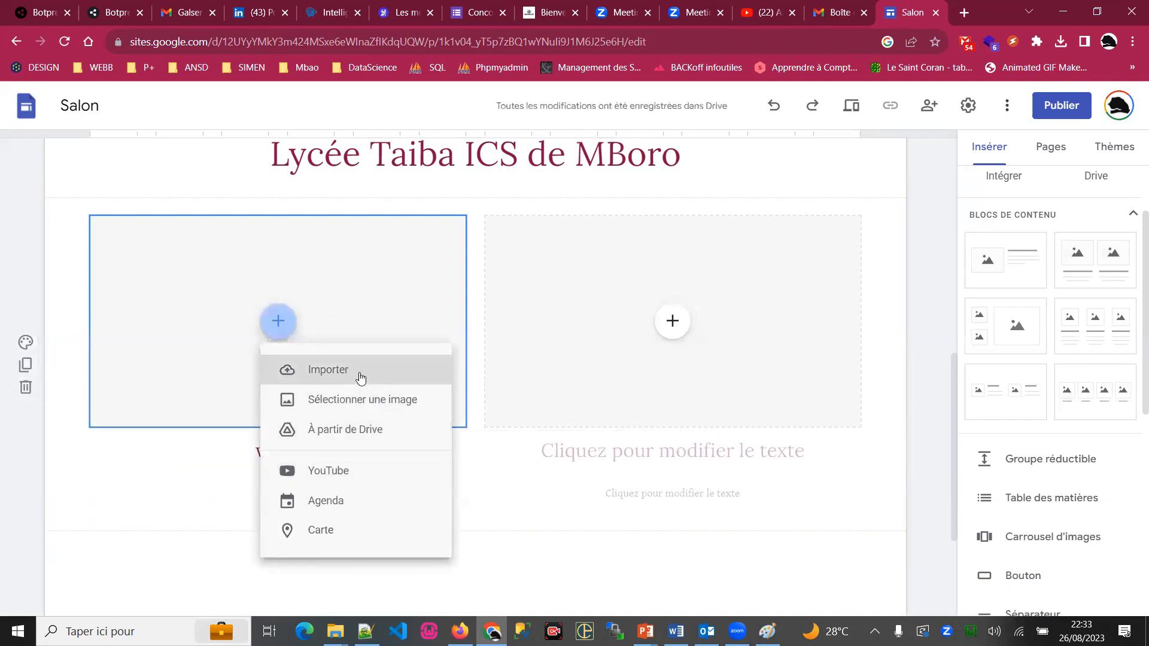
{"action": "left_click", "coordinate": [366, 398]}
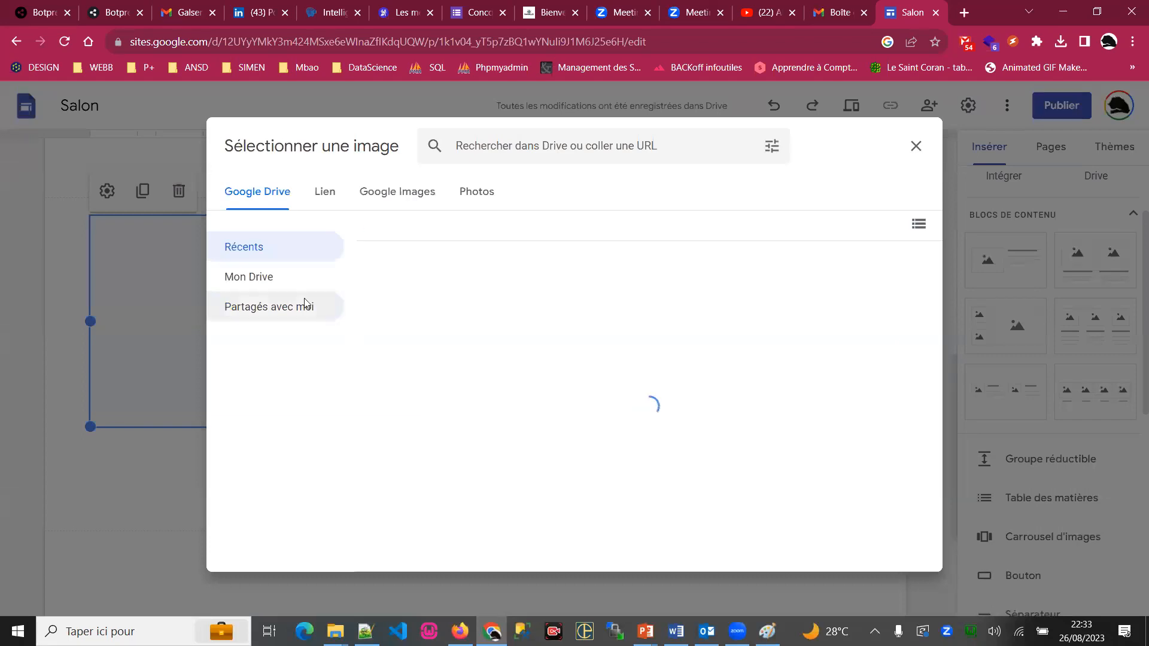
{"action": "left_click", "coordinate": [915, 146]}
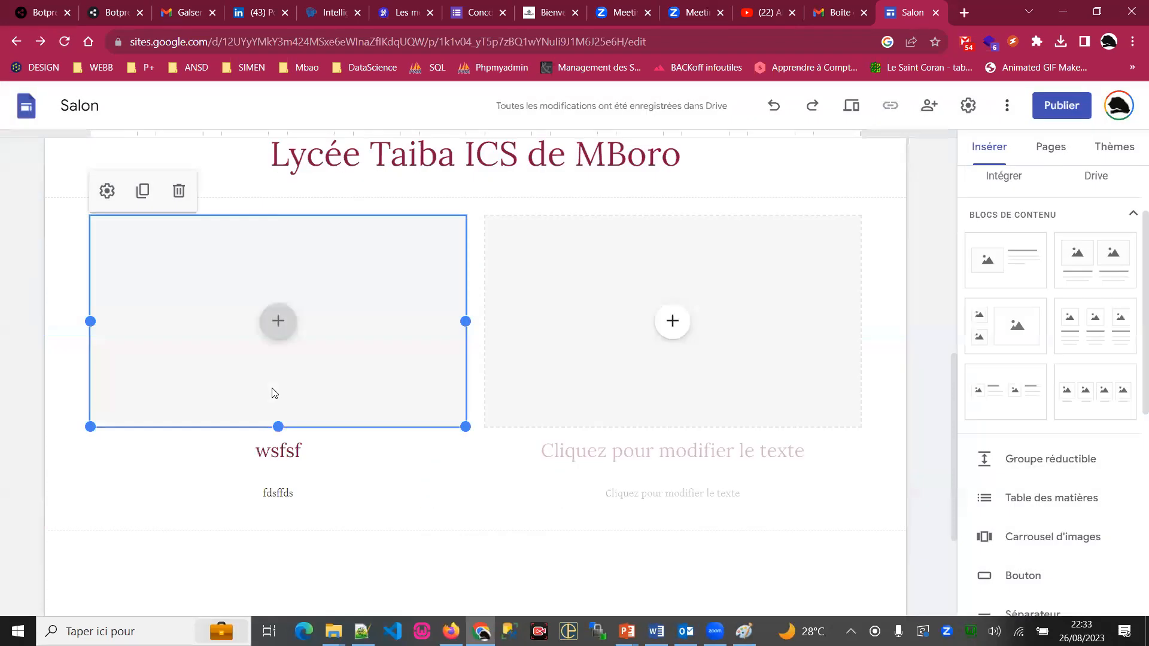
Import the image "zom params" from the Téléchargements folder into the first column's image placeholder and try to shift it within its frame.
{"action": "left_click", "coordinate": [282, 324]}
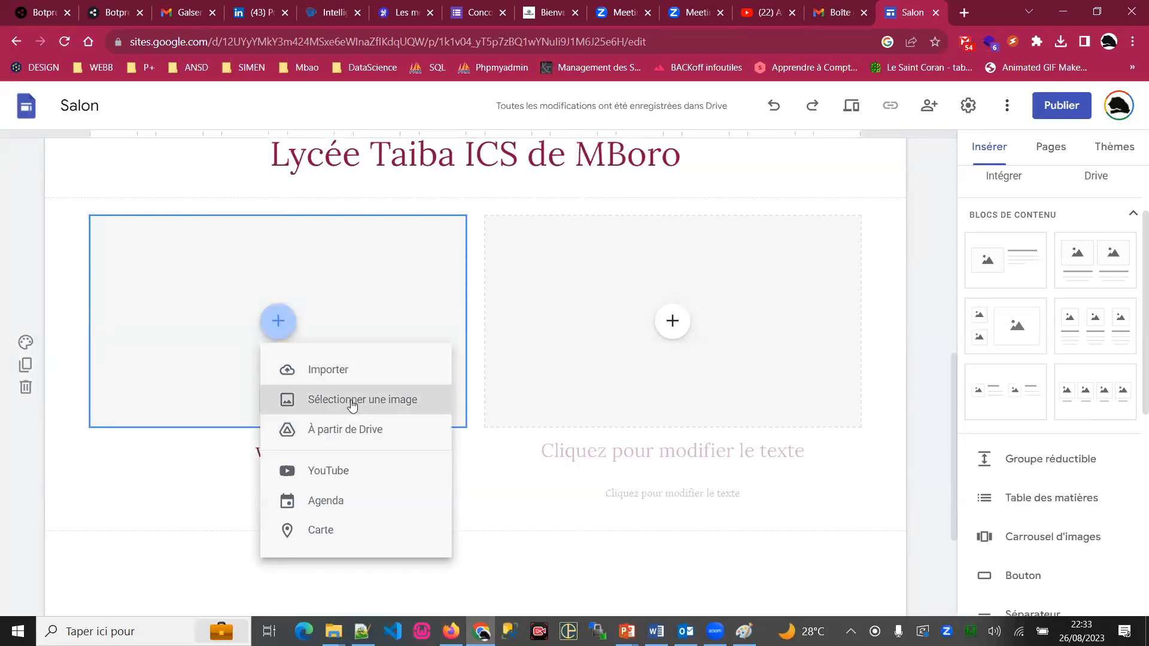
{"action": "left_click", "coordinate": [330, 371]}
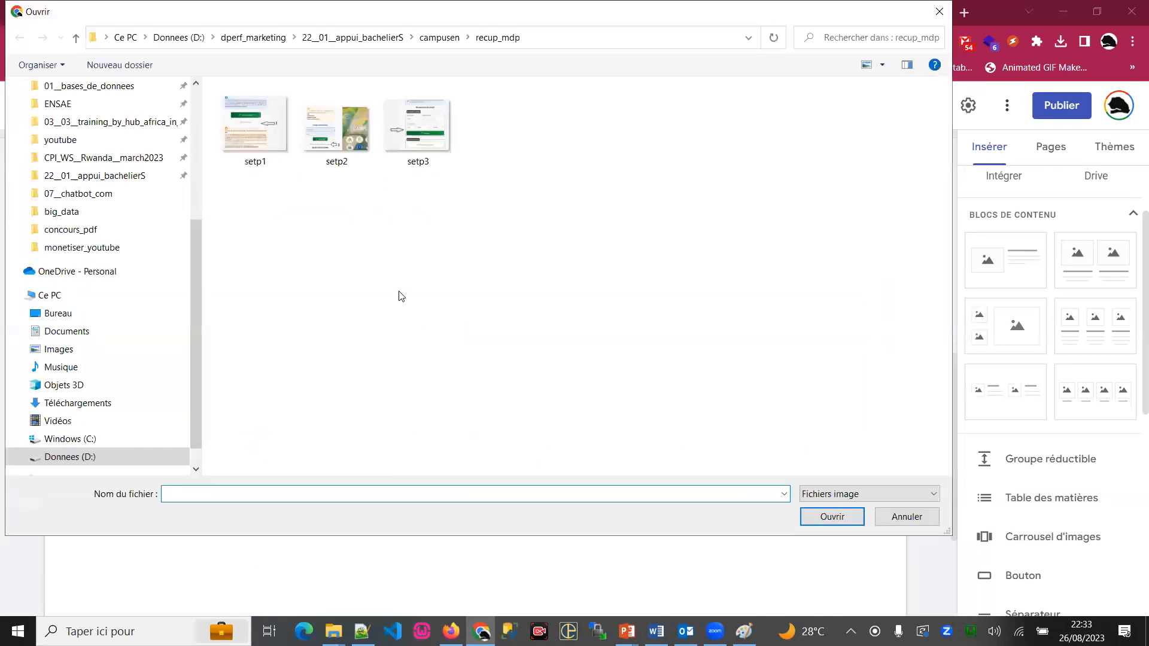
{"action": "scroll", "coordinate": [162, 308], "scroll_direction": "up", "scroll_amount": 4}
{"action": "left_click", "coordinate": [110, 186]}
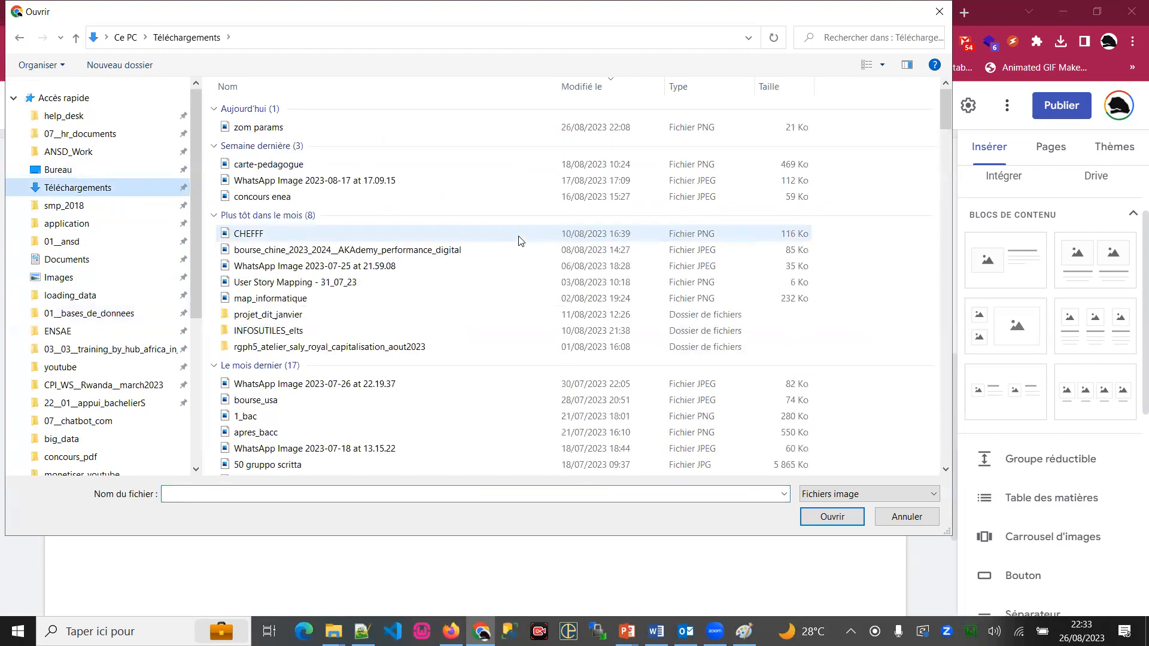
{"action": "double_click", "coordinate": [310, 128]}
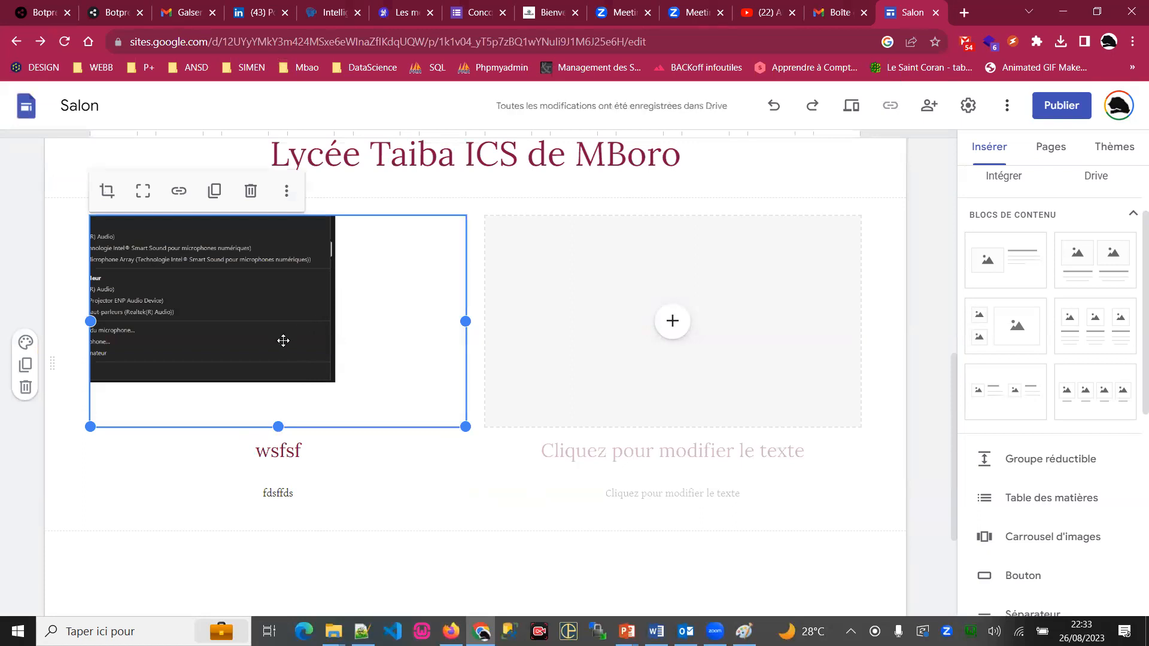
{"action": "left_click_drag", "start_coordinate": [282, 341], "coordinate": [332, 352]}
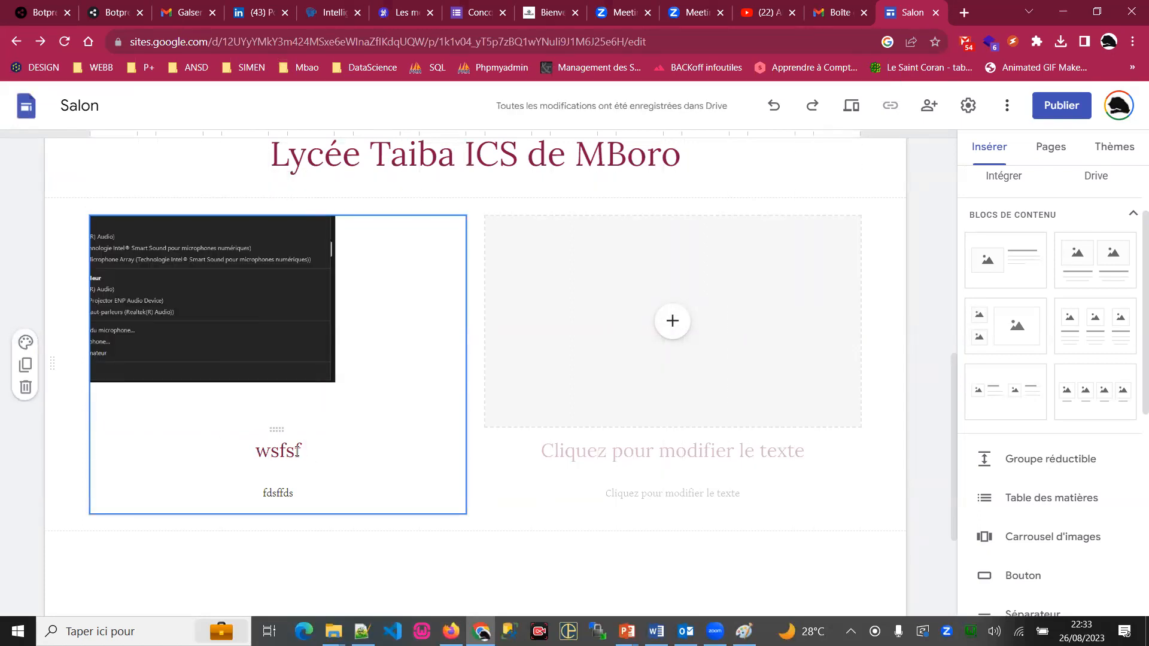
Search Google for "lorum ispum" in a new browser tab and open the lipsum.com result.
{"action": "left_click", "coordinate": [297, 451]}
{"action": "left_click", "coordinate": [964, 13]}
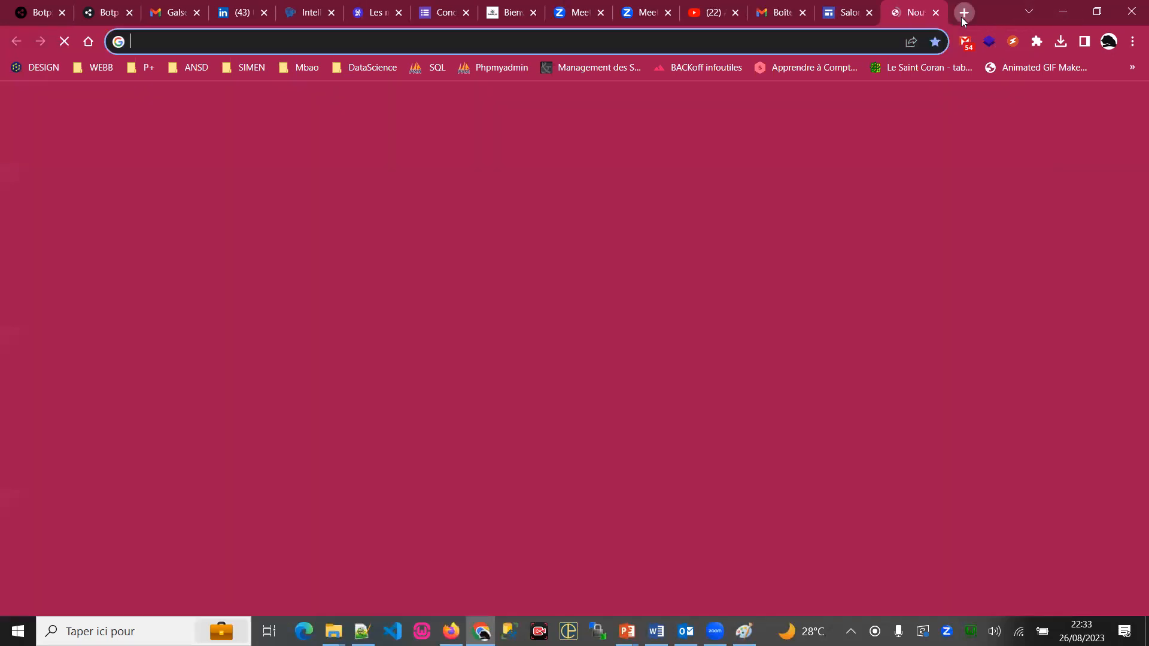
{"action": "type", "text": "loreu"}
{"action": "key", "text": "BackSpace"}
{"action": "key", "text": "BackSpace"}
{"action": "type", "text": "um "}
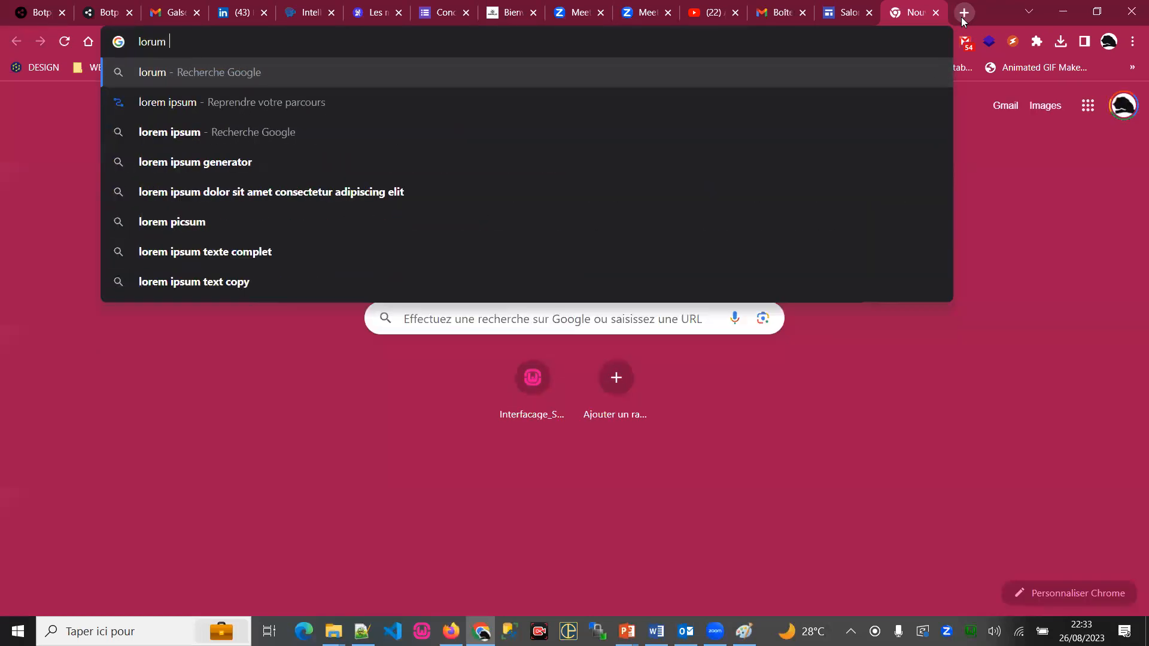
{"action": "type", "text": "ispum"}
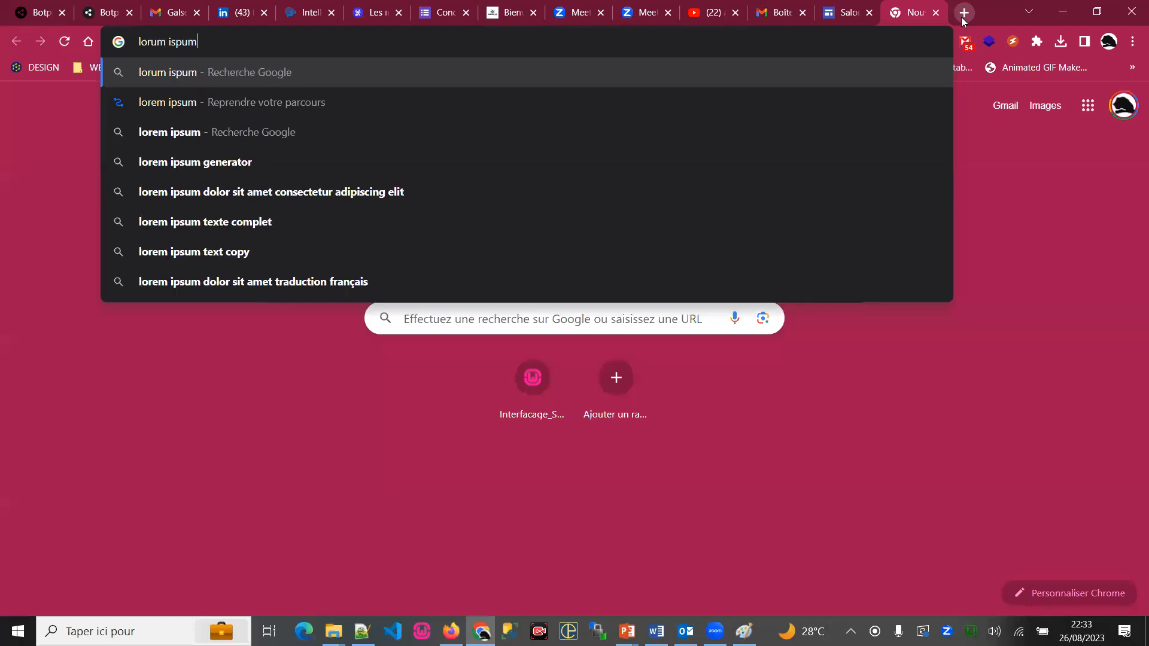
{"action": "key", "text": "Return"}
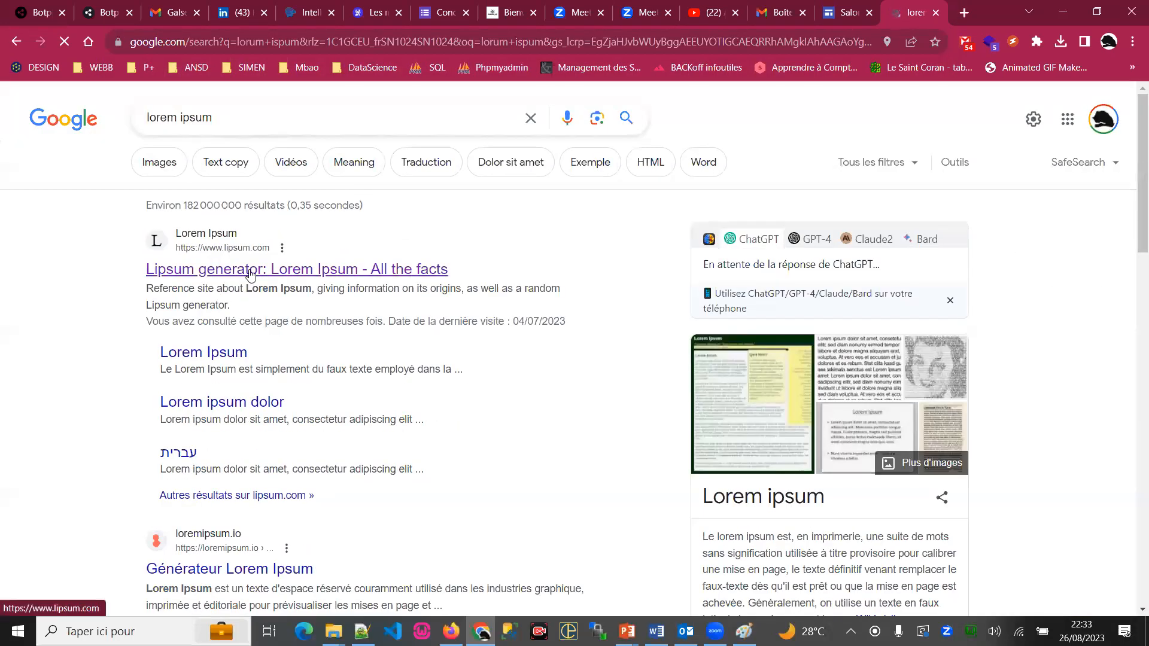
{"action": "left_click", "coordinate": [250, 274]}
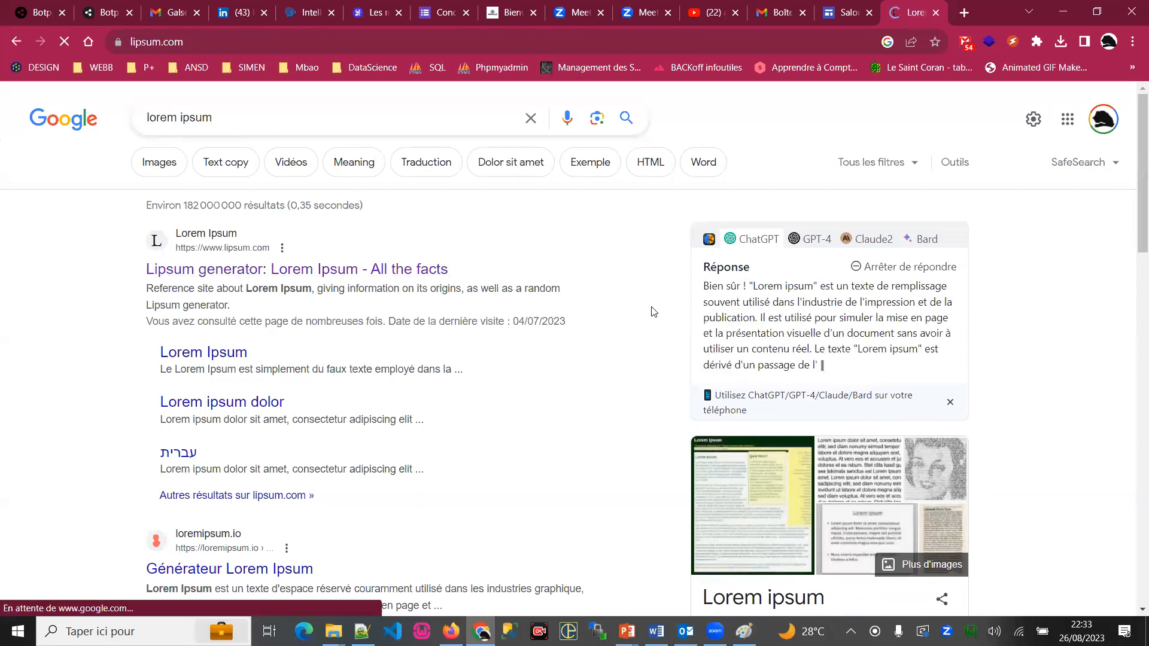
Copy the whole paragraph under "What is Lorem Ipsum?" on lipsum.com.
{"action": "scroll", "coordinate": [711, 383], "scroll_direction": "down", "scroll_amount": 3}
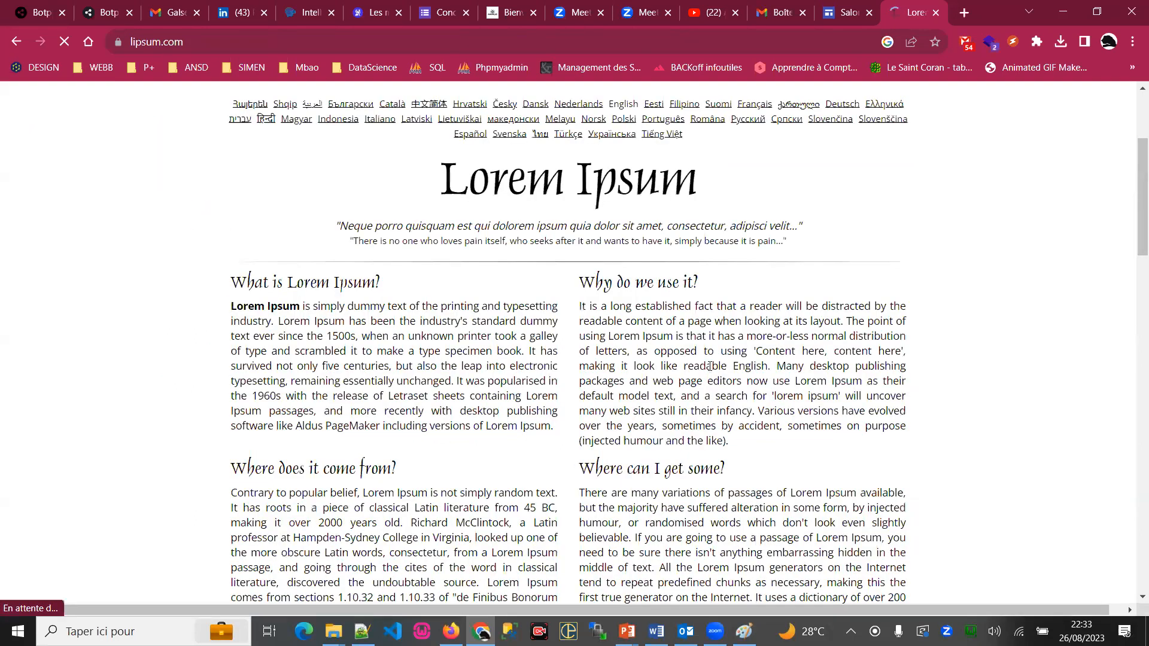
{"action": "left_click_drag", "start_coordinate": [230, 308], "coordinate": [520, 382]}
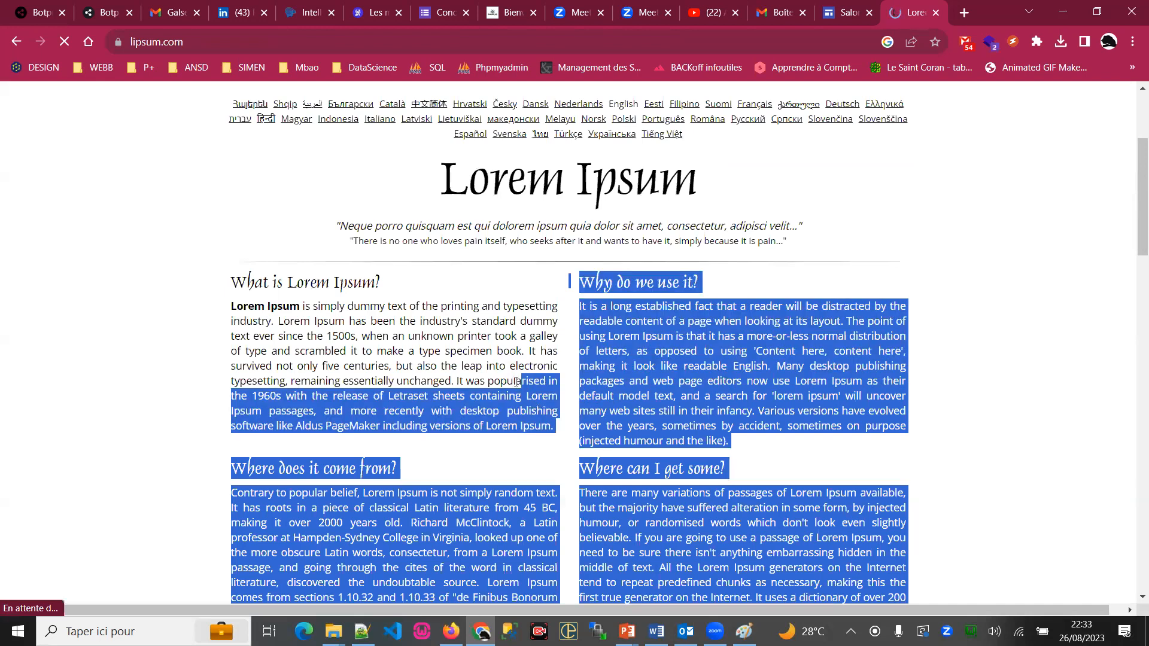
{"action": "double_click", "coordinate": [516, 382]}
{"action": "triple_click", "coordinate": [516, 382]}
{"action": "key", "text": "ctrl+c"}
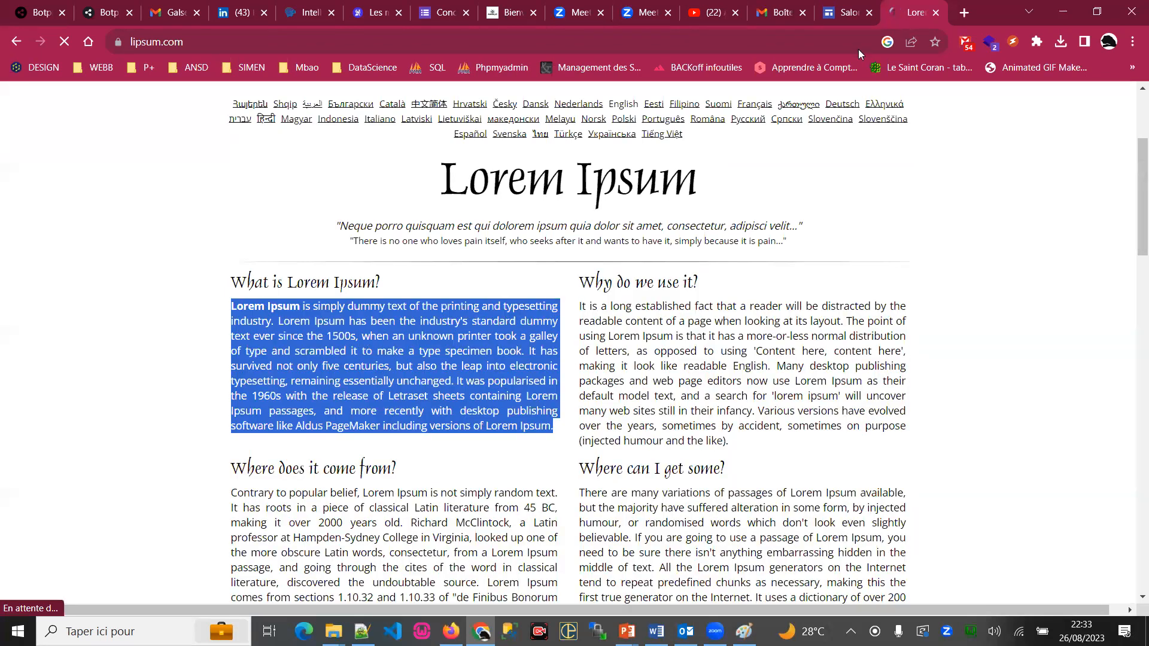
Switch back to the Salon site and replace the first column's text "fdsffds" with the copied Lorem Ipsum paragraph, removing surplus trailing lines.
{"action": "left_click", "coordinate": [847, 12]}
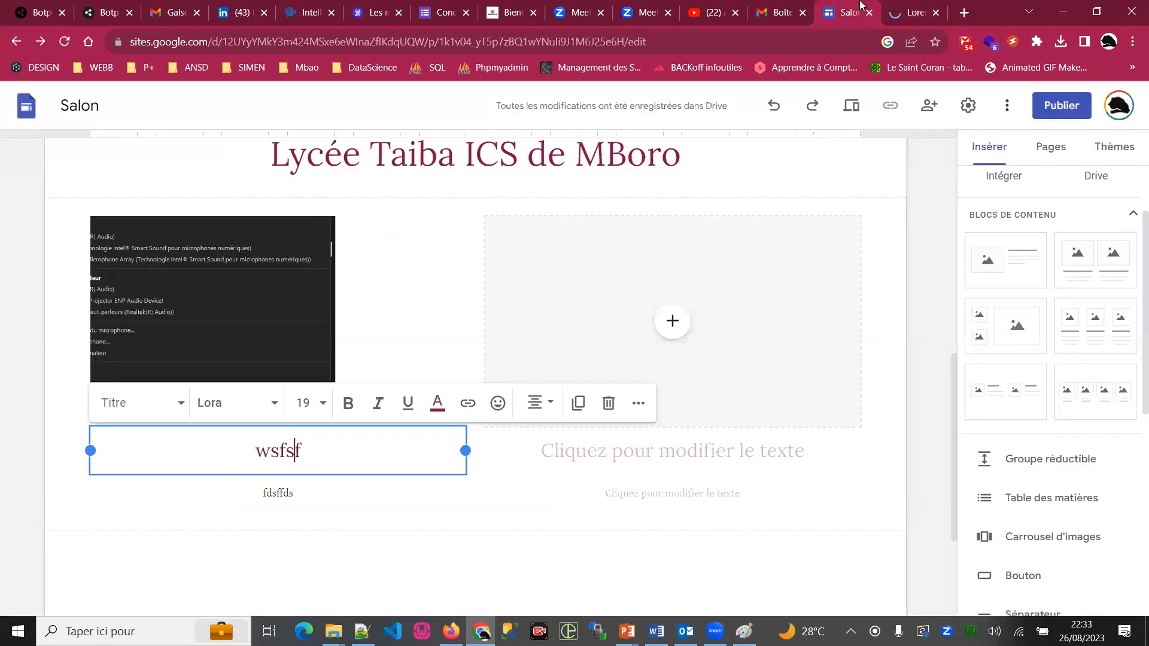
{"action": "double_click", "coordinate": [280, 494]}
{"action": "key", "text": "ctrl+v"}
{"action": "key", "text": "BackSpace"}
{"action": "key", "text": "BackSpace"}
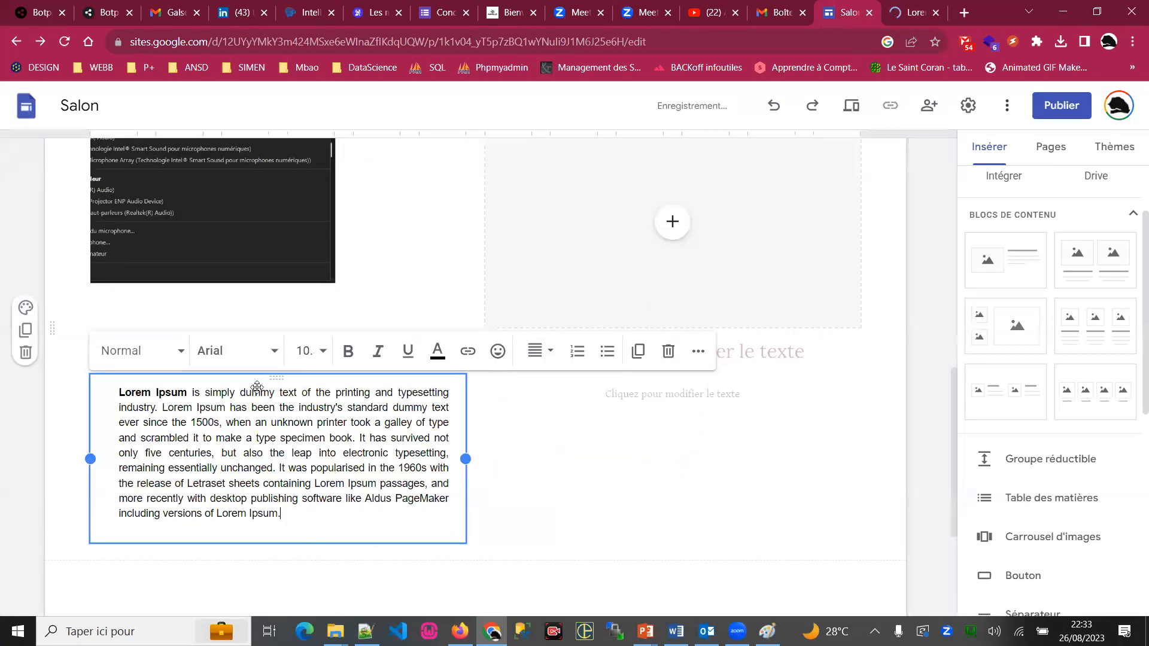
{"action": "scroll", "coordinate": [716, 431], "scroll_direction": "up", "scroll_amount": 10}
{"action": "scroll", "coordinate": [717, 430], "scroll_direction": "down", "scroll_amount": 2}
{"action": "scroll", "coordinate": [719, 431], "scroll_direction": "down", "scroll_amount": 6}
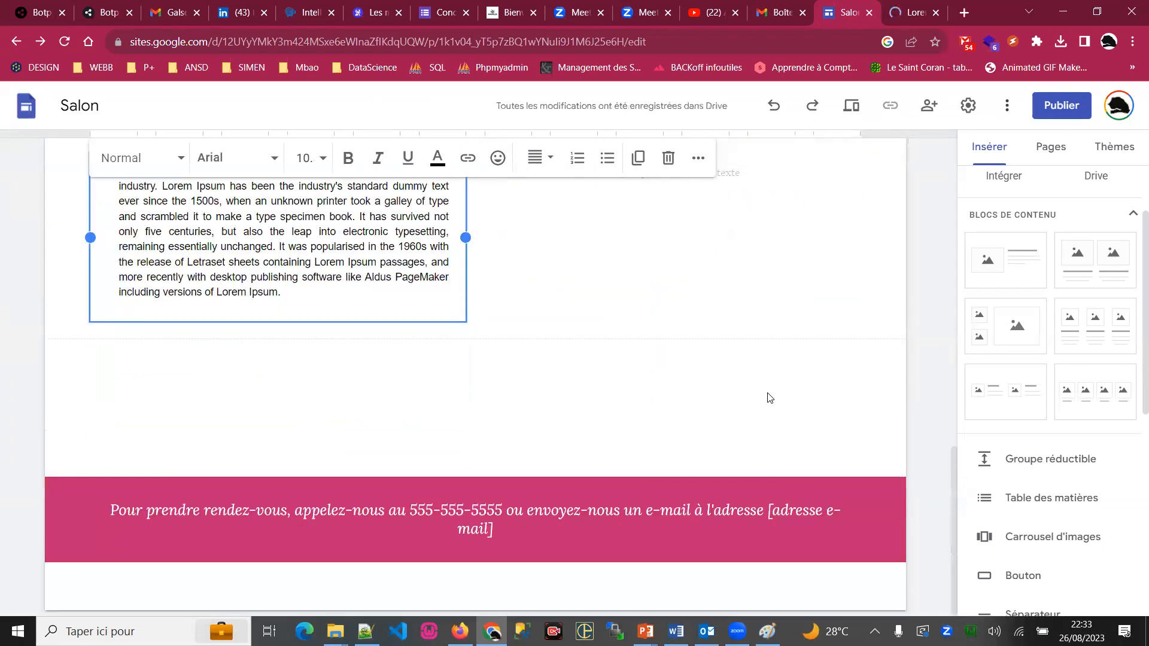
Import the image "concours enea" from the Téléchargements folder into the second column's image placeholder.
{"action": "scroll", "coordinate": [768, 398], "scroll_direction": "up", "scroll_amount": 1}
{"action": "left_click", "coordinate": [651, 288]}
{"action": "scroll", "coordinate": [622, 410], "scroll_direction": "up", "scroll_amount": 1}
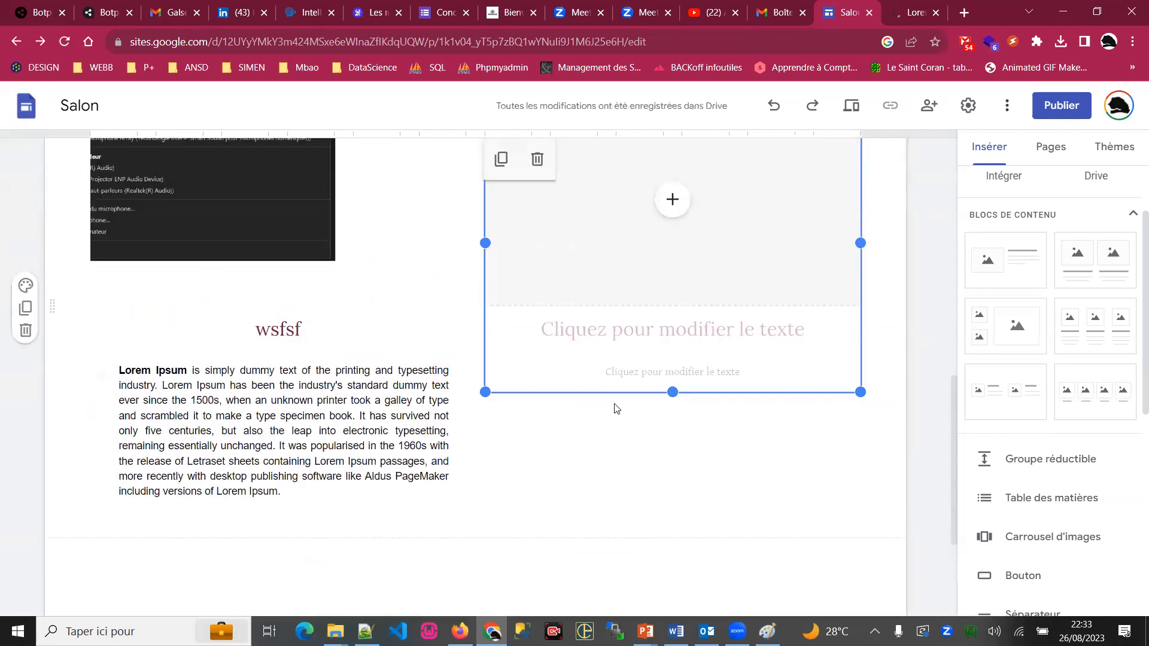
{"action": "left_click", "coordinate": [673, 199]}
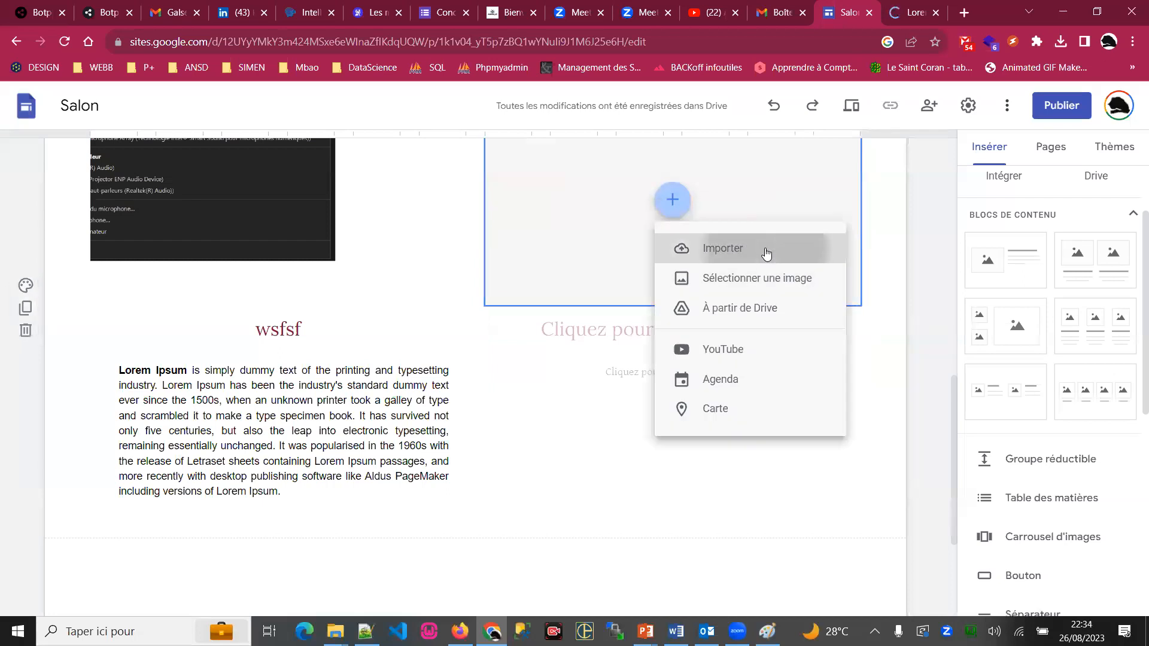
{"action": "left_click", "coordinate": [766, 253]}
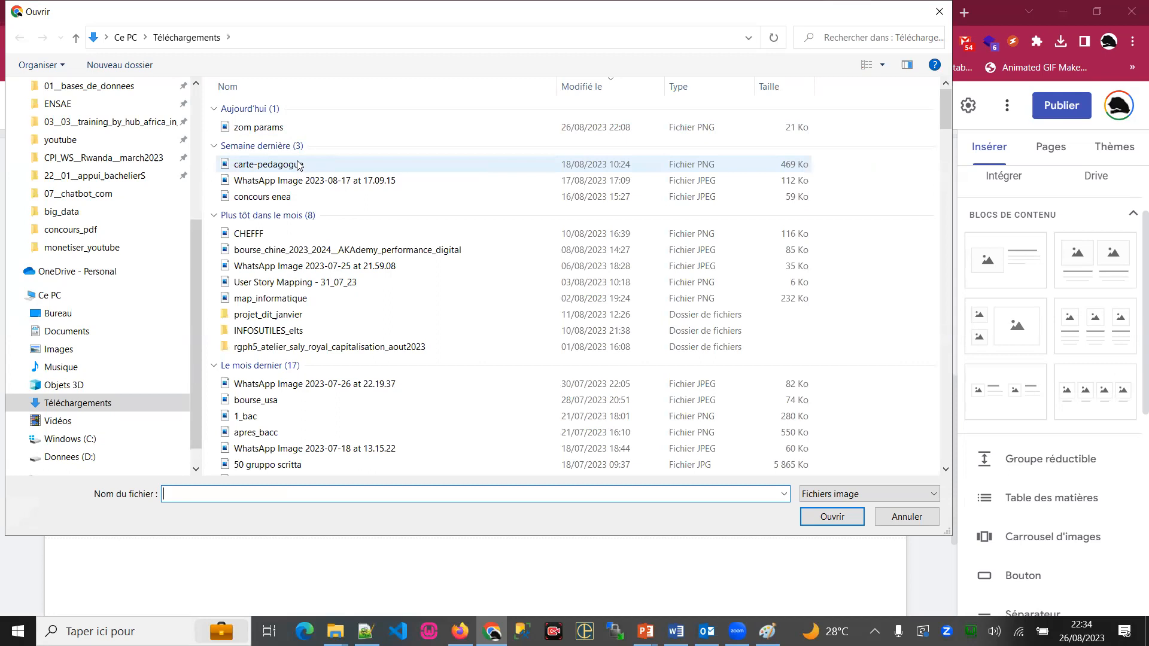
{"action": "double_click", "coordinate": [293, 200]}
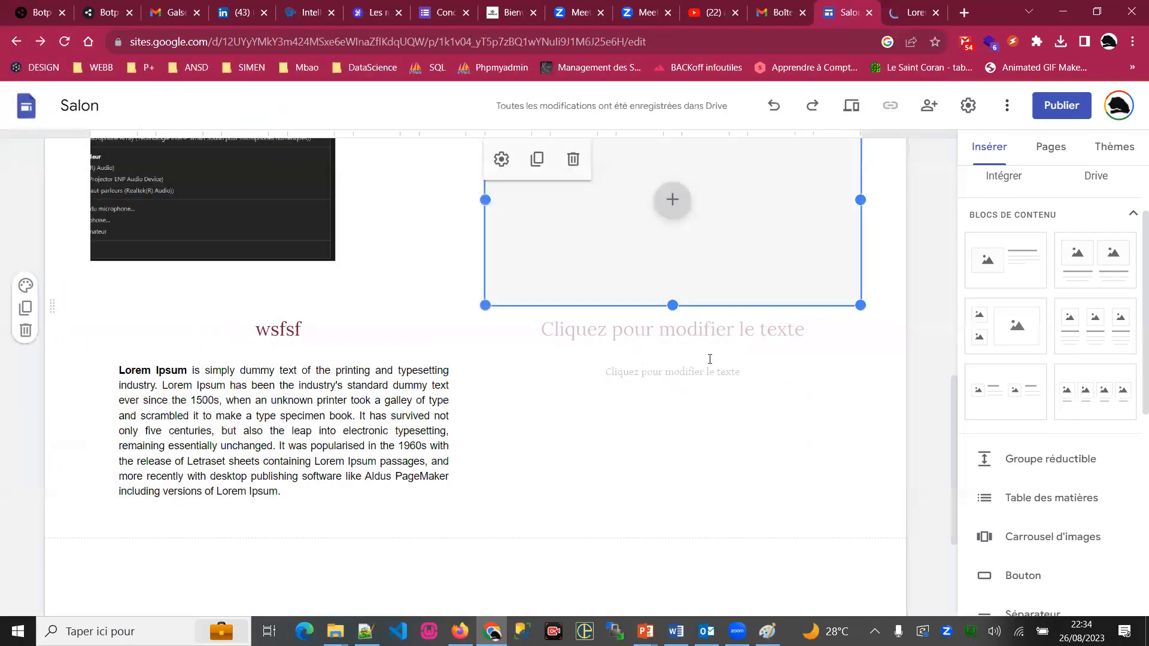
{"action": "scroll", "coordinate": [521, 328], "scroll_direction": "down", "scroll_amount": 3}
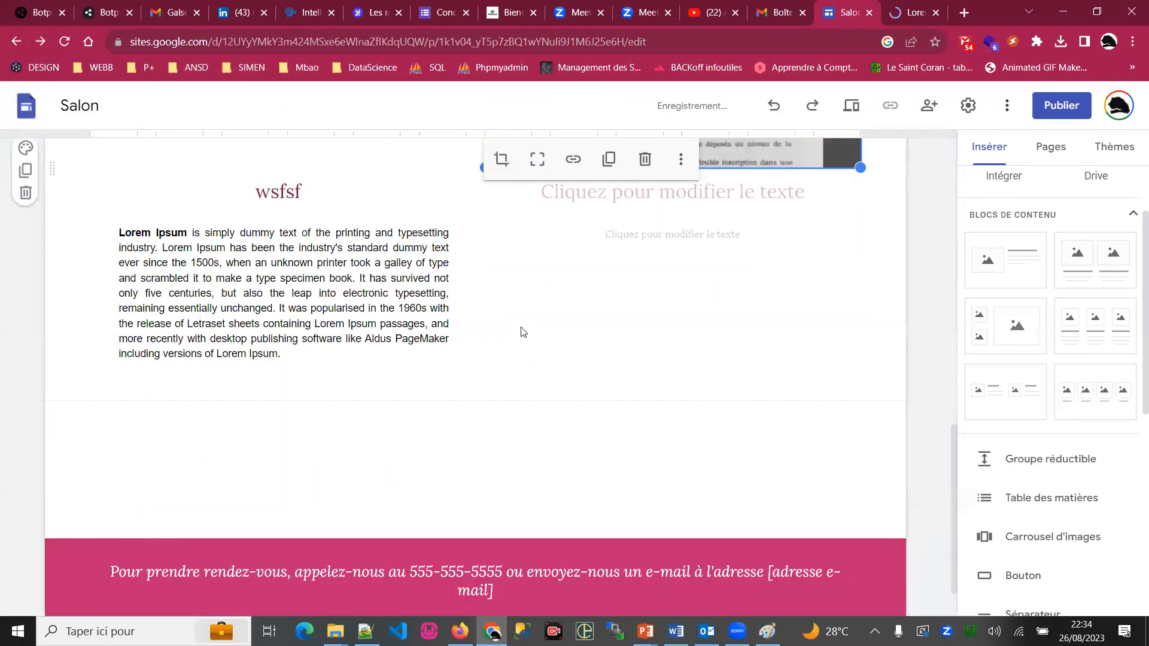
{"action": "scroll", "coordinate": [521, 328], "scroll_direction": "up", "scroll_amount": 5}
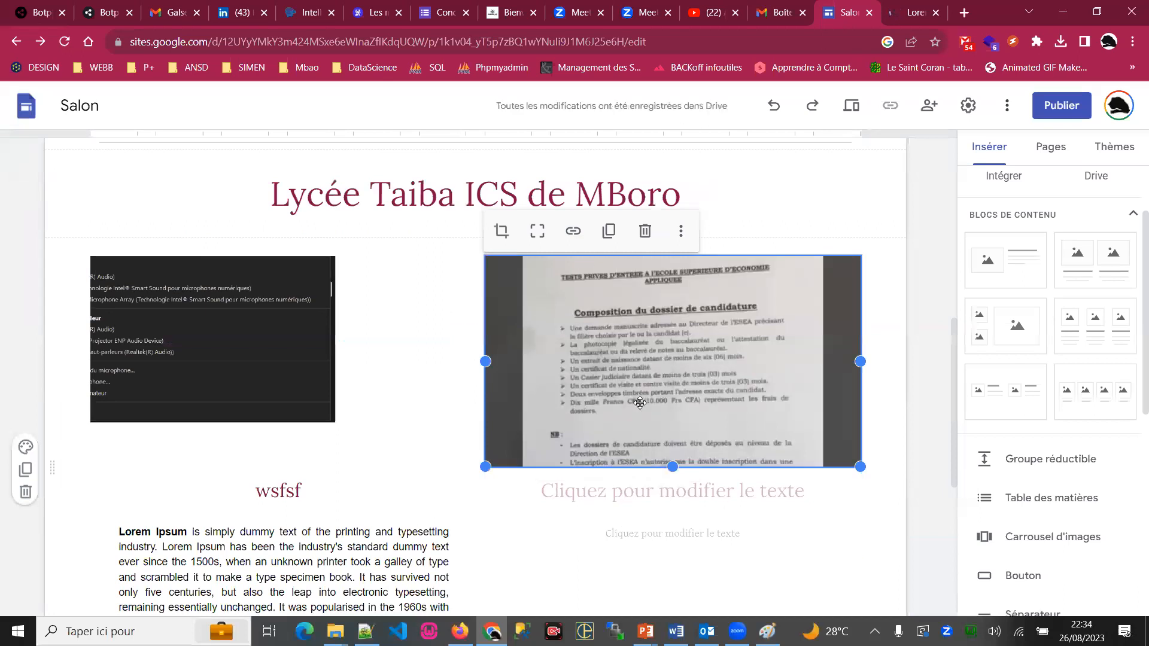
Look through the insertable elements, from content blocks to charts, and check what the YouTube video picker offers.
{"action": "left_click", "coordinate": [629, 496]}
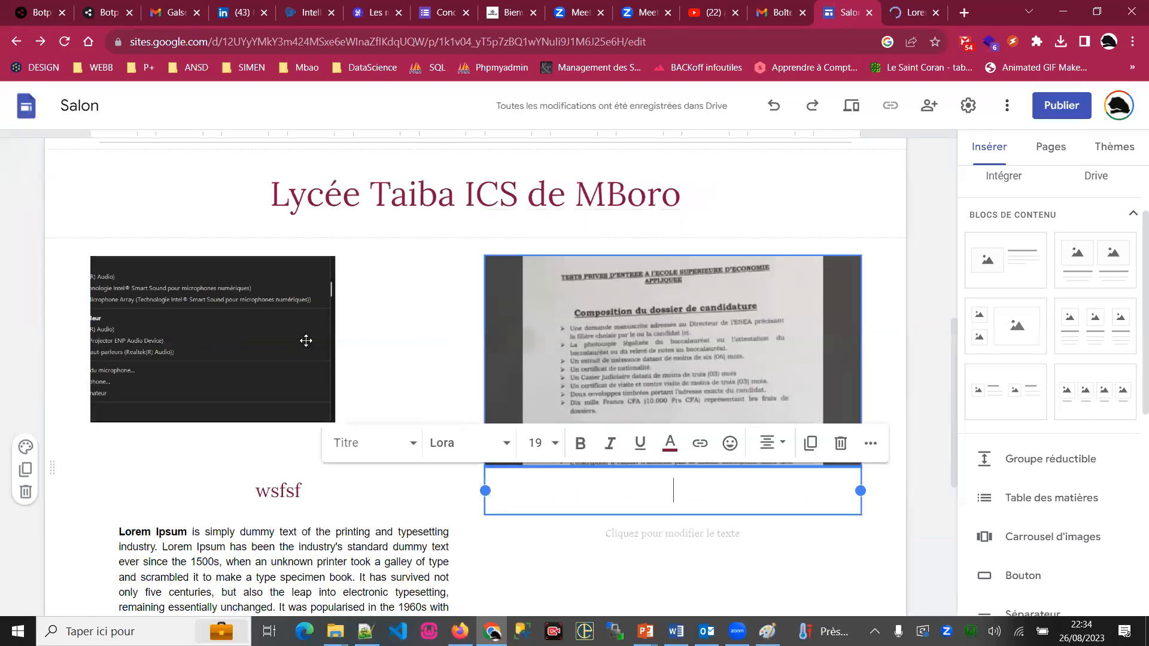
{"action": "scroll", "coordinate": [540, 473], "scroll_direction": "down", "scroll_amount": 2}
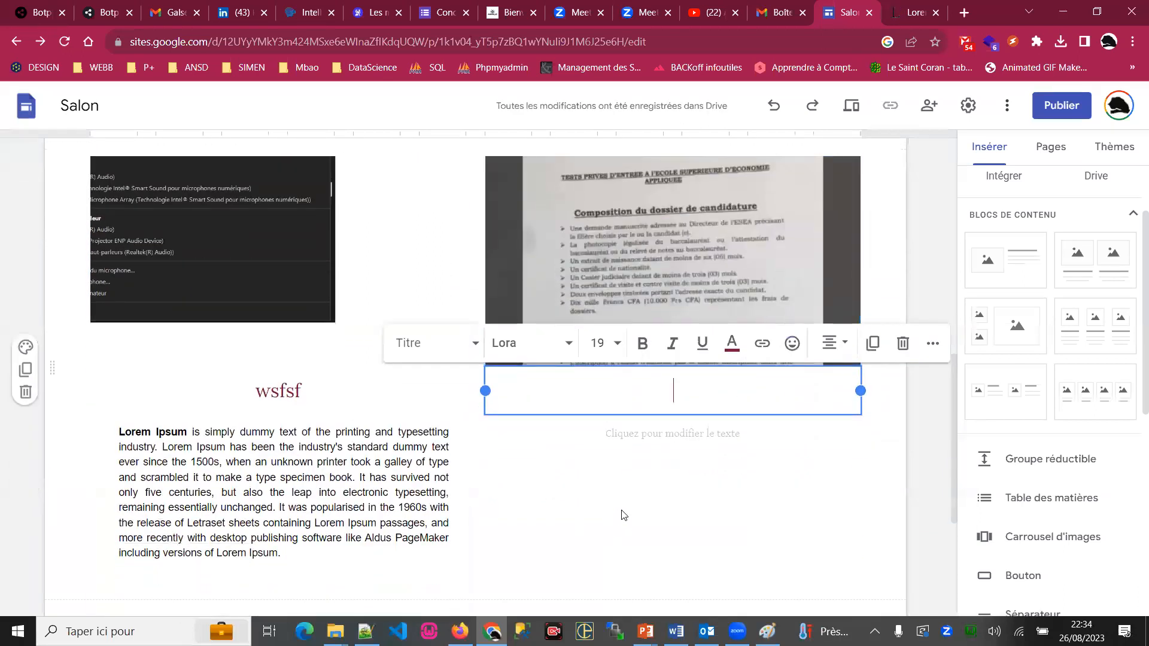
{"action": "scroll", "coordinate": [698, 471], "scroll_direction": "down", "scroll_amount": 5}
{"action": "left_click", "coordinate": [383, 385]}
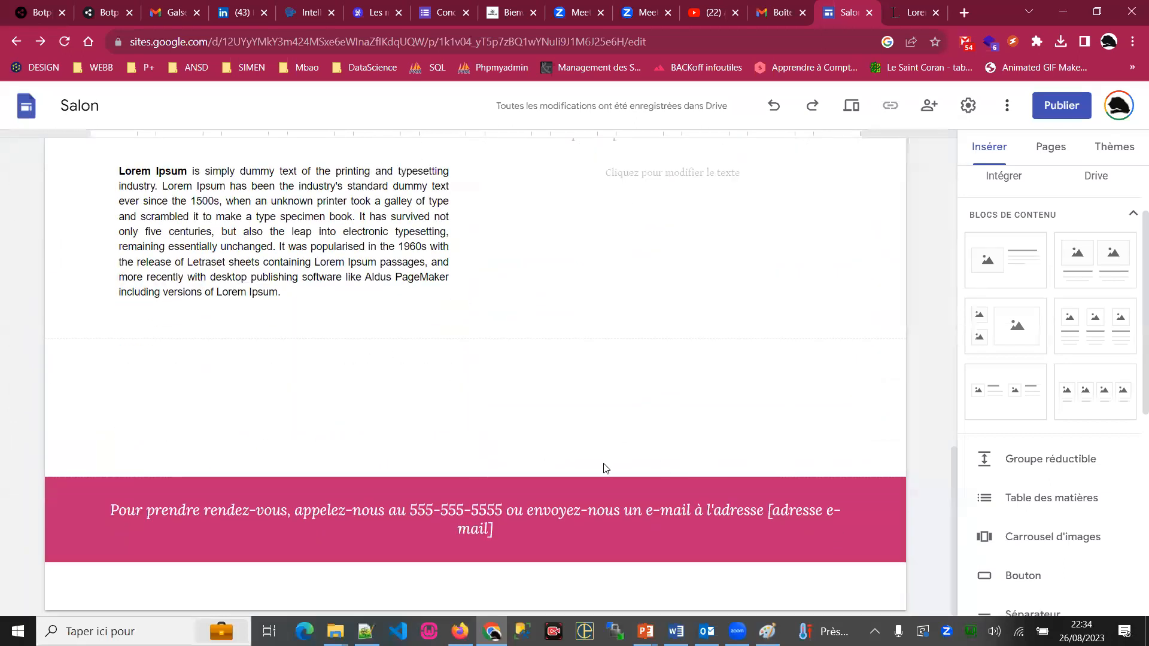
{"action": "scroll", "coordinate": [1061, 295], "scroll_direction": "down", "scroll_amount": 7}
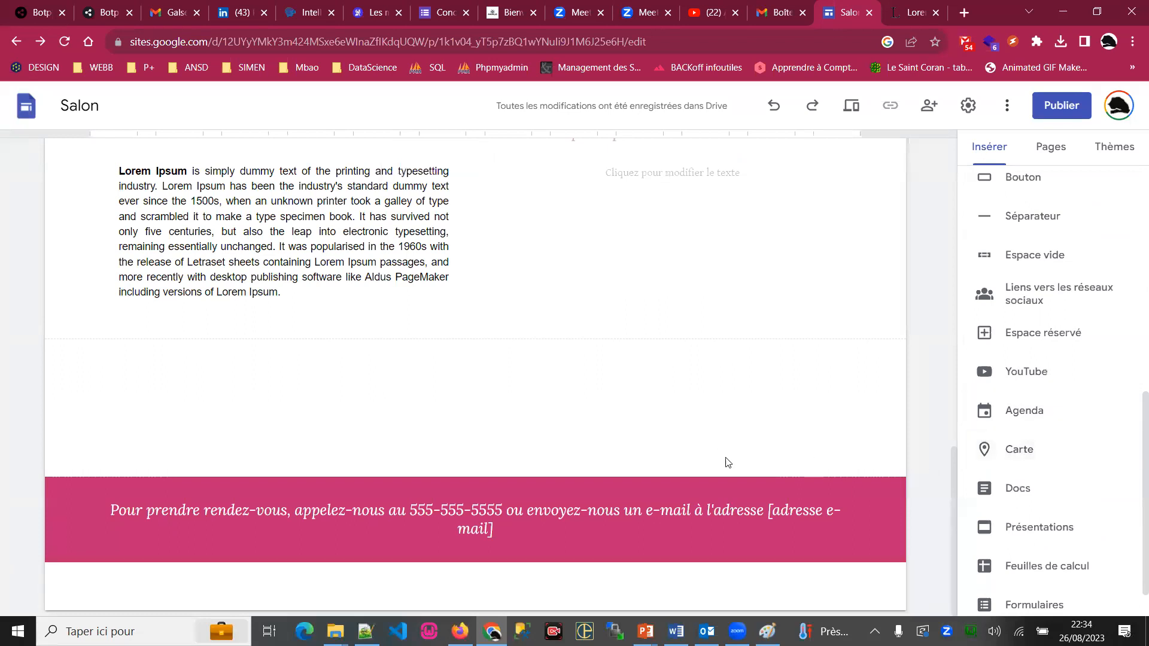
{"action": "scroll", "coordinate": [1017, 460], "scroll_direction": "down", "scroll_amount": 1}
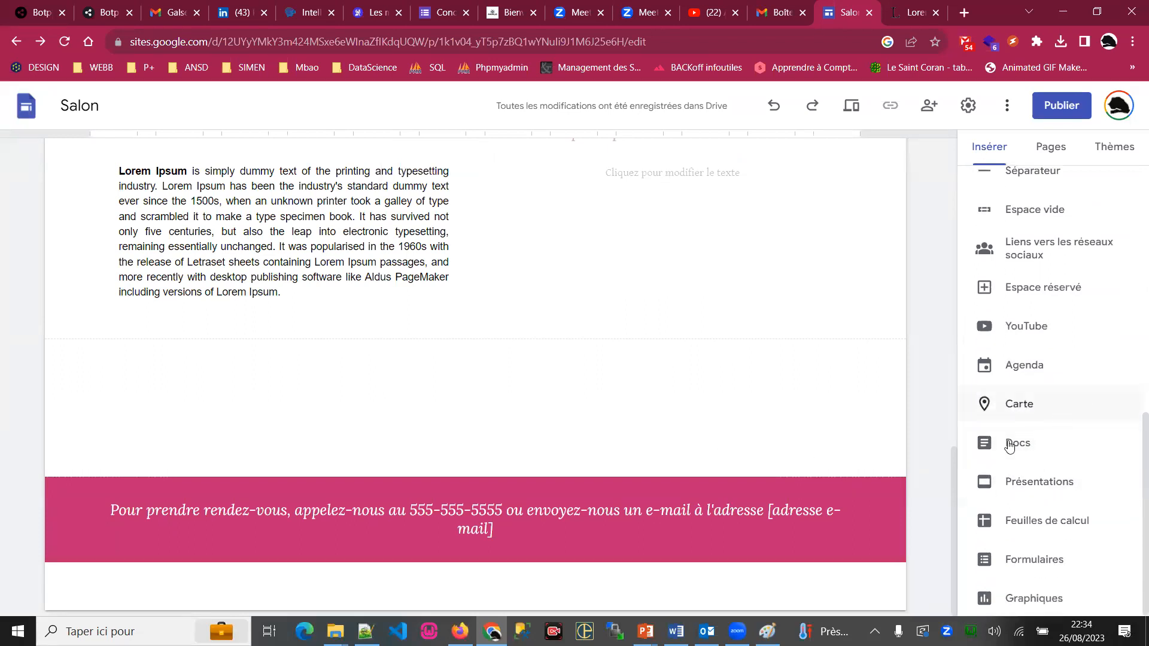
{"action": "scroll", "coordinate": [1017, 442], "scroll_direction": "up", "scroll_amount": 2}
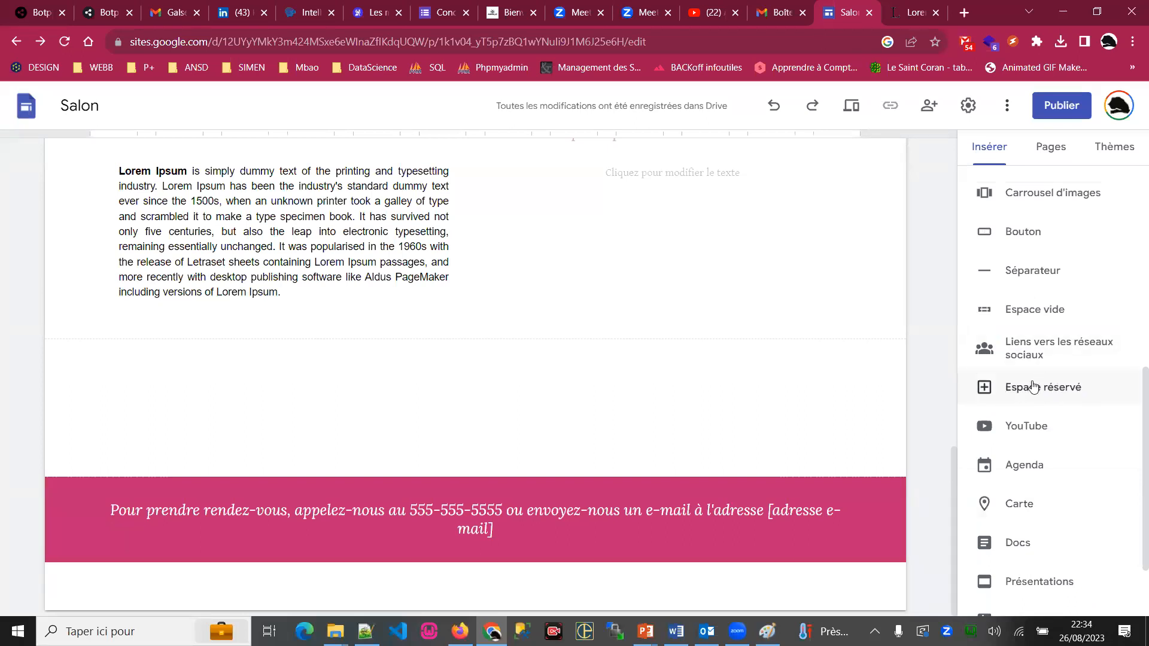
{"action": "scroll", "coordinate": [1033, 387], "scroll_direction": "up", "scroll_amount": 2}
{"action": "scroll", "coordinate": [1077, 359], "scroll_direction": "up", "scroll_amount": 6}
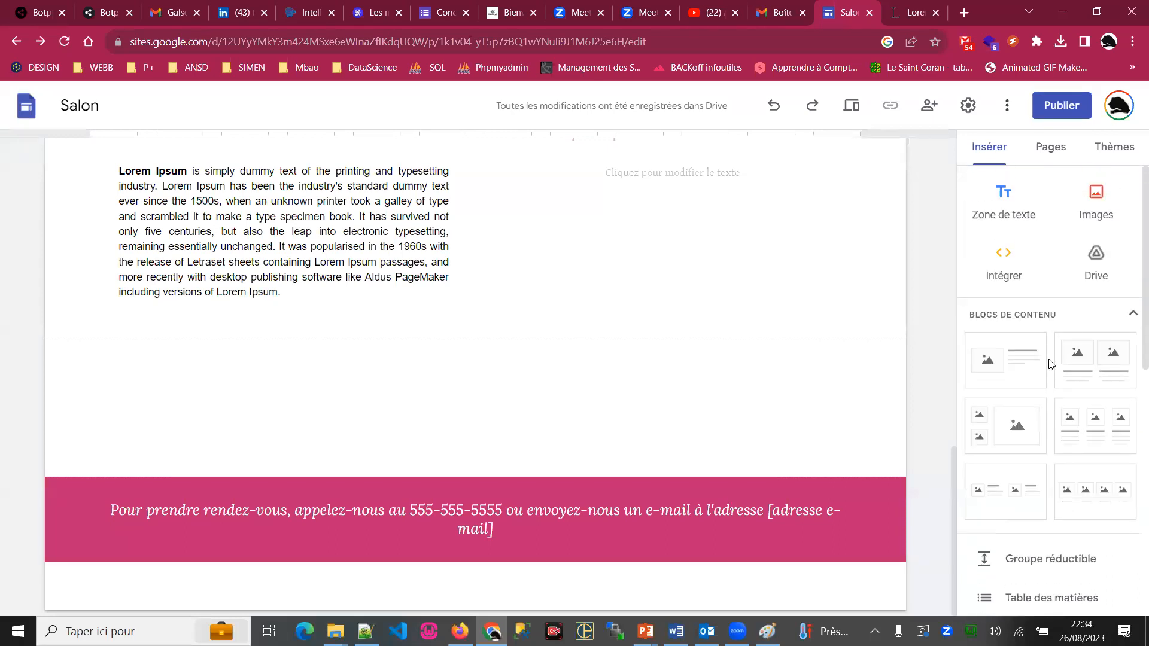
{"action": "scroll", "coordinate": [1122, 266], "scroll_direction": "down", "scroll_amount": 9}
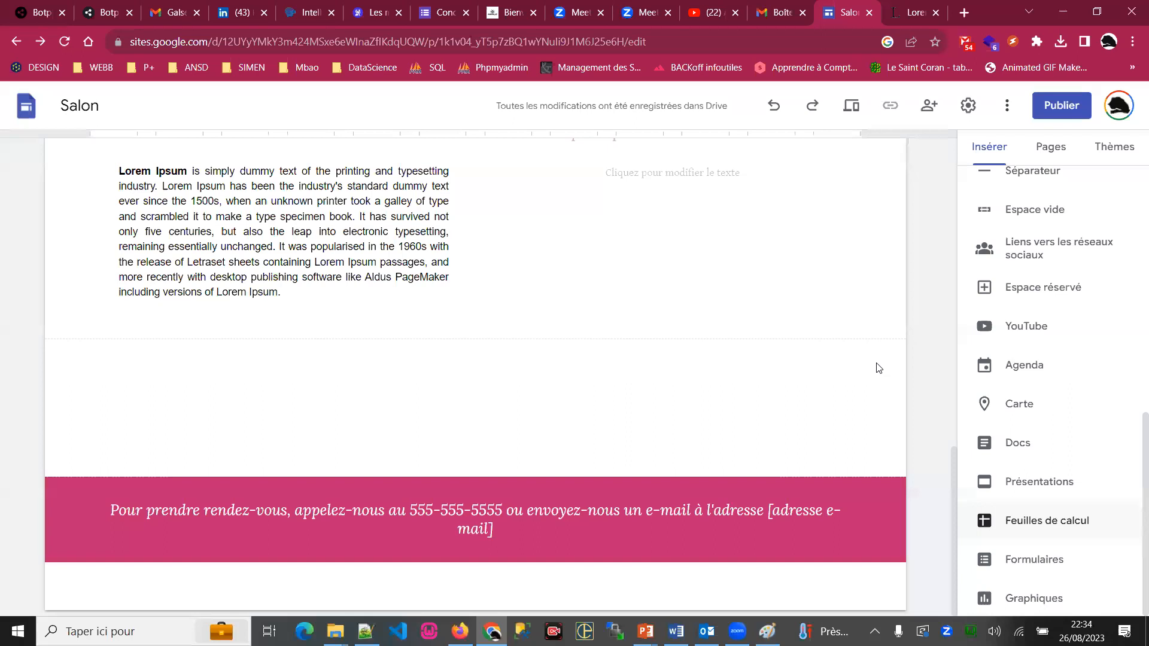
{"action": "left_click", "coordinate": [1010, 323]}
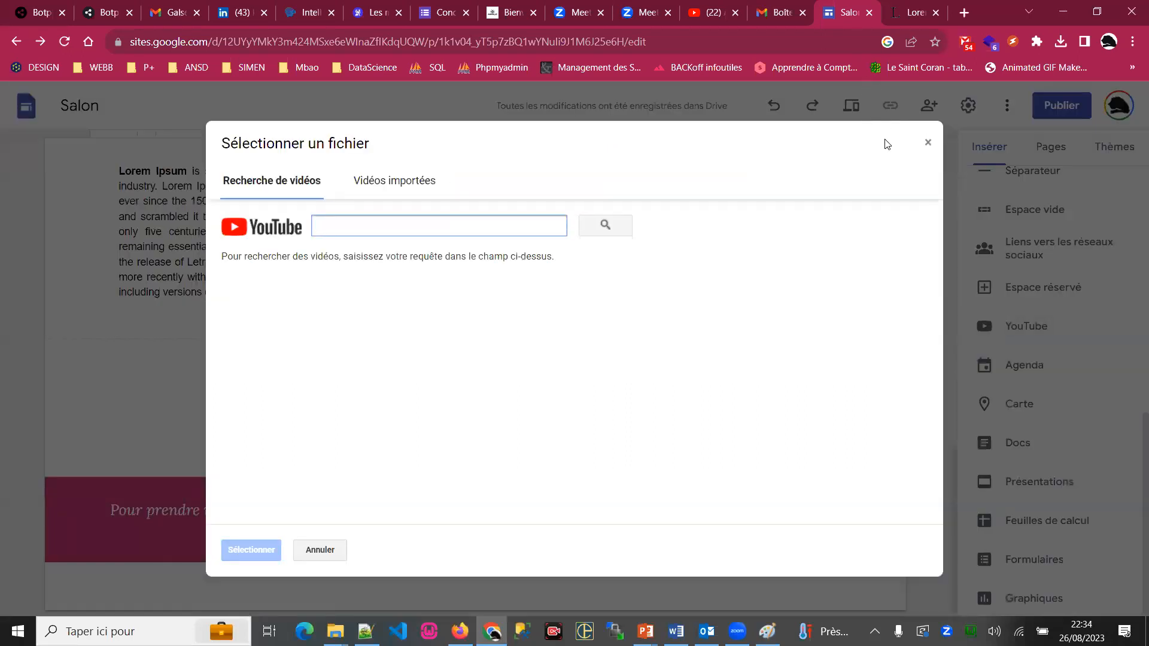
{"action": "left_click", "coordinate": [930, 144]}
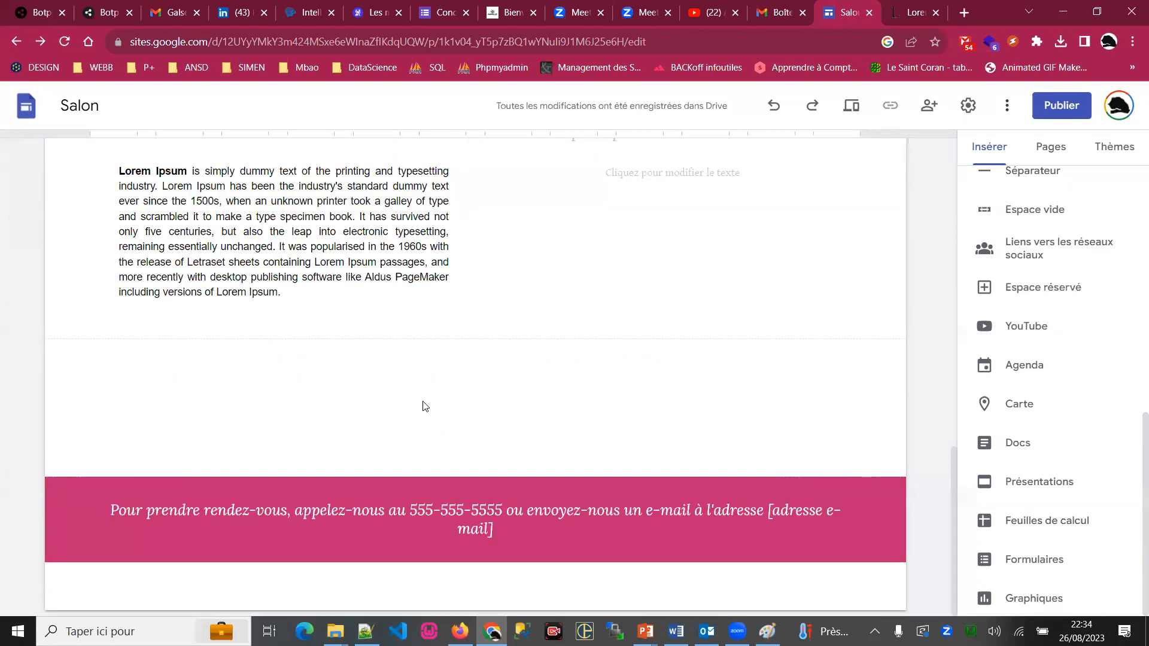
Insert an image-beside-text content block below the Lorem Ipsum section and open the YouTube video picker for its placeholder.
{"action": "scroll", "coordinate": [910, 355], "scroll_direction": "up", "scroll_amount": 1}
{"action": "scroll", "coordinate": [1072, 293], "scroll_direction": "up", "scroll_amount": 5}
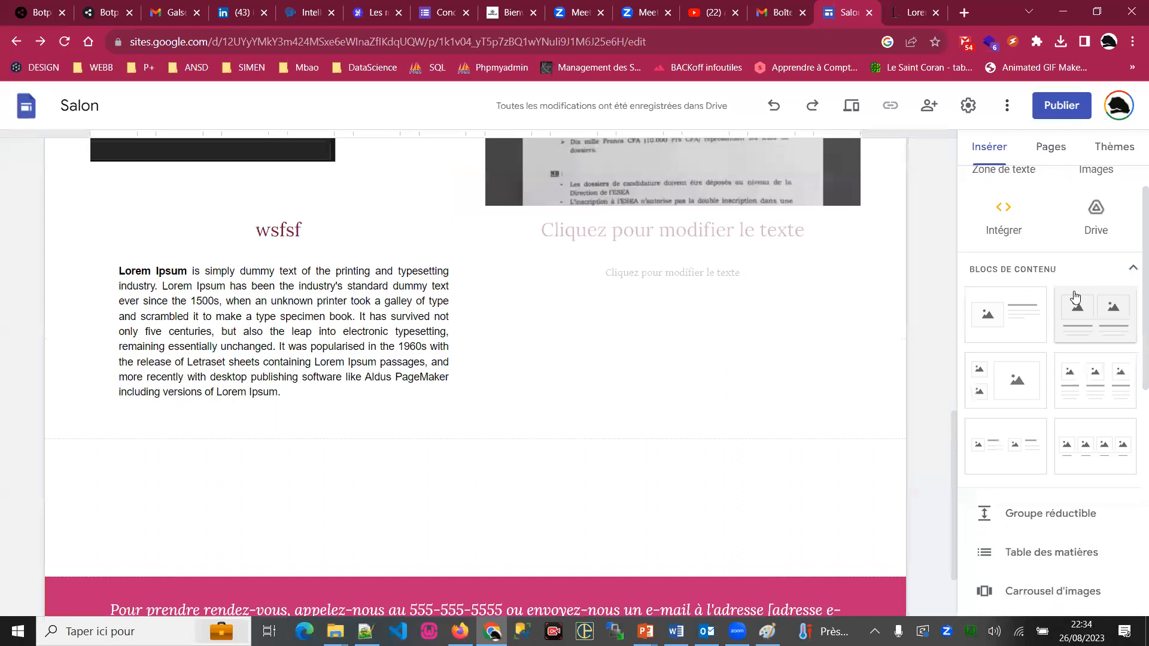
{"action": "scroll", "coordinate": [1078, 335], "scroll_direction": "down", "scroll_amount": 2}
{"action": "left_click", "coordinate": [1016, 228]}
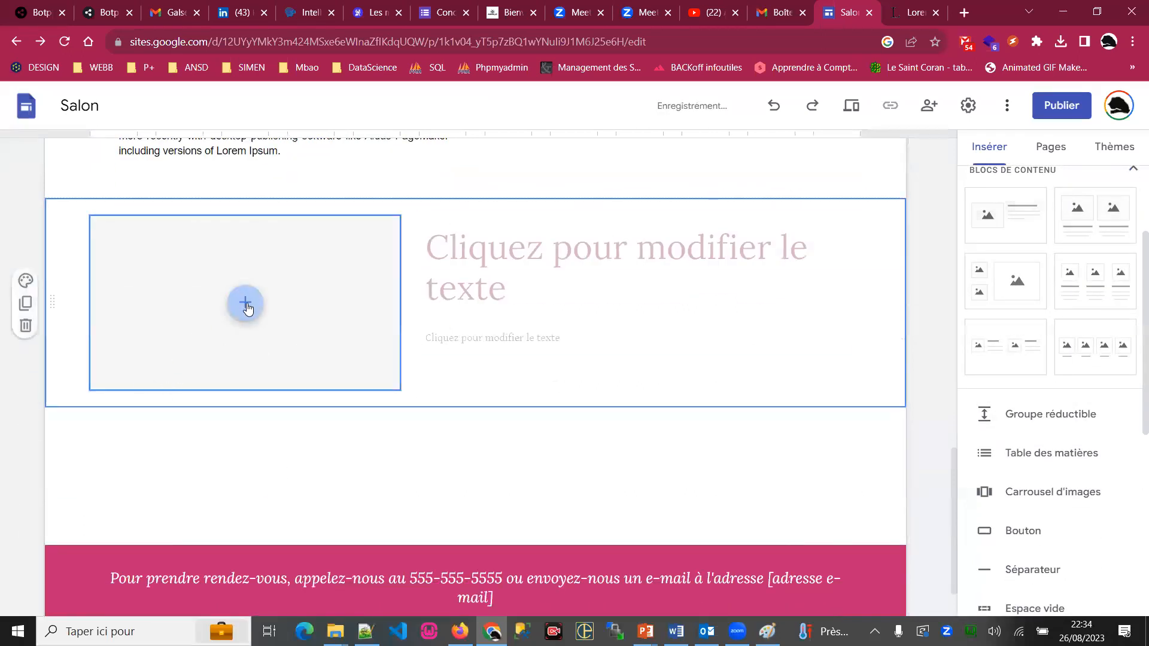
{"action": "left_click", "coordinate": [246, 304]}
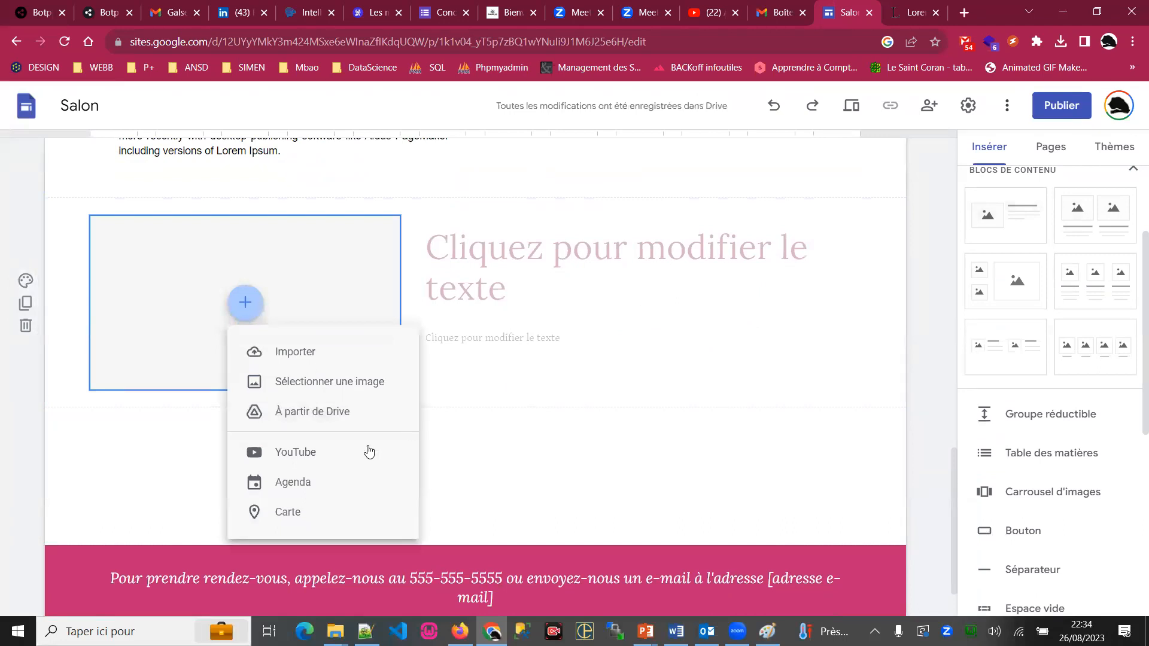
{"action": "left_click", "coordinate": [300, 453]}
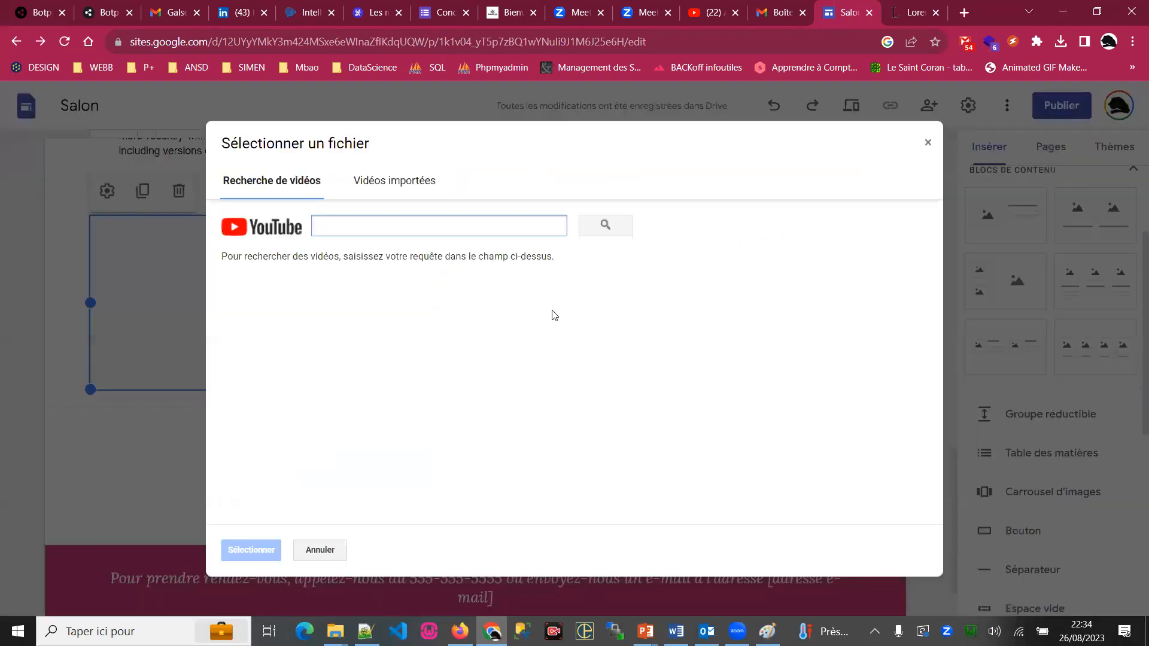
Open the "Programme de formation initiation au Big data" video in the YouTube tab and copy its URL without the time parameter.
{"action": "left_click", "coordinate": [727, 6]}
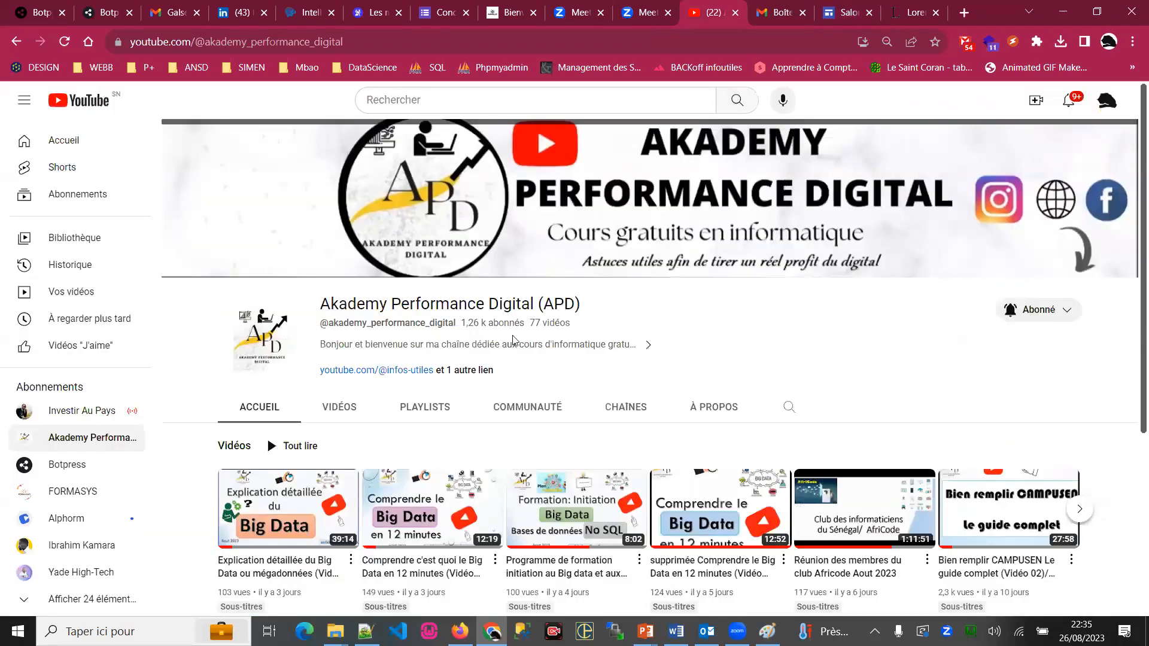
{"action": "scroll", "coordinate": [245, 365], "scroll_direction": "down", "scroll_amount": 3}
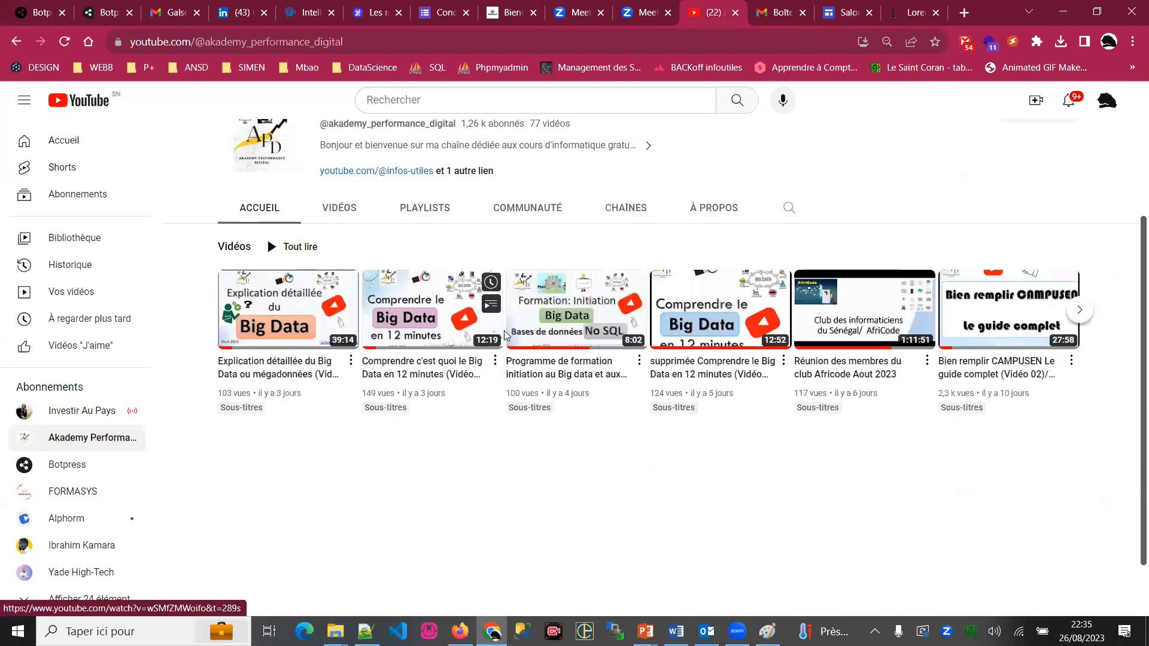
{"action": "left_click", "coordinate": [568, 309]}
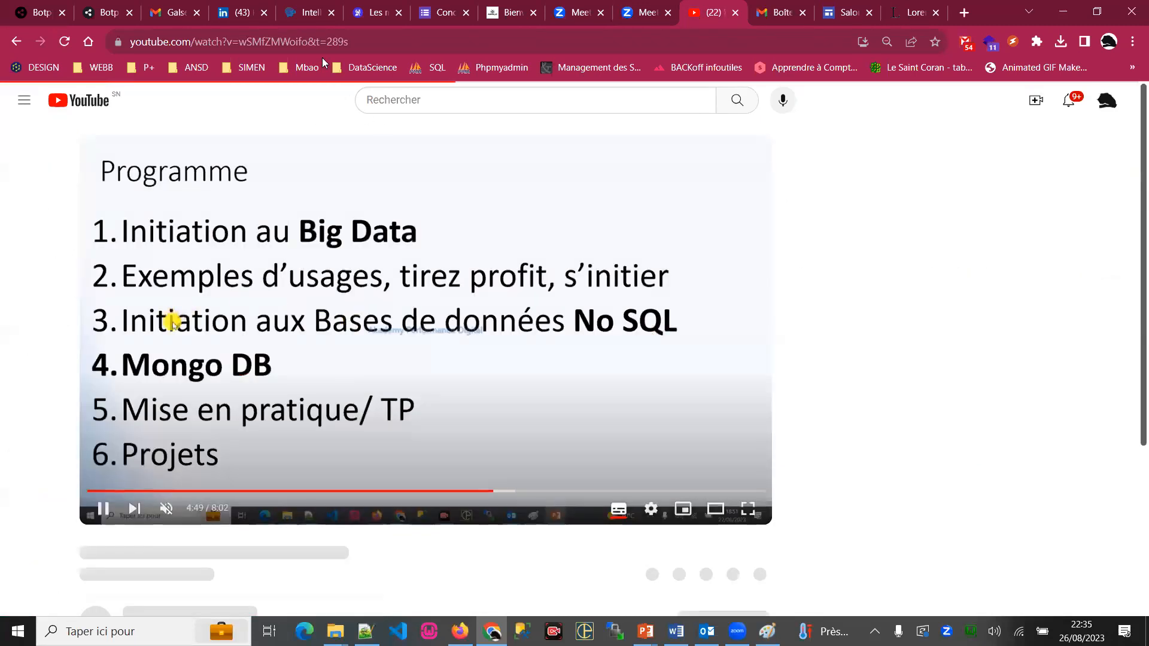
{"action": "left_click_drag", "start_coordinate": [307, 41], "coordinate": [600, 28]}
{"action": "key", "text": "BackSpace"}
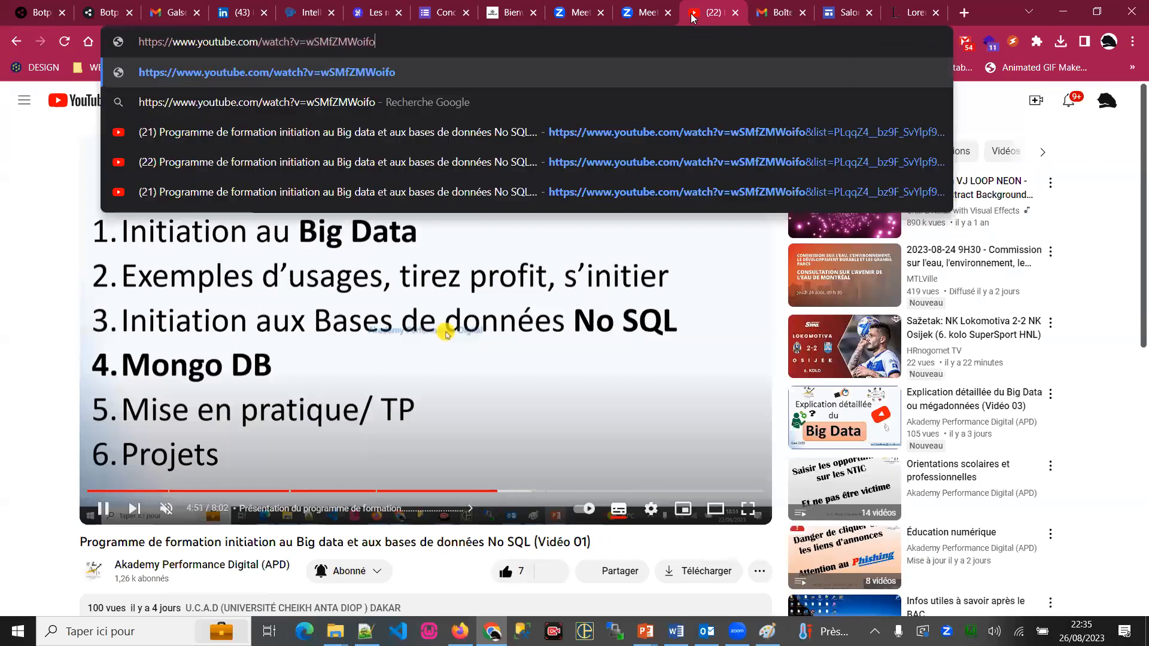
{"action": "key", "text": "Return"}
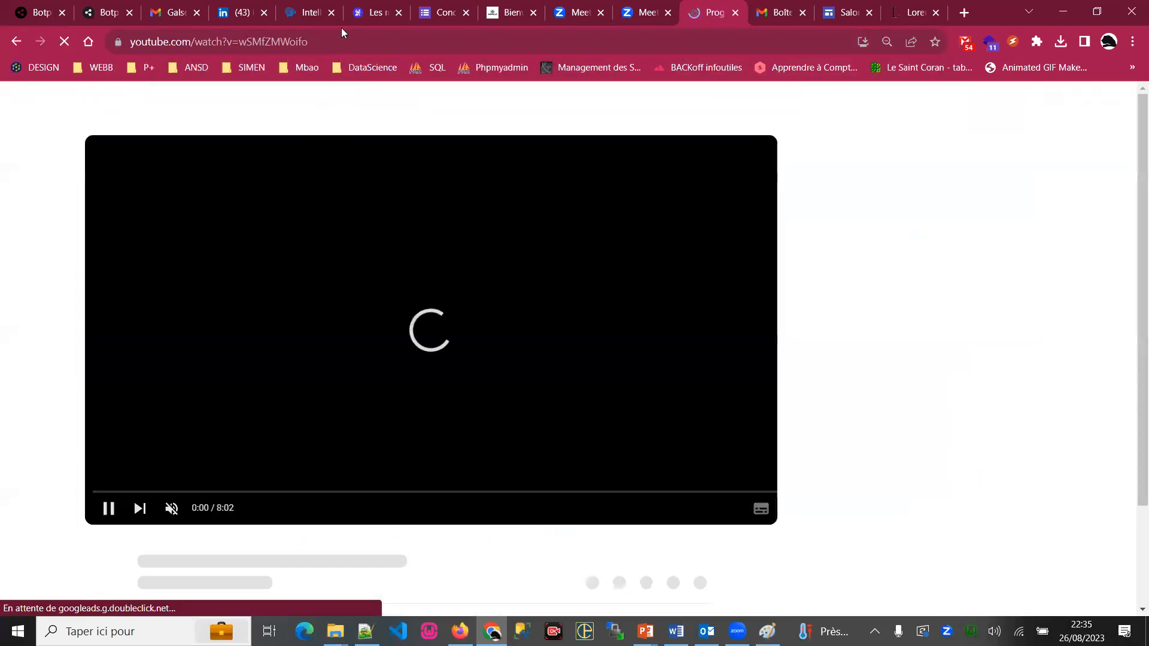
{"action": "left_click", "coordinate": [200, 41]}
{"action": "key", "text": "ctrl+c"}
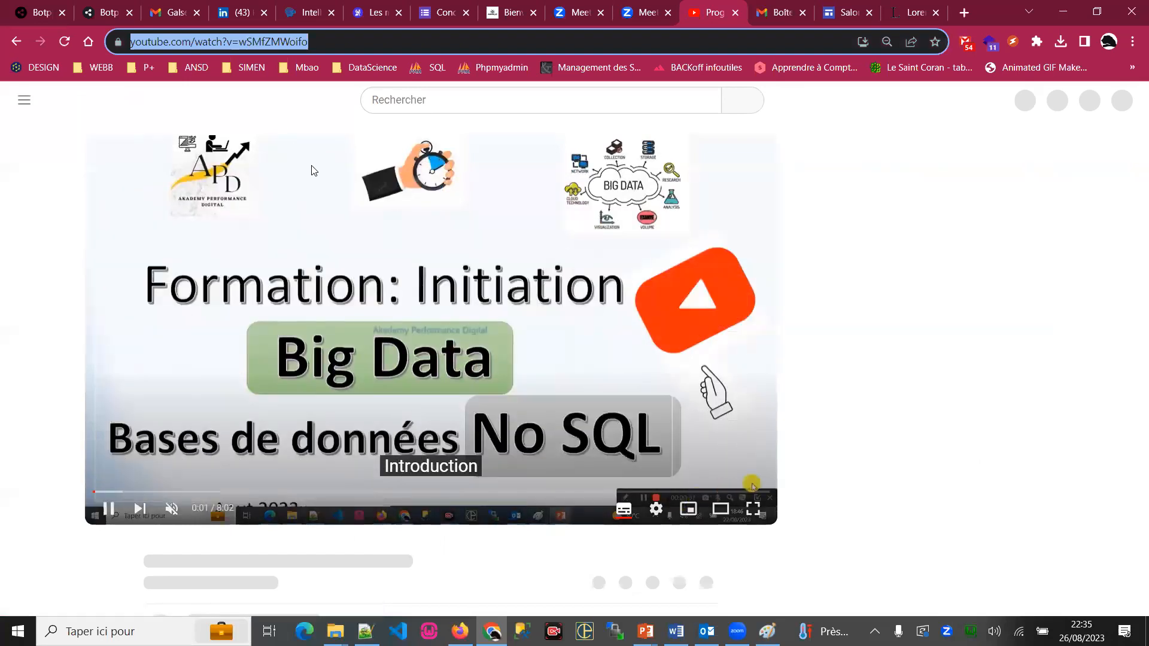
Switch back to the Salon site, search the video picker with the copied URL and insert the matching video into the block.
{"action": "left_click", "coordinate": [914, 12]}
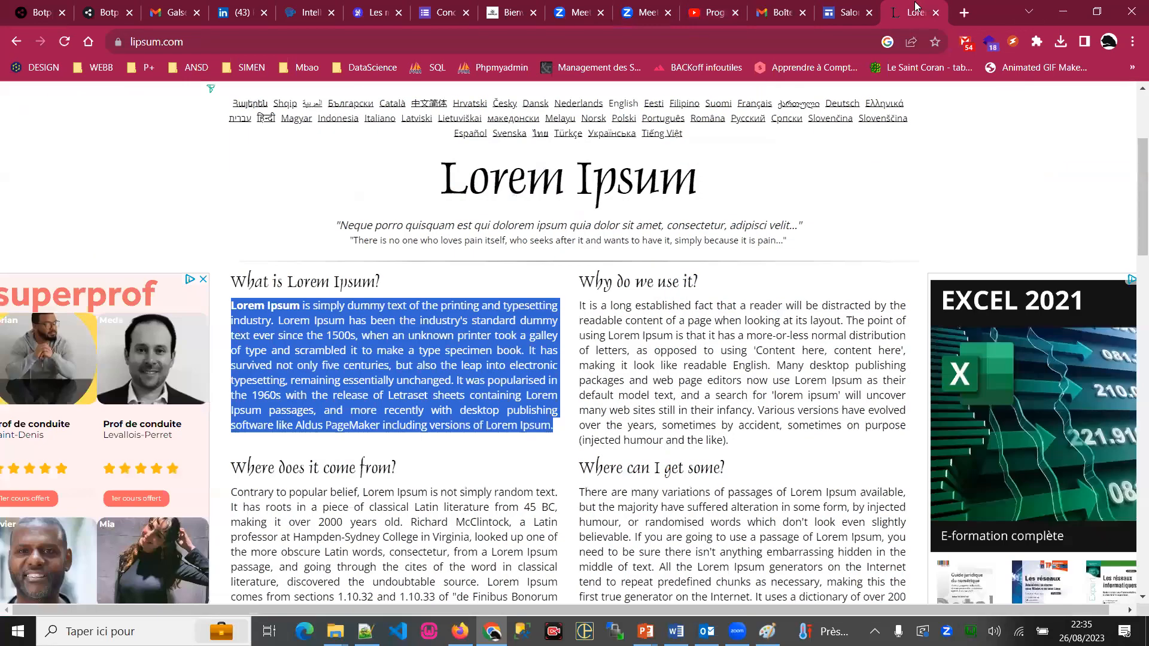
{"action": "left_click", "coordinate": [844, 12]}
{"action": "key", "text": "ctrl+v"}
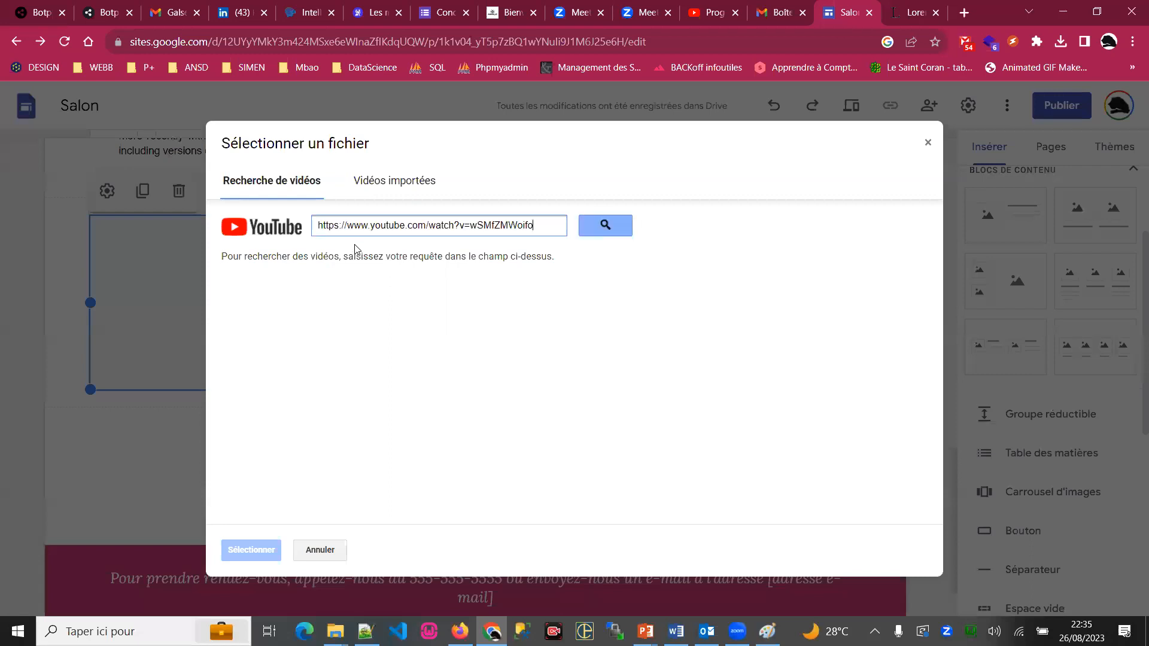
{"action": "left_click", "coordinate": [595, 225]}
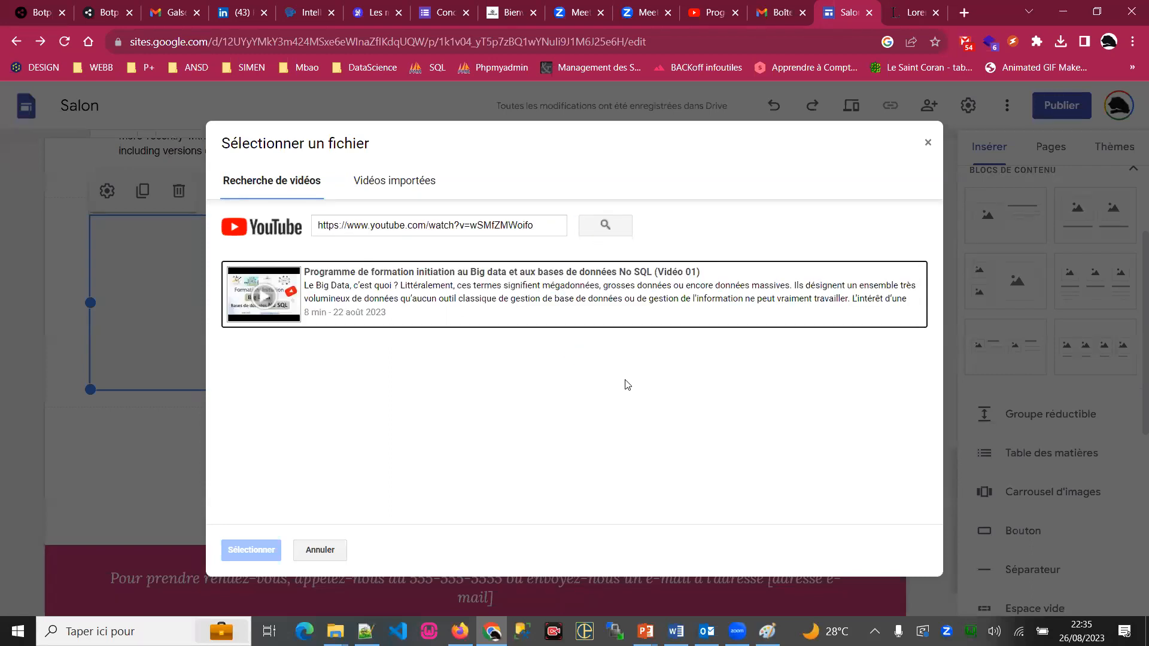
{"action": "left_click", "coordinate": [482, 309]}
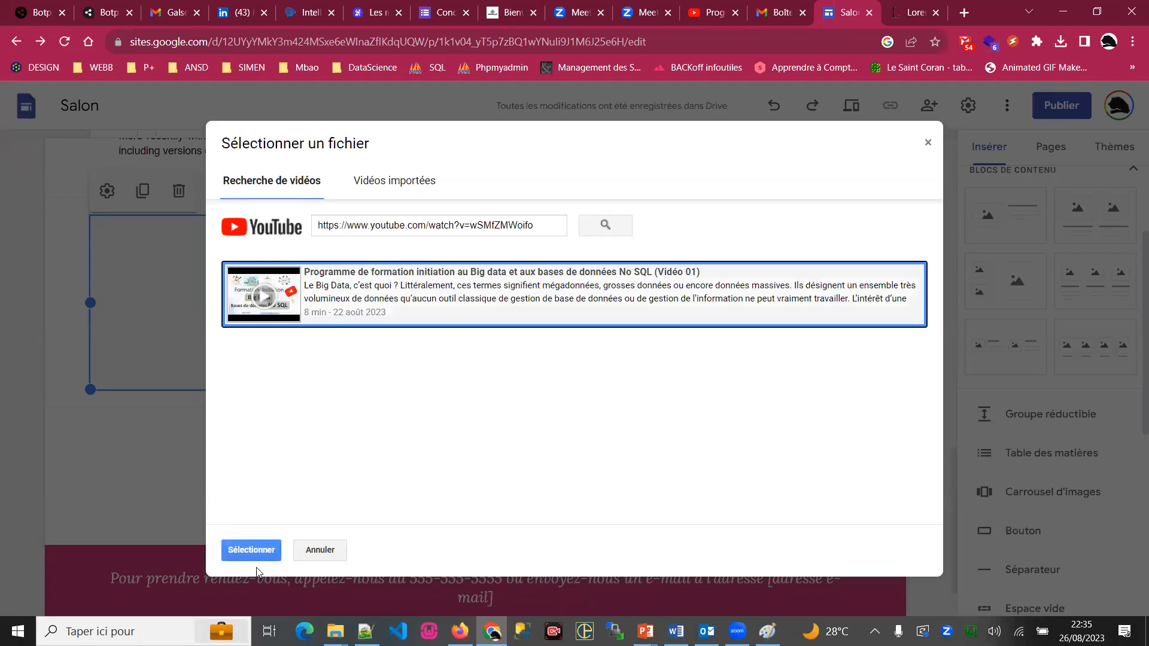
{"action": "left_click", "coordinate": [257, 550]}
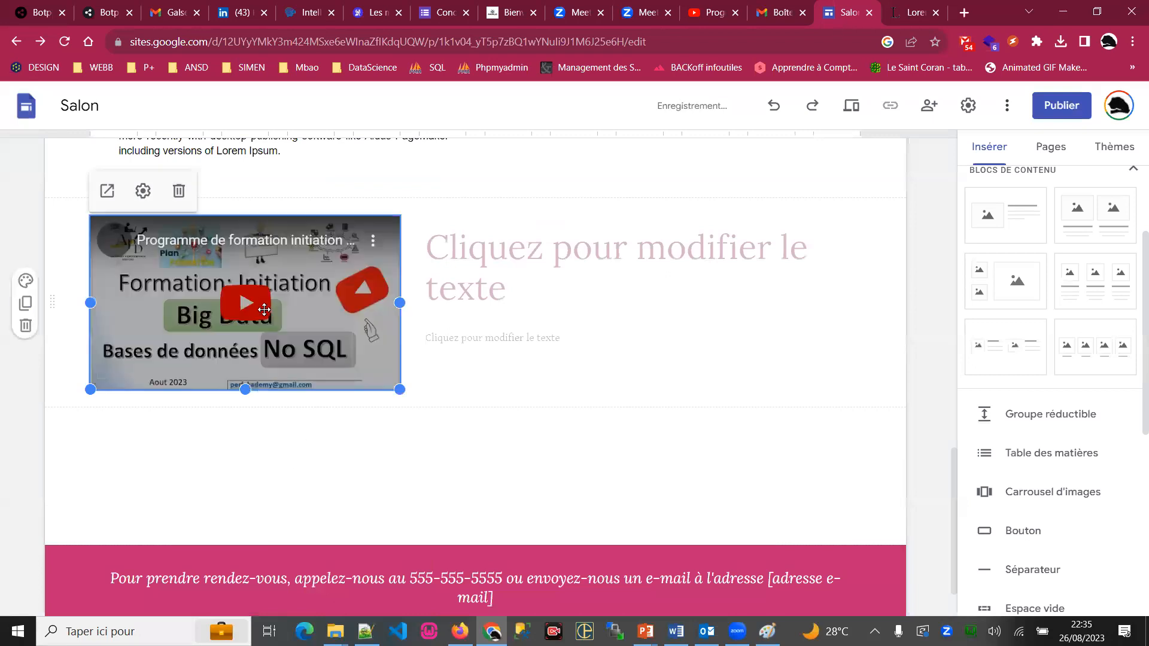
Title the video's block "présnetation du lycée" and fill its description with "dsqjbdmsq d qmjsd w dmQ".
{"action": "left_click", "coordinate": [493, 251]}
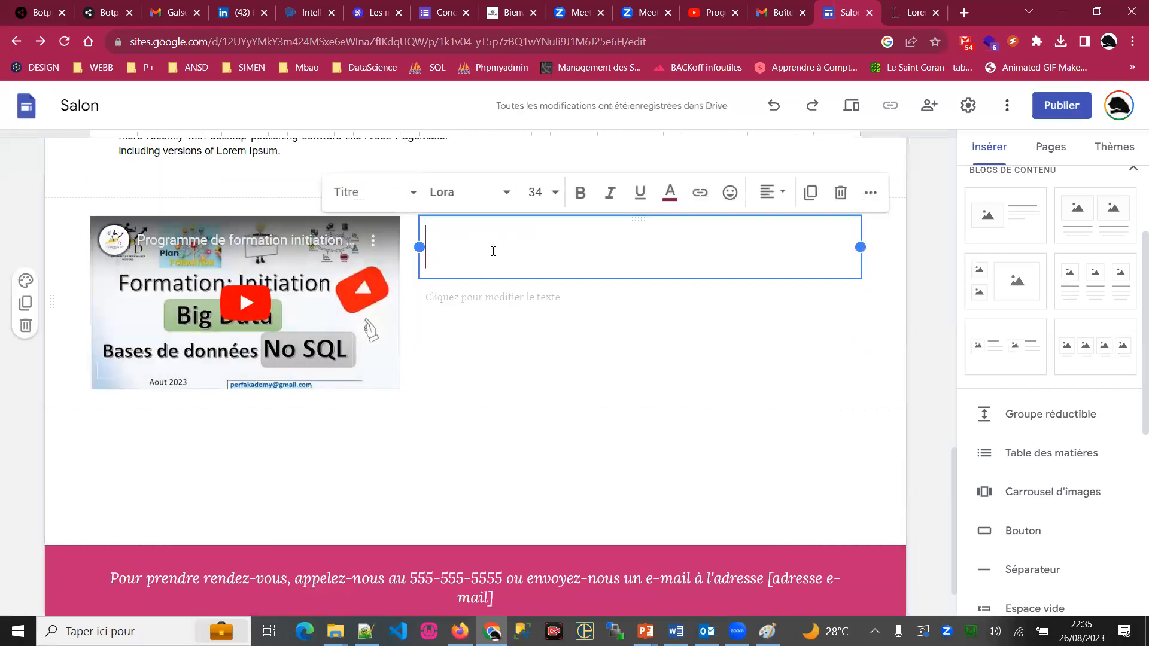
{"action": "type", "text": "présnet"}
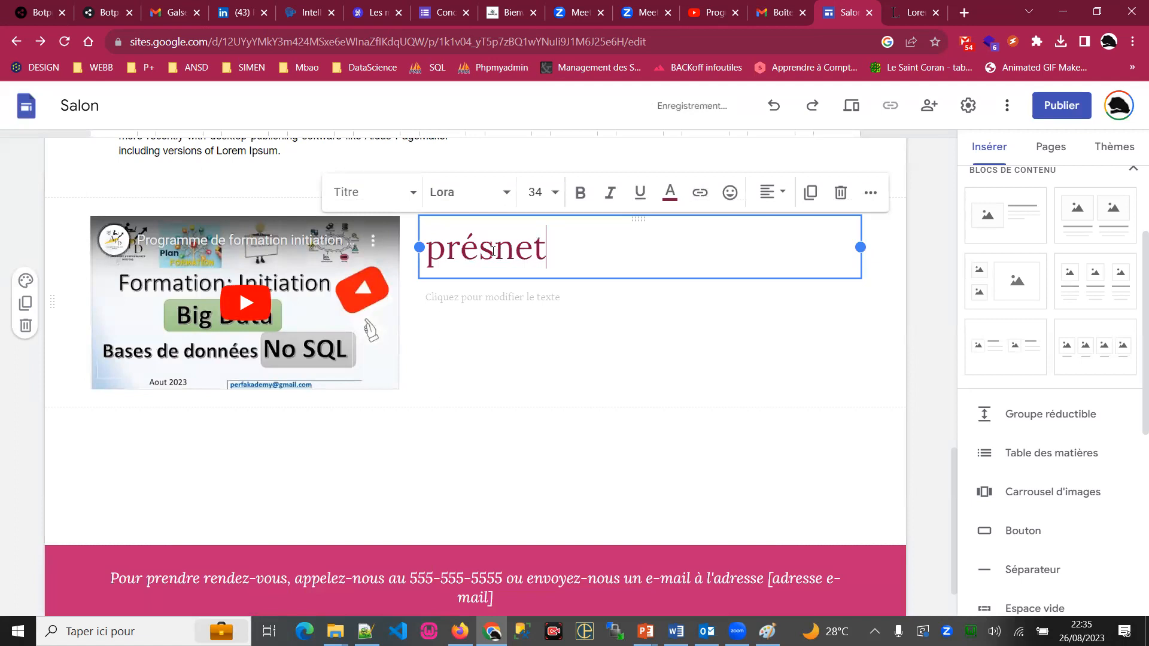
{"action": "type", "text": "ation du lycée"}
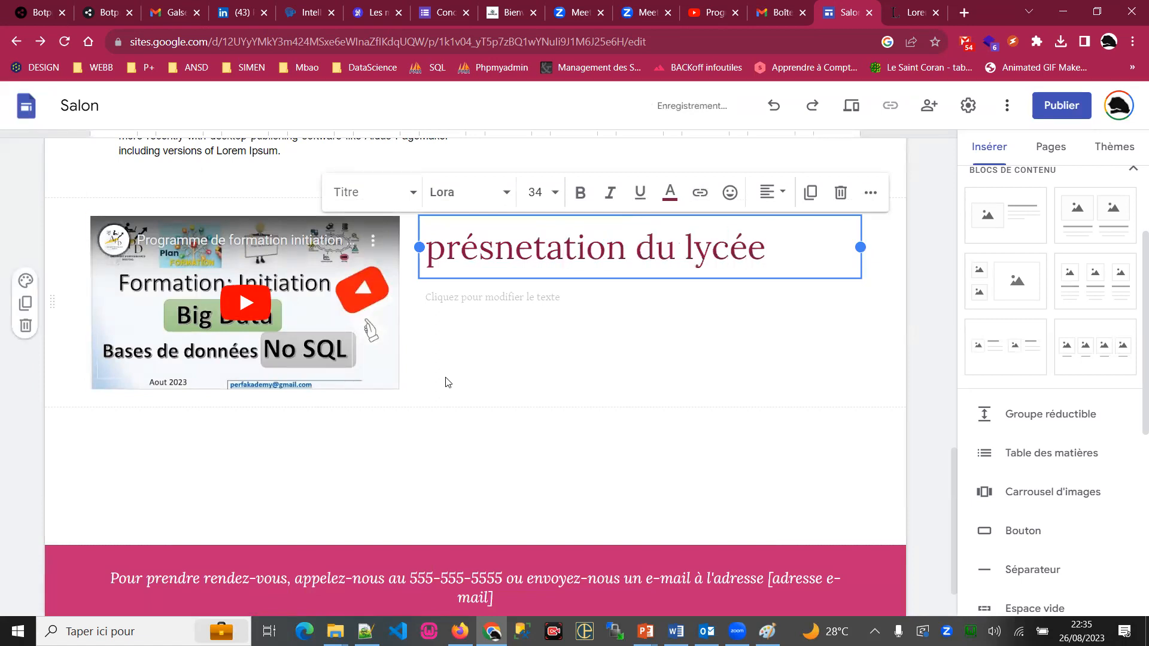
{"action": "left_click", "coordinate": [472, 306]}
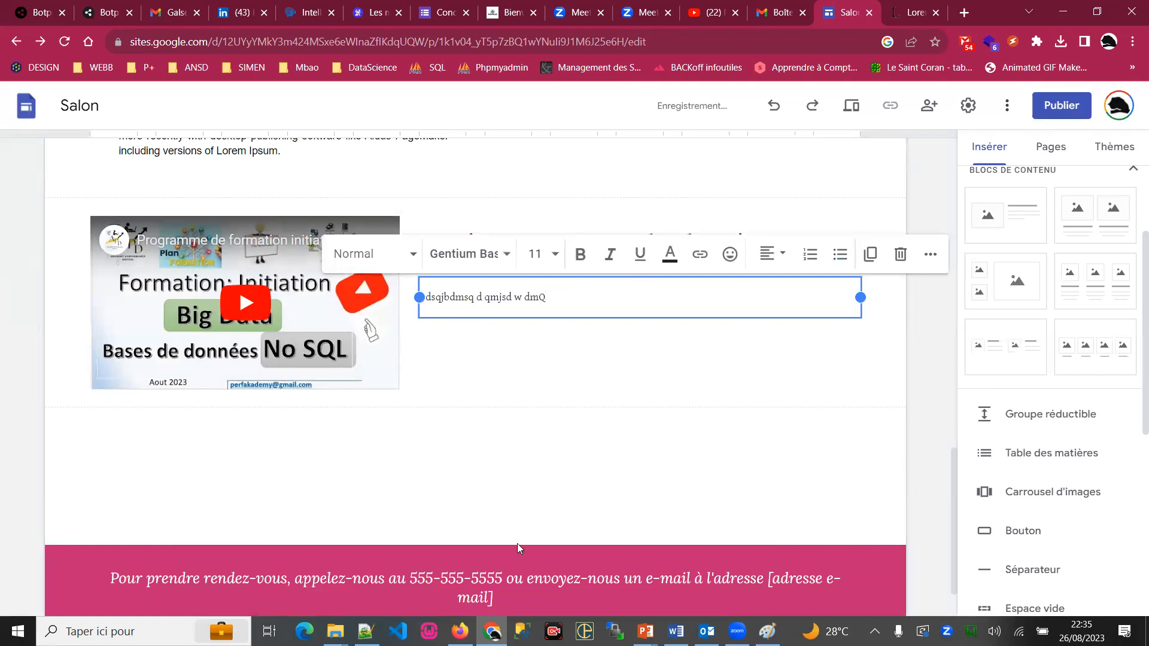
Replace the home page's header title with "LYCEE DE MBORO".
{"action": "scroll", "coordinate": [517, 543], "scroll_direction": "up", "scroll_amount": 20}
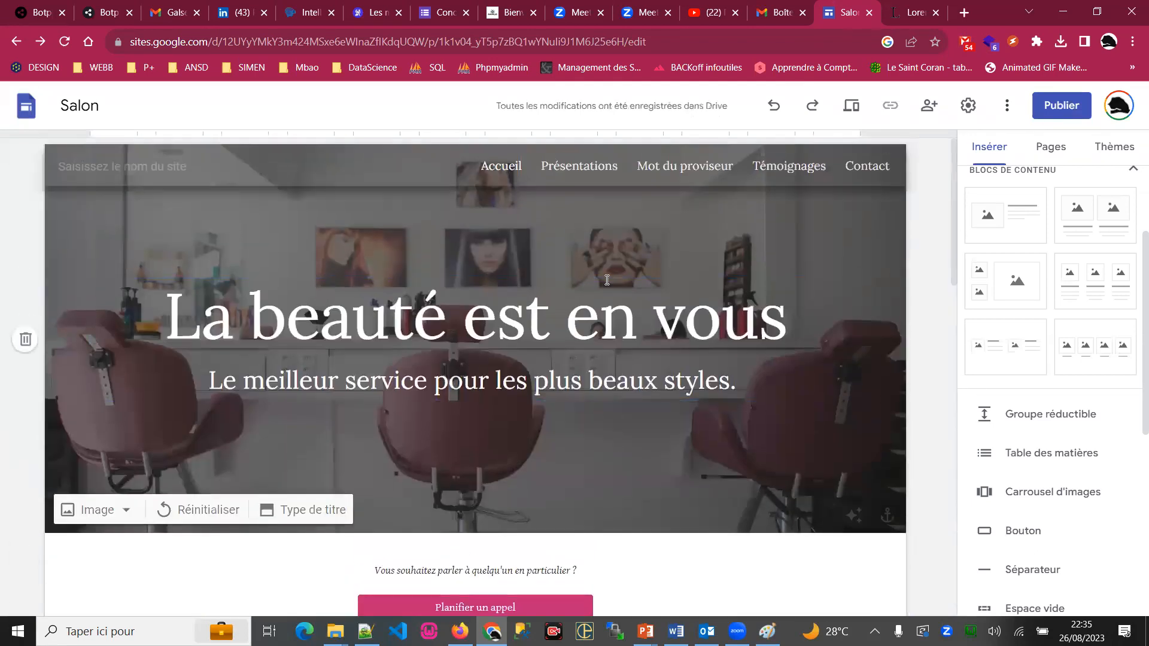
{"action": "triple_click", "coordinate": [422, 295]}
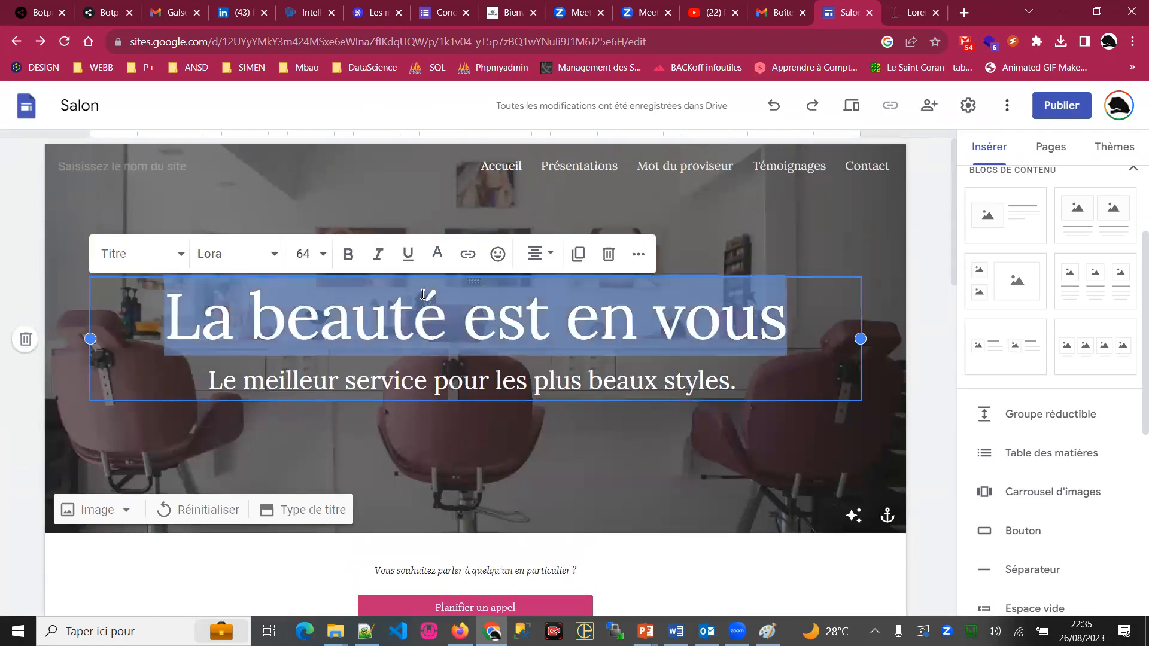
{"action": "type", "text": "LYC2E DE "}
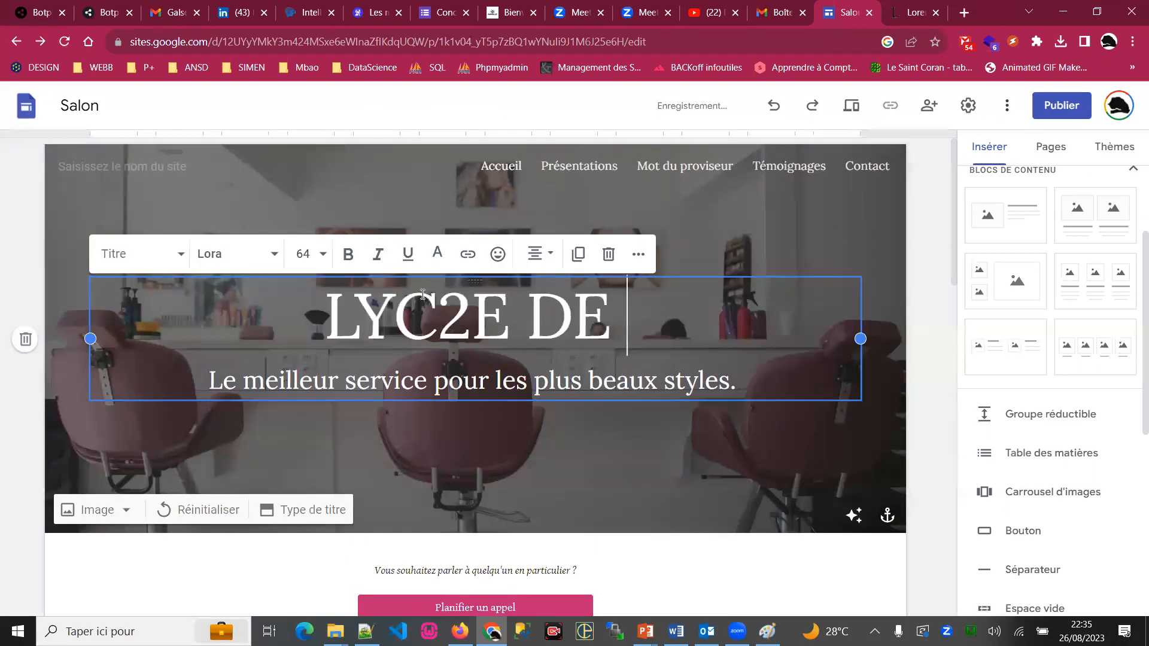
{"action": "type", "text": "MBORO"}
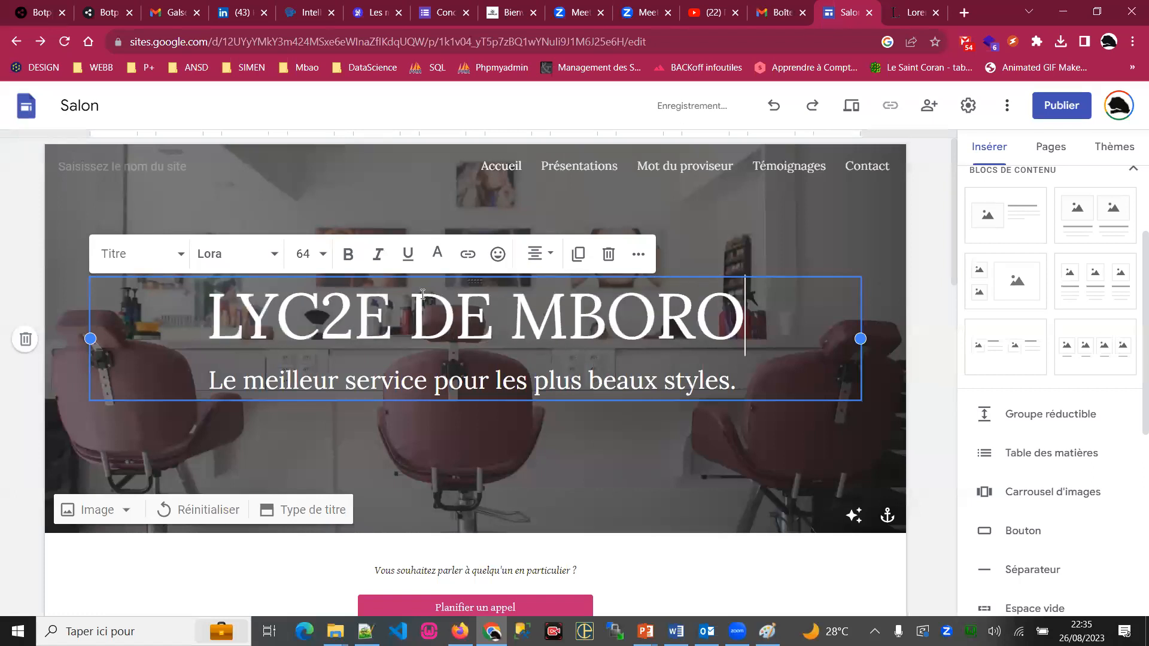
{"action": "left_click_drag", "start_coordinate": [320, 335], "coordinate": [346, 330]}
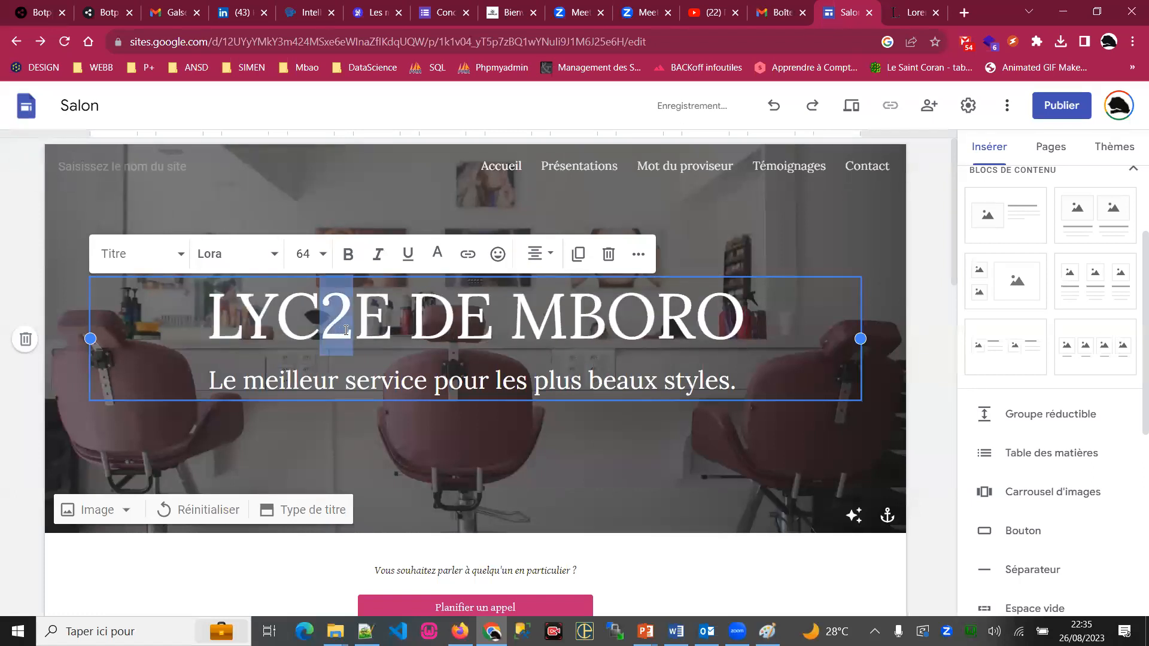
{"action": "type", "text": "E"}
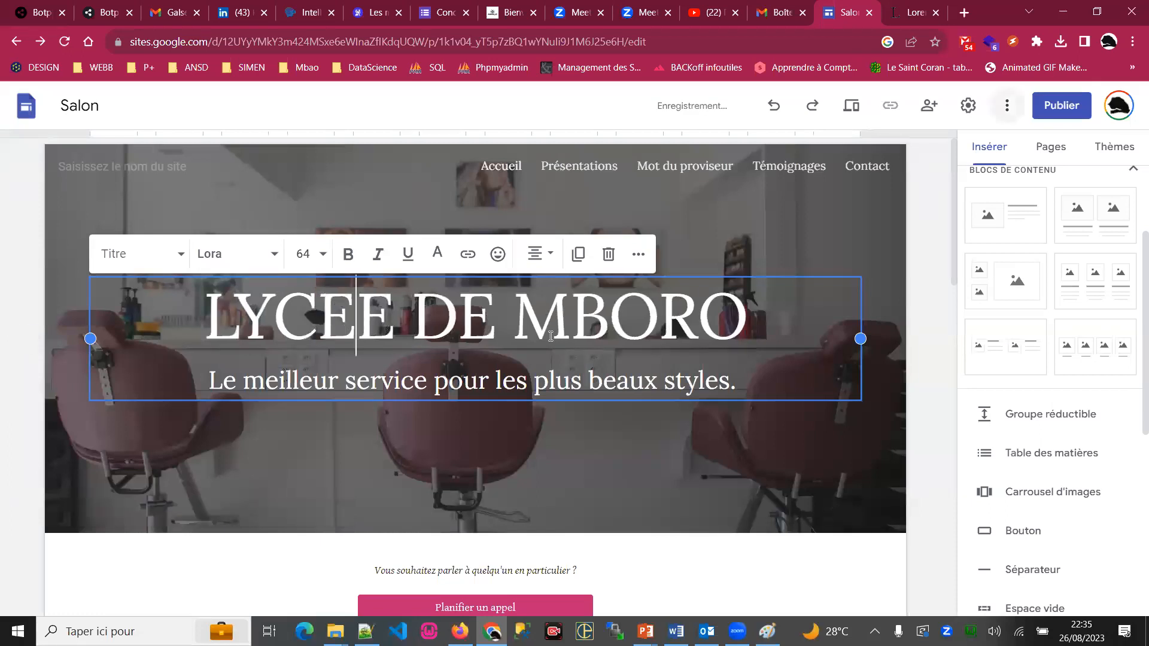
{"action": "left_click", "coordinate": [16, 352]}
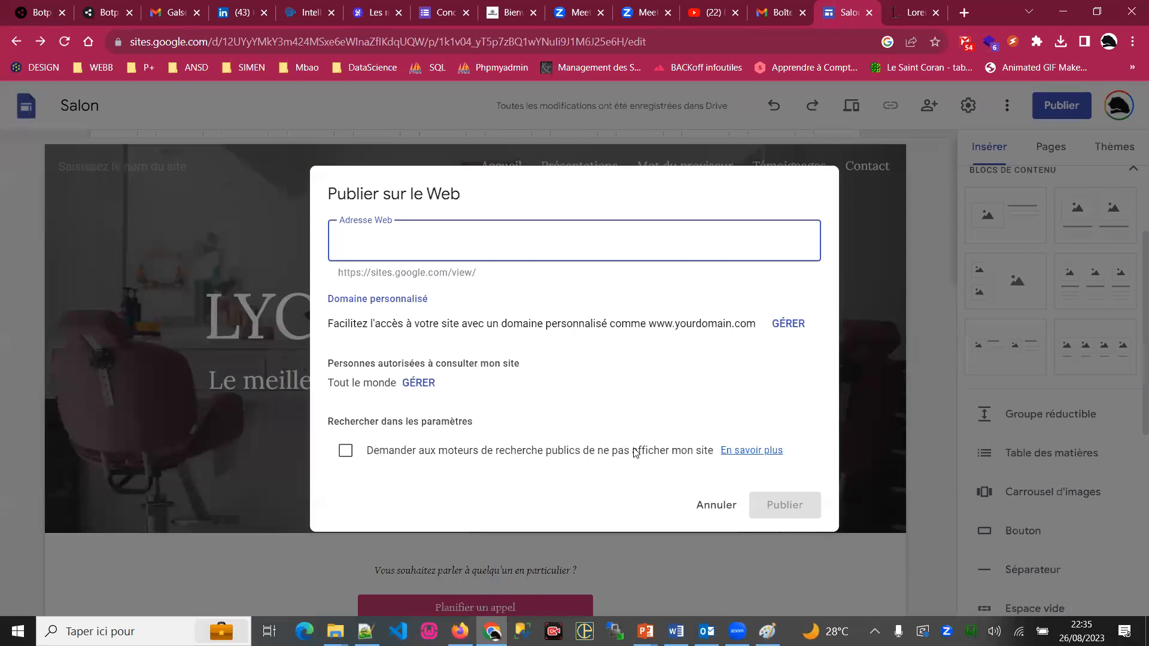
{"action": "left_click", "coordinate": [723, 506]}
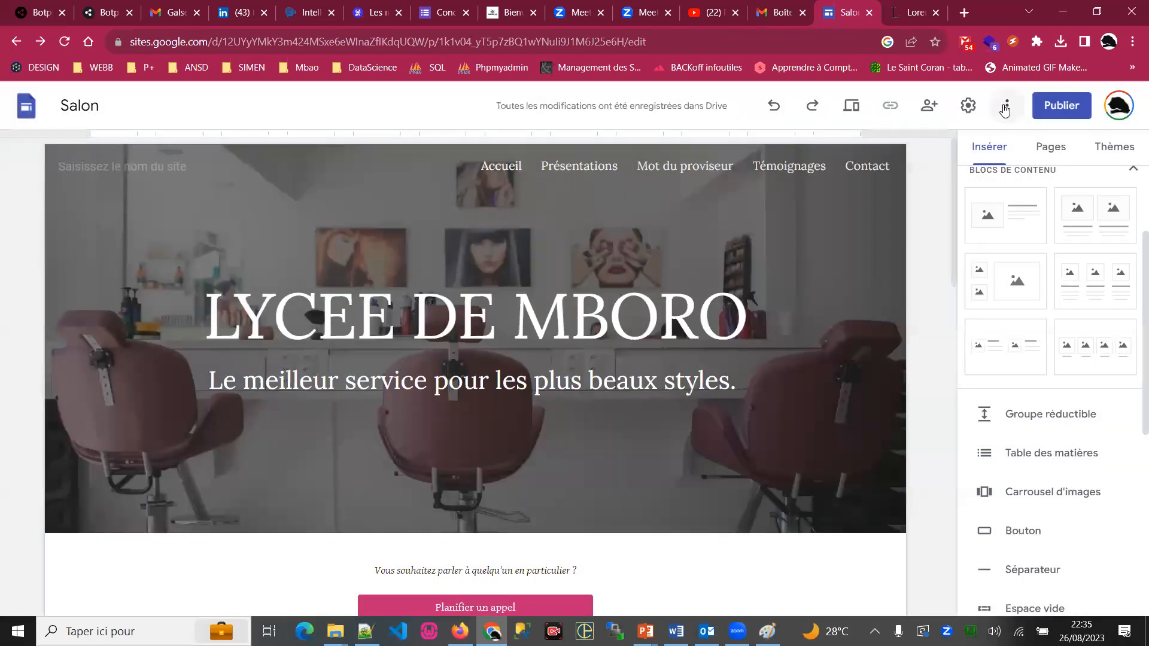
{"action": "left_click", "coordinate": [1005, 110]}
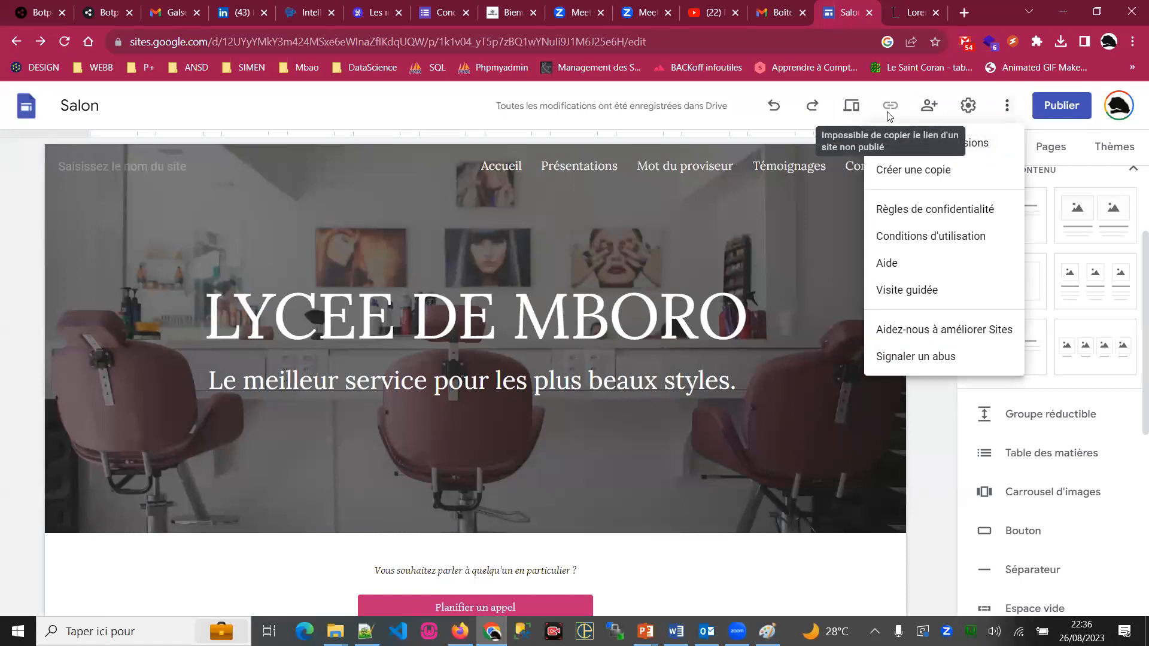
{"action": "left_click", "coordinate": [344, 104]}
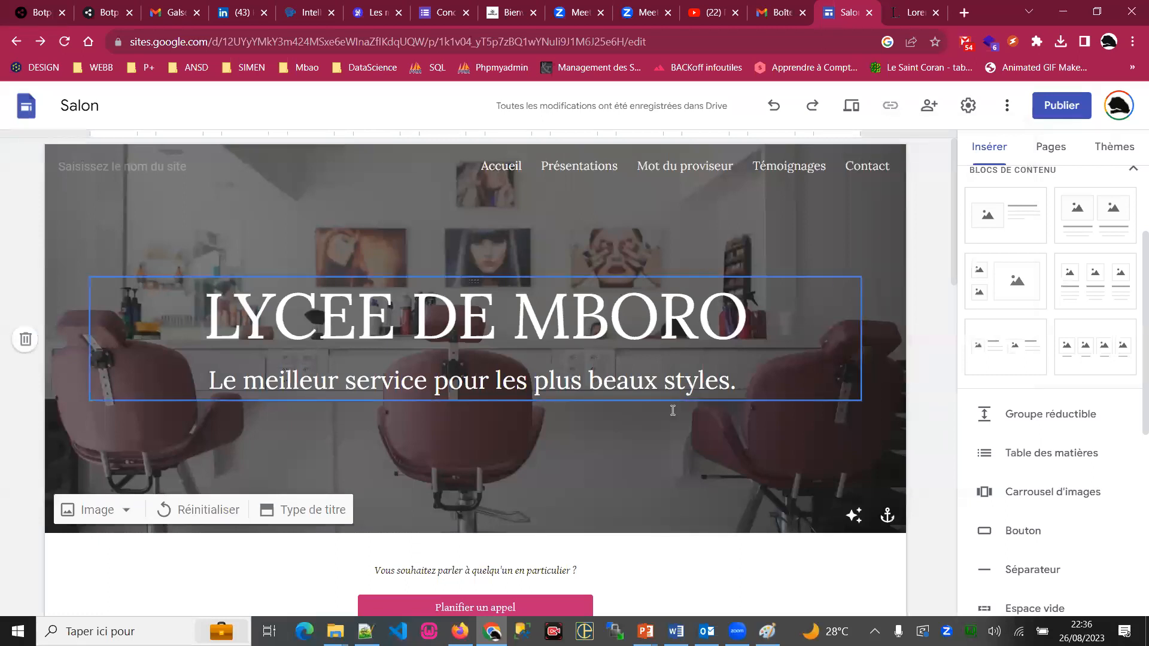
Switch to the PowerPoint slide show to check the "Déploiement" stage of the site outline, and return to the Salon site.
{"action": "left_click", "coordinate": [646, 631]}
{"action": "left_click", "coordinate": [727, 569]}
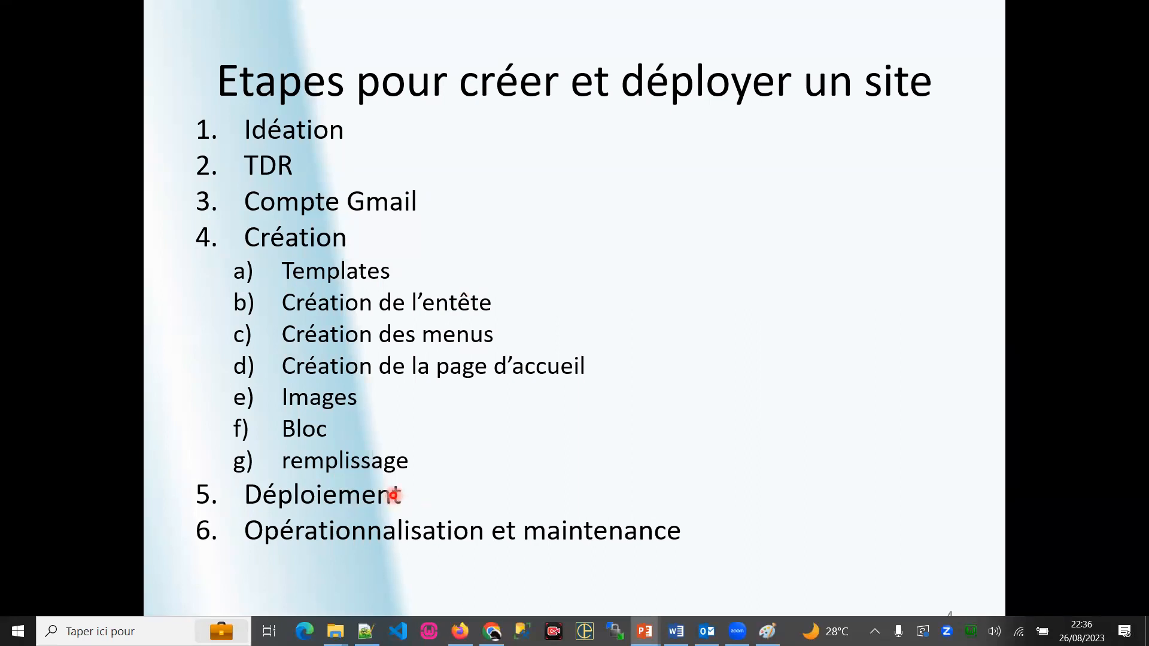
{"action": "key", "text": "alt+Tab"}
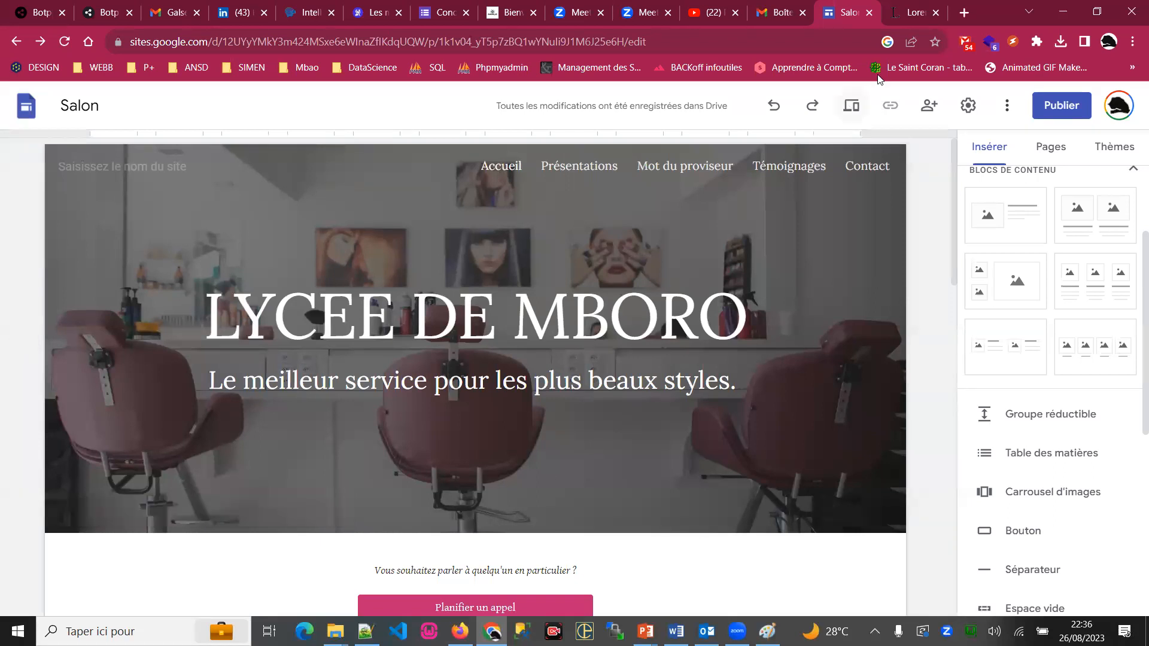
Start publishing the site to the web and try the addresses "jsqjdsqjdqdsqdpqdpsqid" and "ltics".
{"action": "left_click", "coordinate": [1068, 105]}
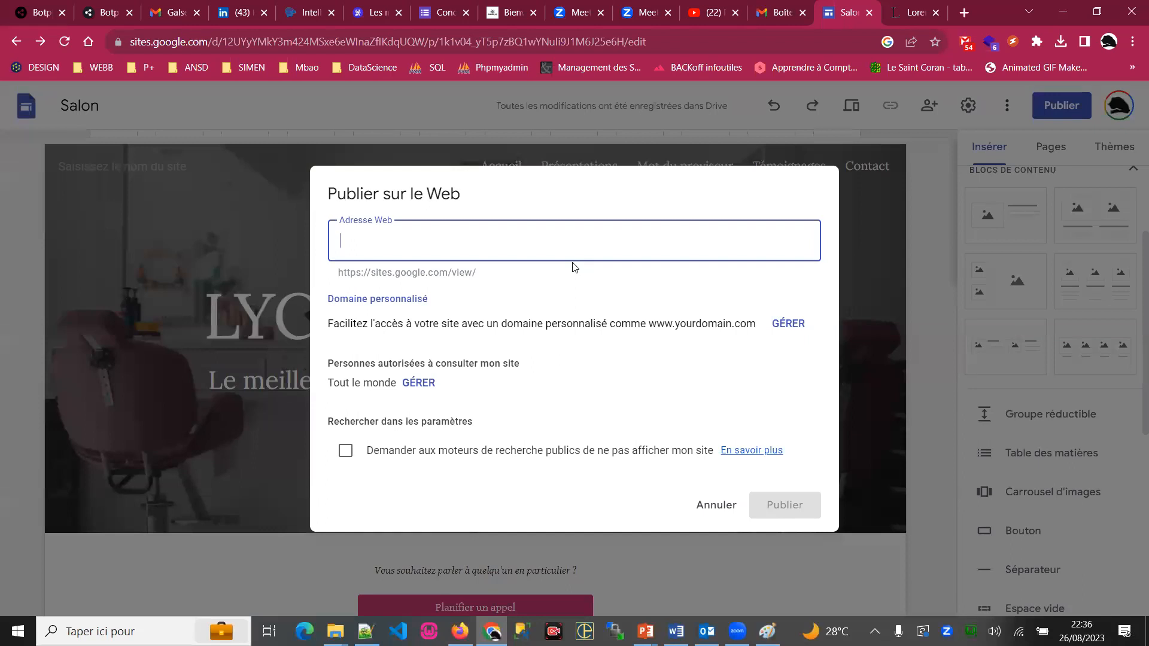
{"action": "type", "text": "jsqjdsqjdqdsqdpqdpsqid"}
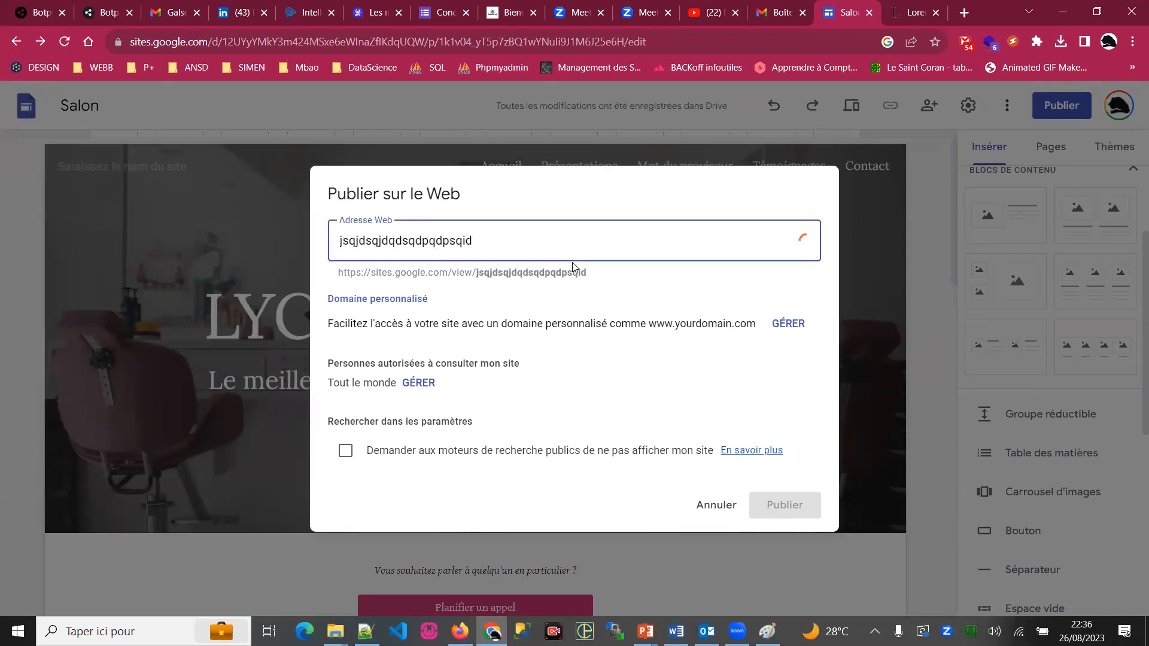
{"action": "key", "text": "ctrl+a"}
{"action": "type", "text": "ltics"}
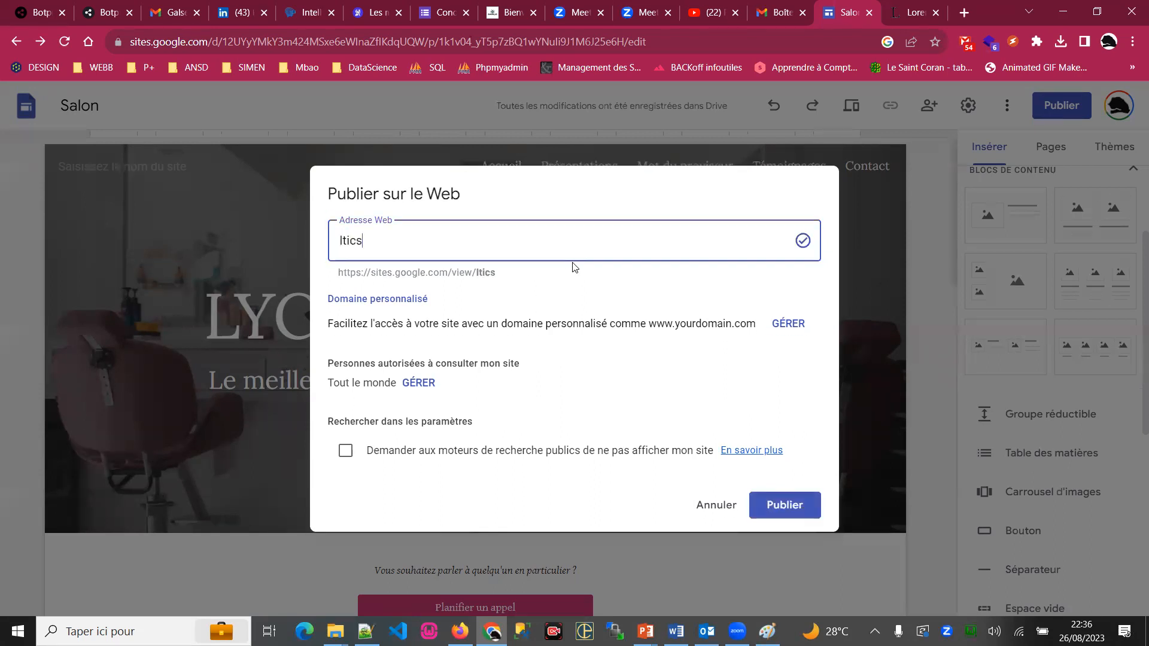
Try "lyceetaibaicsdembroro" as the site's web address.
{"action": "key", "text": "BackSpace"}
{"action": "key", "text": "BackSpace"}
{"action": "key", "text": "BackSpace"}
{"action": "key", "text": "BackSpace"}
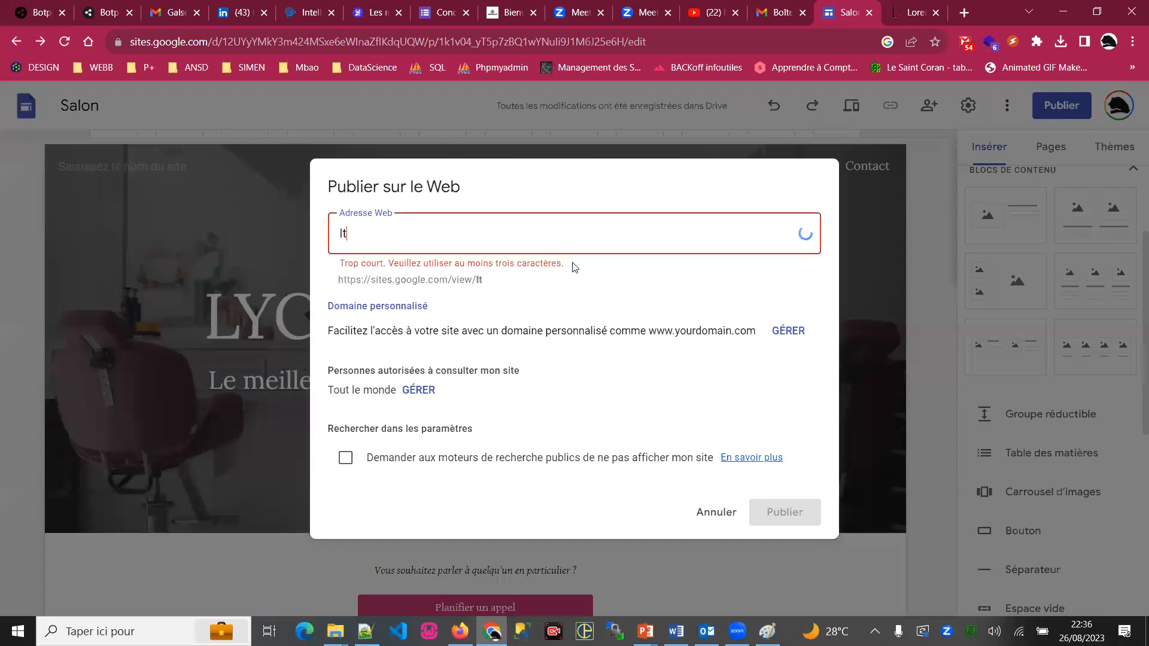
{"action": "type", "text": "ycee"}
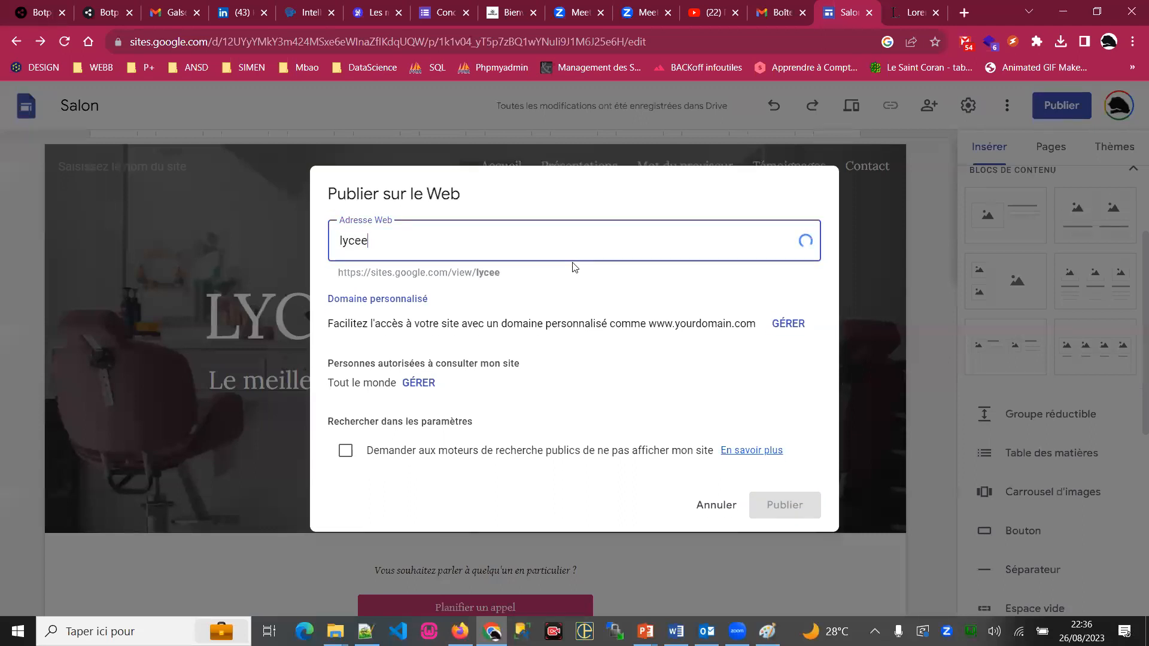
{"action": "type", "text": "taibaics"}
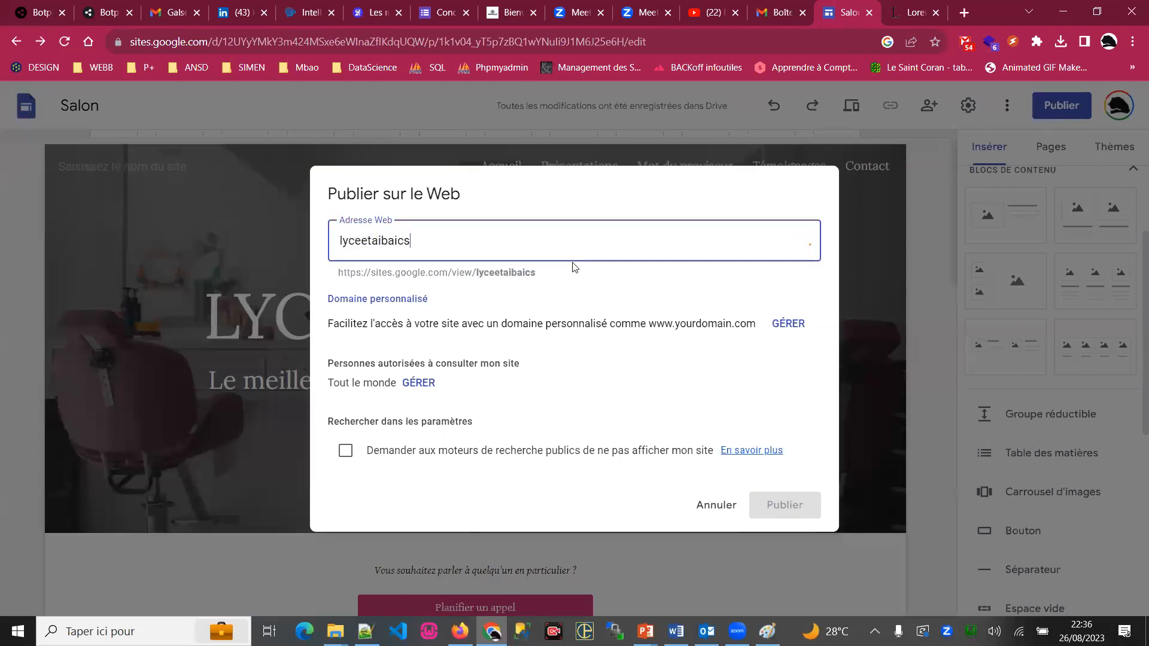
{"action": "type", "text": "dembroro"}
Set the web address to "ltics" and publish the site.
{"action": "double_click", "coordinate": [390, 240]}
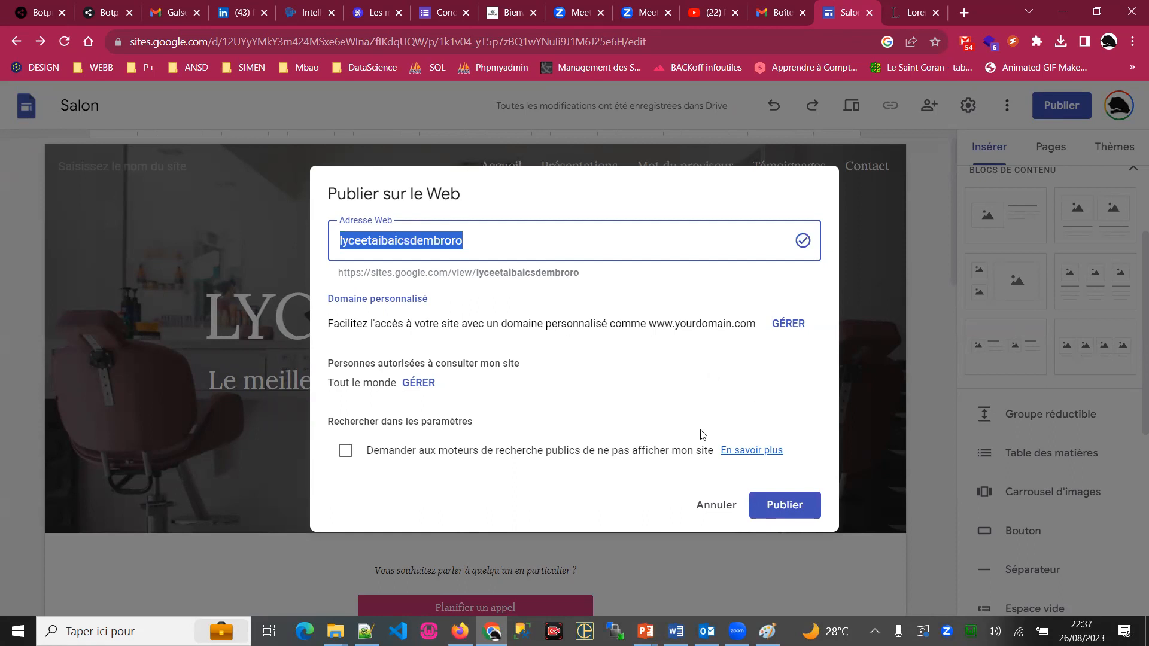
{"action": "type", "text": "ltics"}
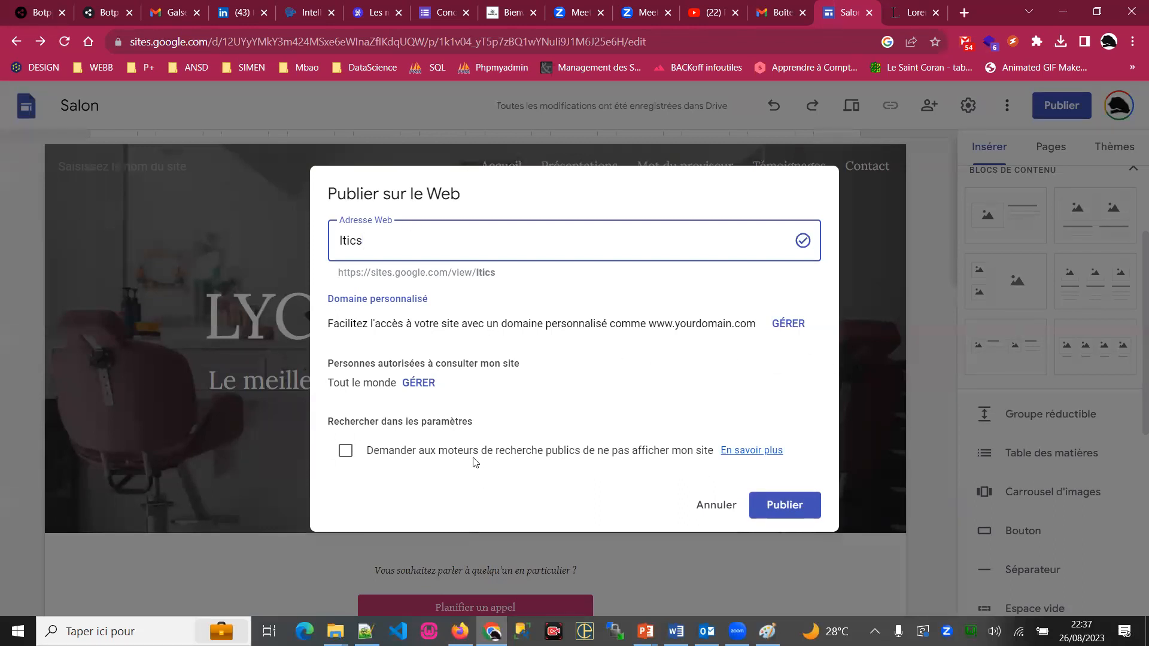
{"action": "left_click", "coordinate": [791, 506]}
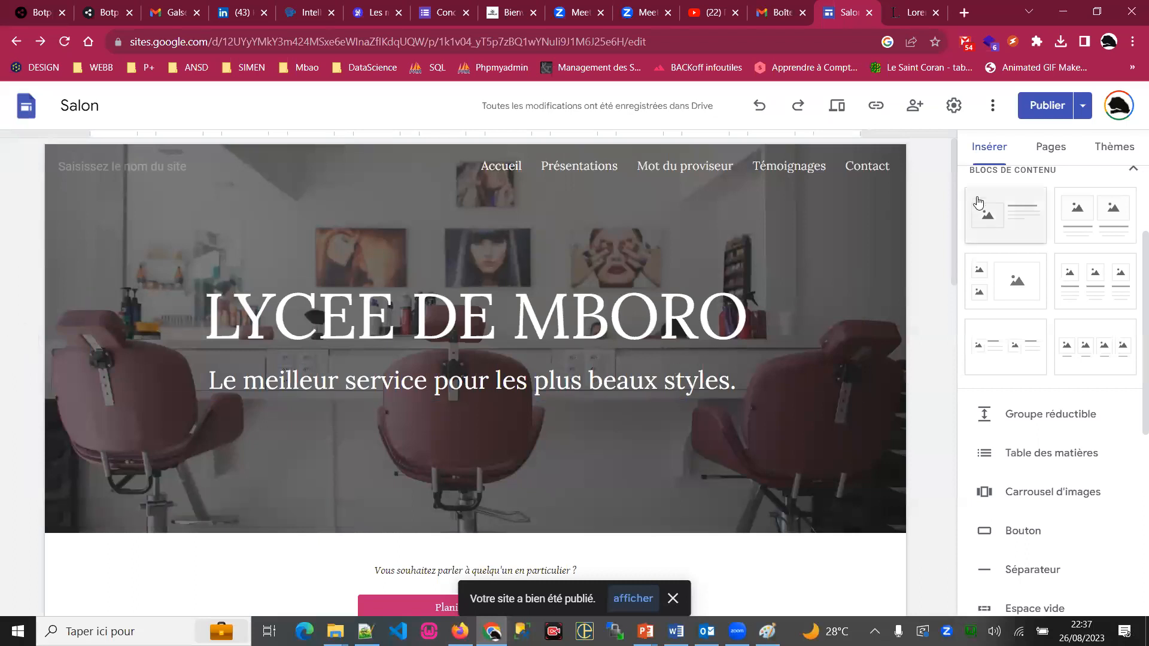
{"action": "left_click", "coordinate": [876, 106]}
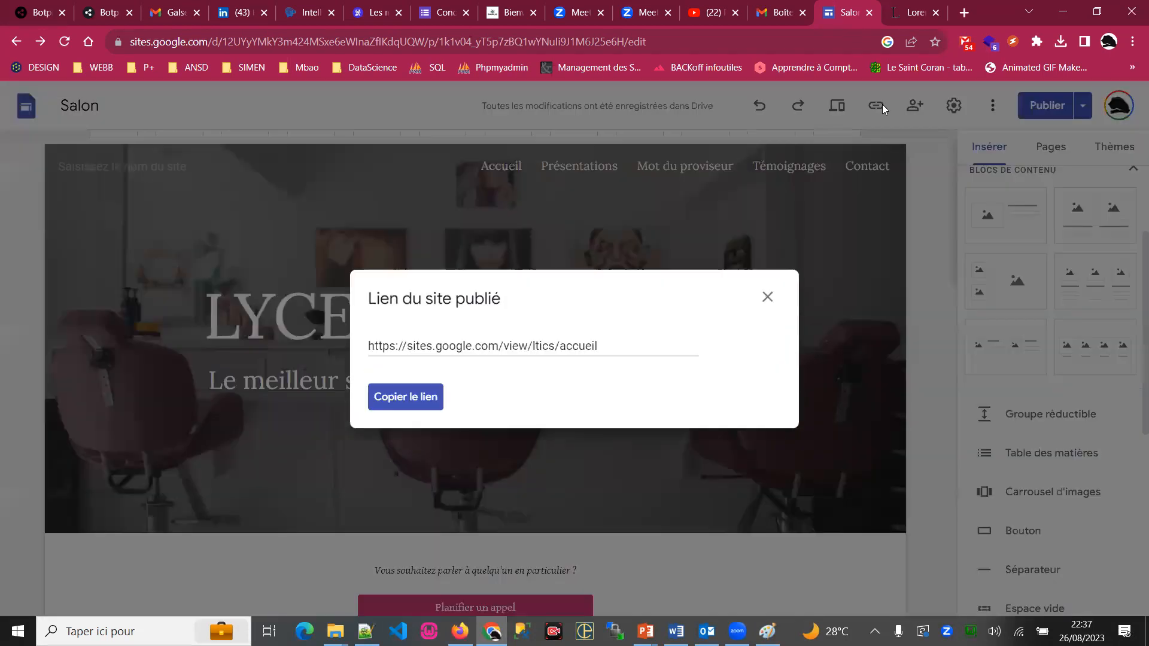
{"action": "left_click", "coordinate": [419, 398]}
{"action": "left_click", "coordinate": [304, 631]}
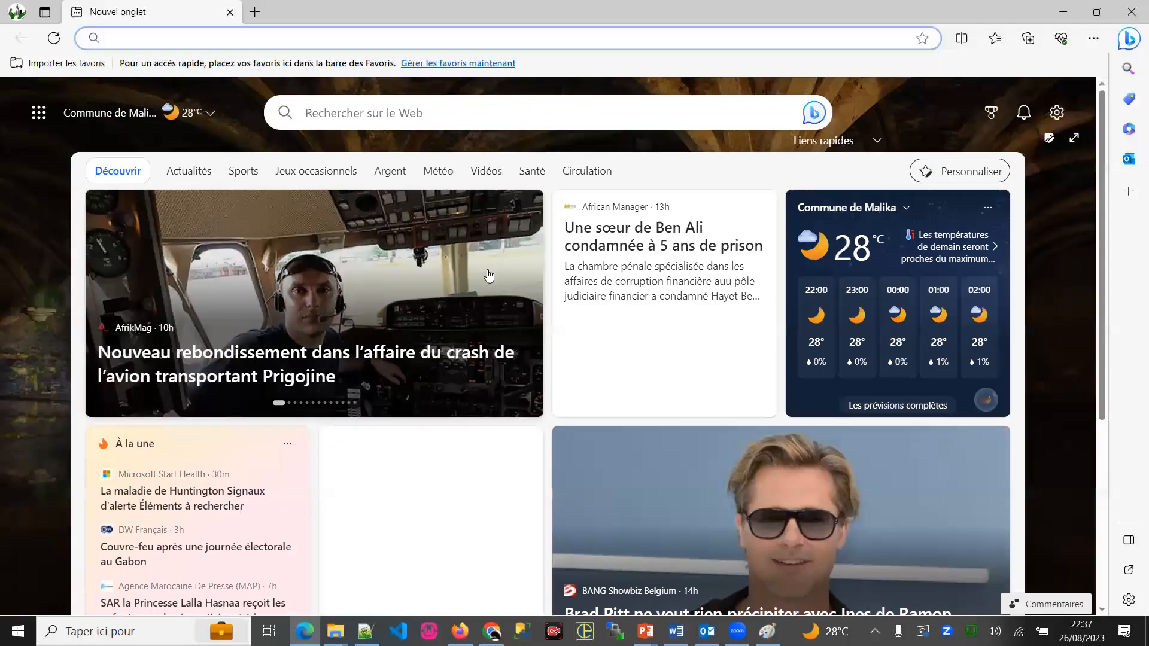
{"action": "type", "text": "https://sites.google.com/view/ltics/accueil"}
{"action": "key", "text": "Return"}
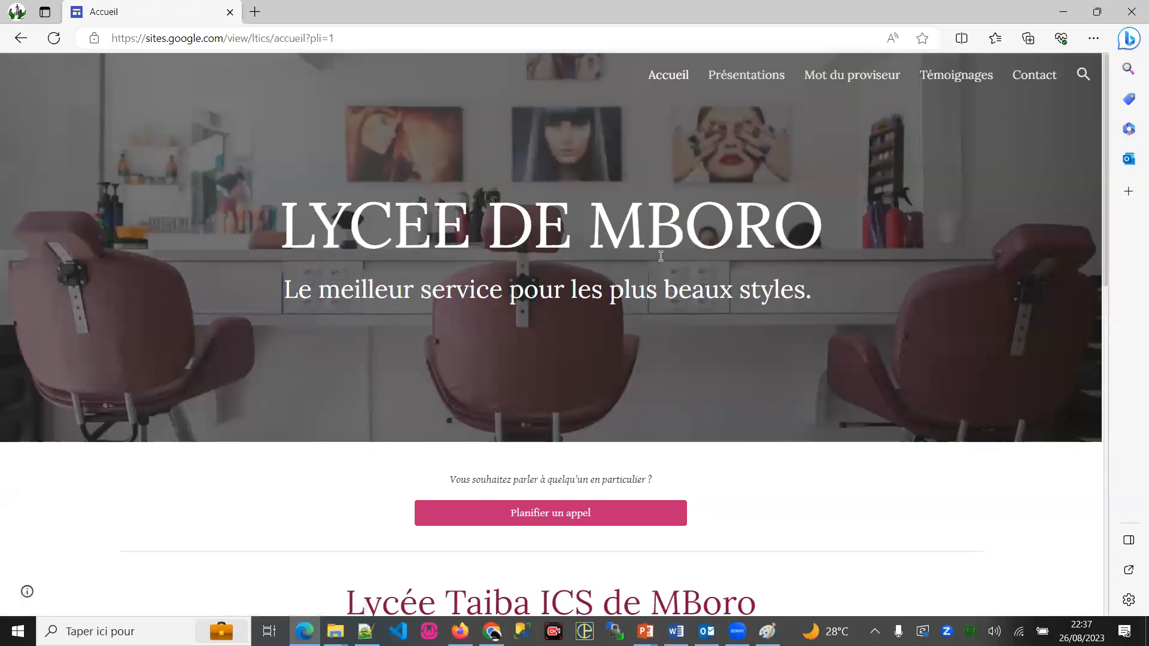
Review the published home page from header to footer and play its embedded Big Data video.
{"action": "scroll", "coordinate": [720, 203], "scroll_direction": "down", "scroll_amount": 14}
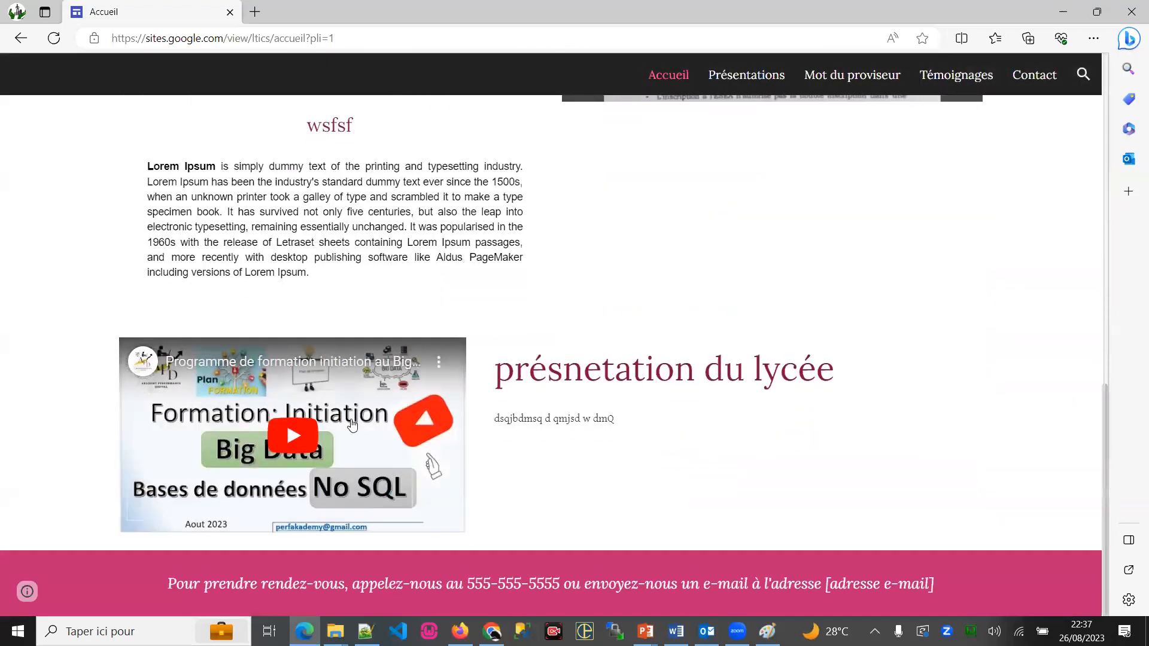
{"action": "left_click", "coordinate": [297, 429]}
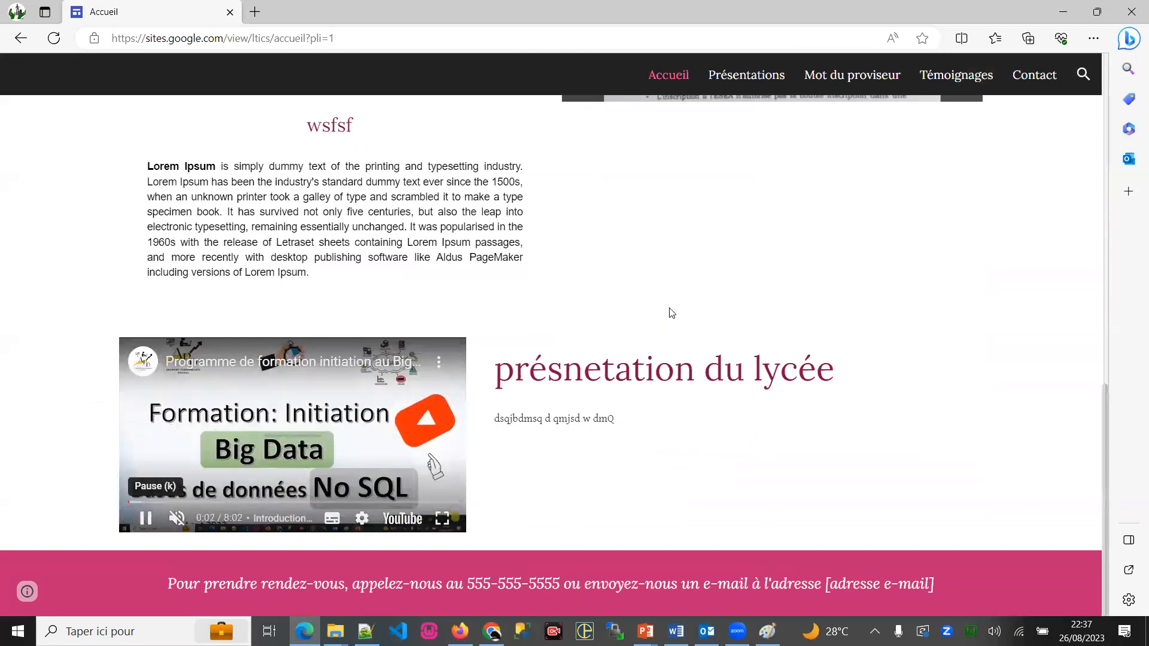
{"action": "scroll", "coordinate": [669, 311], "scroll_direction": "up", "scroll_amount": 14}
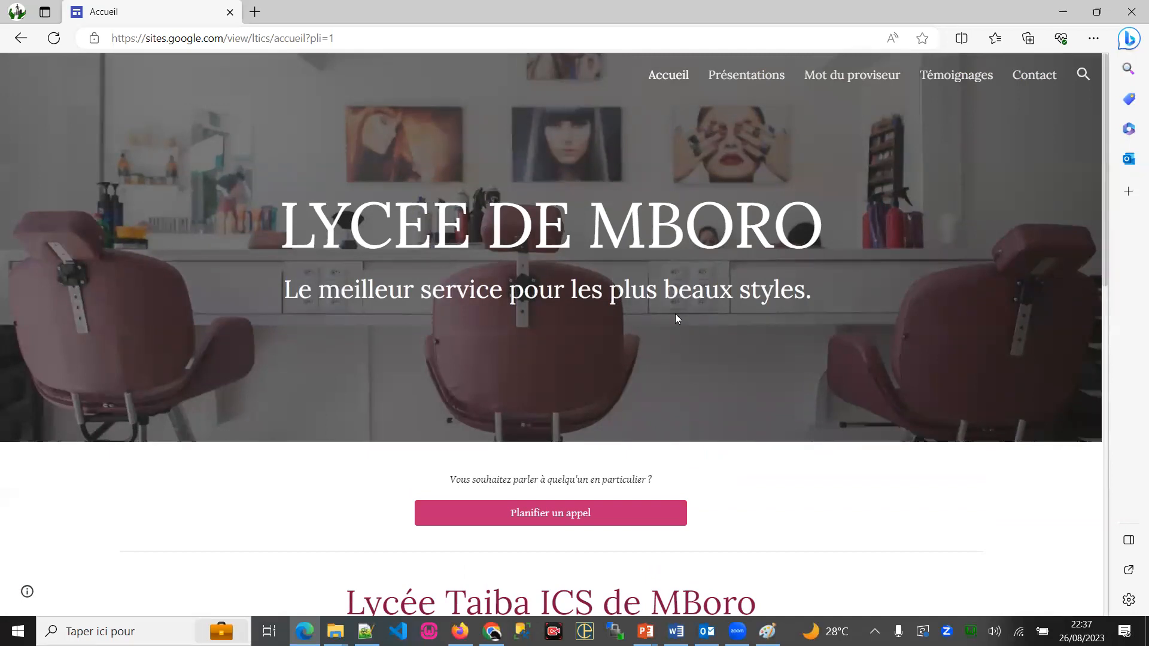
{"action": "scroll", "coordinate": [577, 476], "scroll_direction": "down", "scroll_amount": 12}
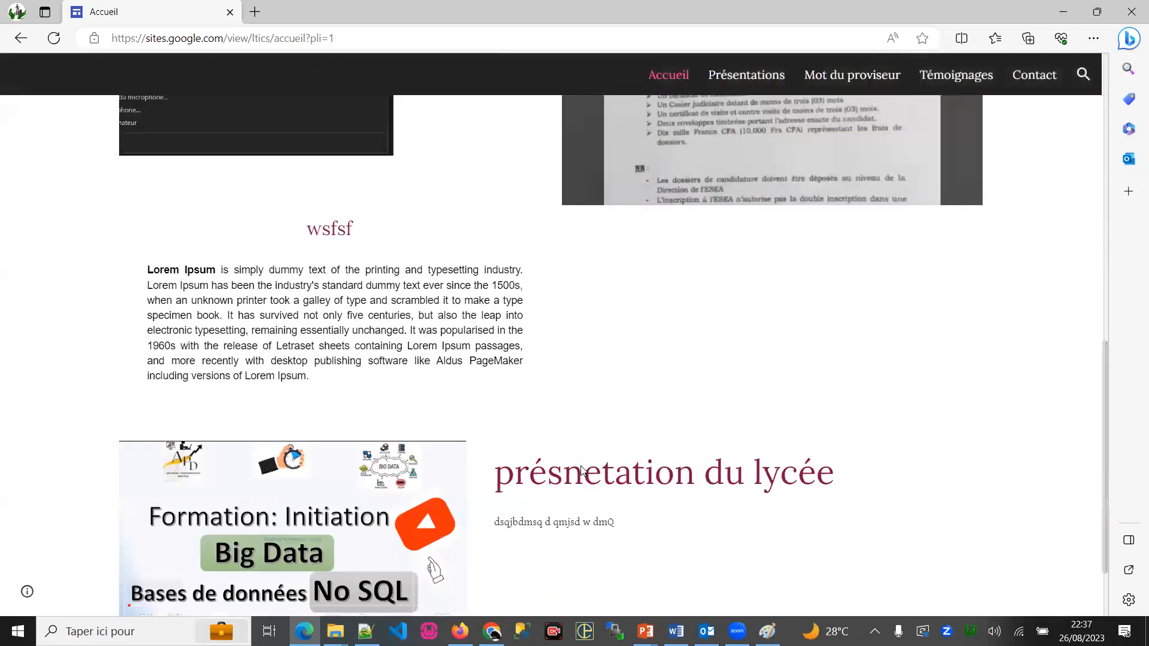
{"action": "scroll", "coordinate": [582, 471], "scroll_direction": "down", "scroll_amount": 2}
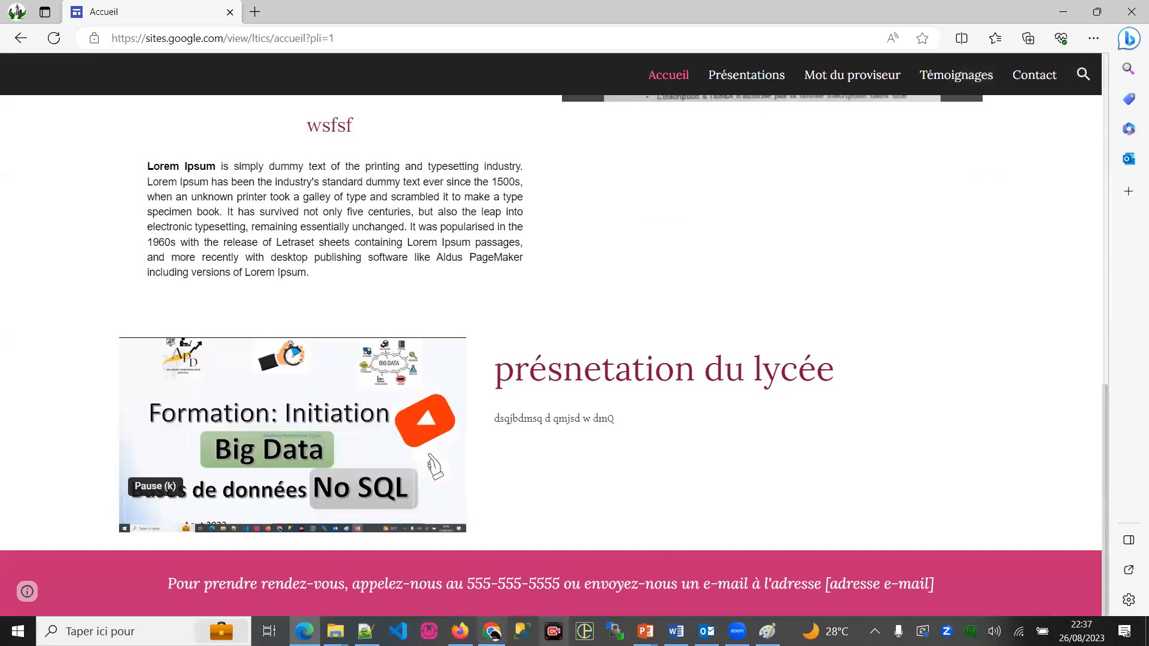
Switch to the PowerPoint slide "Etapes pour créer et déployer un site" to review the stages, and return to the Salon editor in Chrome.
{"action": "left_click", "coordinate": [645, 631]}
{"action": "left_click", "coordinate": [728, 560]}
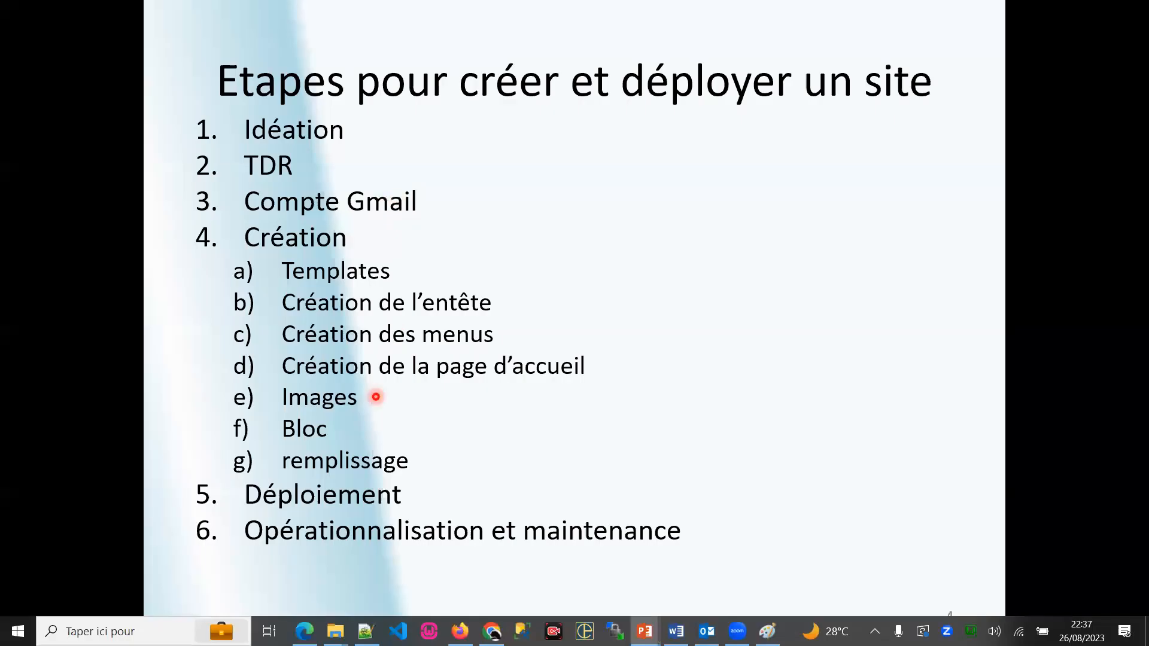
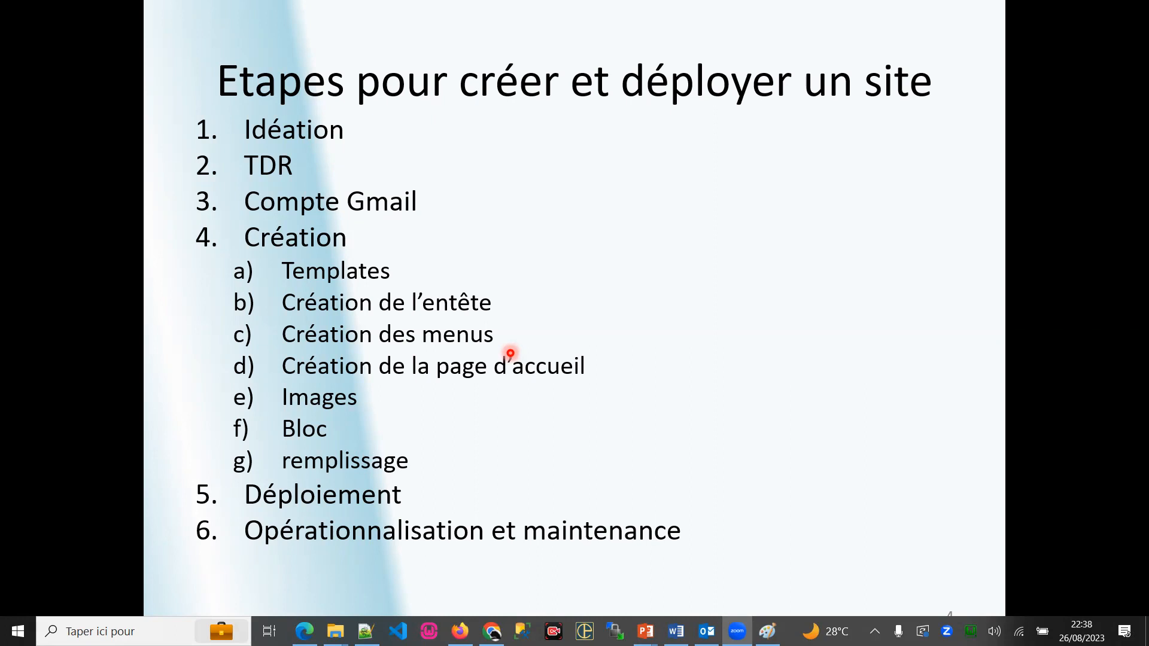
{"action": "key", "text": "alt+Tab"}
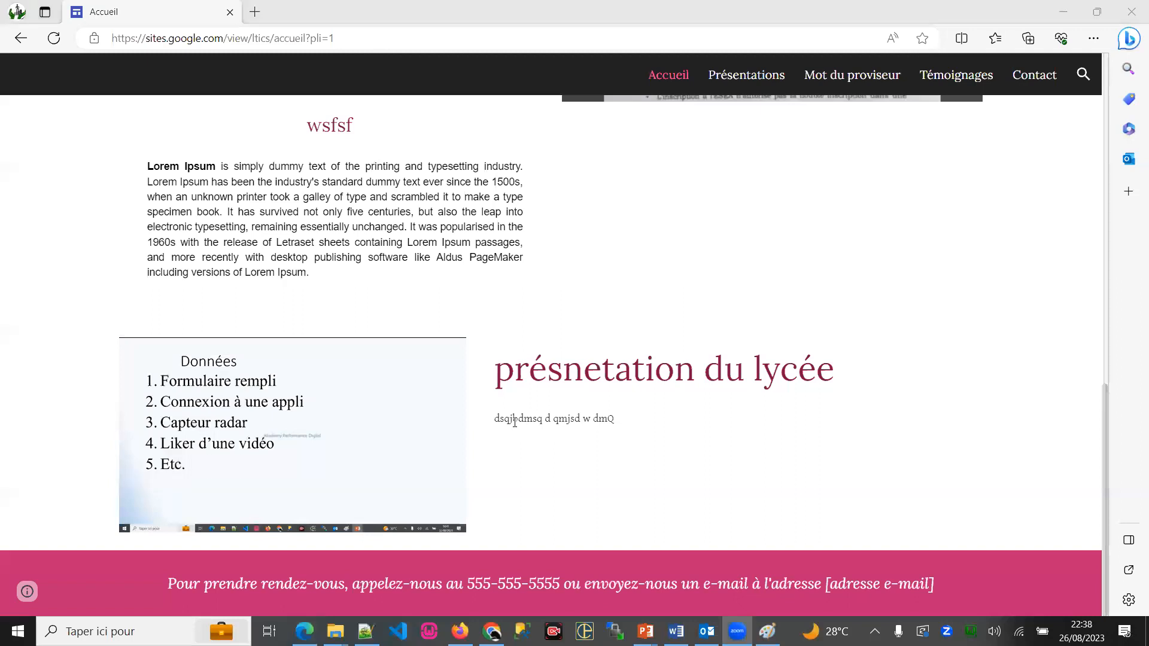
{"action": "key", "text": "alt+Tab"}
{"action": "key", "text": "alt+Tab"}
{"action": "key", "text": "alt+Tab"}
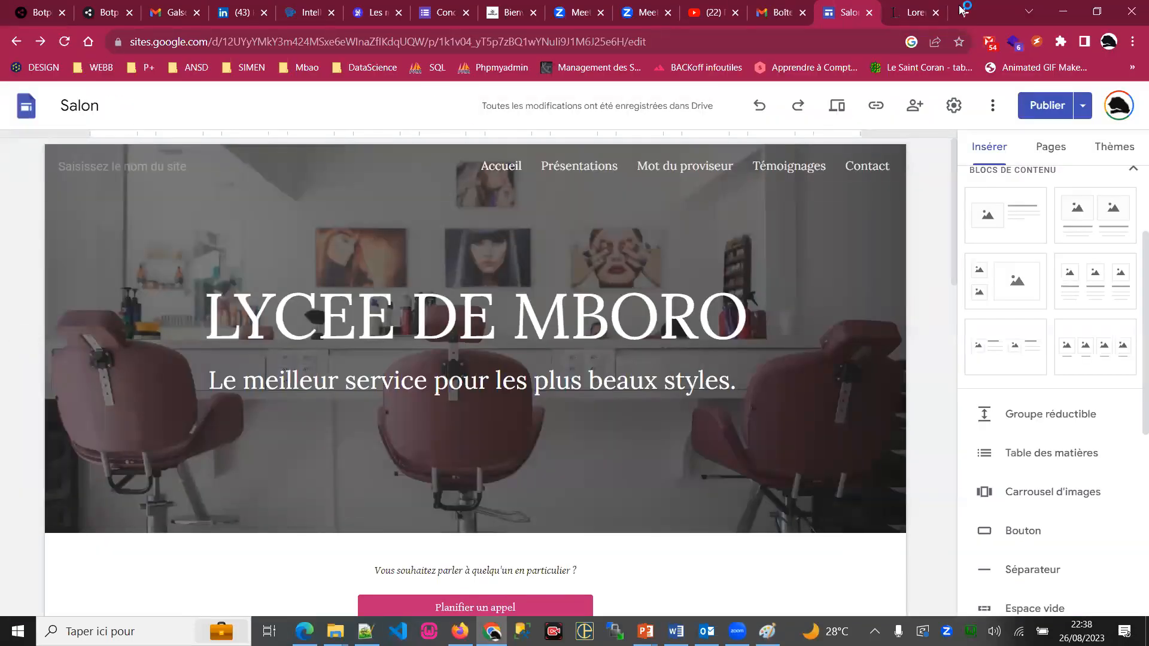
Open the Google Sites home page in a new browser tab and create a blank site.
{"action": "left_click", "coordinate": [959, 12]}
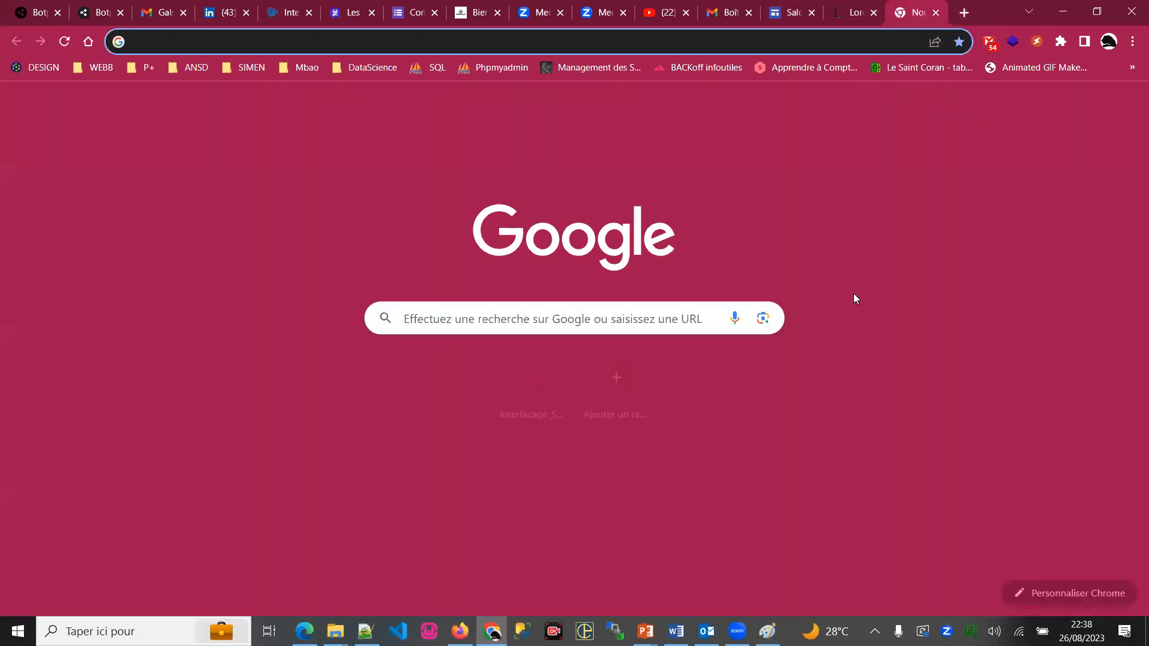
{"action": "type", "text": "sites"}
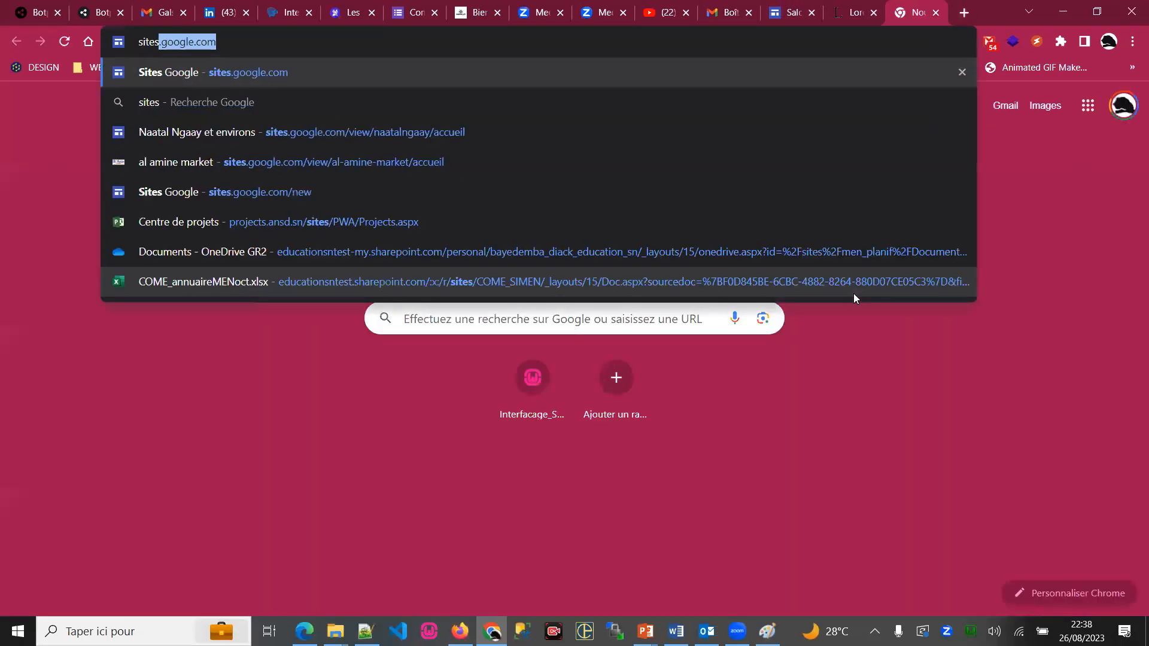
{"action": "key", "text": "Return"}
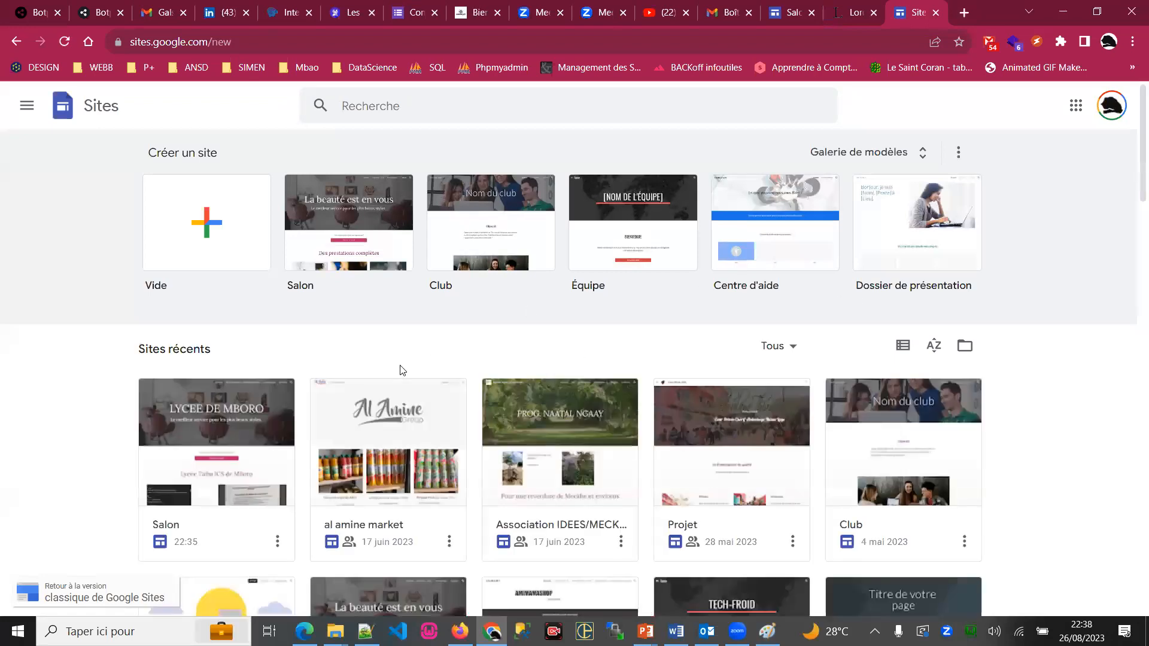
{"action": "left_click", "coordinate": [209, 239]}
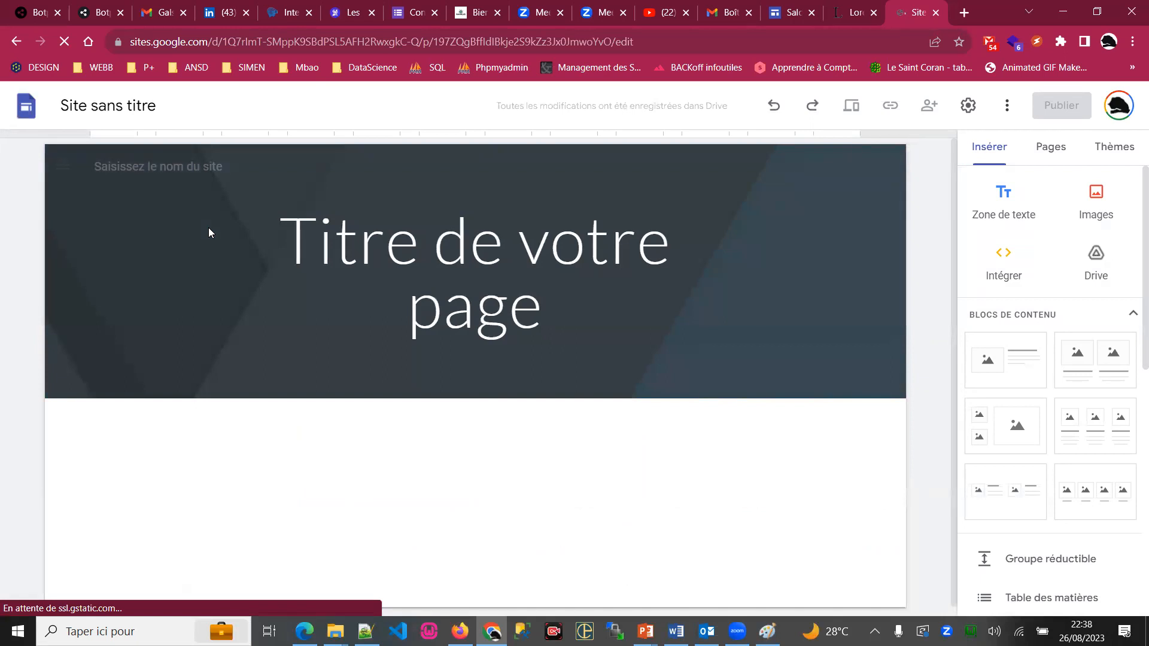
Replace the placeholder title in the home page header with "DataScience".
{"action": "left_click", "coordinate": [520, 277]}
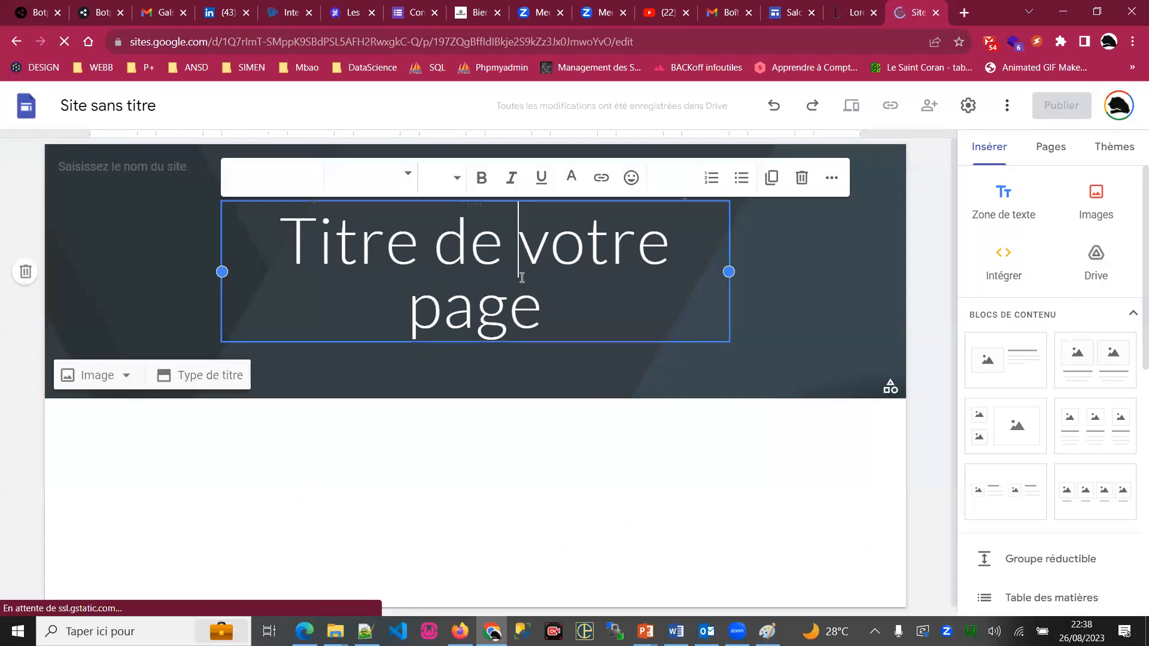
{"action": "triple_click", "coordinate": [522, 277]}
{"action": "type", "text": "B"}
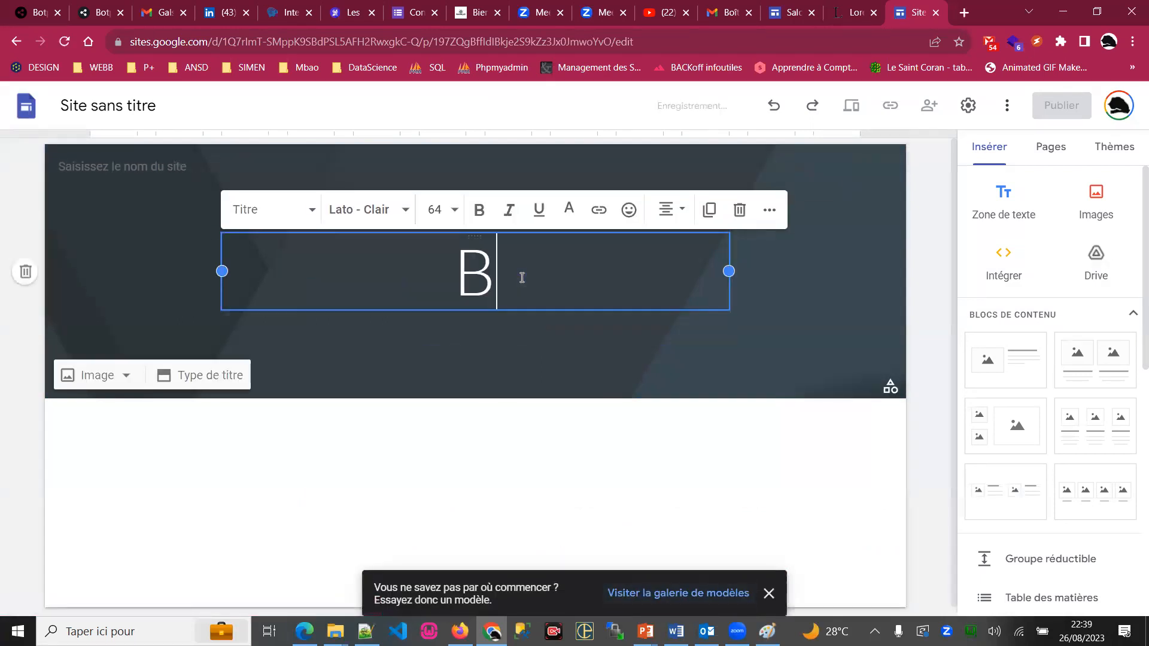
{"action": "type", "text": "log"}
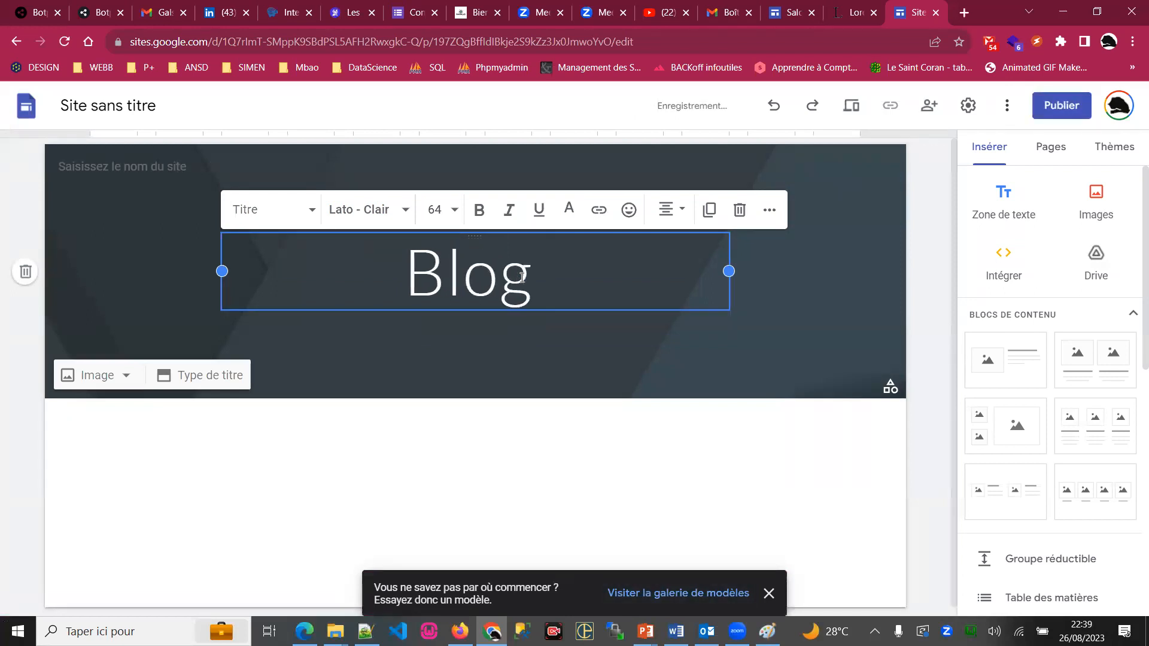
{"action": "double_click", "coordinate": [522, 277]}
{"action": "type", "text": "DataSc"}
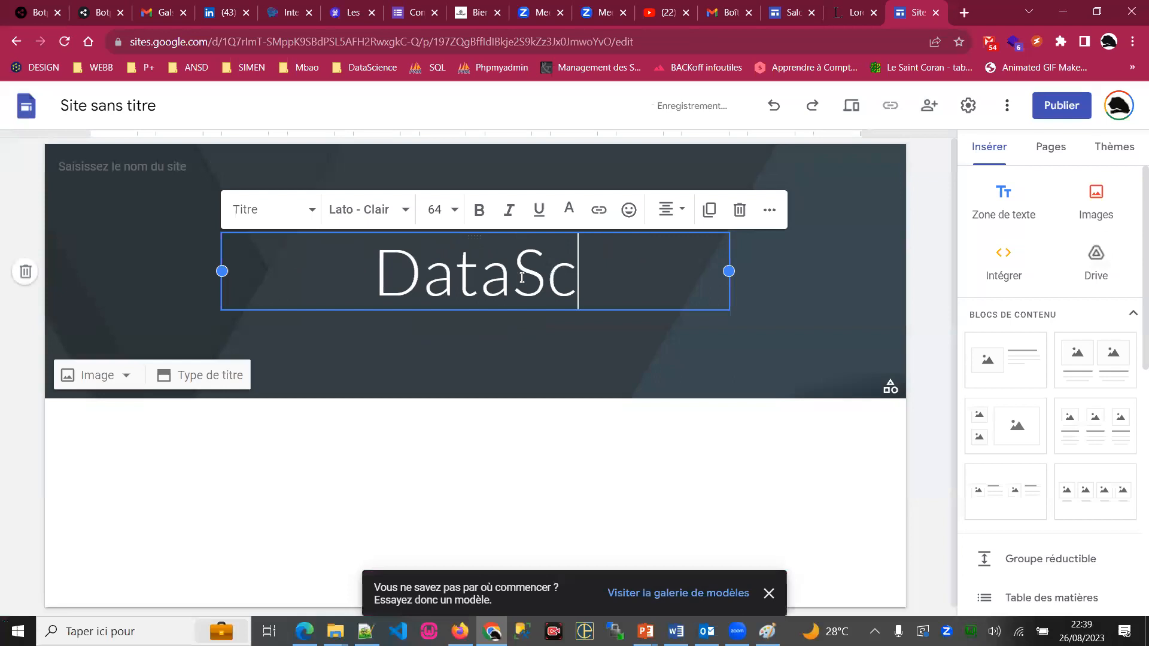
{"action": "type", "text": "ience au"}
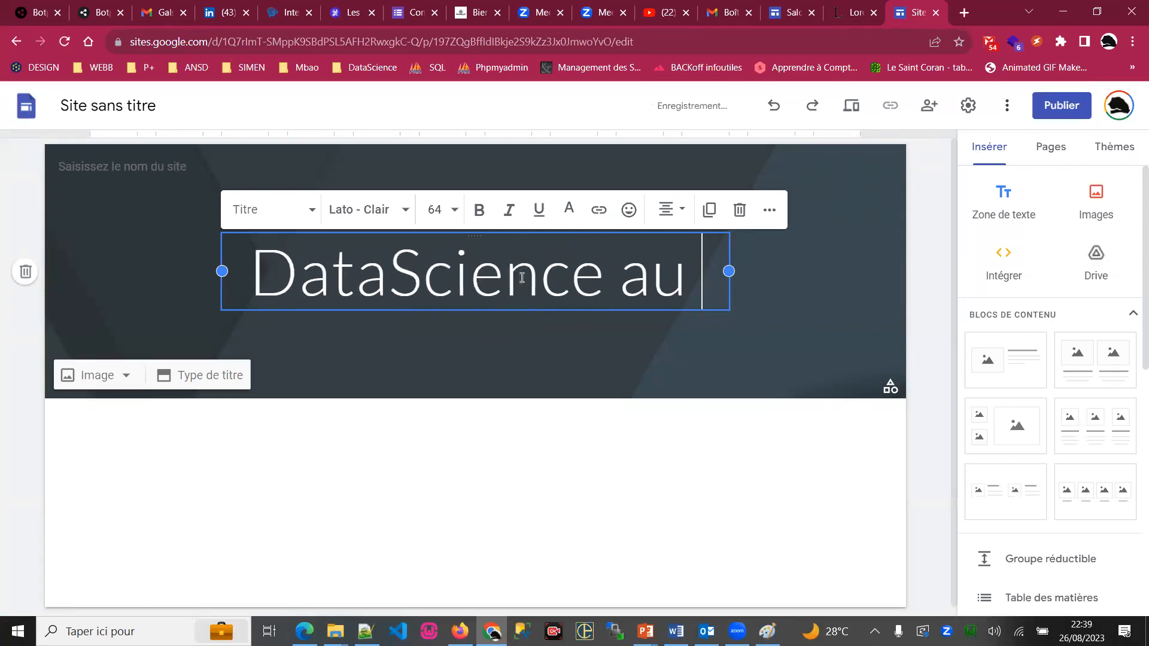
{"action": "key", "text": "BackSpace"}
{"action": "key", "text": "BackSpace"}
{"action": "key", "text": "BackSpace"}
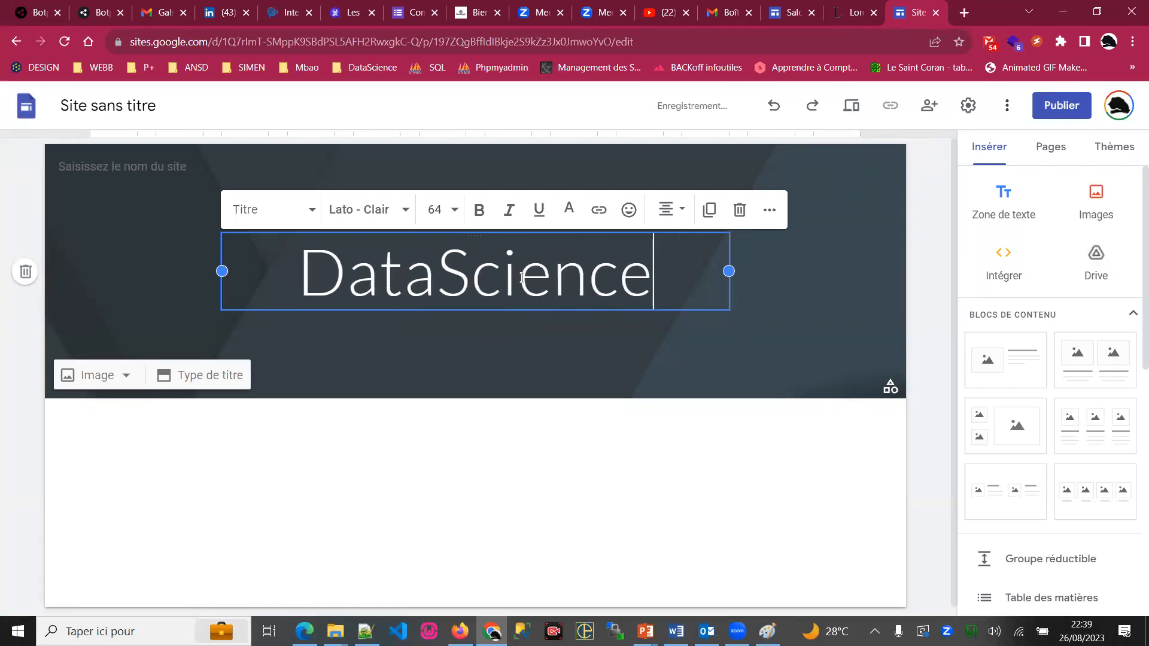
Add "Africode" before "DataScience" in the header so the page title reads "Africode DataScience".
{"action": "key", "text": "Left"}
{"action": "key", "text": "Left"}
{"action": "key", "text": "Left"}
{"action": "key", "text": "Left"}
{"action": "key", "text": "Left"}
{"action": "key", "text": "Left"}
{"action": "key", "text": "Left"}
{"action": "key", "text": "Left"}
{"action": "key", "text": "Left"}
{"action": "key", "text": "Left"}
{"action": "key", "text": "Left"}
{"action": "type", "text": "Afr"}
{"action": "type", "text": "iDataSc"}
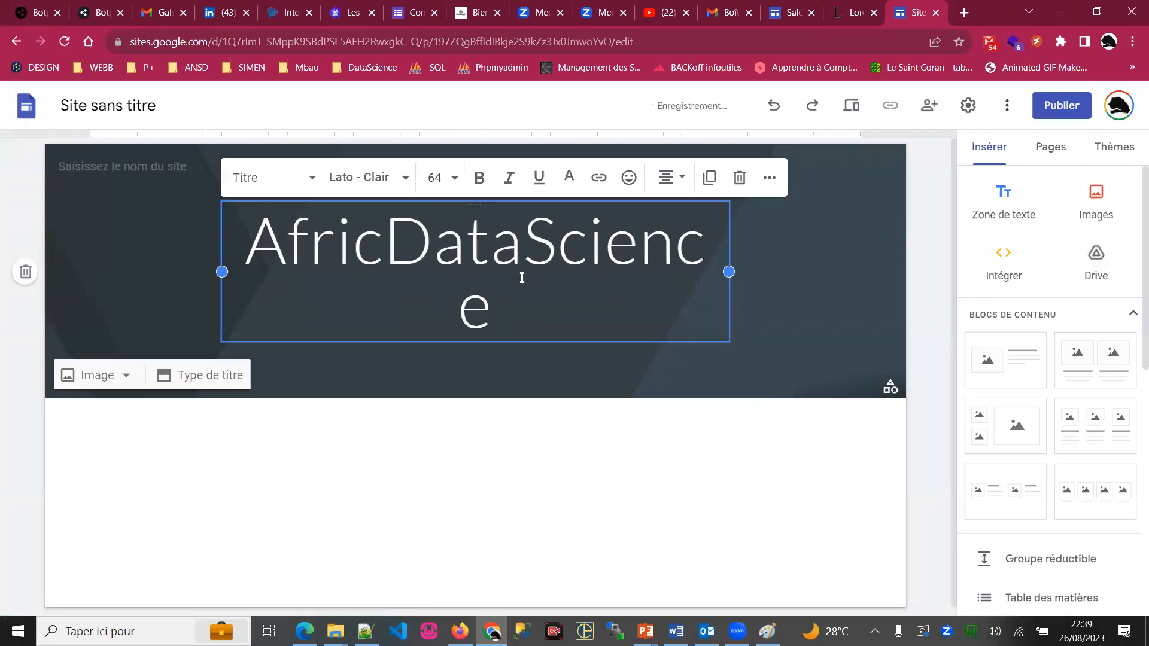
{"action": "key", "text": "BackSpace"}
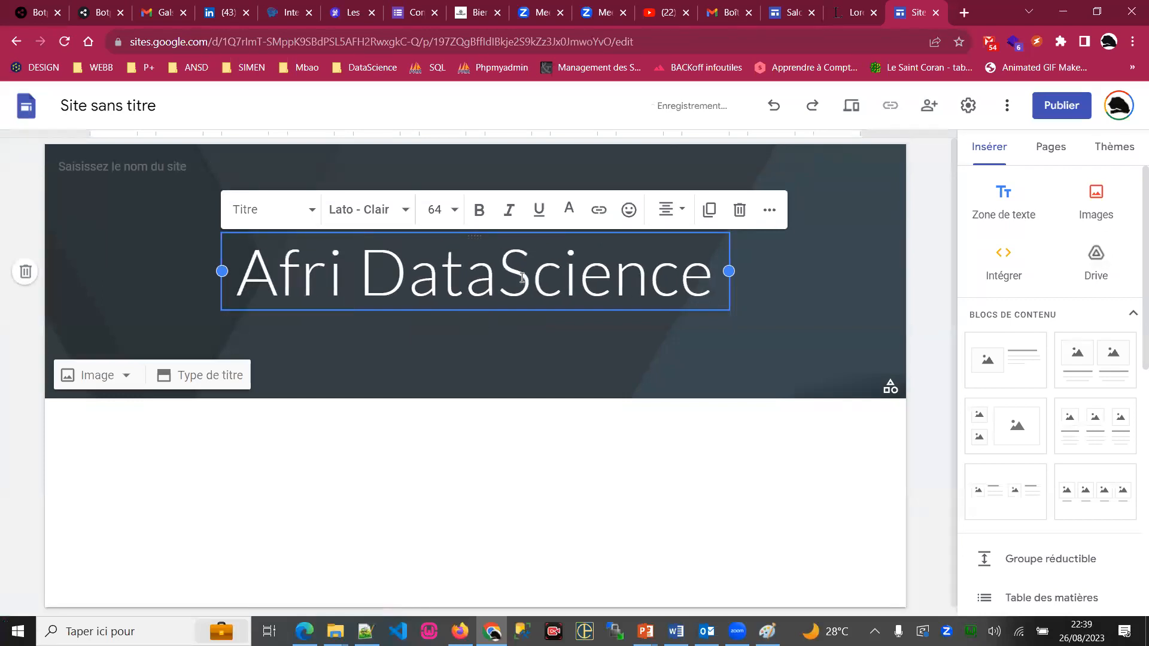
{"action": "key", "text": "BackSpace"}
{"action": "type", "text": "coe"}
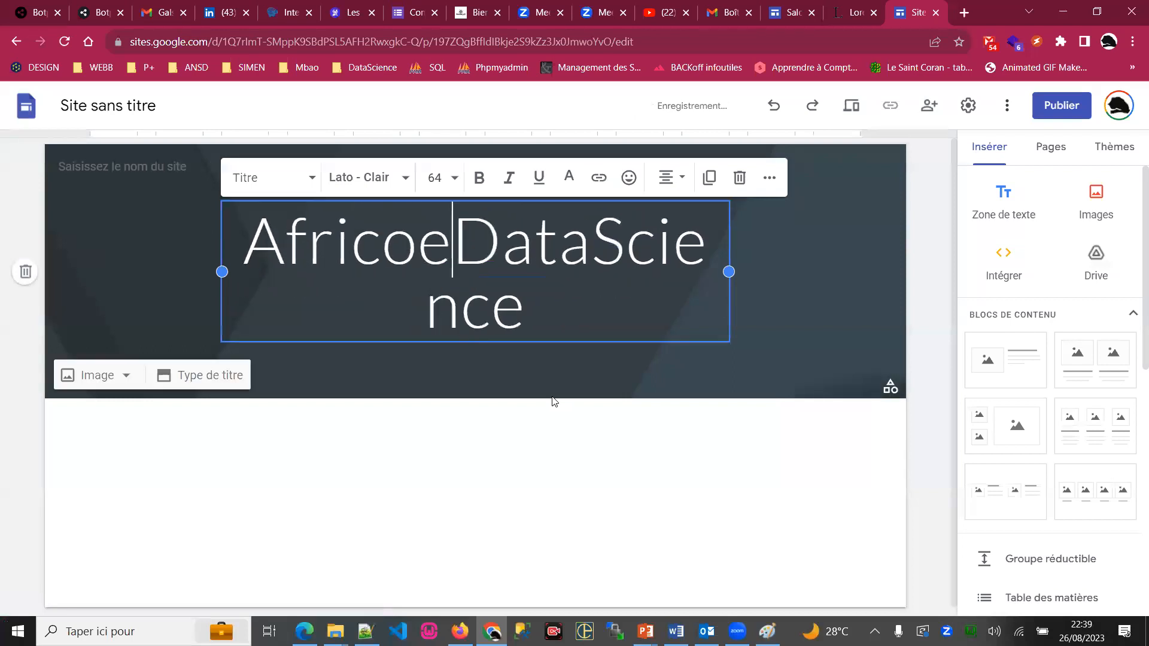
{"action": "key", "text": "BackSpace"}
{"action": "type", "text": "de"}
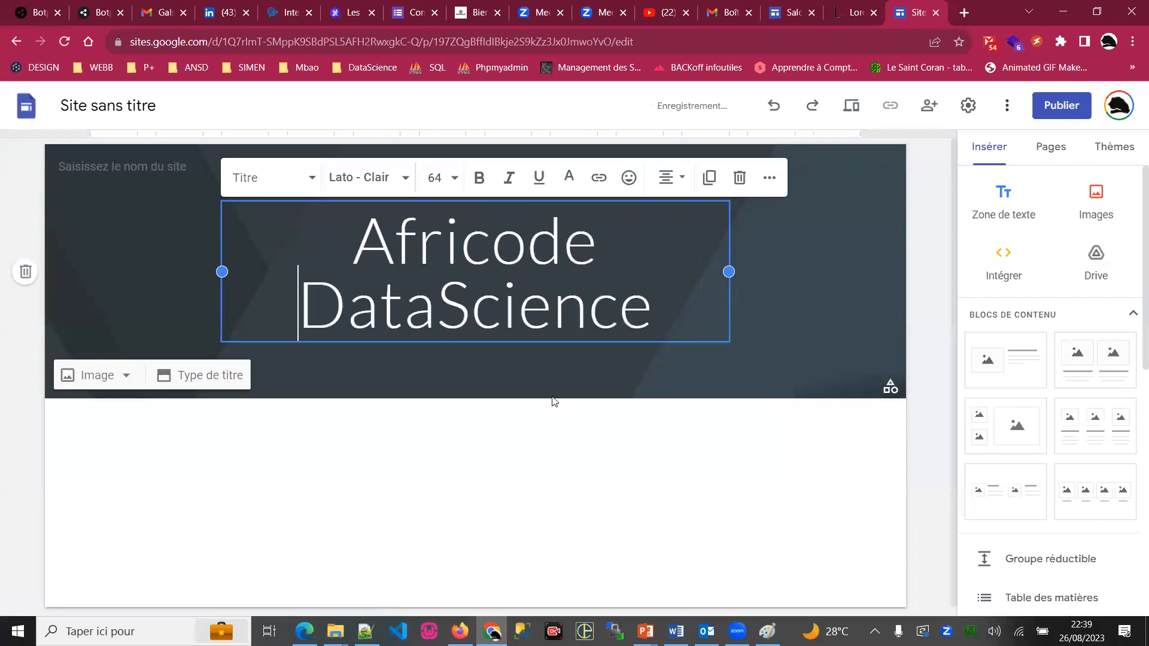
{"action": "left_click", "coordinate": [506, 482]}
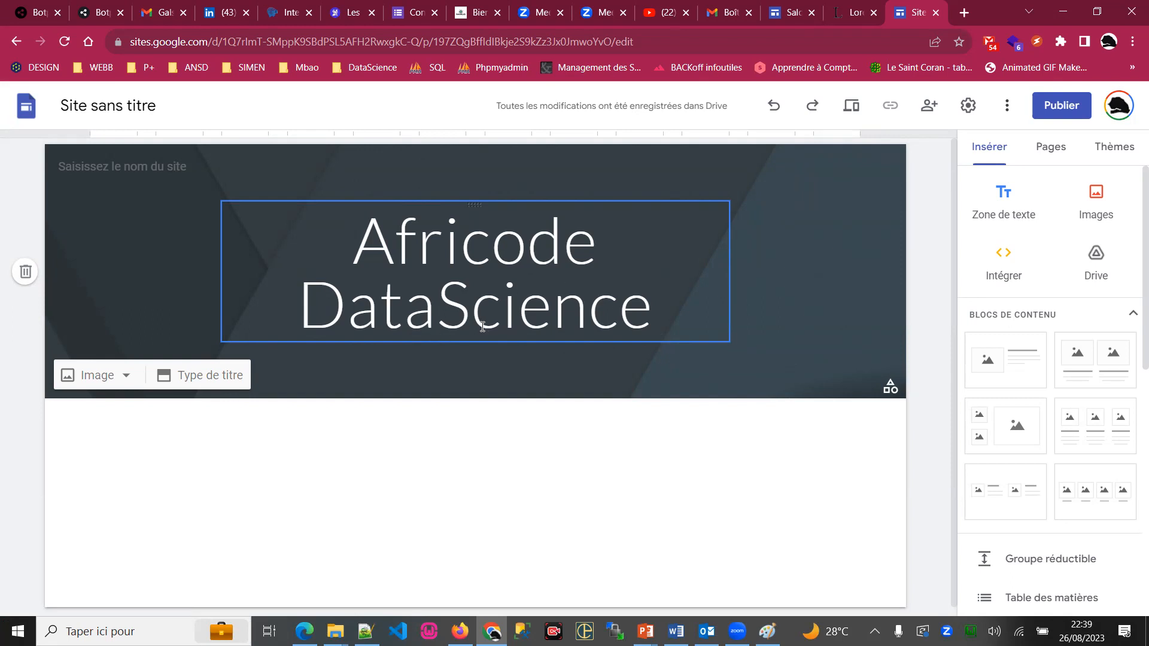
Insert a content block with three image-and-text columns below the header and title its first column "Big Data".
{"action": "scroll", "coordinate": [482, 327], "scroll_direction": "down", "scroll_amount": 1}
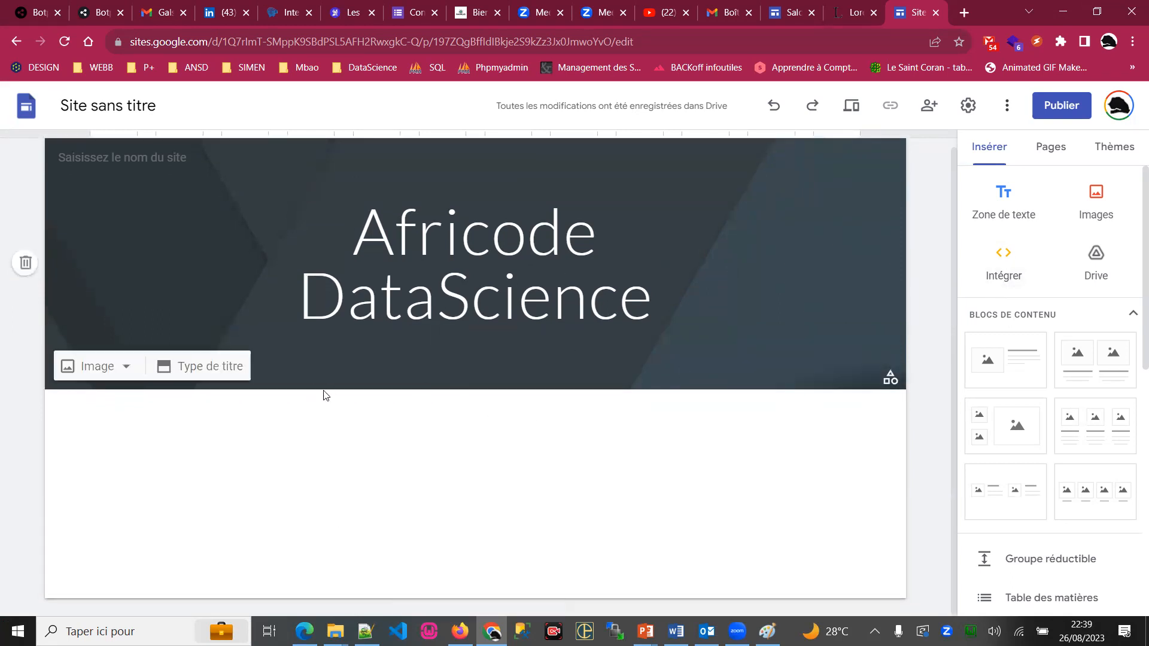
{"action": "left_click", "coordinate": [1062, 442]}
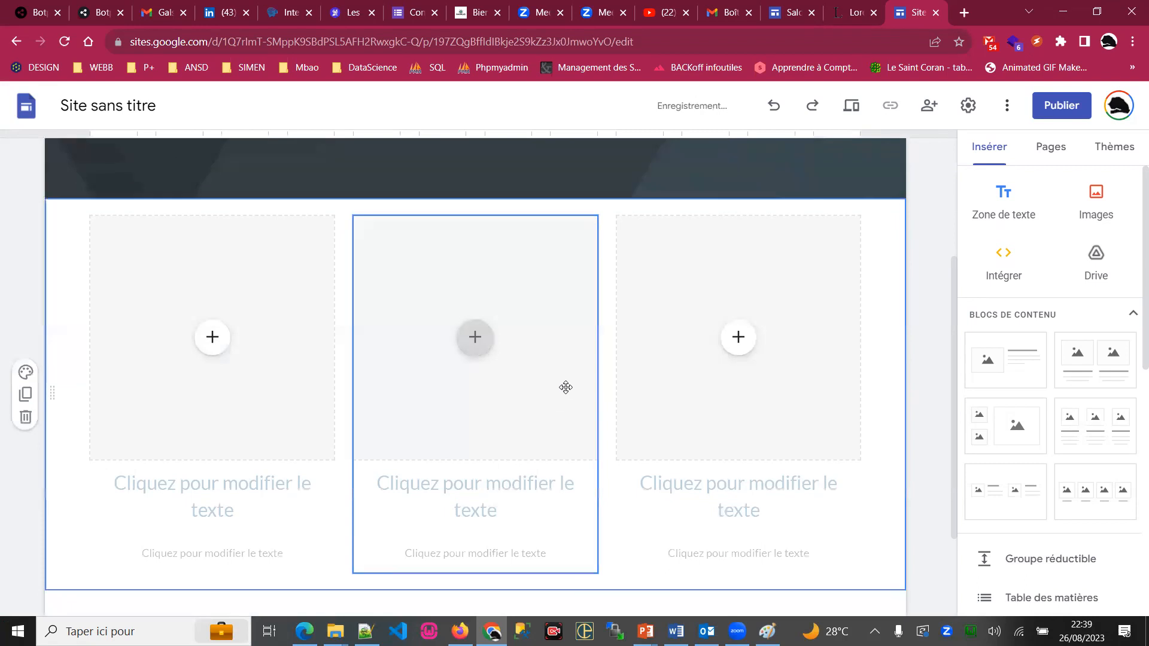
{"action": "left_click", "coordinate": [241, 494]}
{"action": "type", "text": "Big Data"}
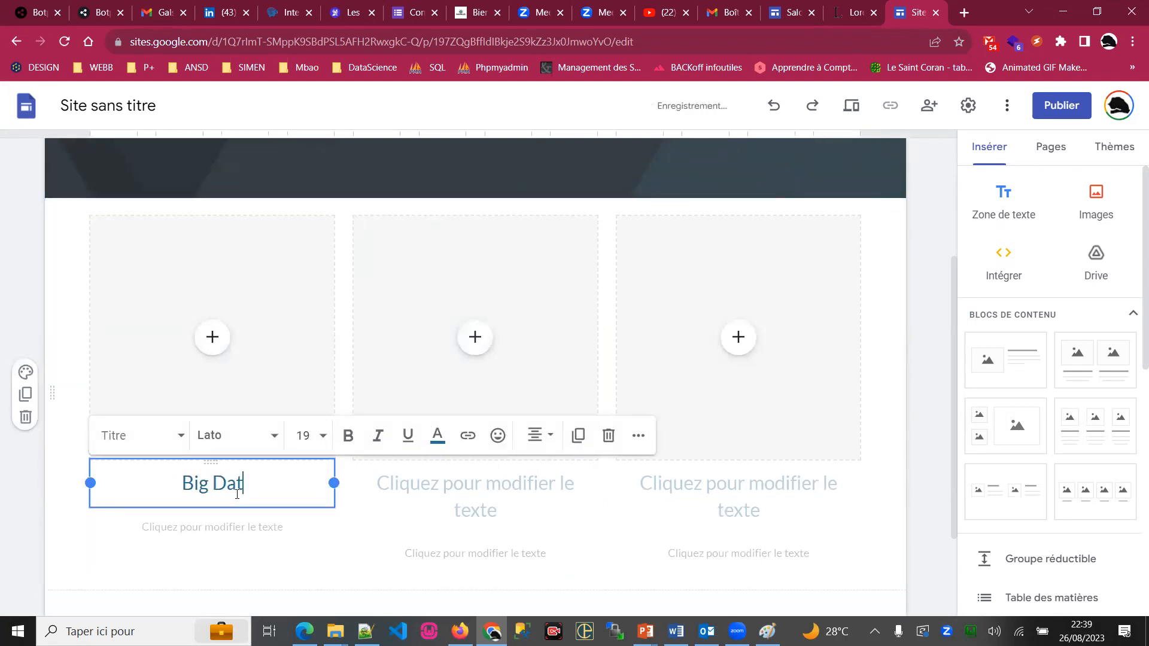
Title the middle column of the content block "Intelligence artificielle".
{"action": "left_click", "coordinate": [447, 490]}
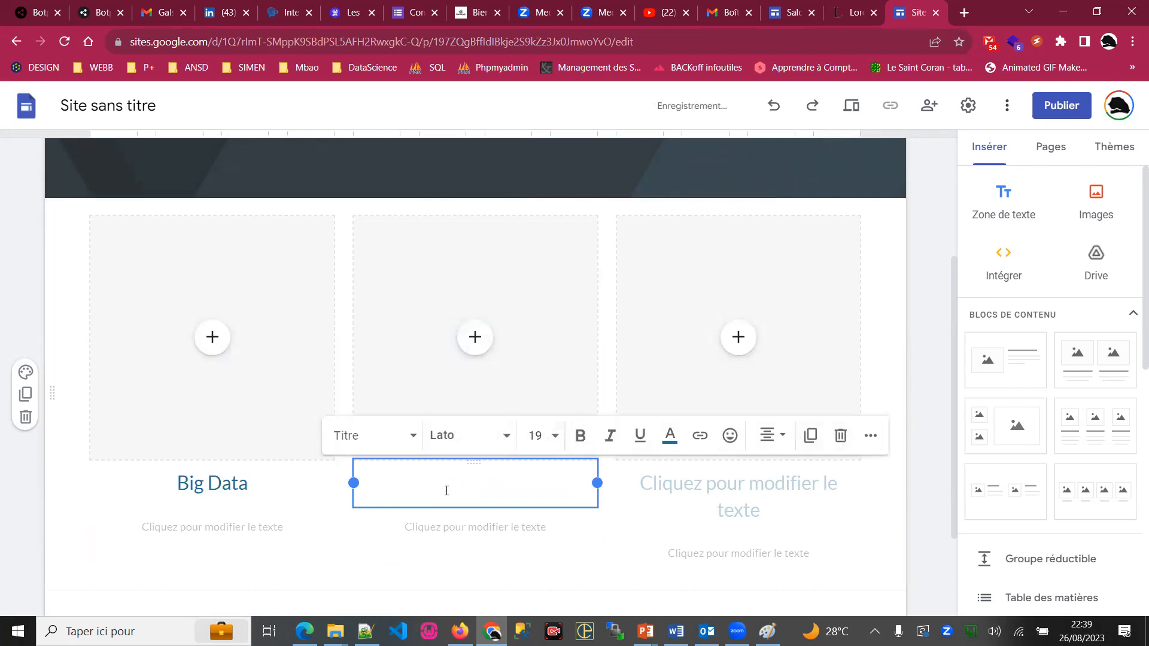
{"action": "type", "text": "Intelligence art"}
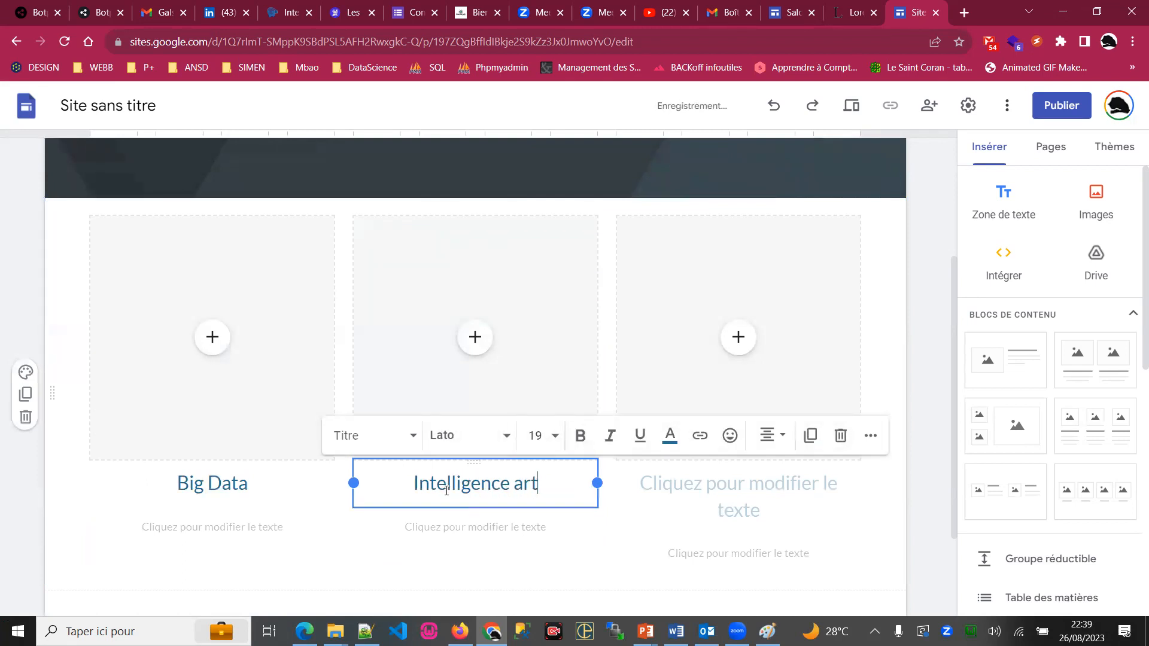
{"action": "type", "text": "ifielle"}
{"action": "key", "text": "BackSpace"}
{"action": "key", "text": "BackSpace"}
{"action": "key", "text": "BackSpace"}
{"action": "key", "text": "BackSpace"}
{"action": "type", "text": "cielle"}
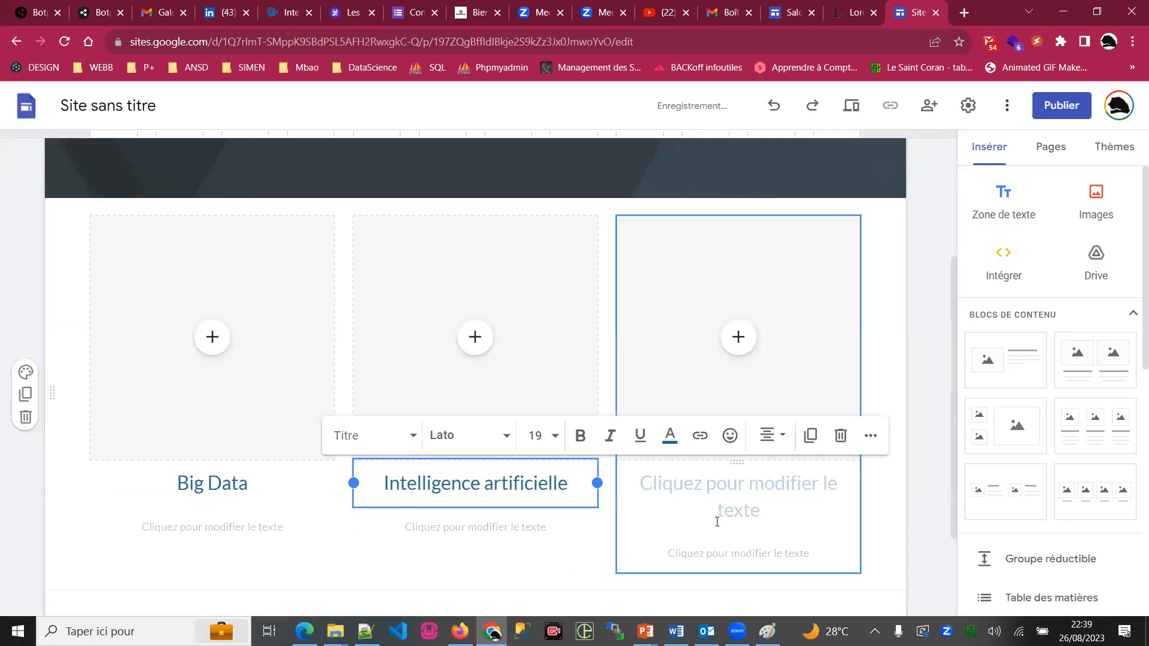
Title the third column of the content block "Usages".
{"action": "left_click", "coordinate": [745, 501]}
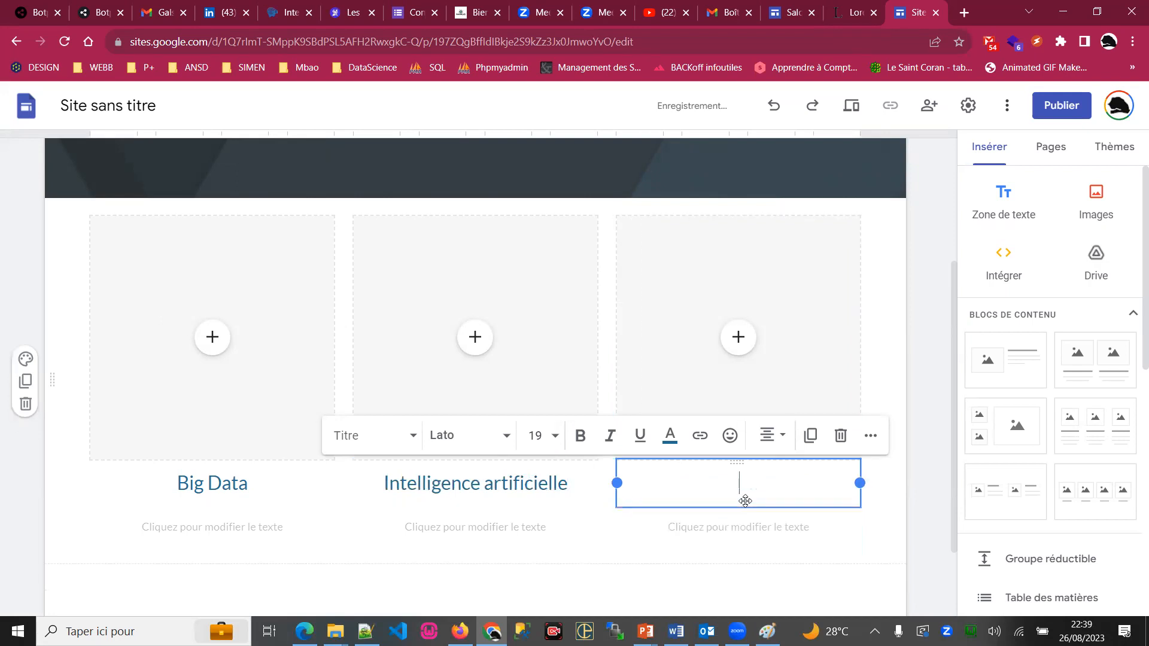
{"action": "type", "text": "Deep"}
{"action": "key", "text": "BackSpace"}
{"action": "key", "text": "BackSpace"}
{"action": "type", "text": "Usages"}
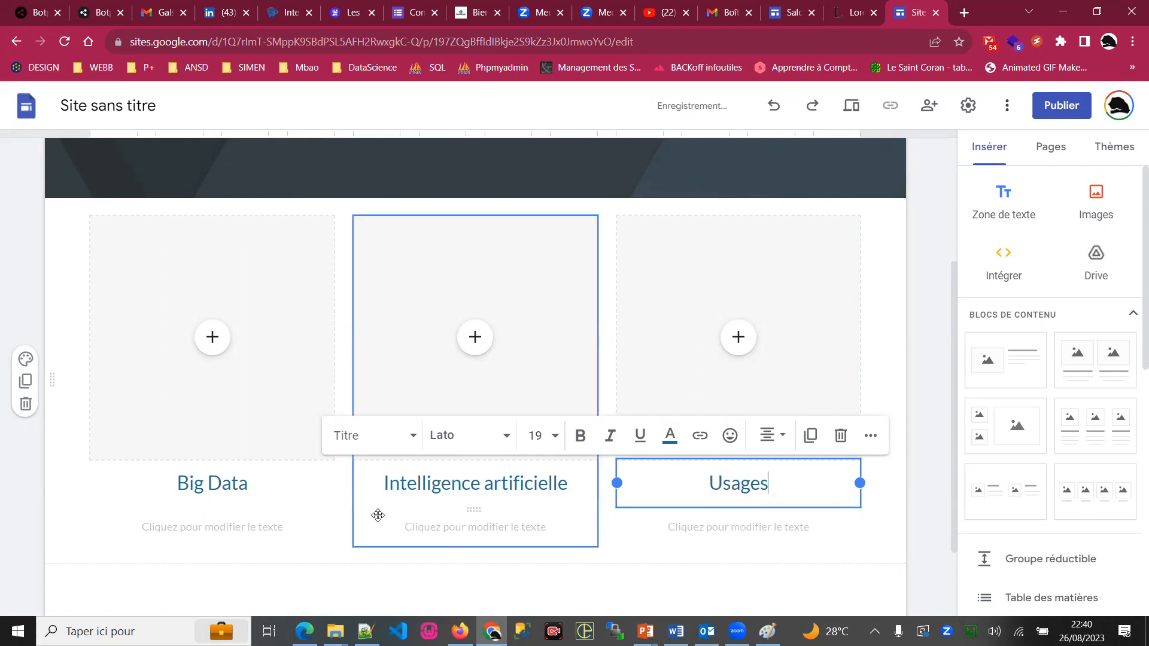
{"action": "scroll", "coordinate": [263, 545], "scroll_direction": "up", "scroll_amount": 3}
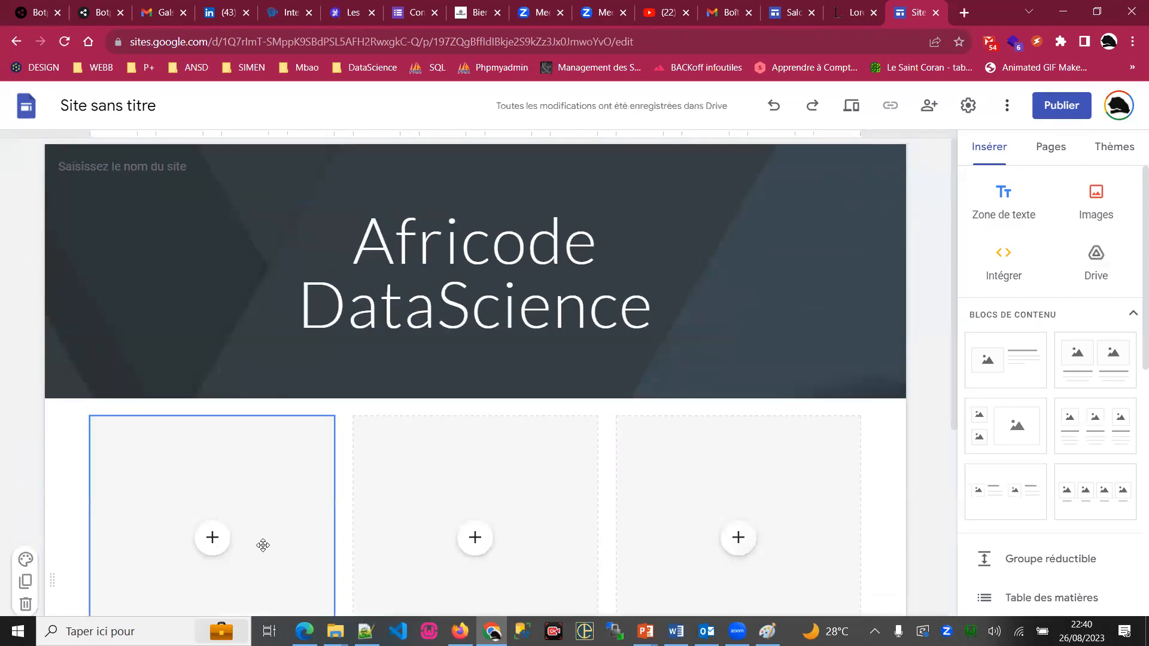
{"action": "scroll", "coordinate": [263, 545], "scroll_direction": "down", "scroll_amount": 3}
{"action": "left_click", "coordinate": [213, 339]}
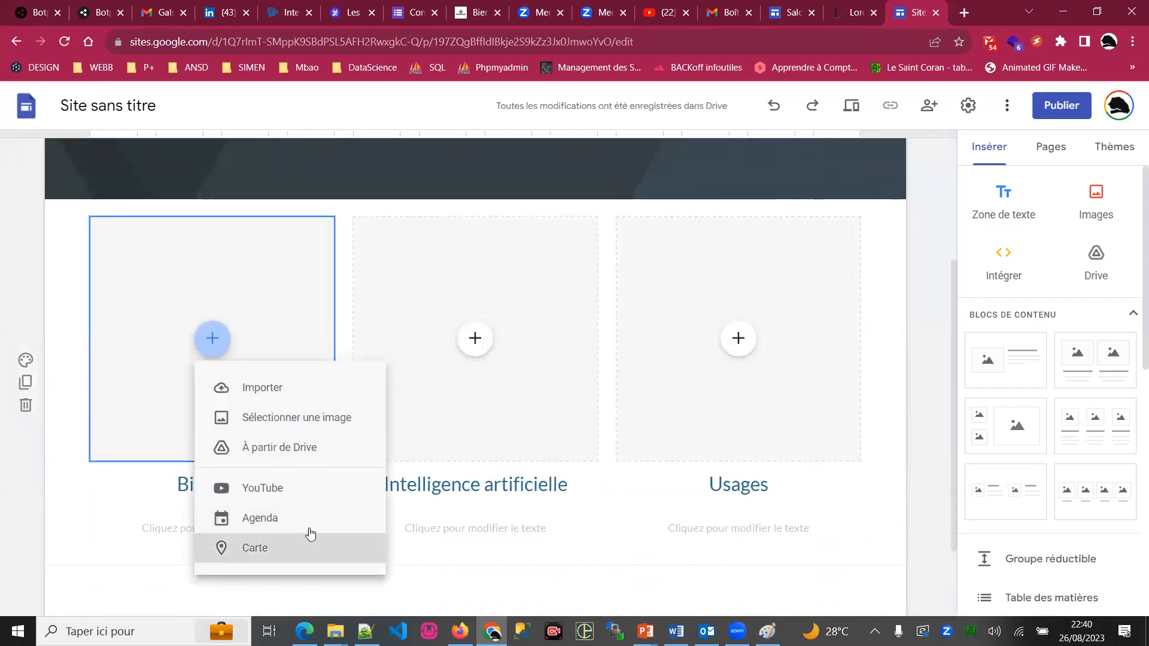
{"action": "left_click", "coordinate": [914, 286]}
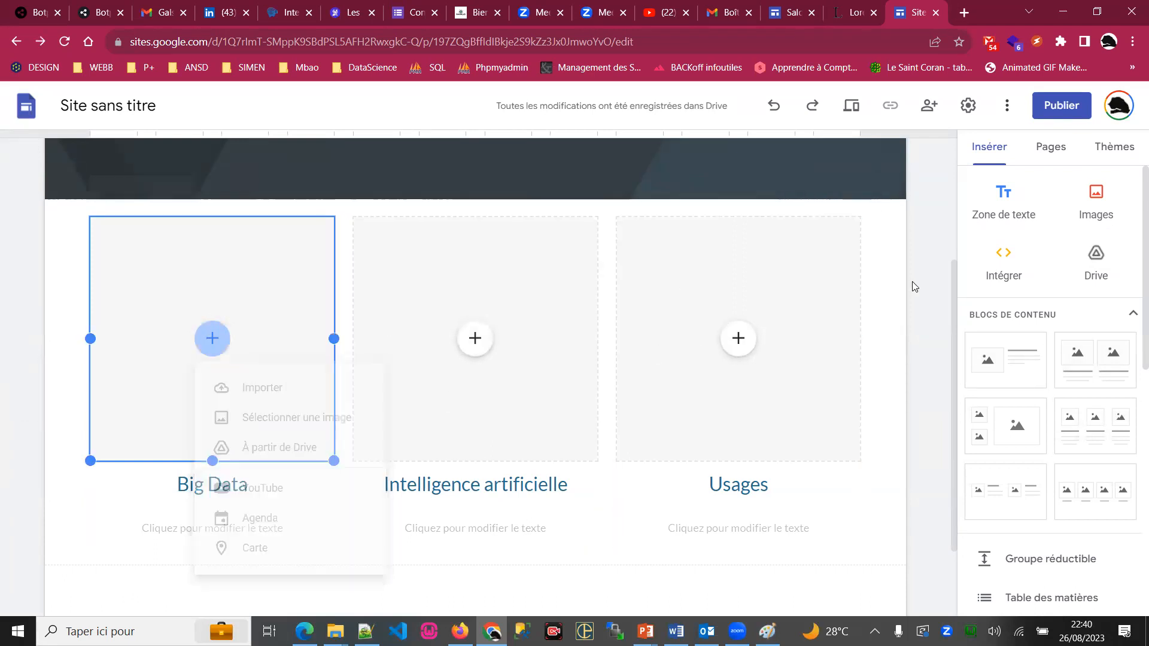
{"action": "scroll", "coordinate": [633, 375], "scroll_direction": "up", "scroll_amount": 3}
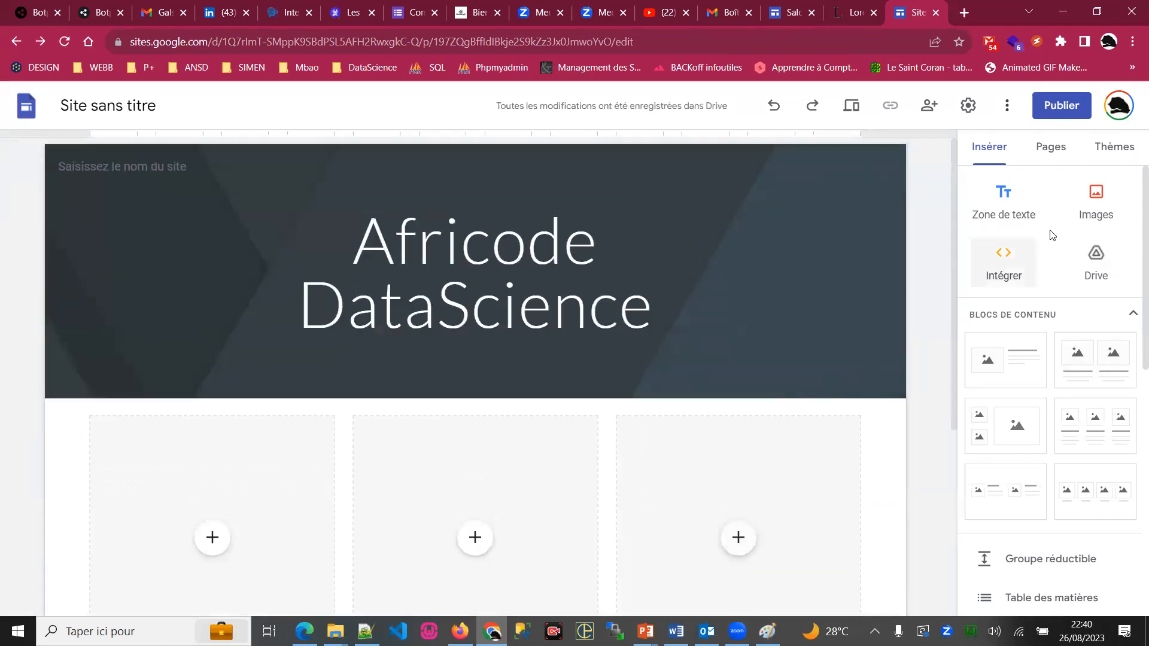
Add a new page named "contacts" to the site.
{"action": "left_click", "coordinate": [1050, 147]}
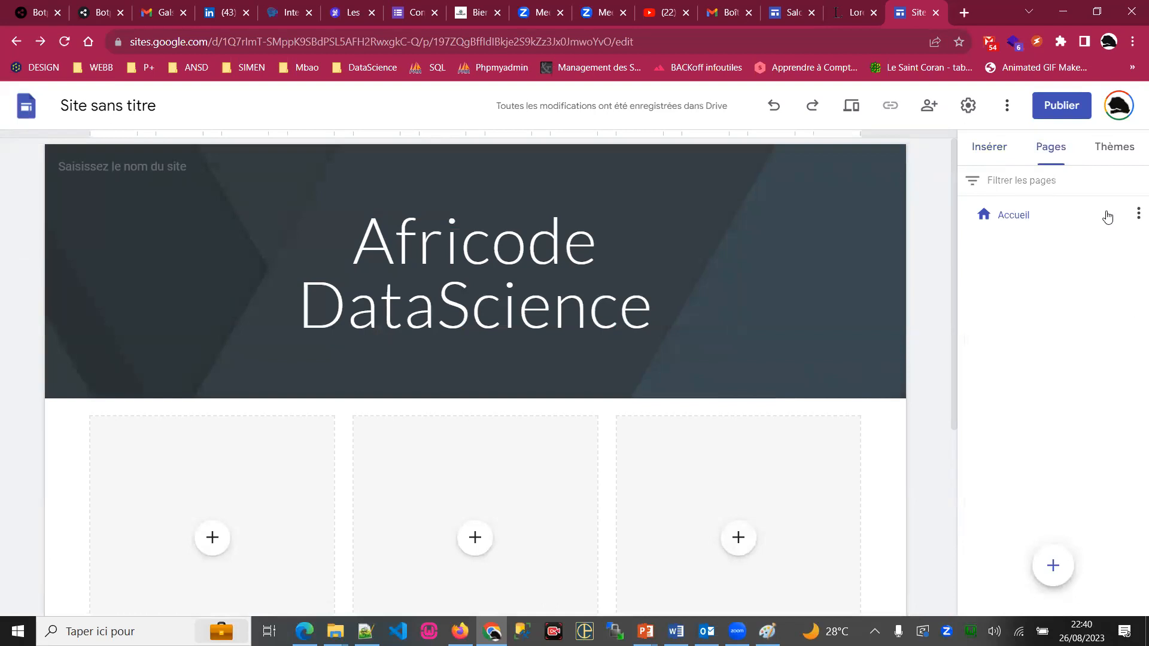
{"action": "left_click", "coordinate": [1136, 217]}
{"action": "left_click", "coordinate": [1065, 341]}
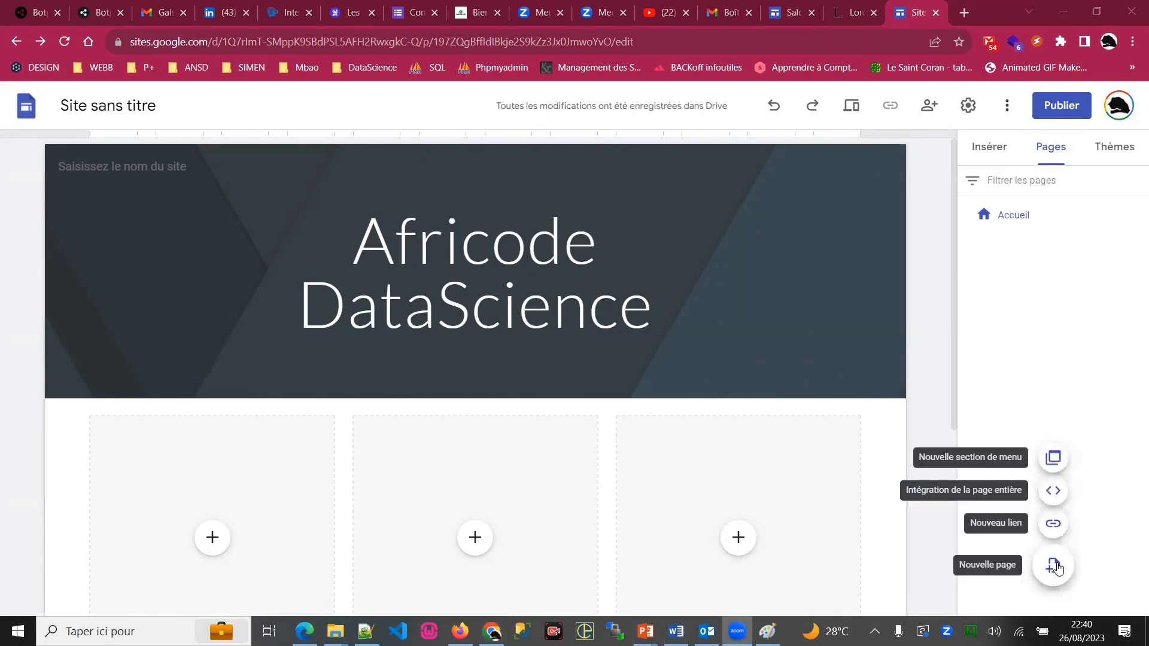
{"action": "left_click", "coordinate": [1044, 565]}
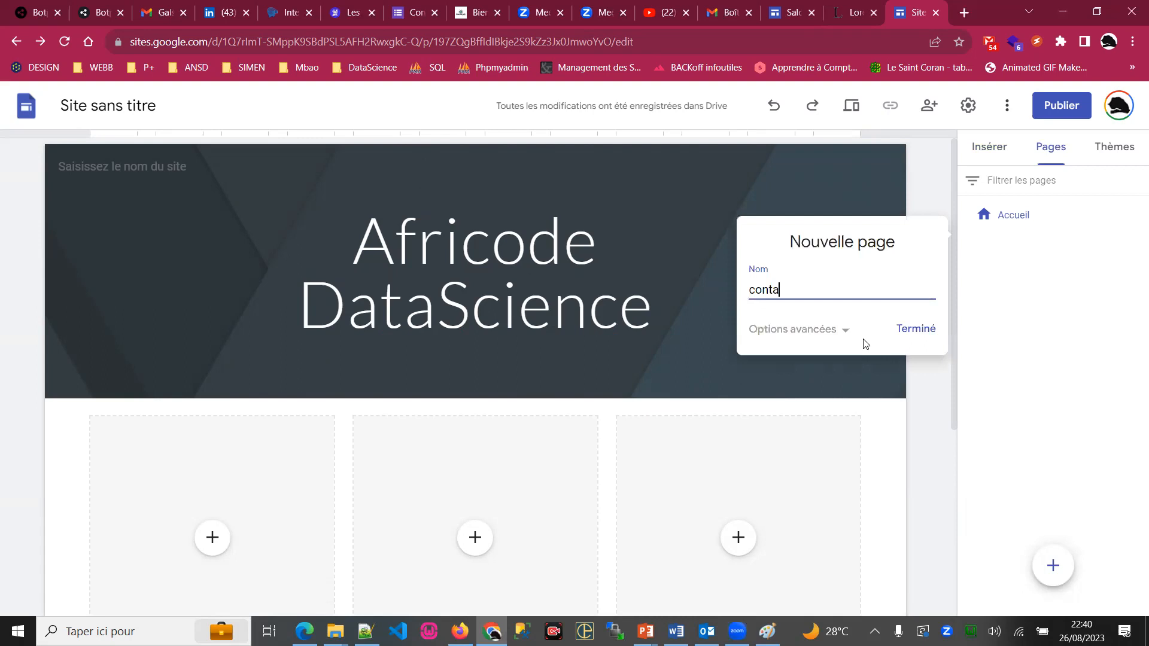
{"action": "left_click", "coordinate": [900, 326]}
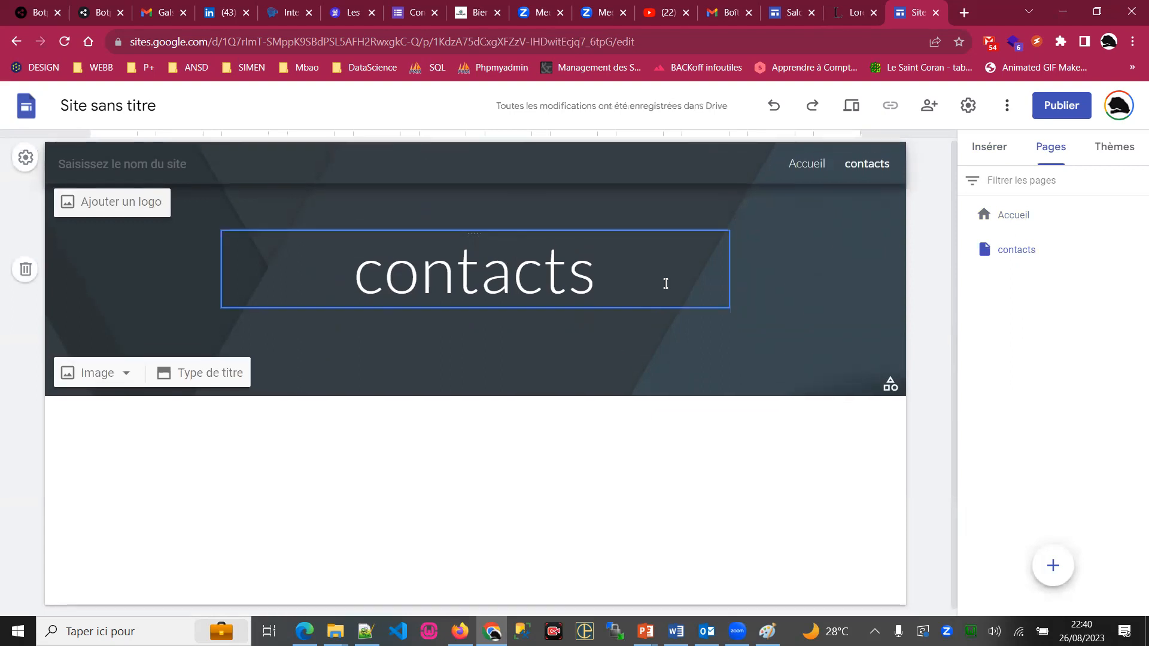
Insert a text box below the header of the contacts page and format it as a bulleted list.
{"action": "scroll", "coordinate": [629, 341], "scroll_direction": "down", "scroll_amount": 1}
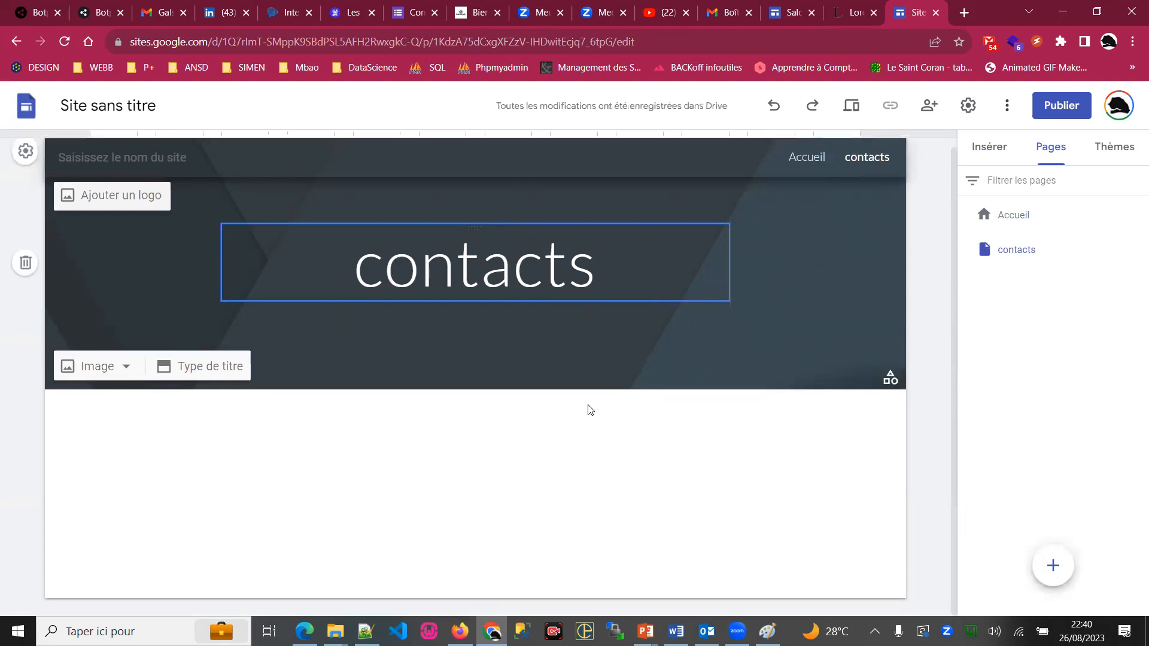
{"action": "left_click", "coordinate": [991, 147]}
{"action": "scroll", "coordinate": [1098, 457], "scroll_direction": "down", "scroll_amount": 5}
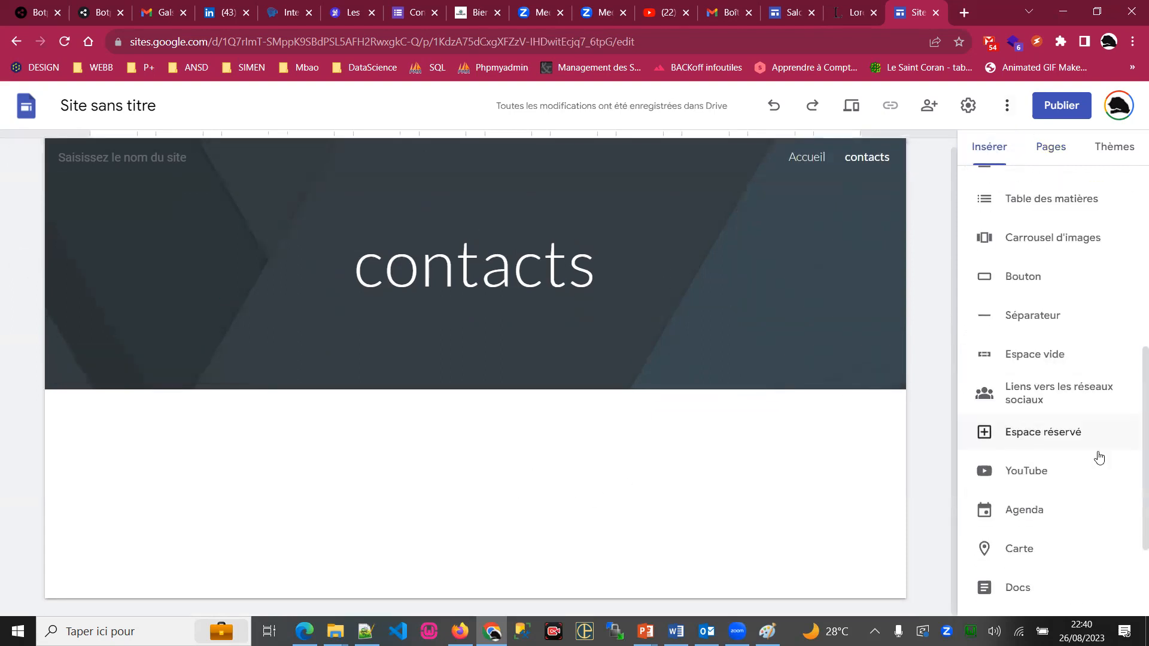
{"action": "scroll", "coordinate": [1107, 461], "scroll_direction": "up", "scroll_amount": 5}
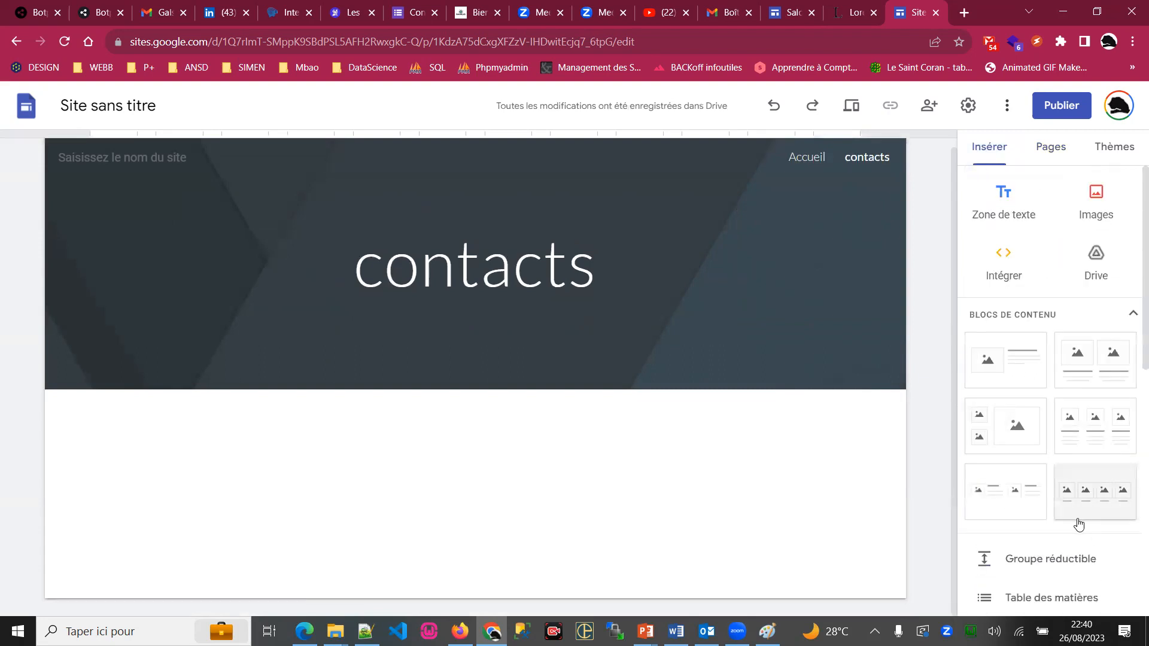
{"action": "scroll", "coordinate": [1078, 503], "scroll_direction": "down", "scroll_amount": 5}
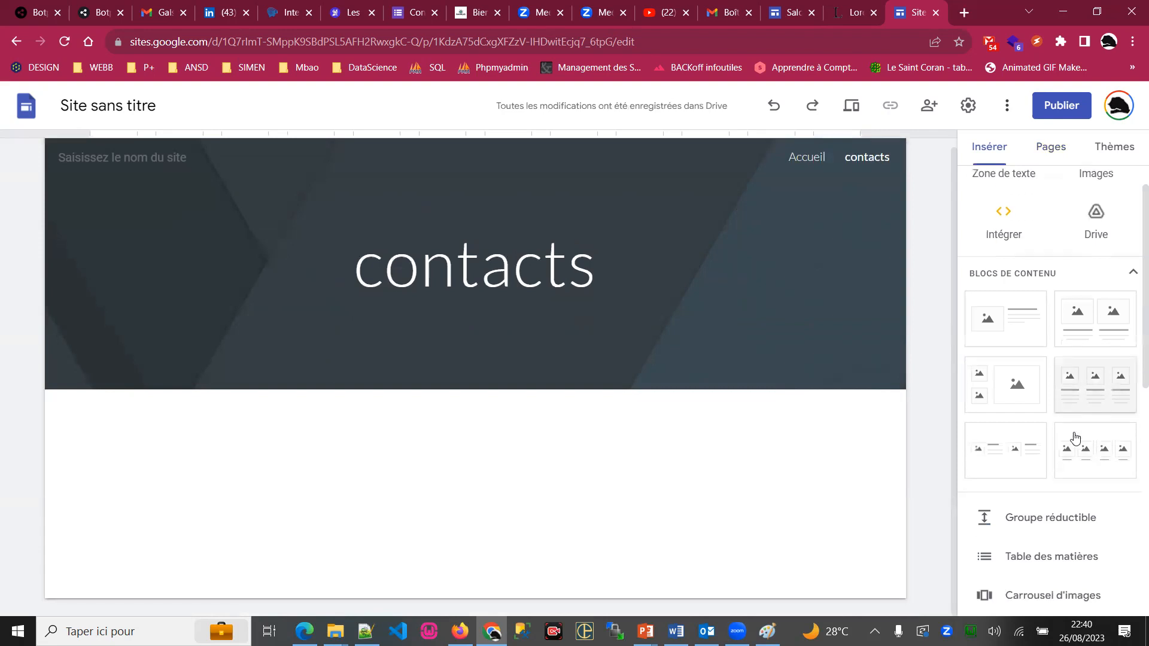
{"action": "scroll", "coordinate": [1017, 440], "scroll_direction": "up", "scroll_amount": 5}
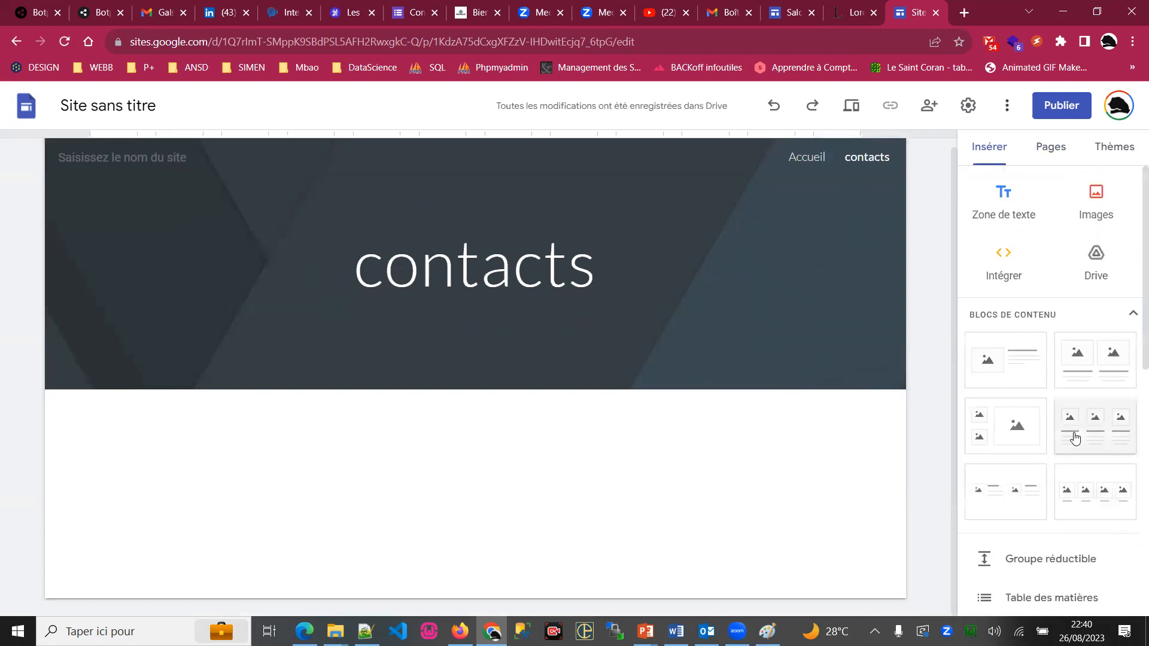
{"action": "left_click", "coordinate": [1004, 201]}
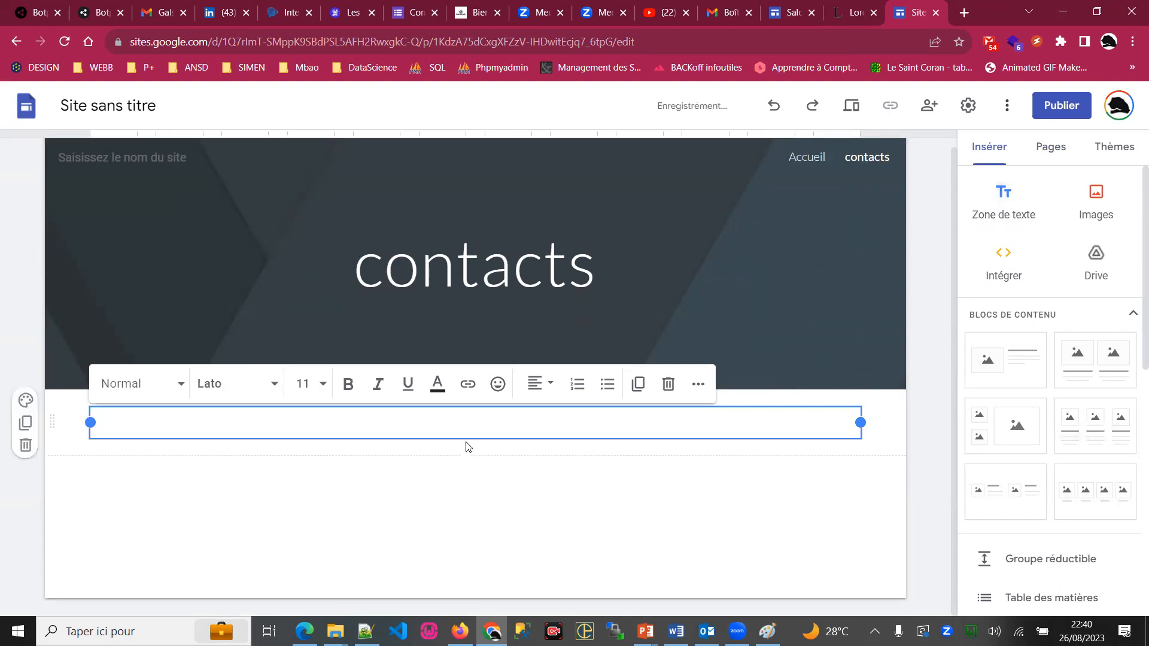
{"action": "left_click", "coordinate": [695, 384]}
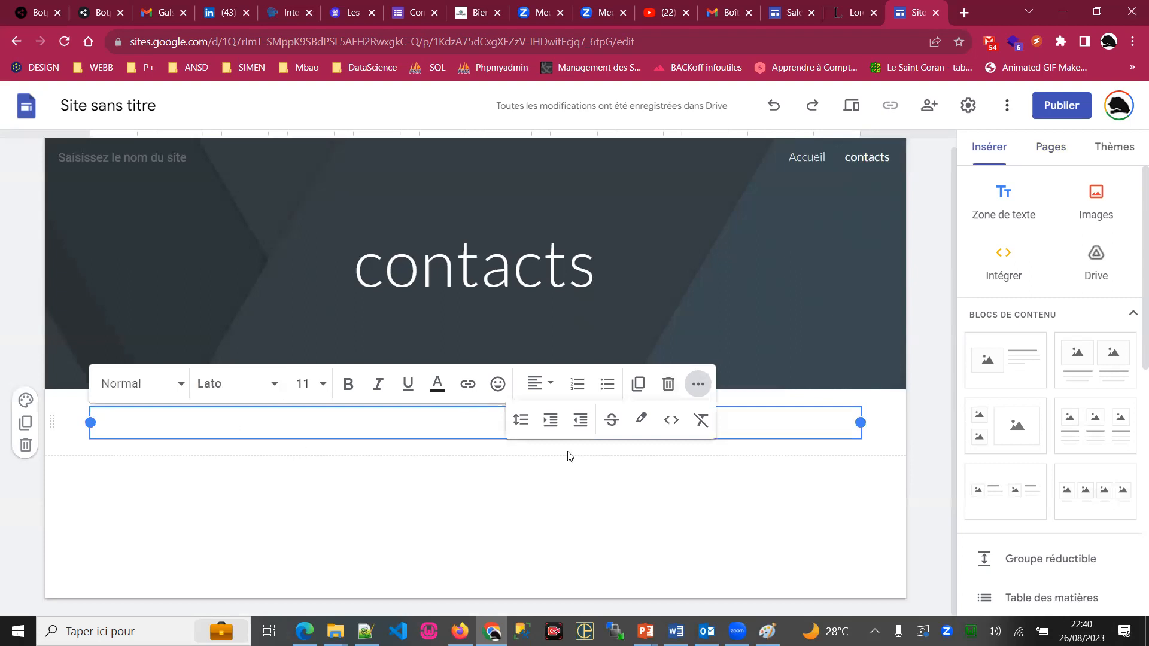
{"action": "left_click", "coordinate": [601, 392]}
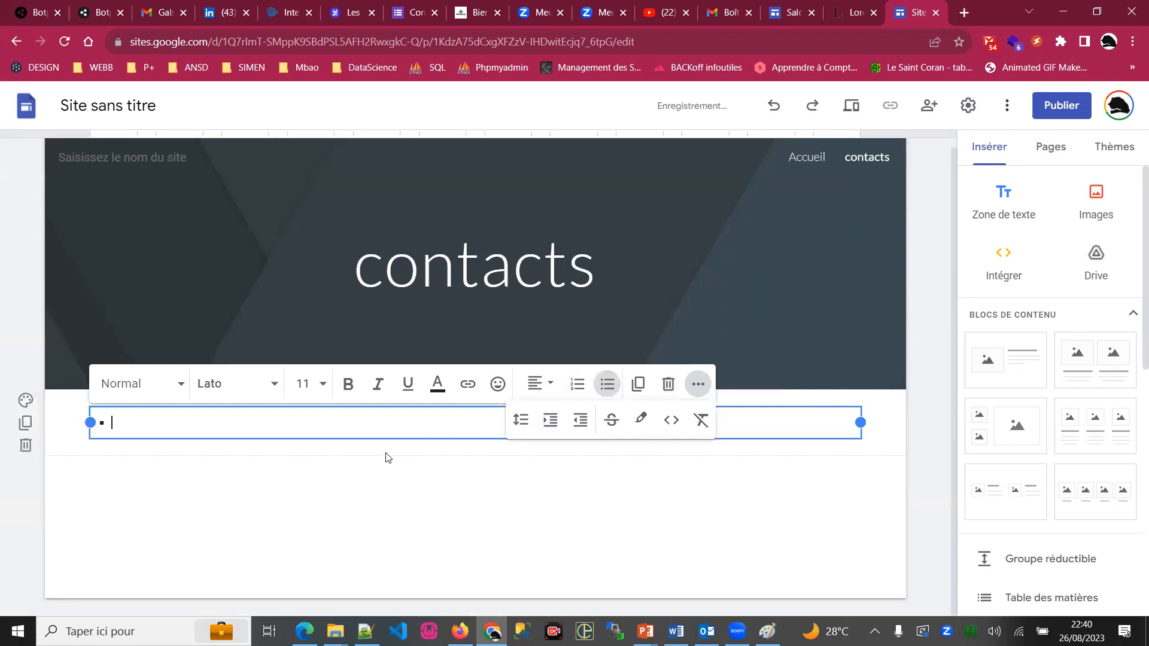
Fill the bulleted list with the entries "téléphoen", "email" and "adress".
{"action": "type", "text": "téléphoen"}
{"action": "key", "text": "Return"}
{"action": "type", "text": "ema"}
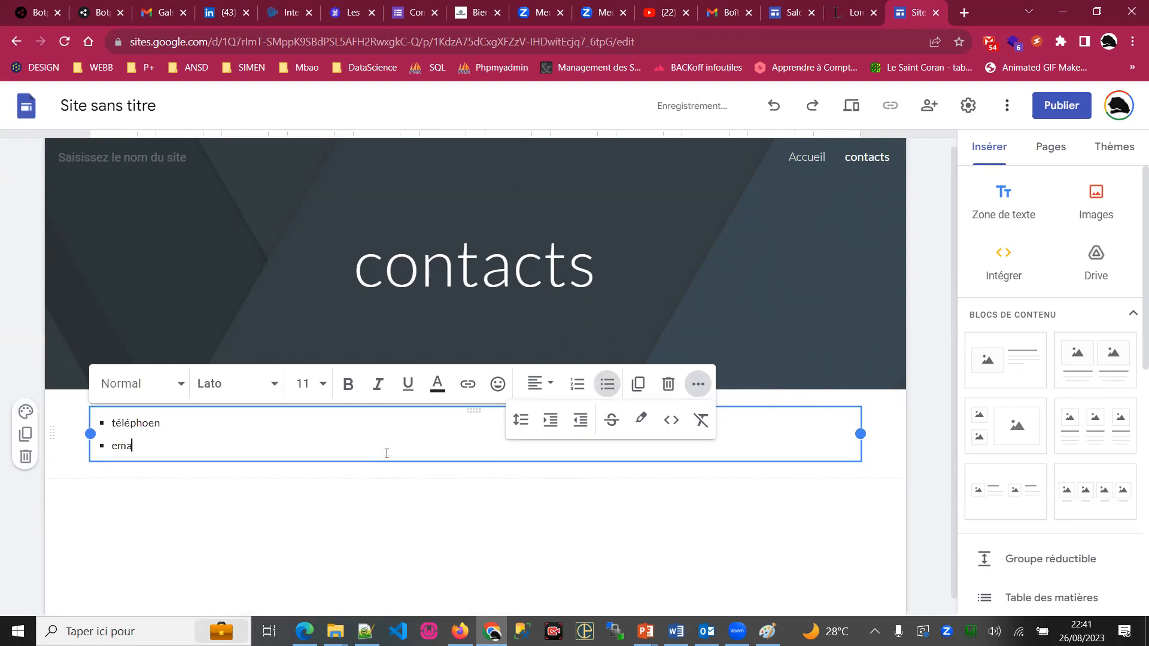
{"action": "type", "text": "il"}
{"action": "key", "text": "Return"}
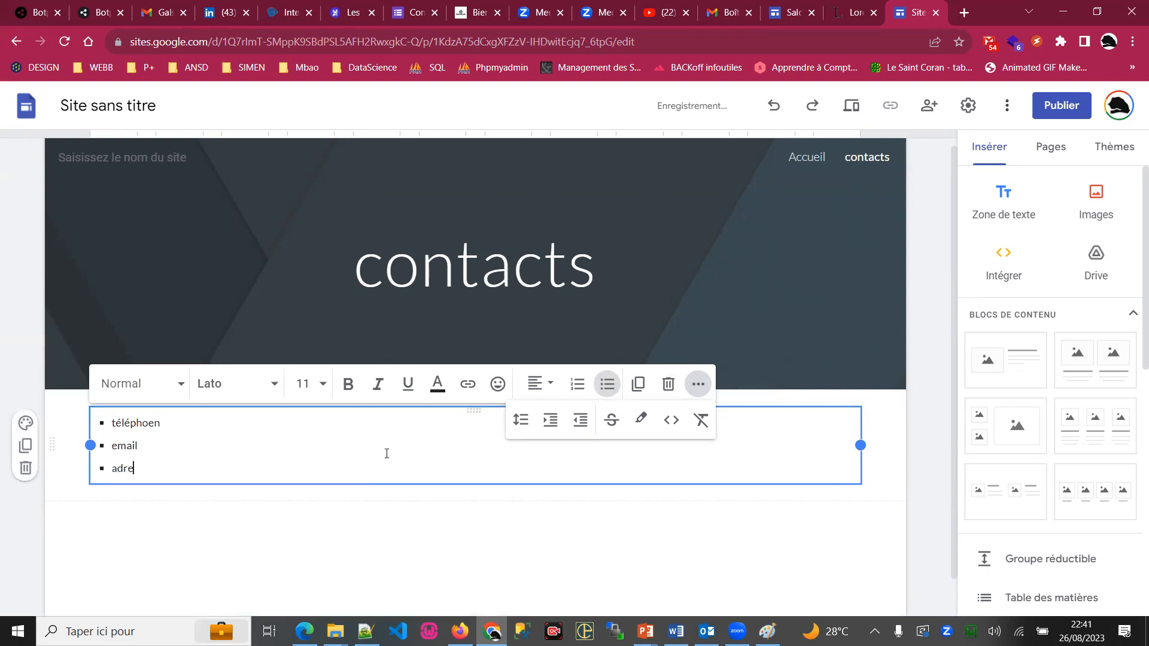
{"action": "left_click", "coordinate": [529, 526]}
Insert a map framed on Senegal and its eastern neighbours below the contact list.
{"action": "scroll", "coordinate": [623, 470], "scroll_direction": "down", "scroll_amount": 1}
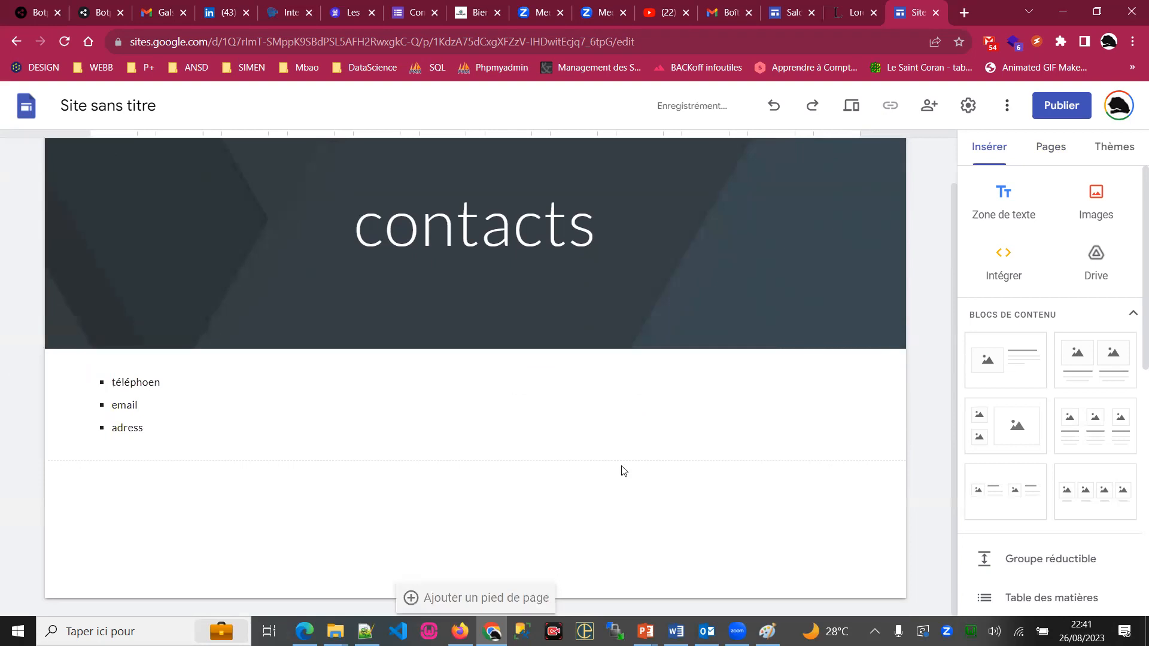
{"action": "scroll", "coordinate": [1054, 434], "scroll_direction": "down", "scroll_amount": 8}
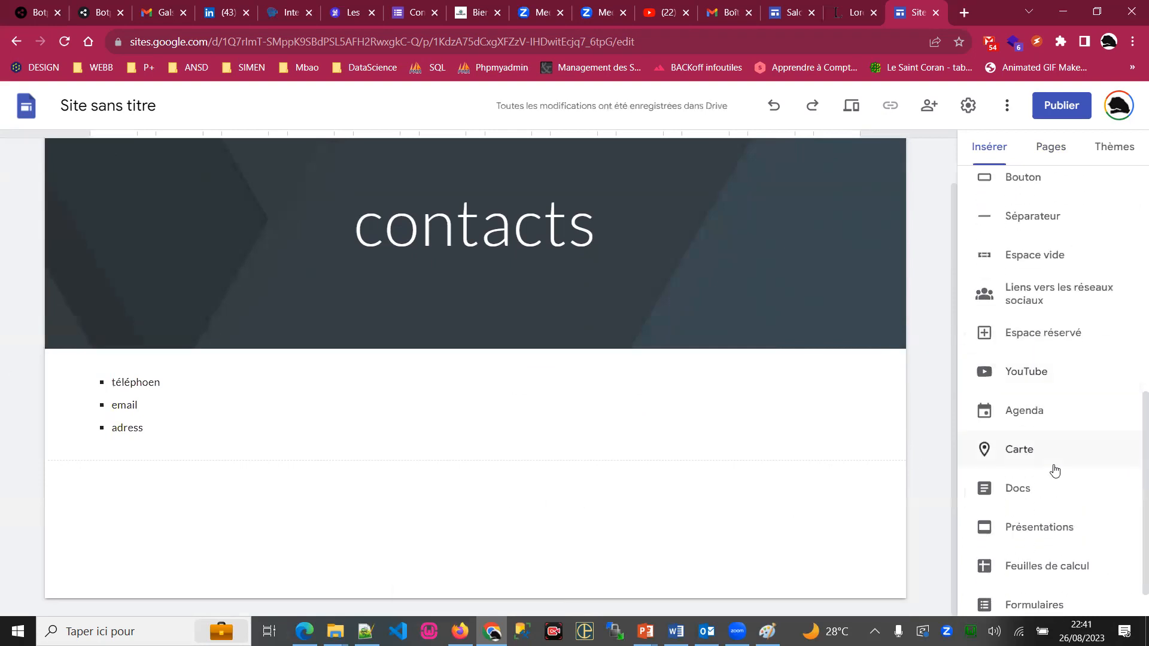
{"action": "left_click", "coordinate": [1054, 454]}
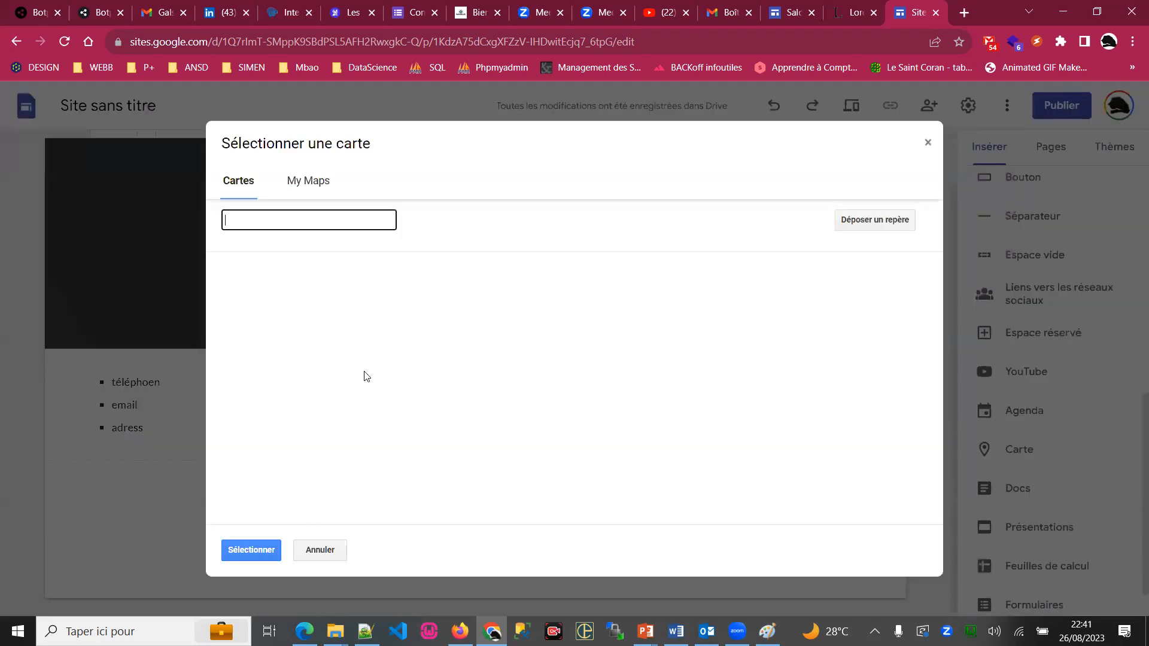
{"action": "scroll", "coordinate": [604, 400], "scroll_direction": "up", "scroll_amount": 2}
{"action": "double_click", "coordinate": [576, 423]}
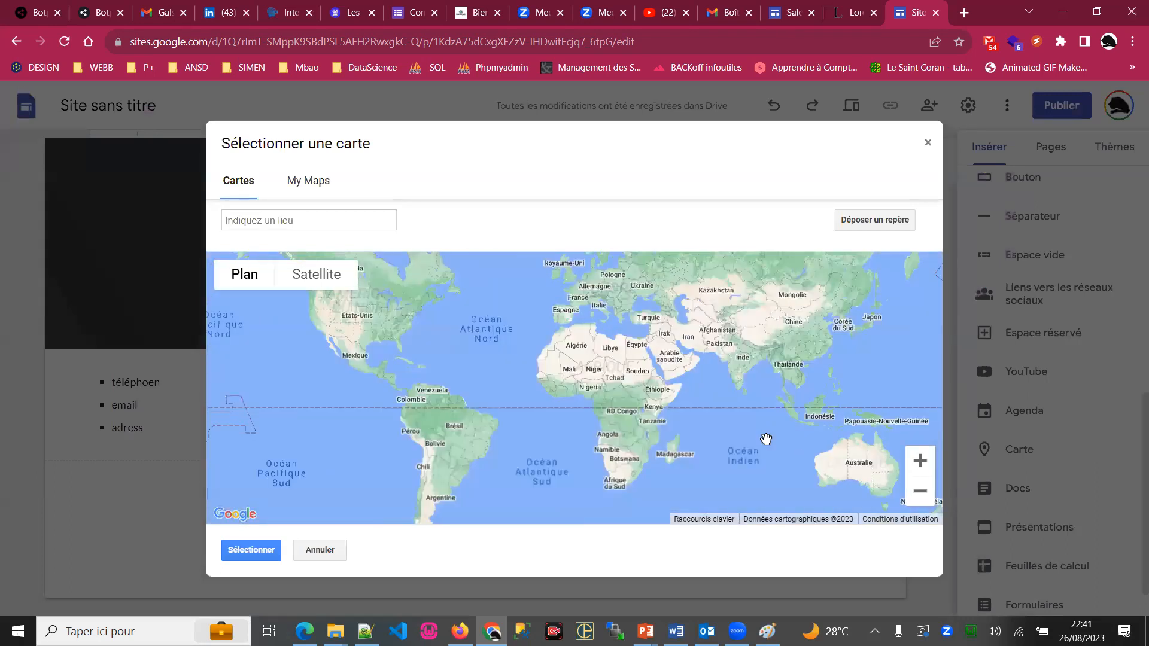
{"action": "double_click", "coordinate": [651, 388]}
{"action": "left_click_drag", "start_coordinate": [535, 371], "coordinate": [600, 392]}
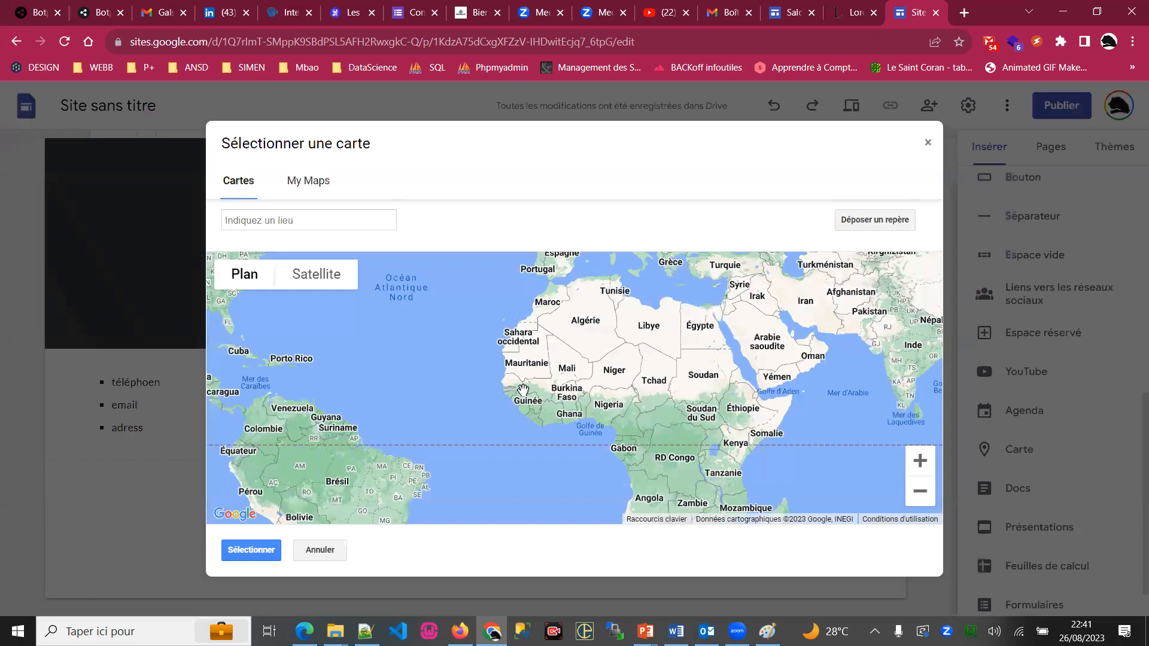
{"action": "double_click", "coordinate": [523, 391]}
{"action": "double_click", "coordinate": [485, 367]}
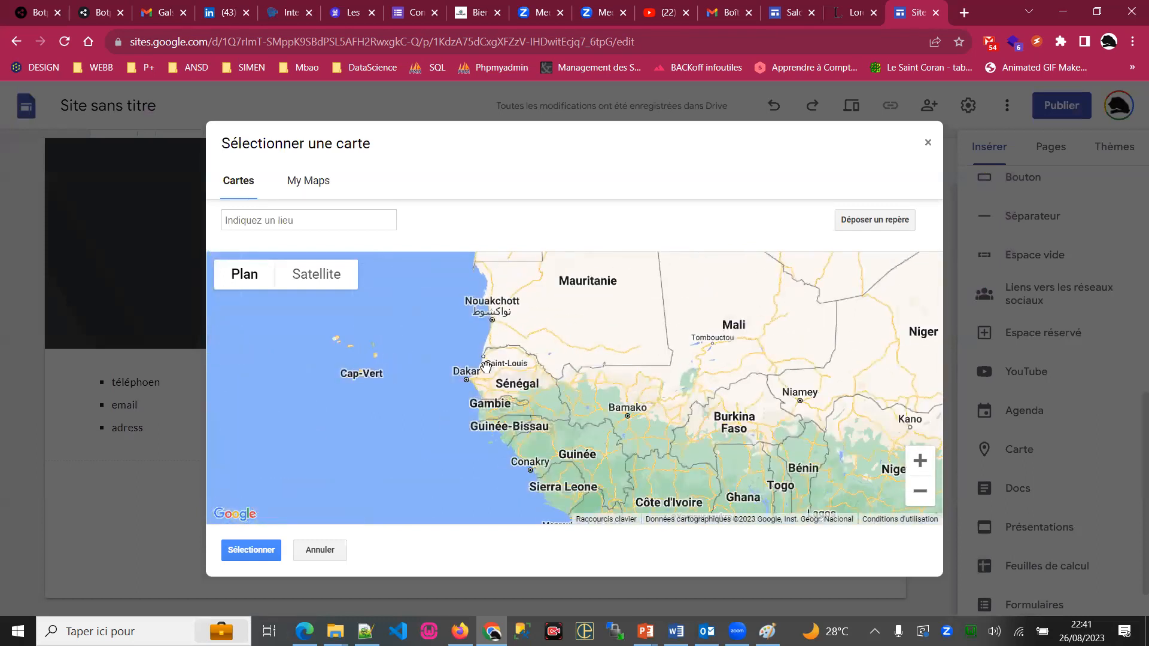
{"action": "left_click", "coordinate": [930, 461]}
{"action": "left_click_drag", "start_coordinate": [573, 377], "coordinate": [639, 378]}
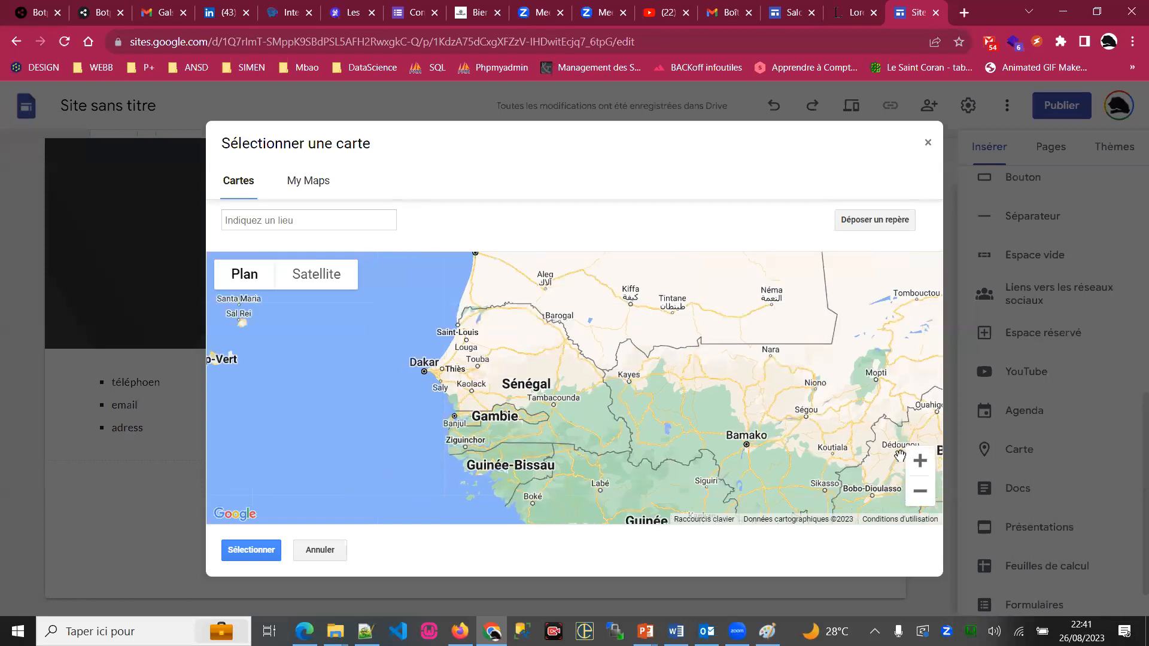
{"action": "left_click", "coordinate": [920, 462]}
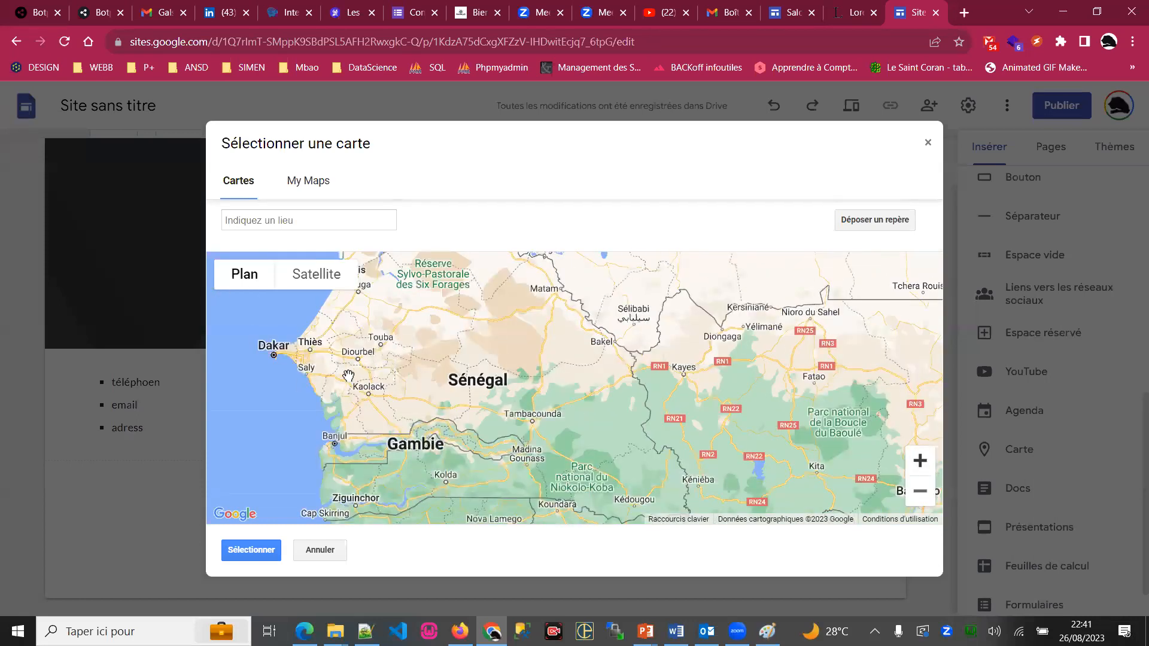
{"action": "left_click", "coordinate": [252, 549]}
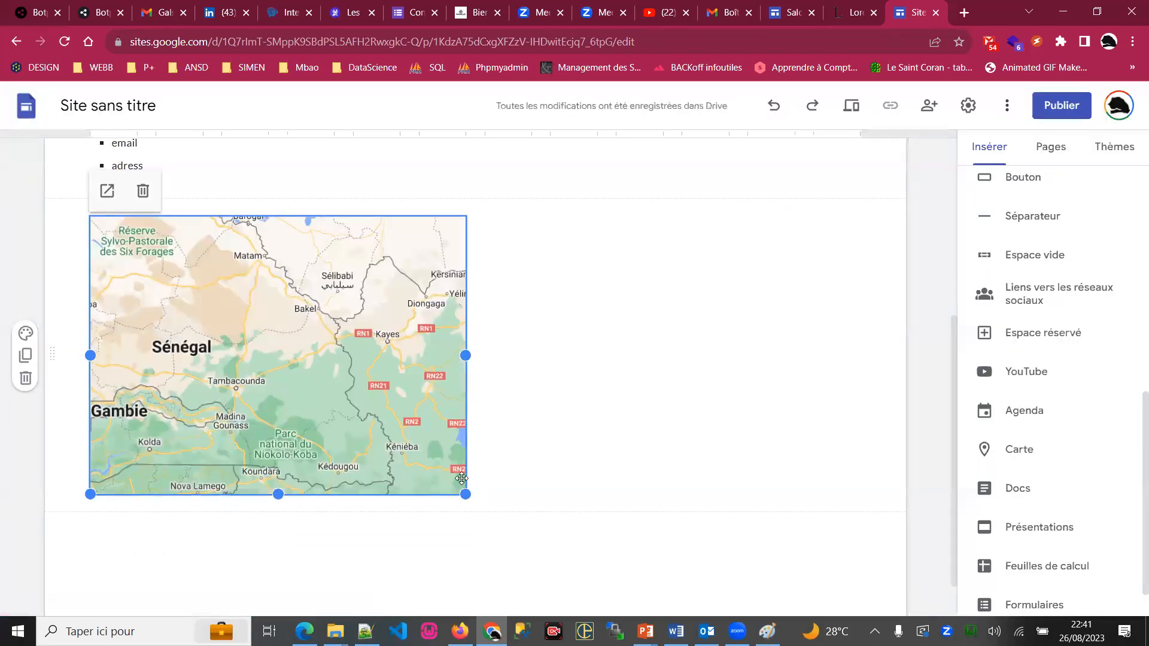
Widen the map so it spans the full content width of the contacts page.
{"action": "left_click_drag", "start_coordinate": [465, 494], "coordinate": [865, 476]}
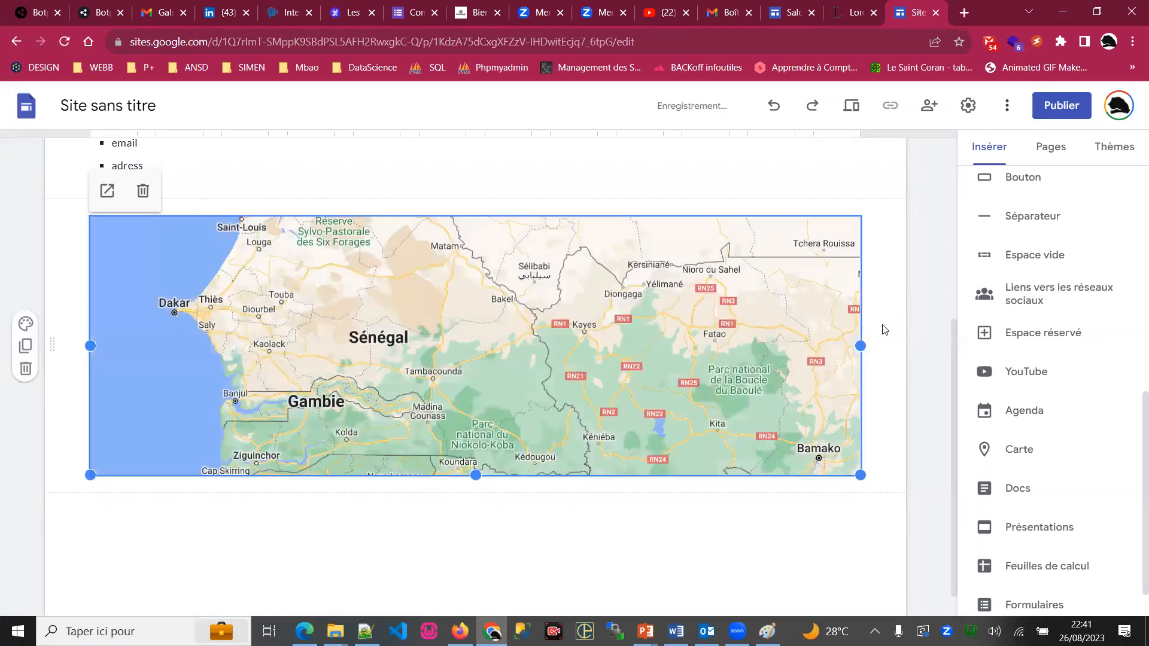
{"action": "scroll", "coordinate": [1089, 369], "scroll_direction": "down", "scroll_amount": 1}
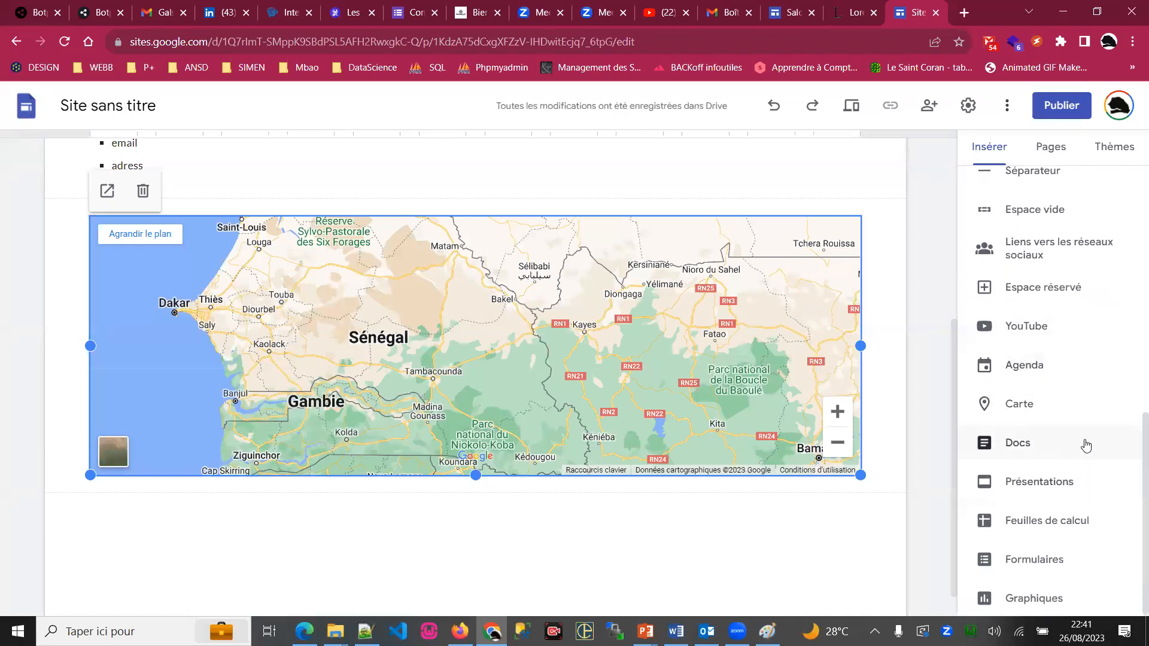
{"action": "scroll", "coordinate": [1086, 446], "scroll_direction": "up", "scroll_amount": 10}
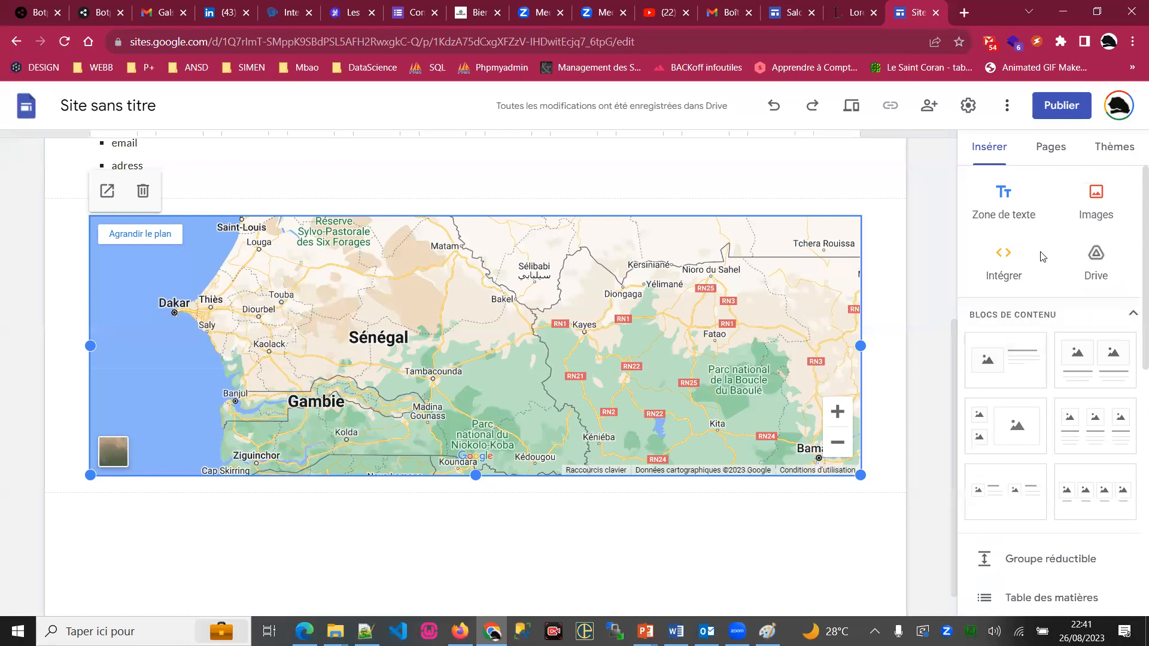
Go to the Accueil page and rename the untitled site document with its copied header title, "Africode DataScience".
{"action": "scroll", "coordinate": [371, 213], "scroll_direction": "up", "scroll_amount": 5}
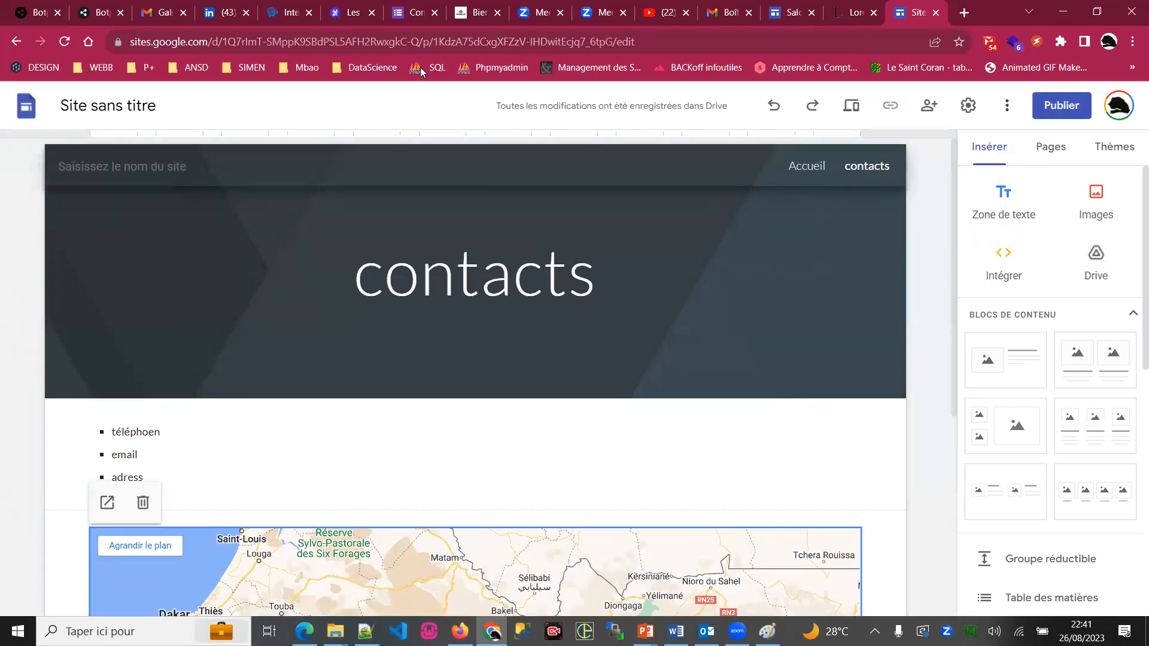
{"action": "left_click", "coordinate": [108, 105]}
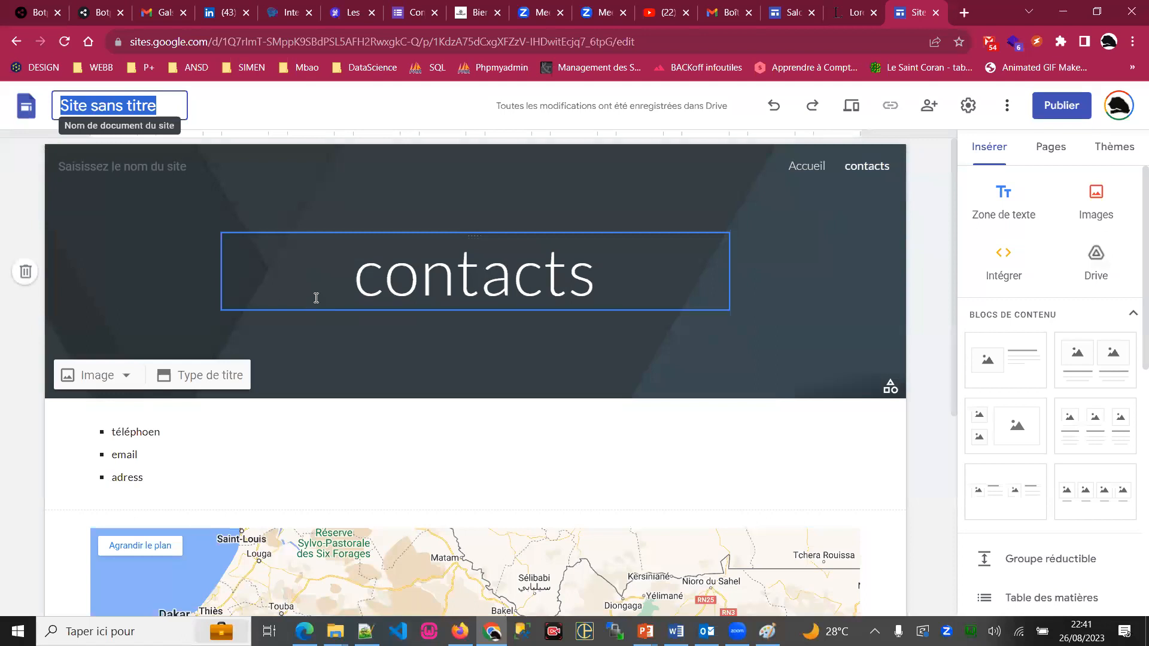
{"action": "left_click", "coordinate": [800, 164]}
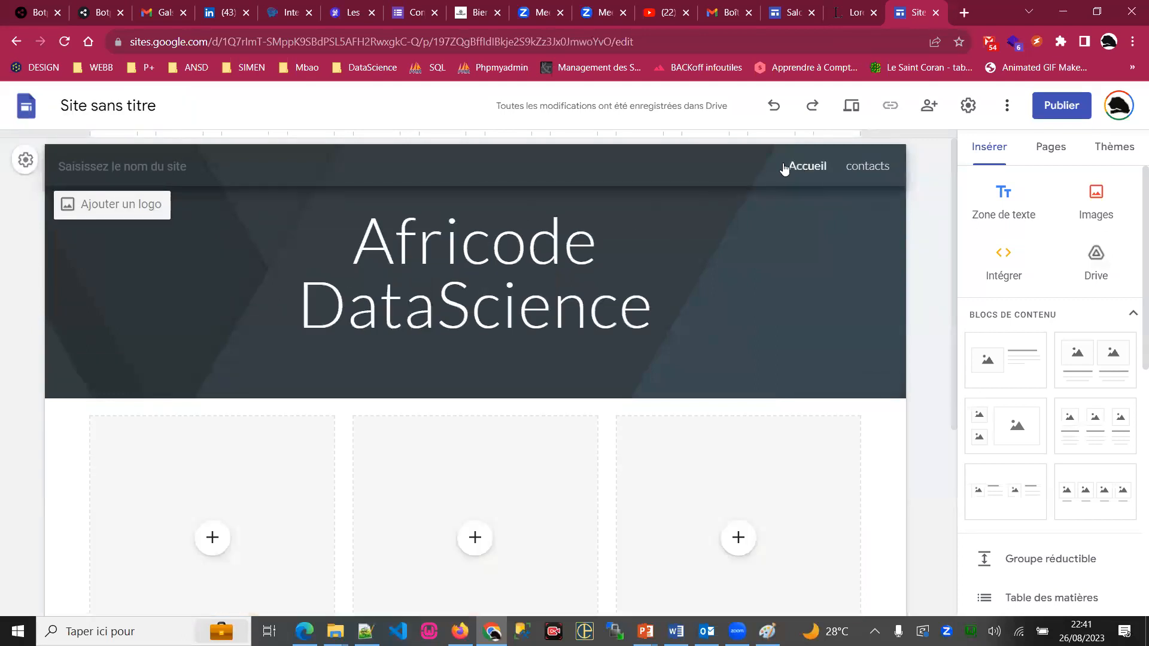
{"action": "left_click", "coordinate": [423, 289]}
{"action": "left_click", "coordinate": [140, 116]}
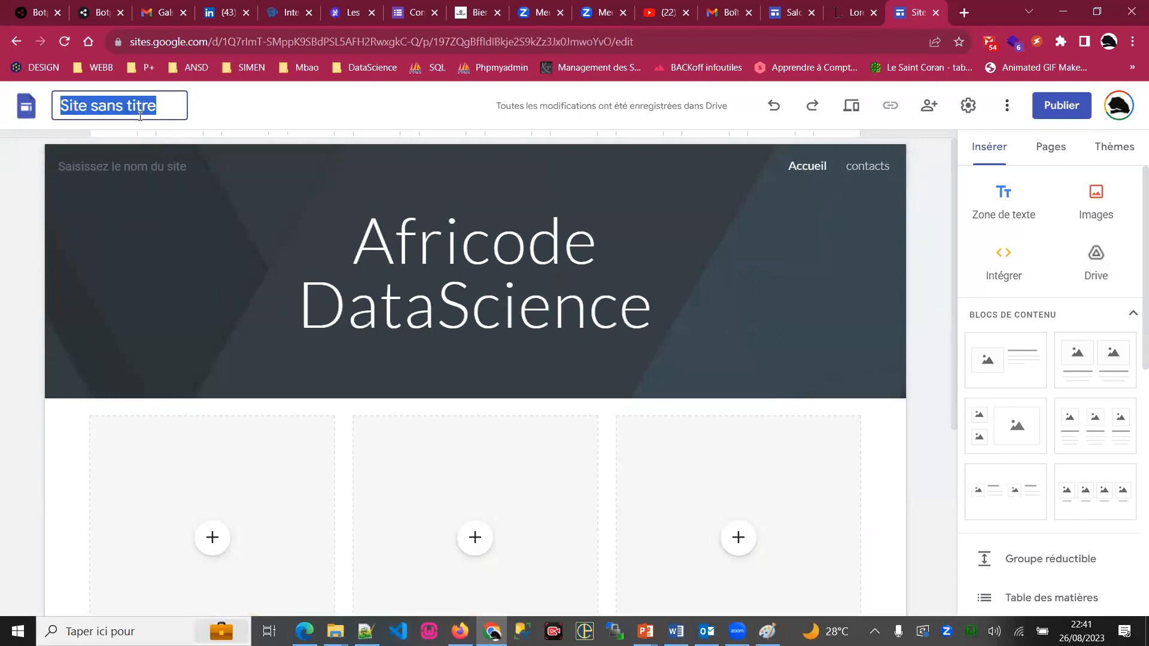
{"action": "triple_click", "coordinate": [417, 236]}
{"action": "key", "text": "ctrl+c"}
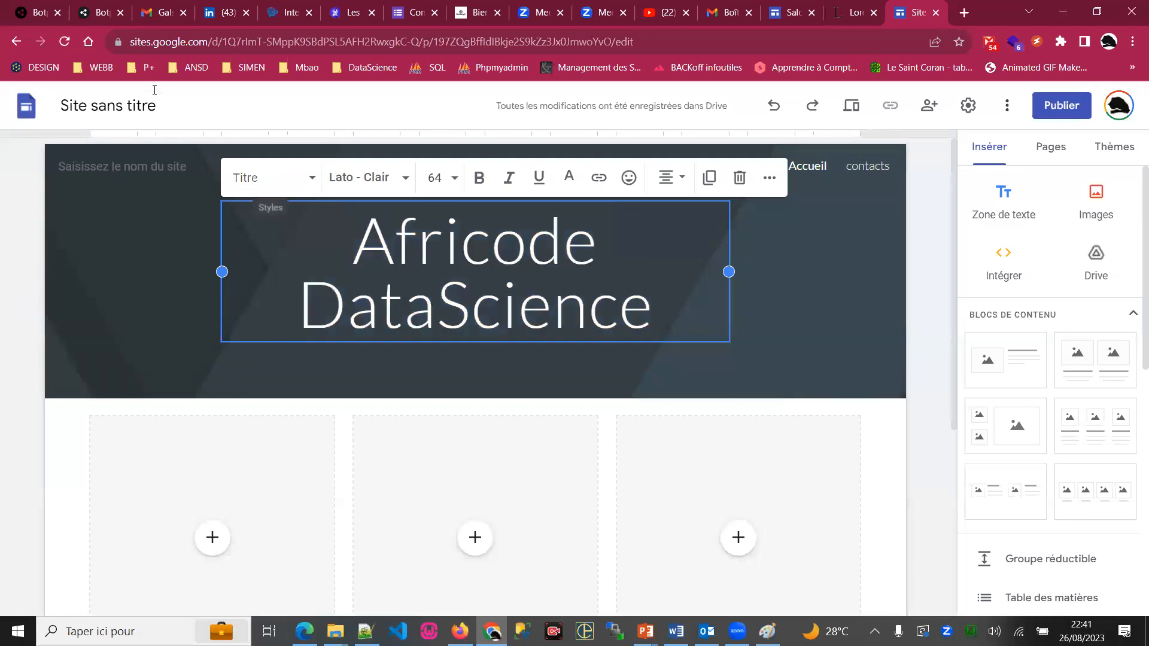
{"action": "left_click", "coordinate": [129, 105]}
{"action": "key", "text": "ctrl+v"}
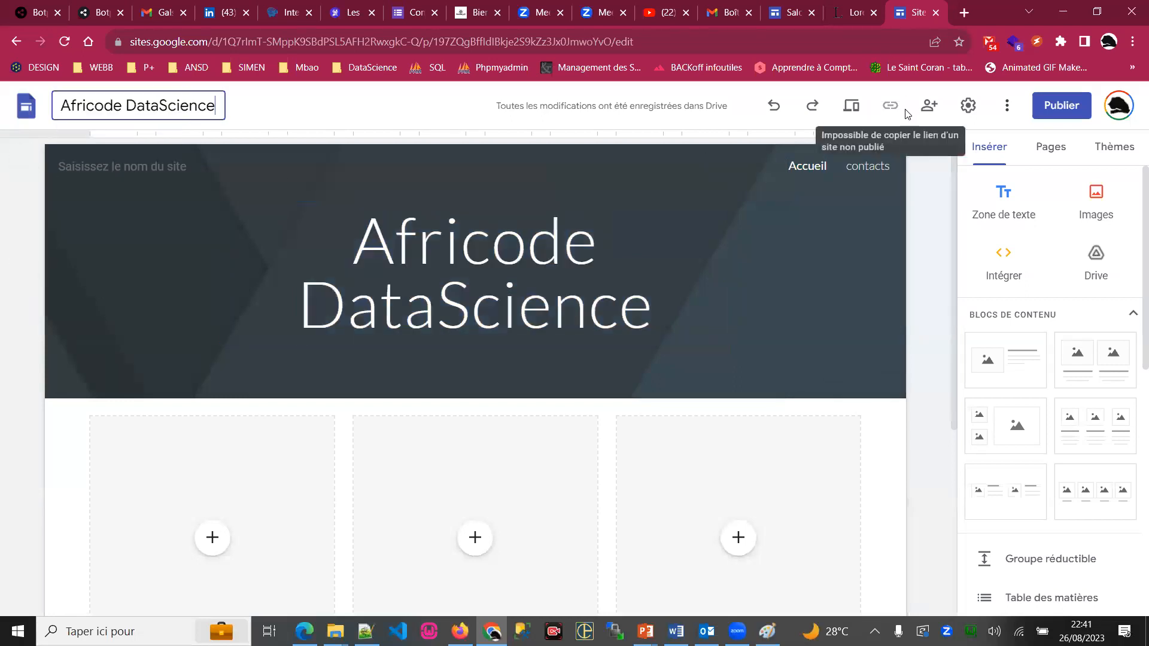
Review who can access the draft and the published site in the sharing settings, then close them unchanged.
{"action": "left_click", "coordinate": [929, 105]}
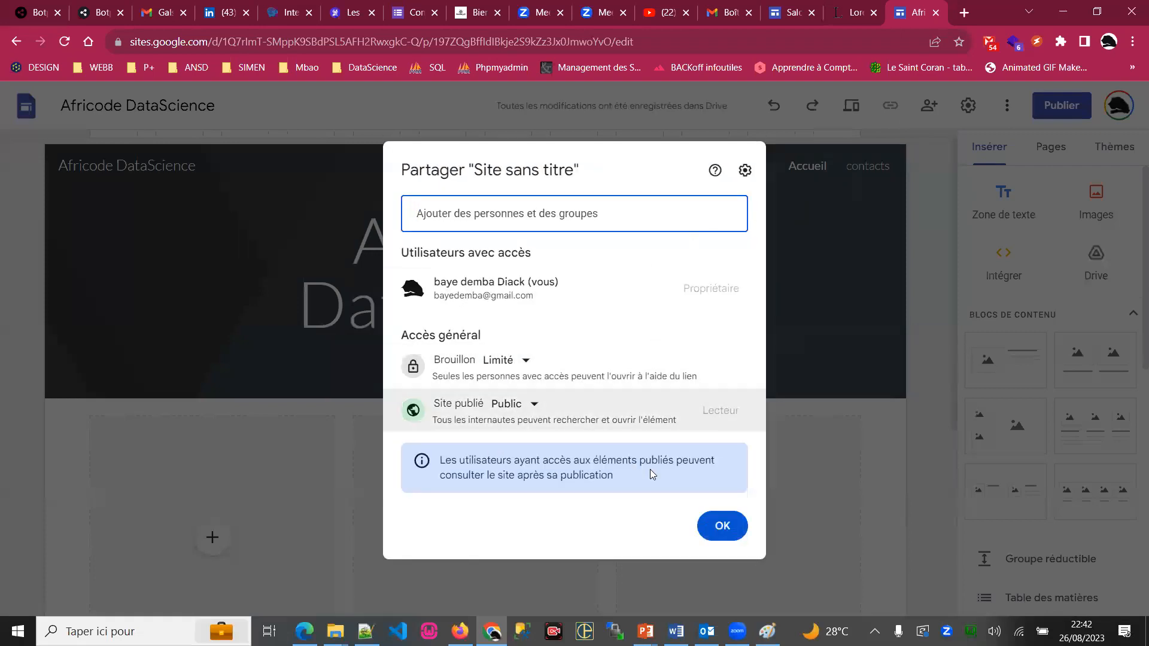
{"action": "left_click", "coordinate": [706, 519]}
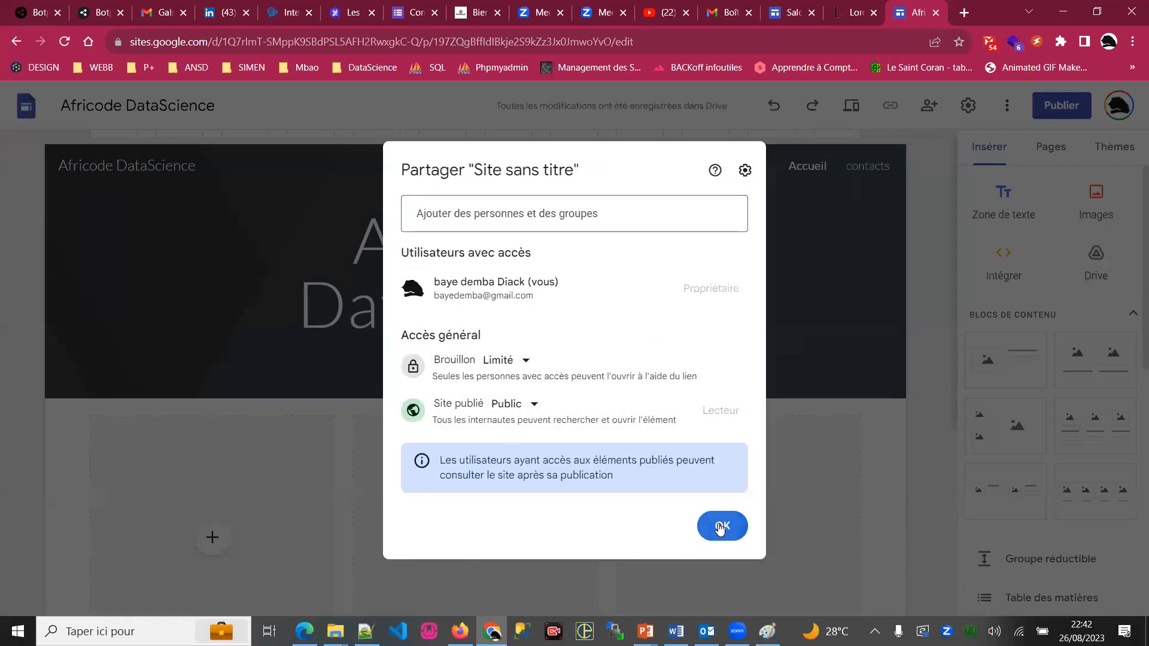
{"action": "scroll", "coordinate": [672, 403], "scroll_direction": "down", "scroll_amount": 5}
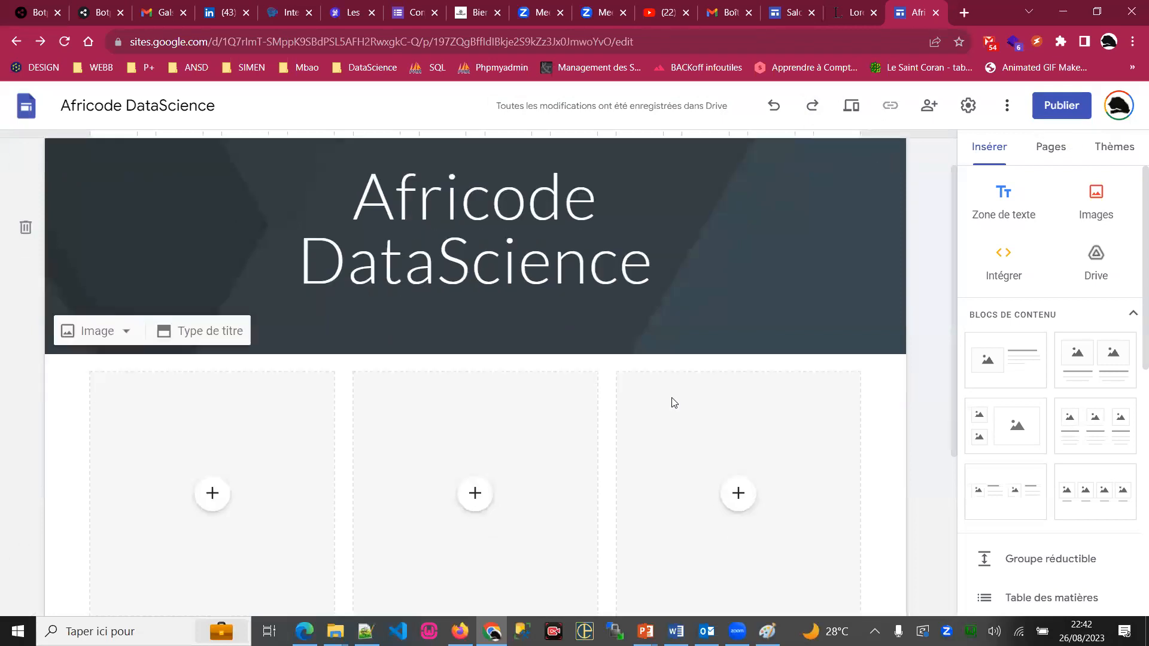
{"action": "scroll", "coordinate": [672, 387], "scroll_direction": "up", "scroll_amount": 5}
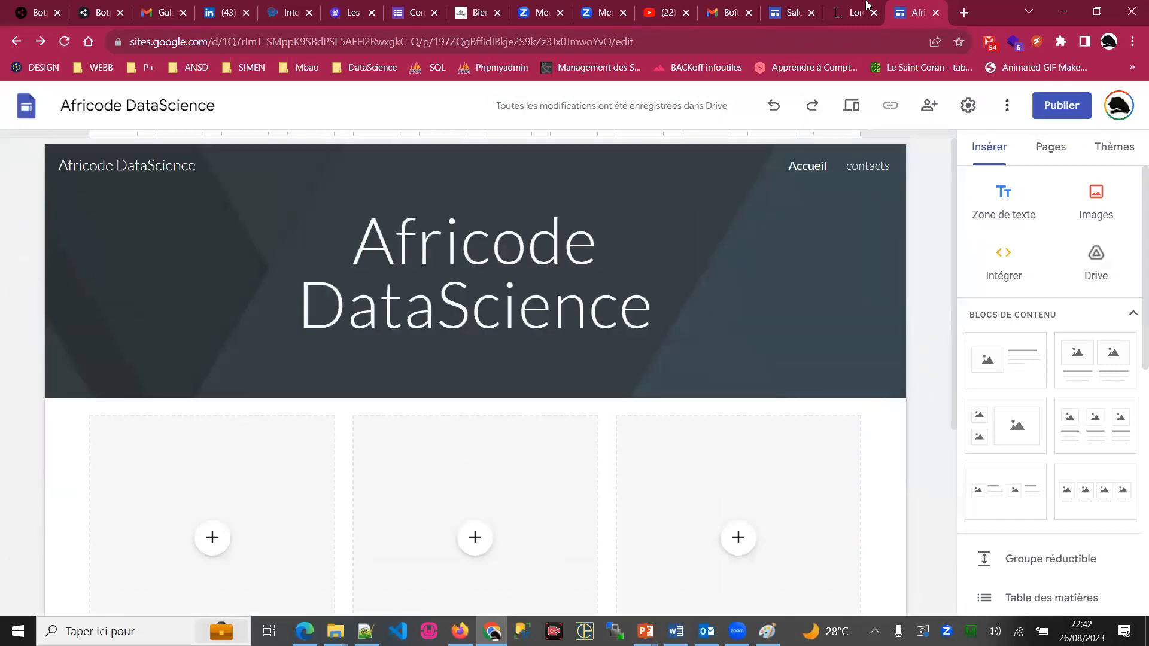
Switch to Microsoft Edge and look through the Accueil and Présentations pages of the published school site.
{"action": "left_click", "coordinate": [305, 632]}
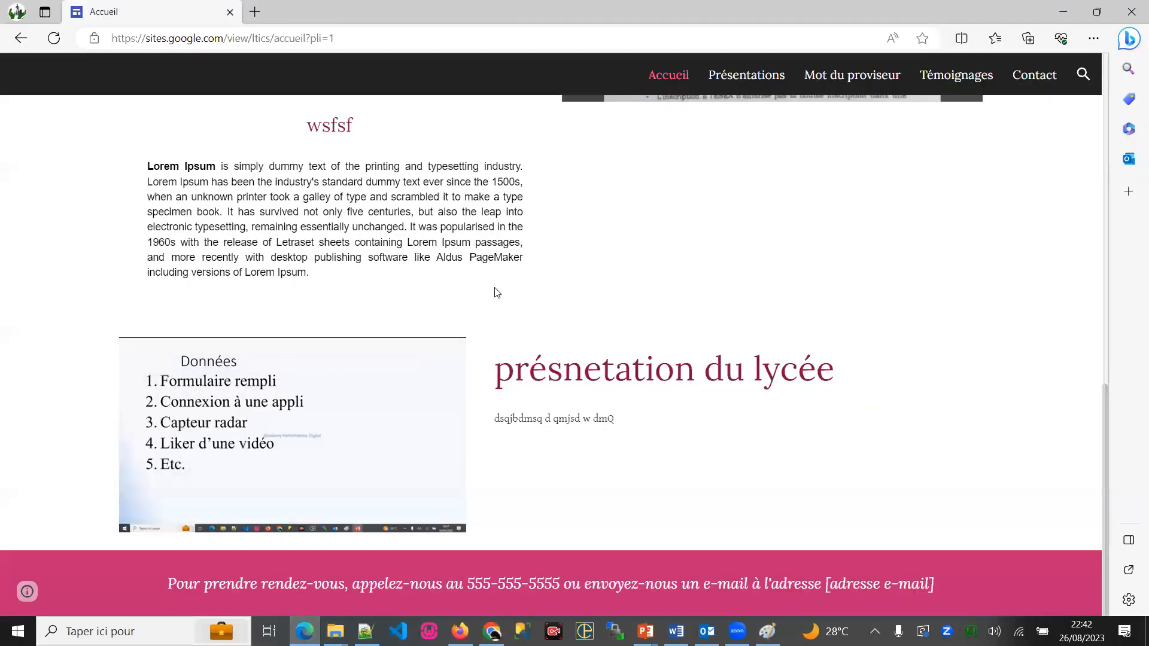
{"action": "scroll", "coordinate": [598, 244], "scroll_direction": "up", "scroll_amount": 12}
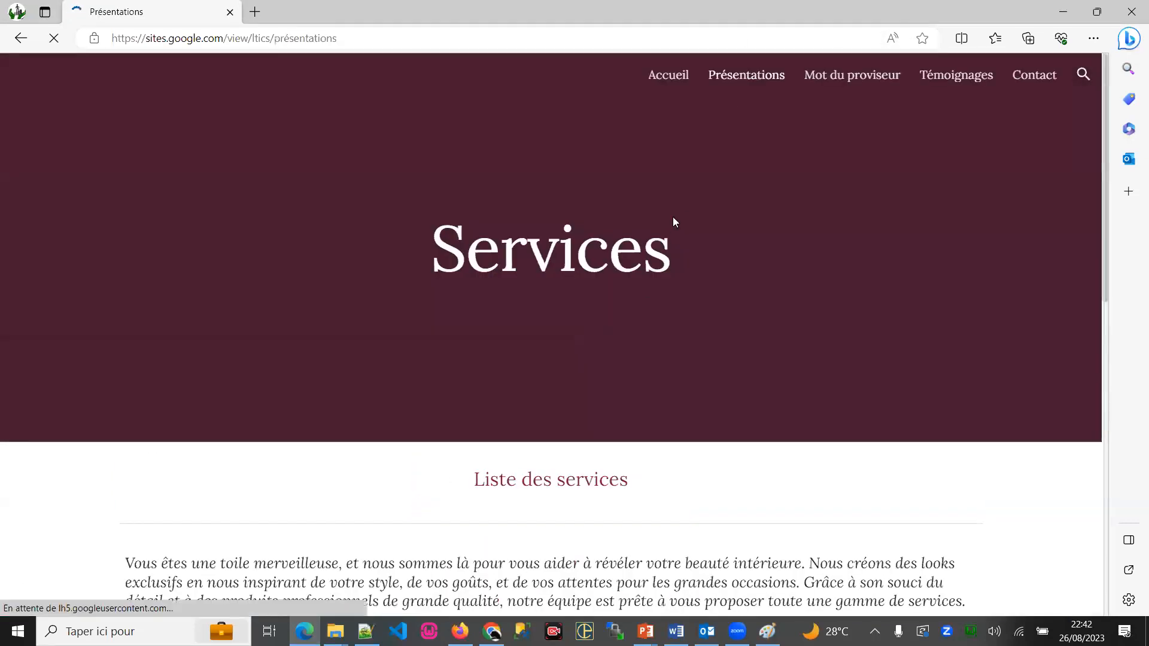
{"action": "scroll", "coordinate": [673, 215], "scroll_direction": "down", "scroll_amount": 10}
{"action": "scroll", "coordinate": [672, 214], "scroll_direction": "up", "scroll_amount": 10}
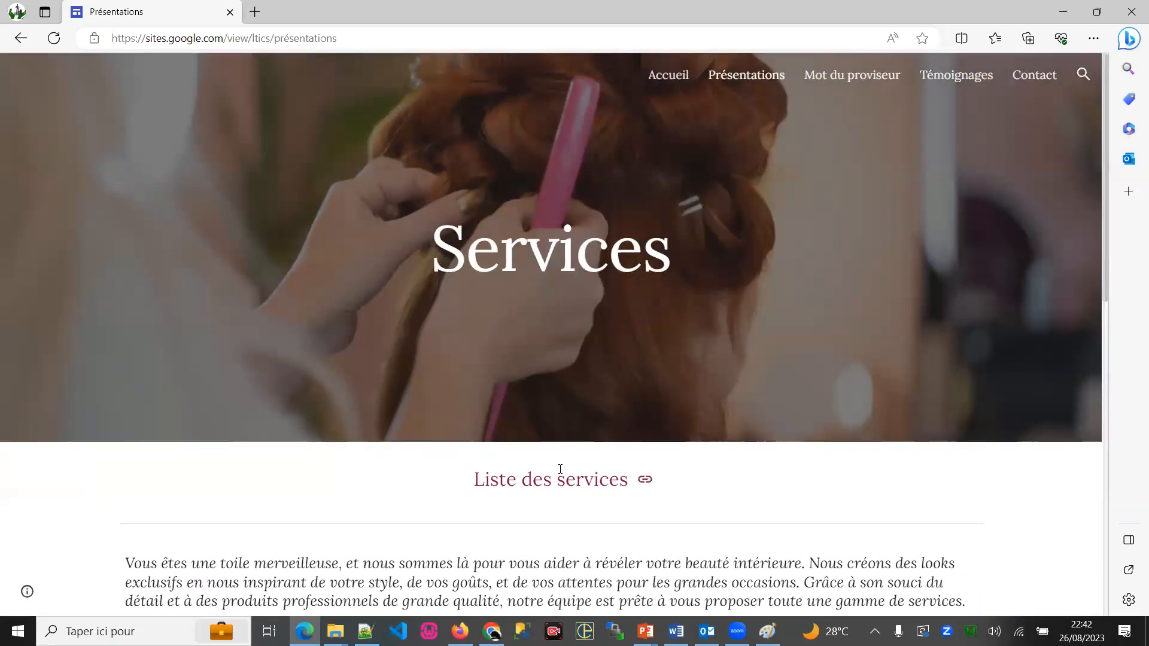
Switch to Google Chrome and return from the Salon site's editor to the Google Sites home page.
{"action": "left_click", "coordinate": [492, 632]}
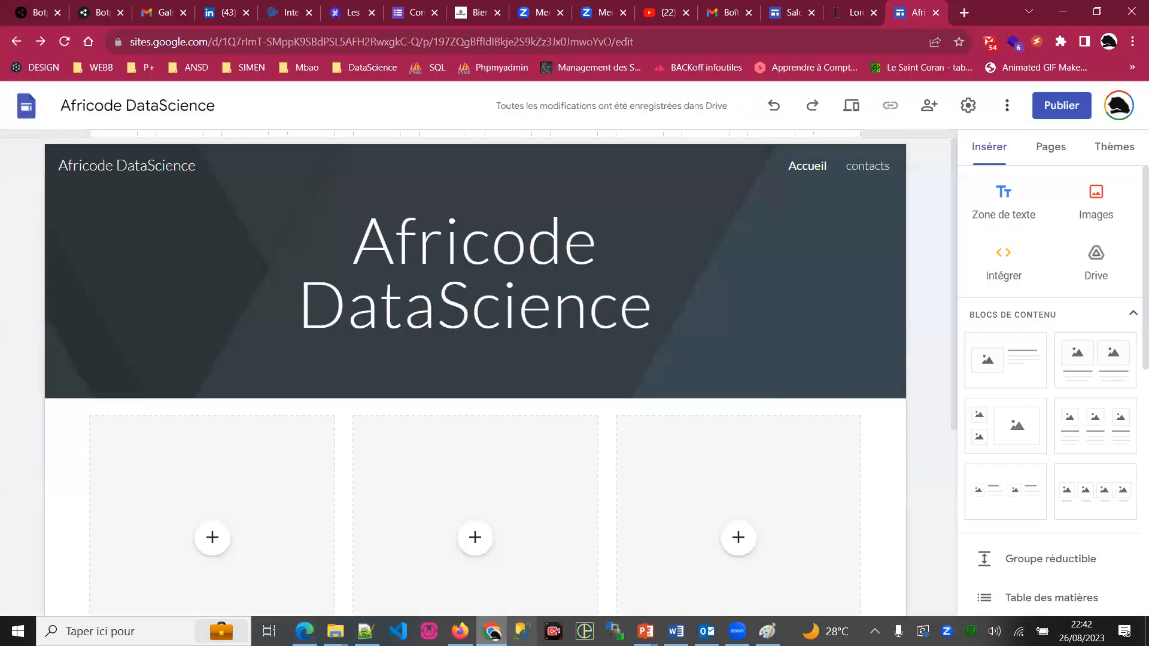
{"action": "left_click", "coordinate": [964, 13]}
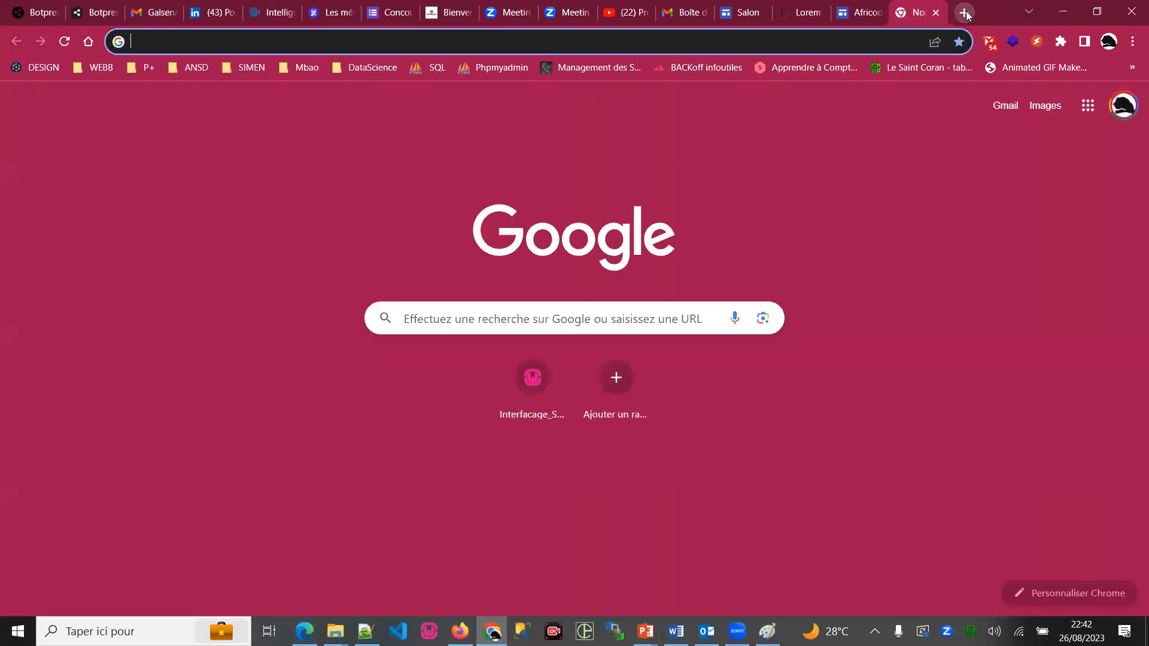
{"action": "left_click", "coordinate": [742, 12]}
{"action": "left_click", "coordinate": [26, 106]}
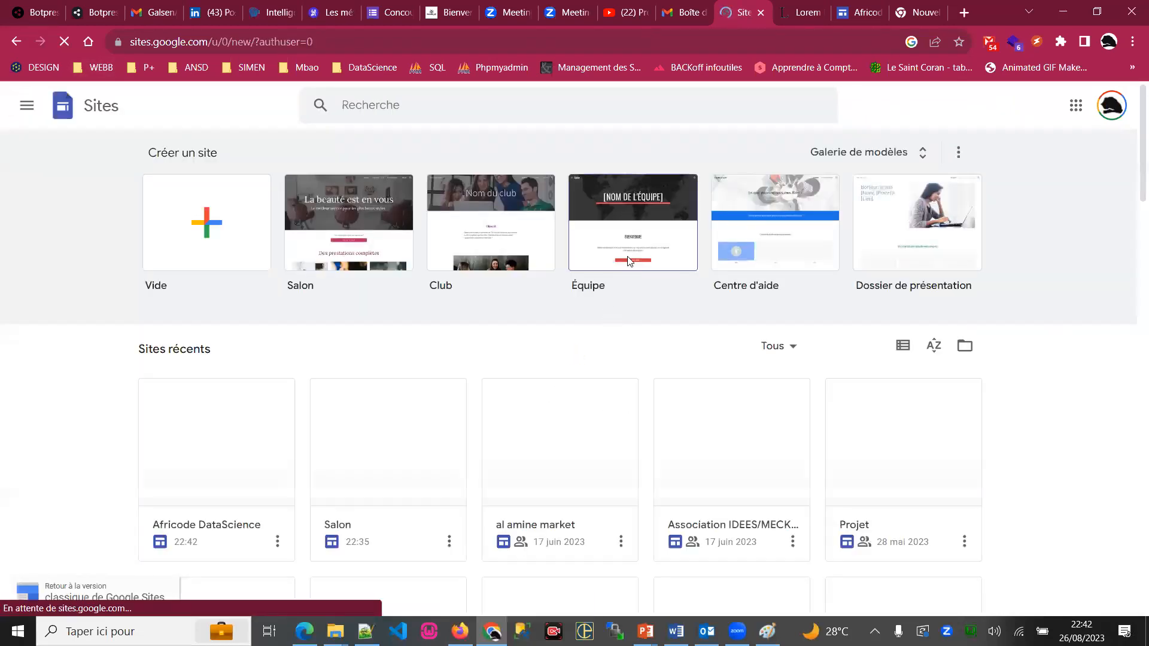
Look through the recent sites and open the Association IDEES/MECKHE site.
{"action": "scroll", "coordinate": [628, 257], "scroll_direction": "down", "scroll_amount": 3}
{"action": "scroll", "coordinate": [628, 261], "scroll_direction": "up", "scroll_amount": 2}
{"action": "scroll", "coordinate": [627, 262], "scroll_direction": "up", "scroll_amount": 1}
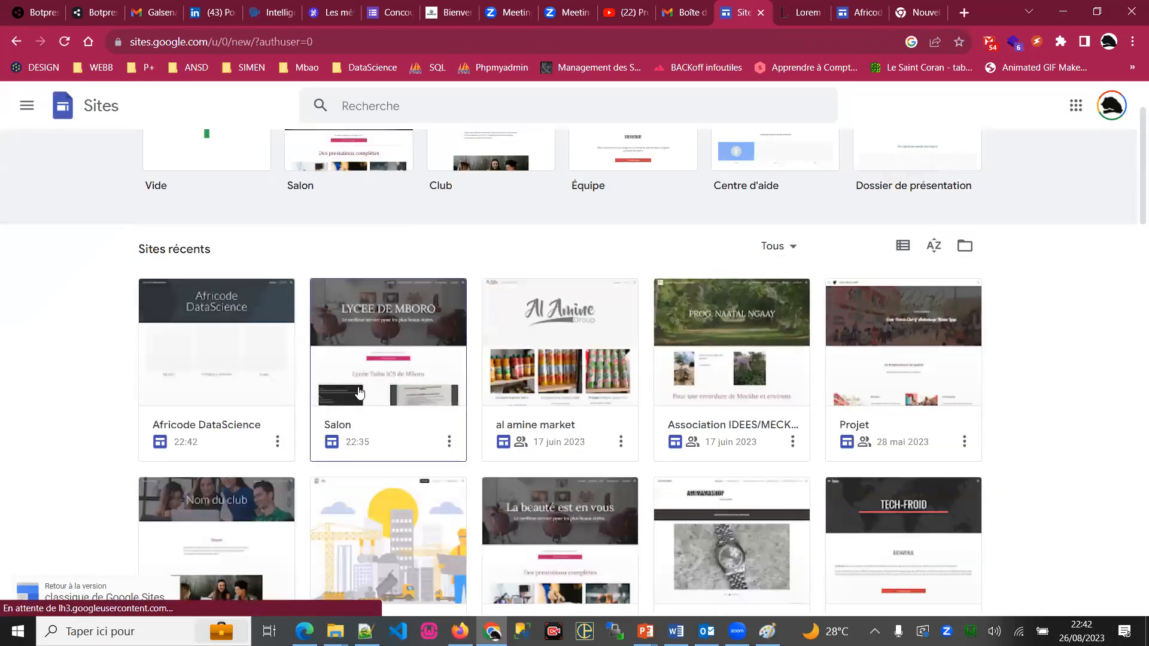
{"action": "scroll", "coordinate": [300, 372], "scroll_direction": "down", "scroll_amount": 5}
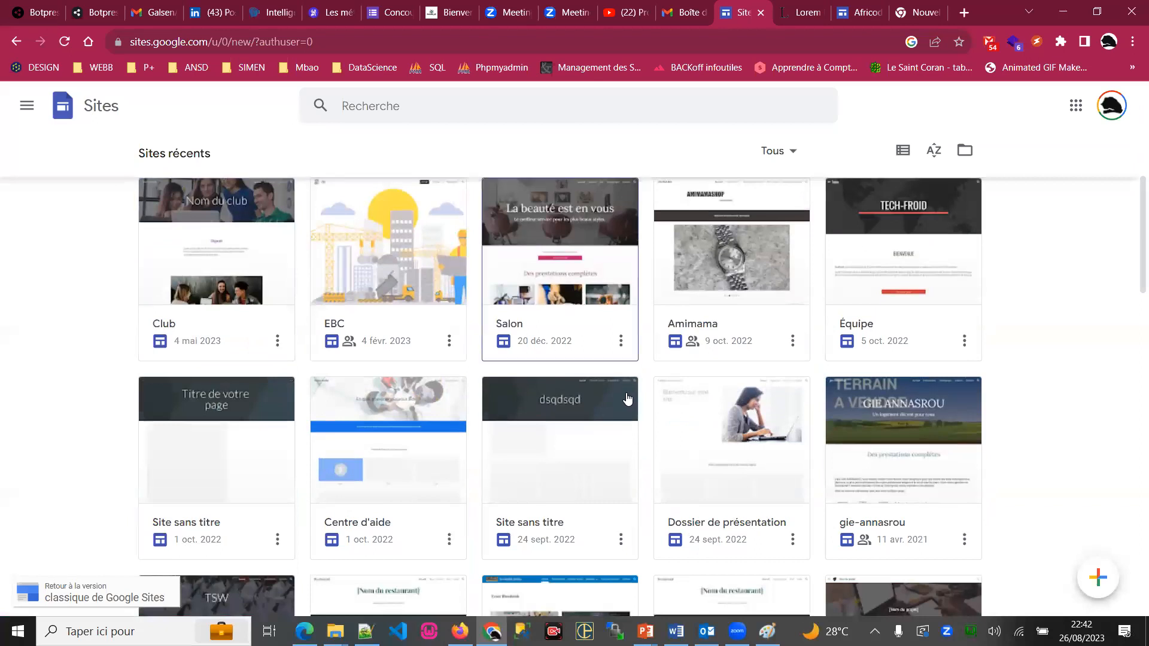
{"action": "scroll", "coordinate": [627, 399], "scroll_direction": "up", "scroll_amount": 3}
{"action": "right_click", "coordinate": [734, 239]}
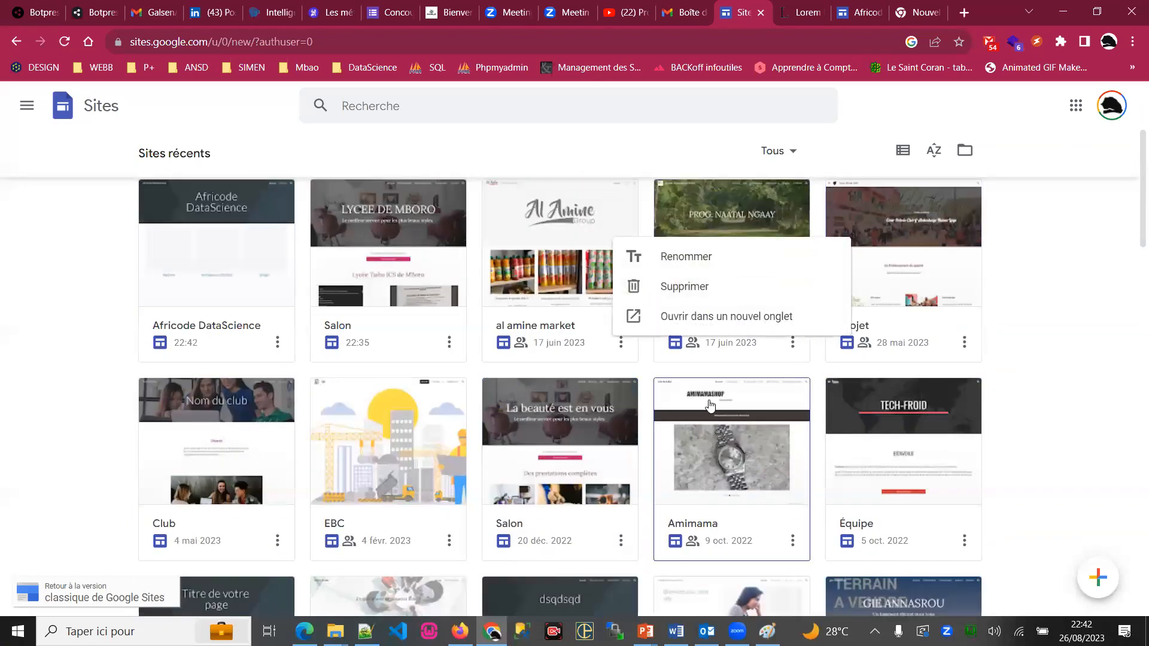
{"action": "left_click", "coordinate": [776, 343]}
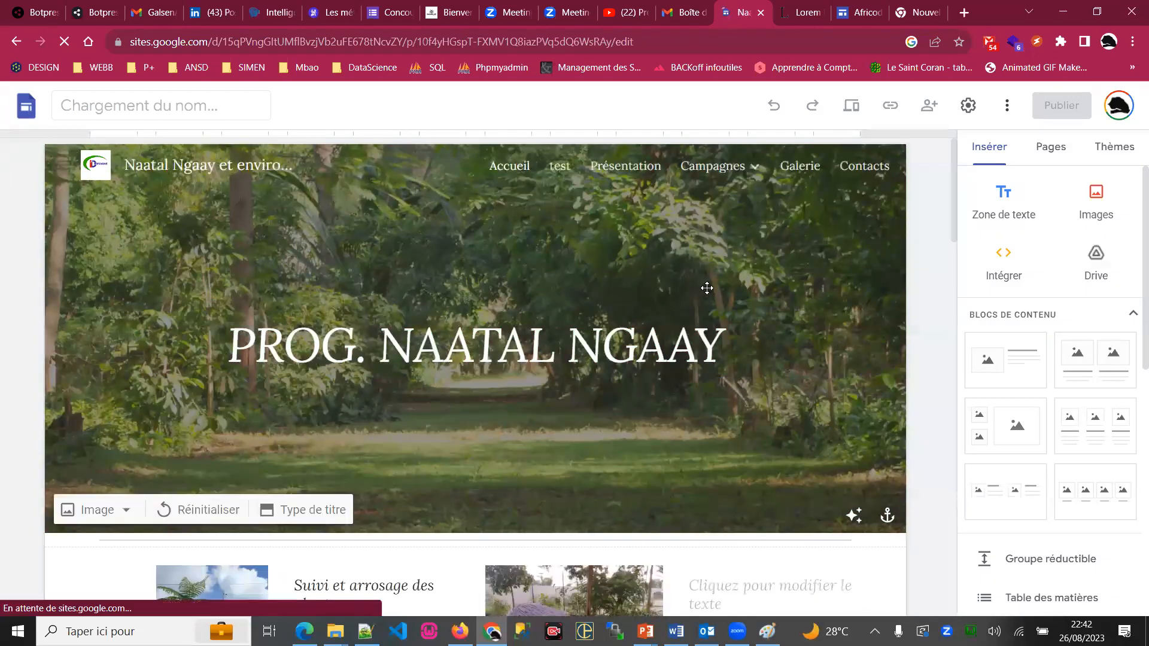
Look through the site's Accueil page and its Présentation page, then return to Accueil.
{"action": "scroll", "coordinate": [688, 299], "scroll_direction": "down", "scroll_amount": 15}
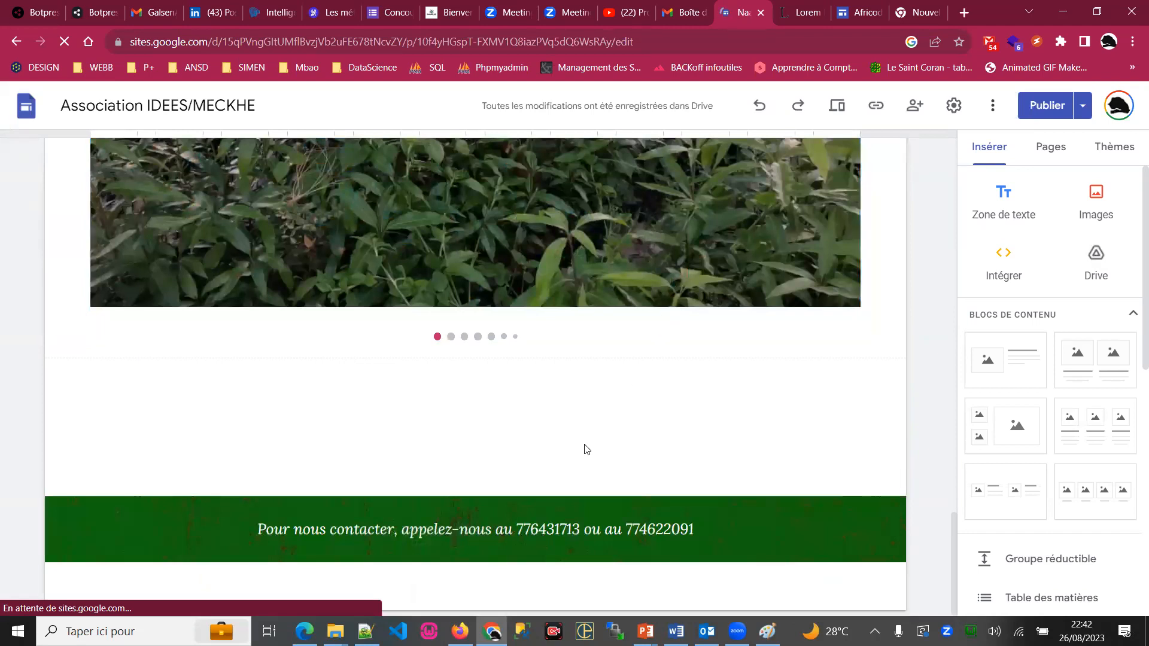
{"action": "scroll", "coordinate": [586, 448], "scroll_direction": "up", "scroll_amount": 10}
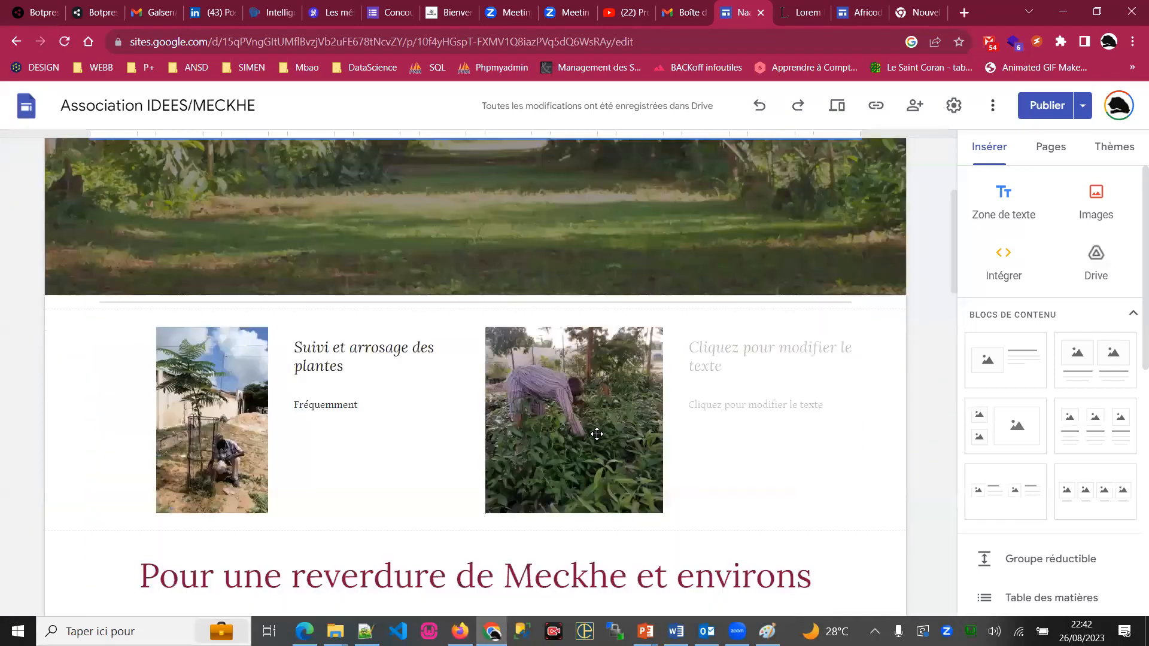
{"action": "scroll", "coordinate": [596, 435], "scroll_direction": "up", "scroll_amount": 5}
{"action": "left_click", "coordinate": [562, 168]}
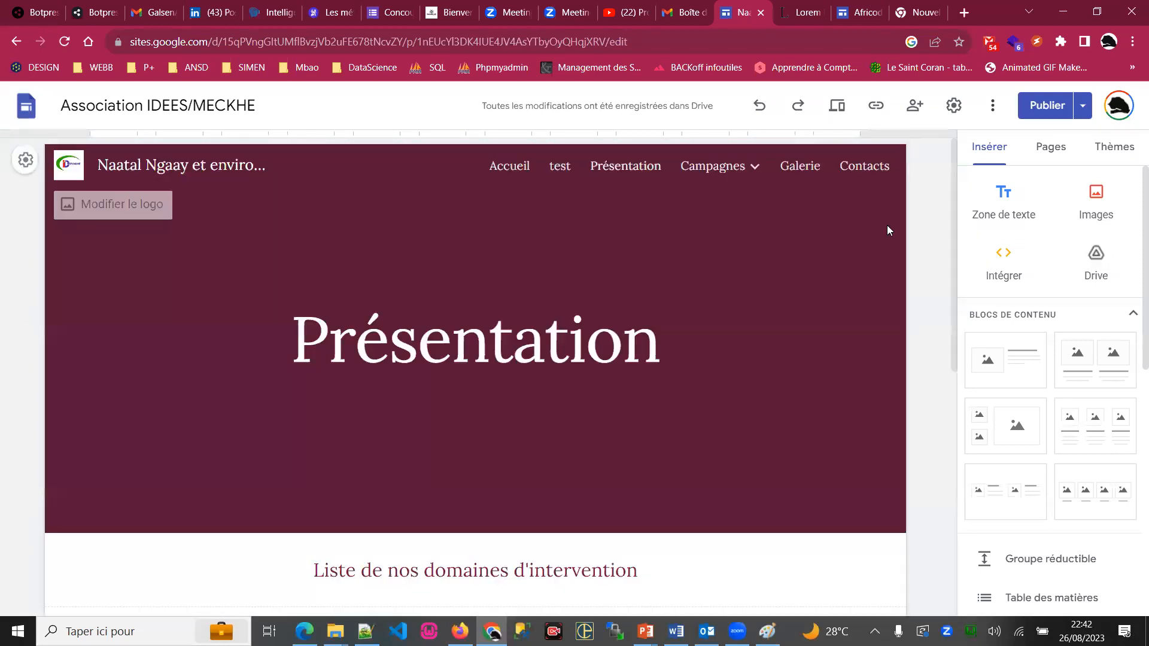
{"action": "left_click", "coordinate": [10, 37]}
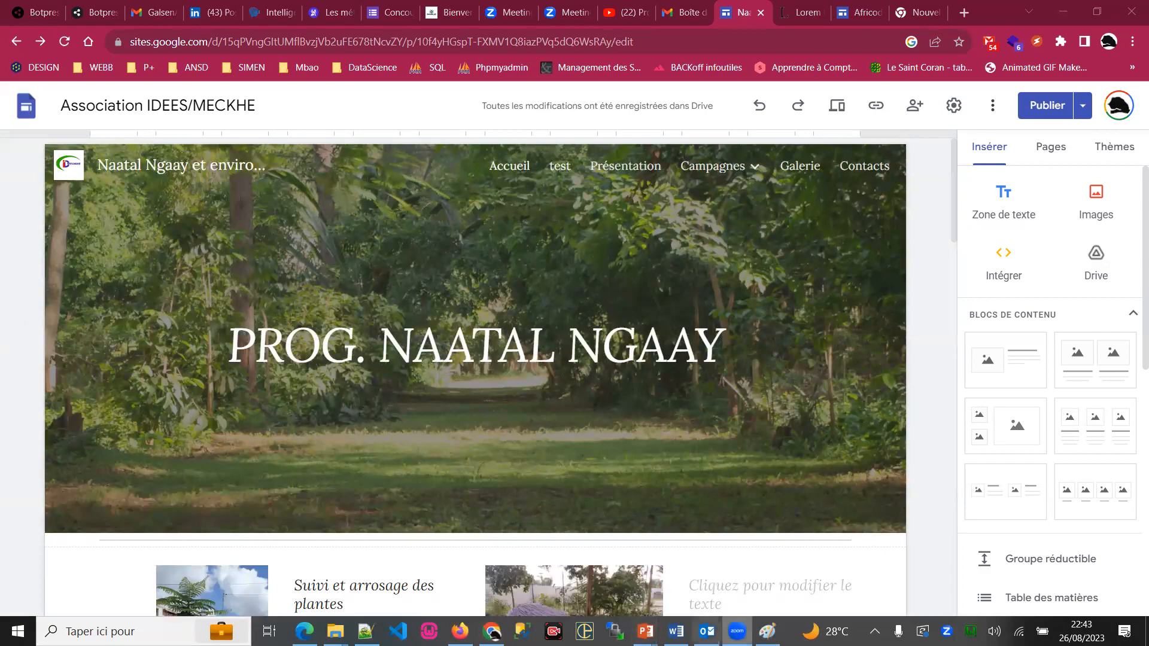
Switch to the PowerPoint slideshow and advance to the "Pour aller plus loin" slide.
{"action": "mouse_move", "coordinate": [645, 631]}
{"action": "left_click", "coordinate": [731, 562]}
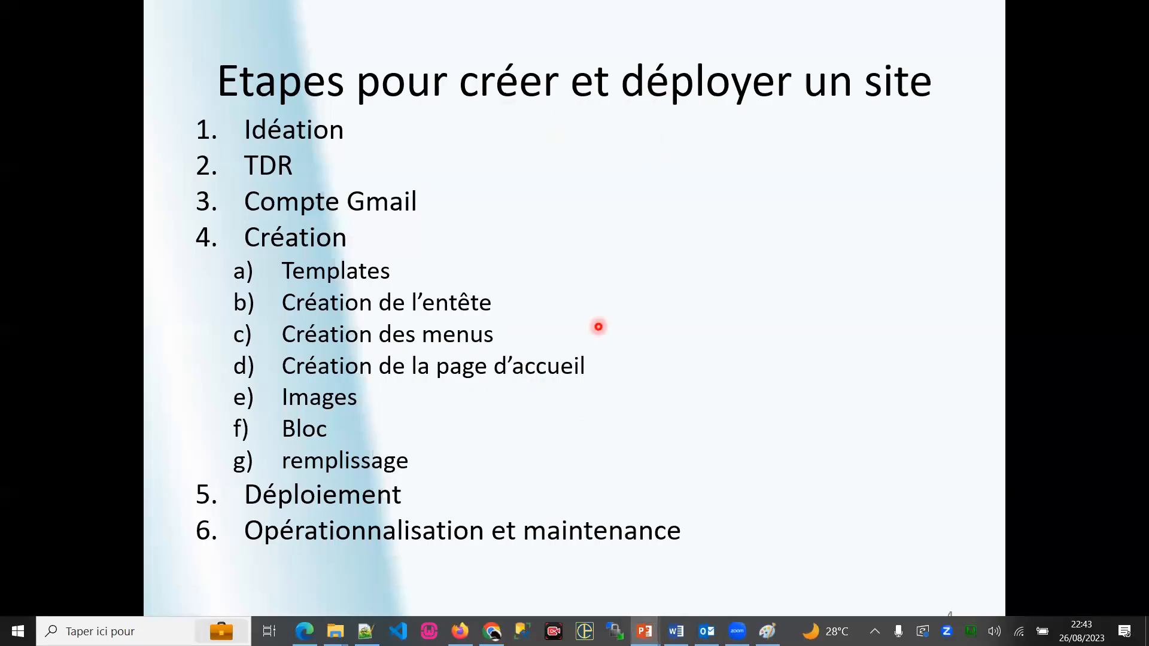
{"action": "left_click", "coordinate": [598, 326]}
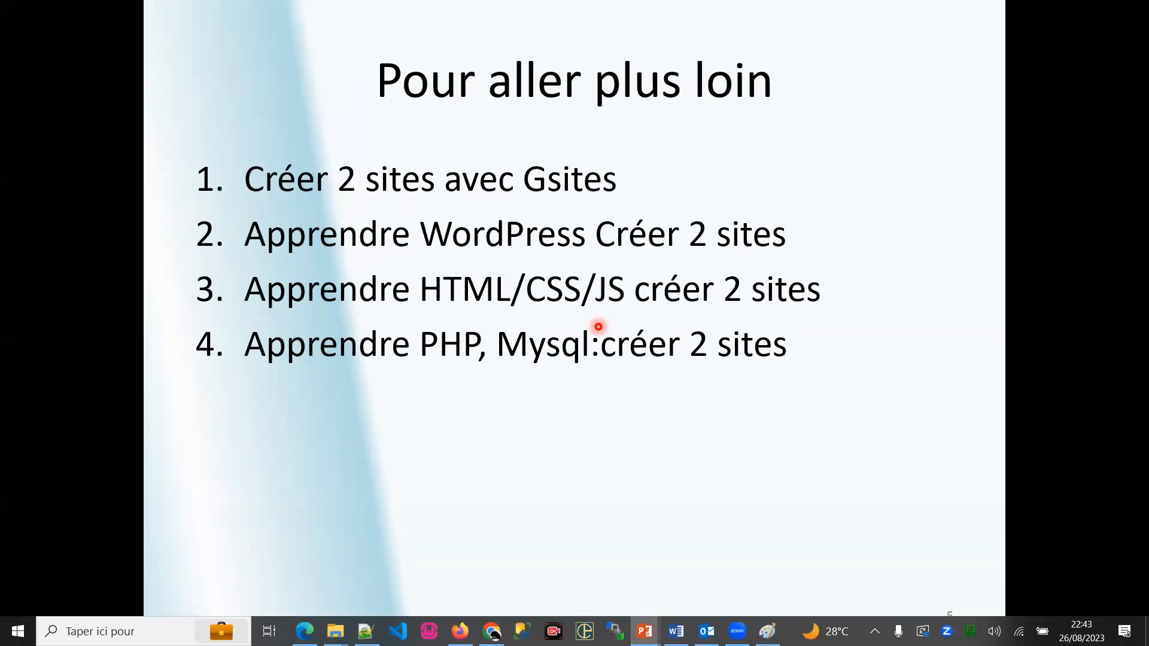
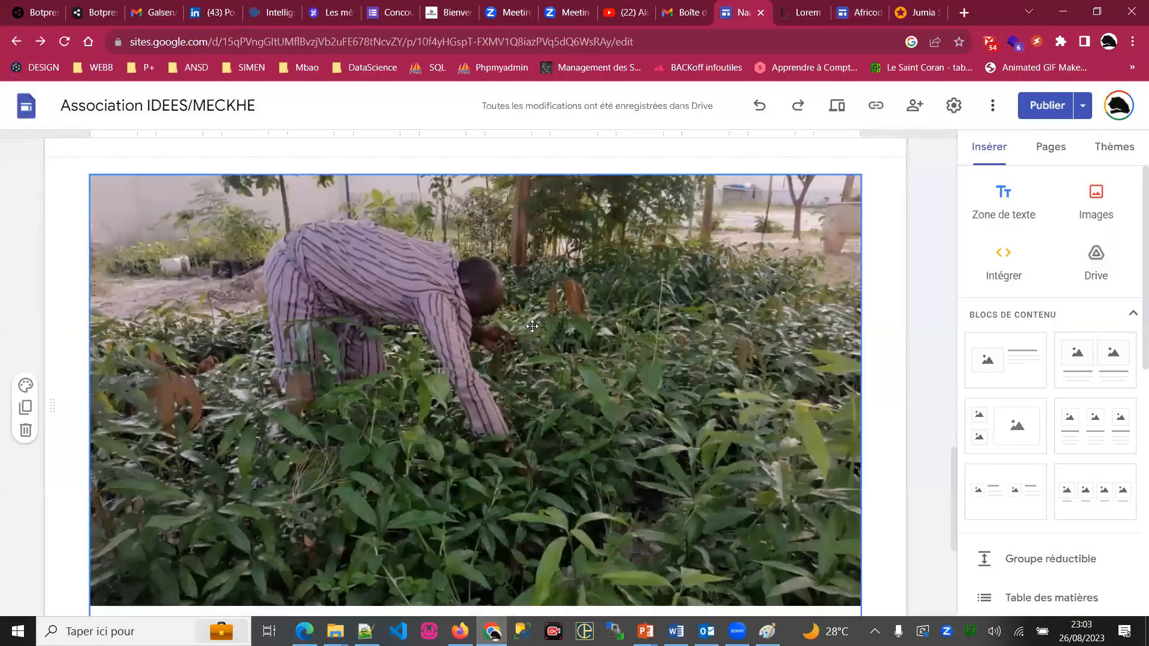
Examine the Accueil page of the Association IDEES/MECKHE site, from its header to its photo sections.
{"action": "scroll", "coordinate": [501, 419], "scroll_direction": "down", "scroll_amount": 5}
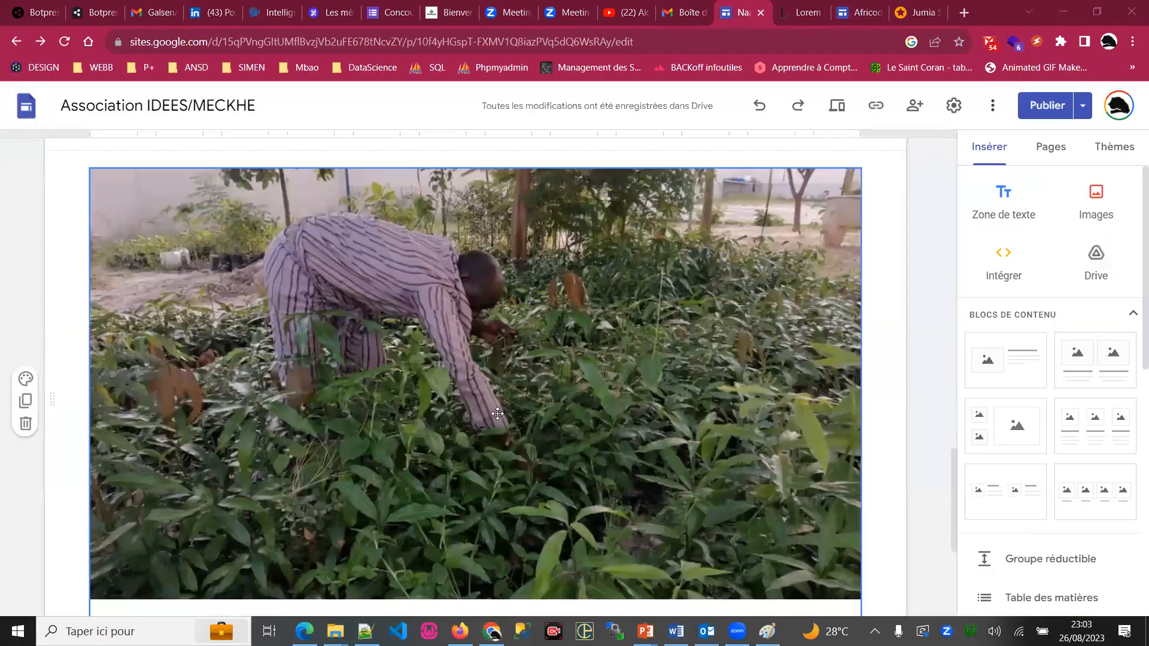
{"action": "scroll", "coordinate": [500, 419], "scroll_direction": "up", "scroll_amount": 15}
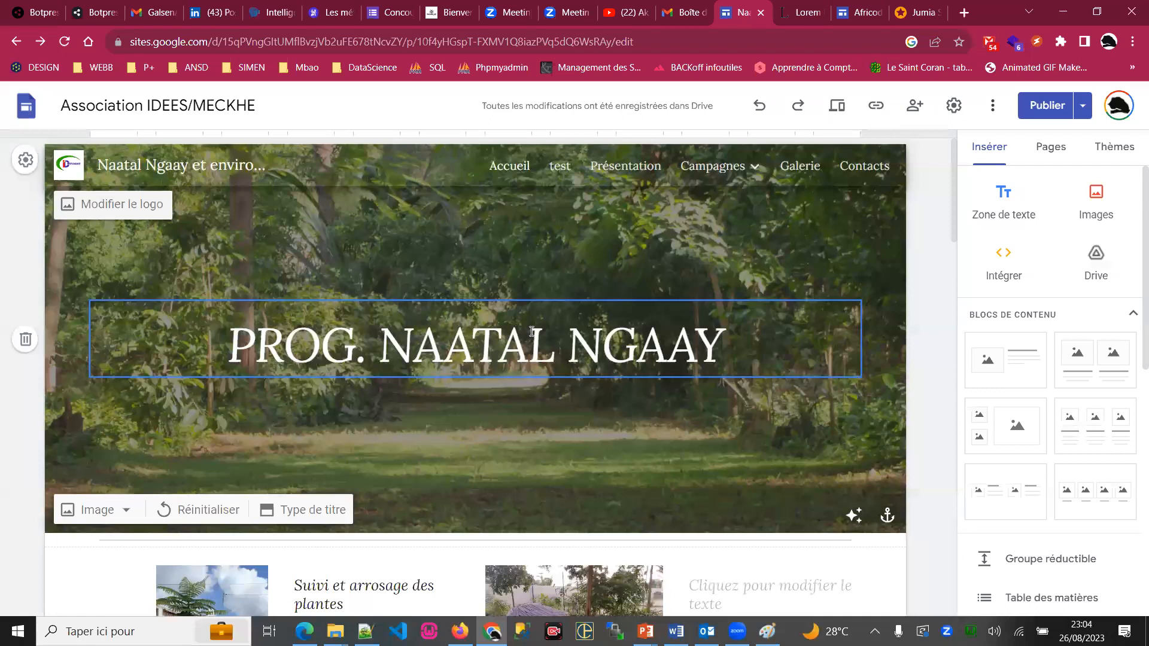
{"action": "scroll", "coordinate": [460, 419], "scroll_direction": "down", "scroll_amount": 8}
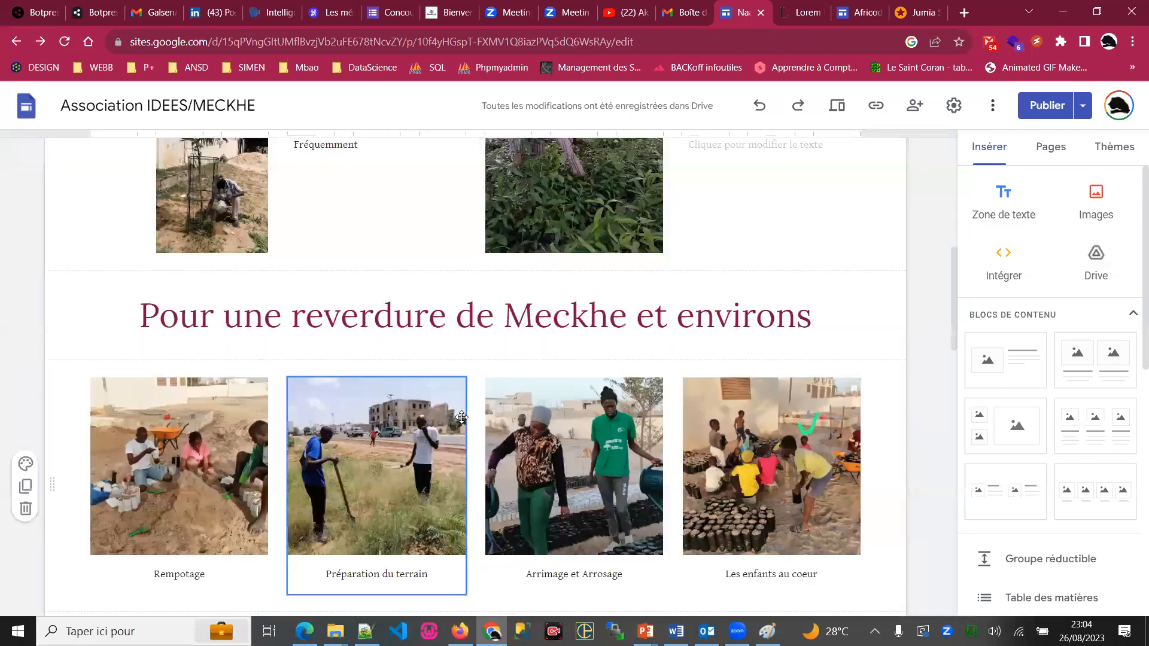
{"action": "scroll", "coordinate": [461, 417], "scroll_direction": "down", "scroll_amount": 5}
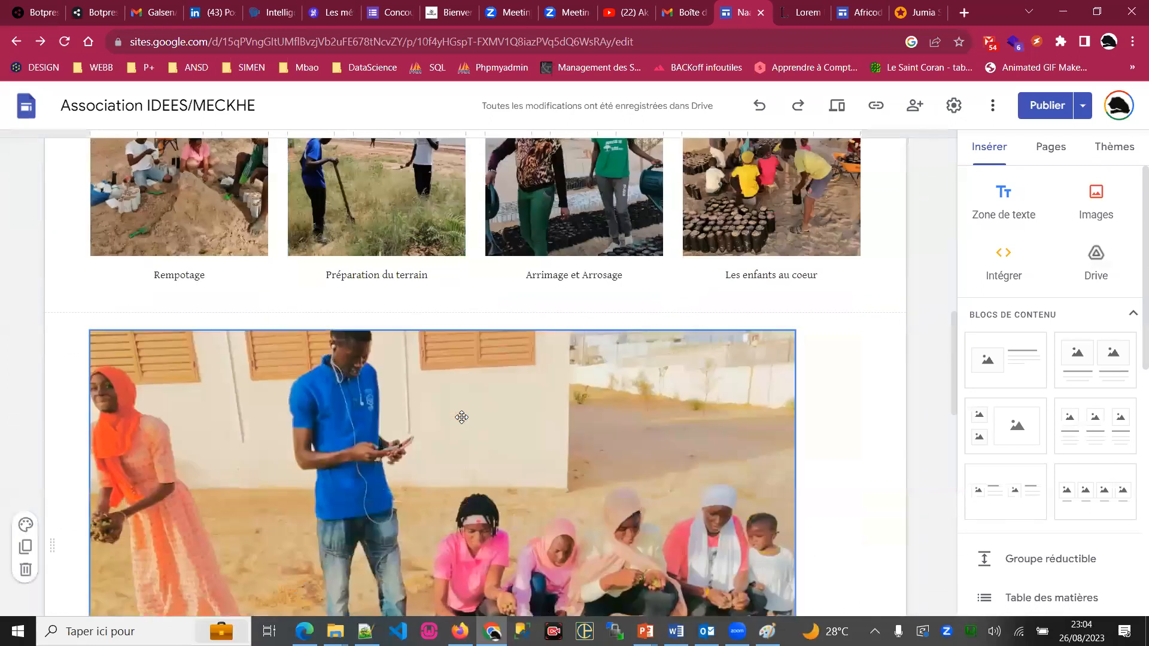
{"action": "scroll", "coordinate": [461, 417], "scroll_direction": "up", "scroll_amount": 12}
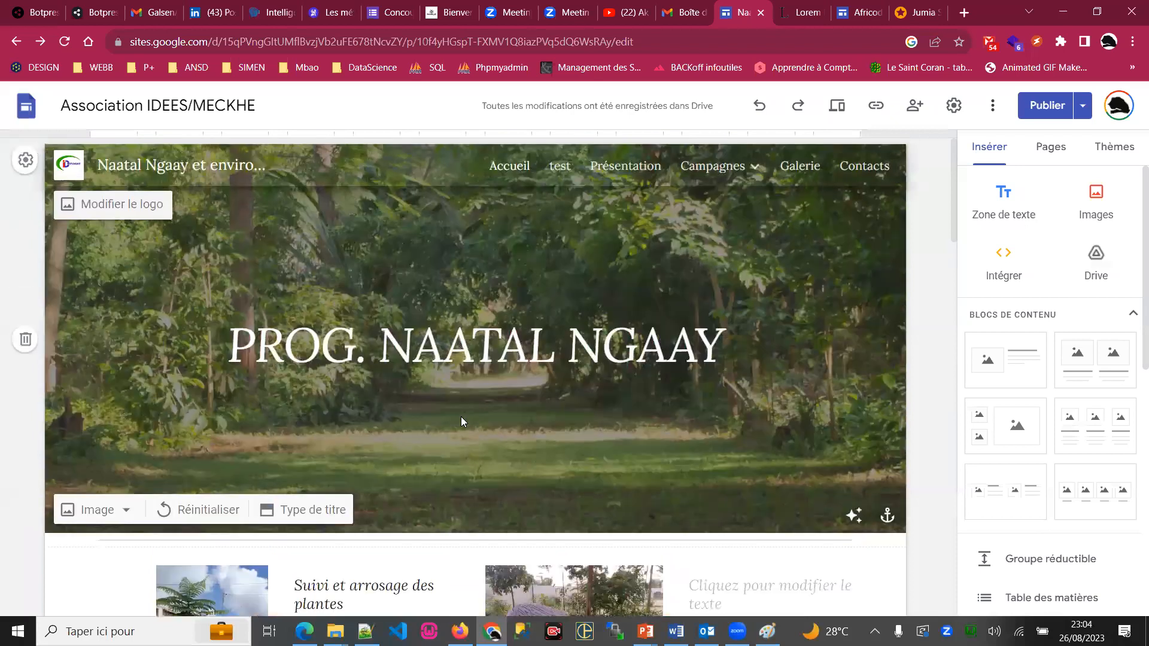
{"action": "scroll", "coordinate": [461, 419], "scroll_direction": "down", "scroll_amount": 7}
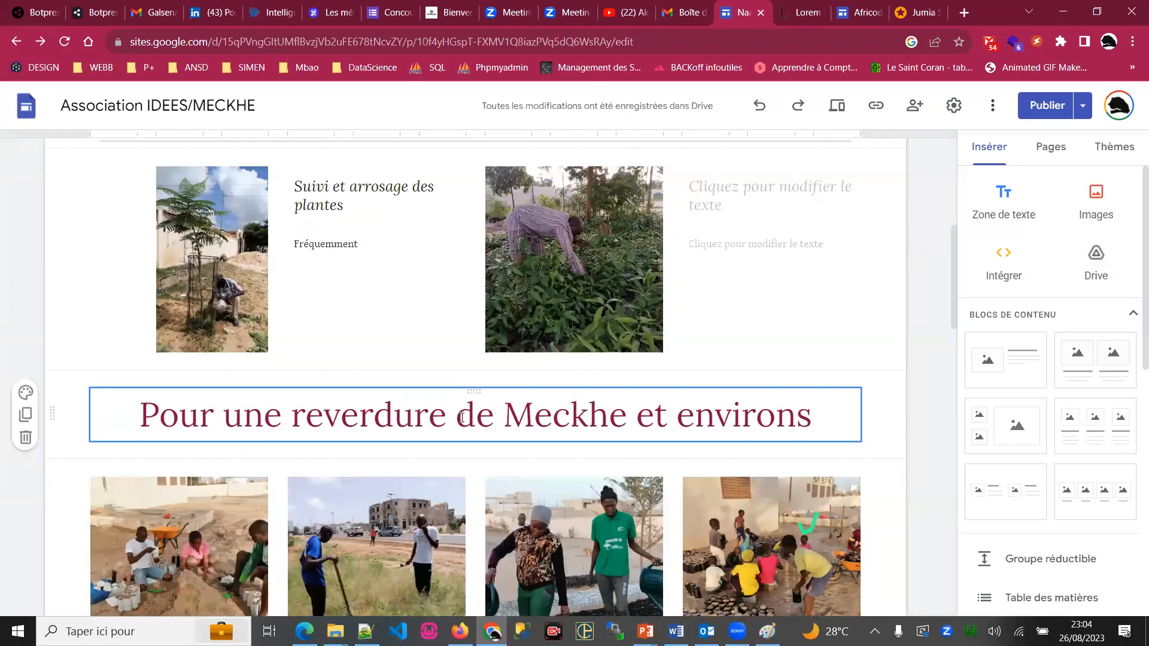
{"action": "scroll", "coordinate": [462, 414], "scroll_direction": "down", "scroll_amount": 15}
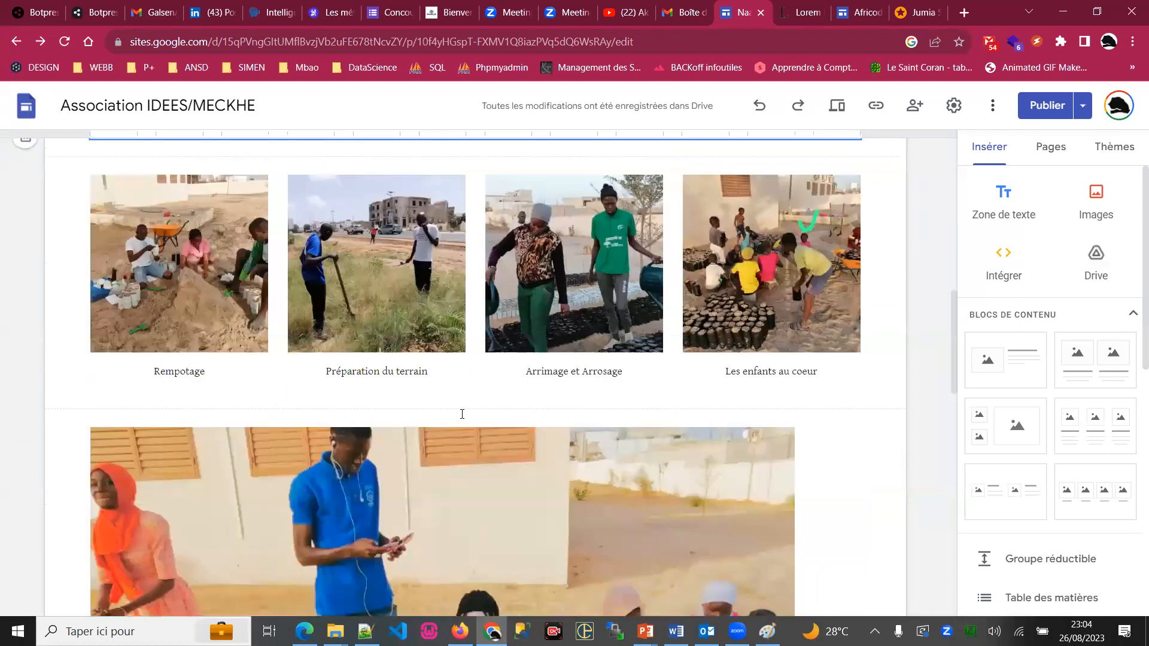
{"action": "scroll", "coordinate": [350, 483], "scroll_direction": "down", "scroll_amount": 2}
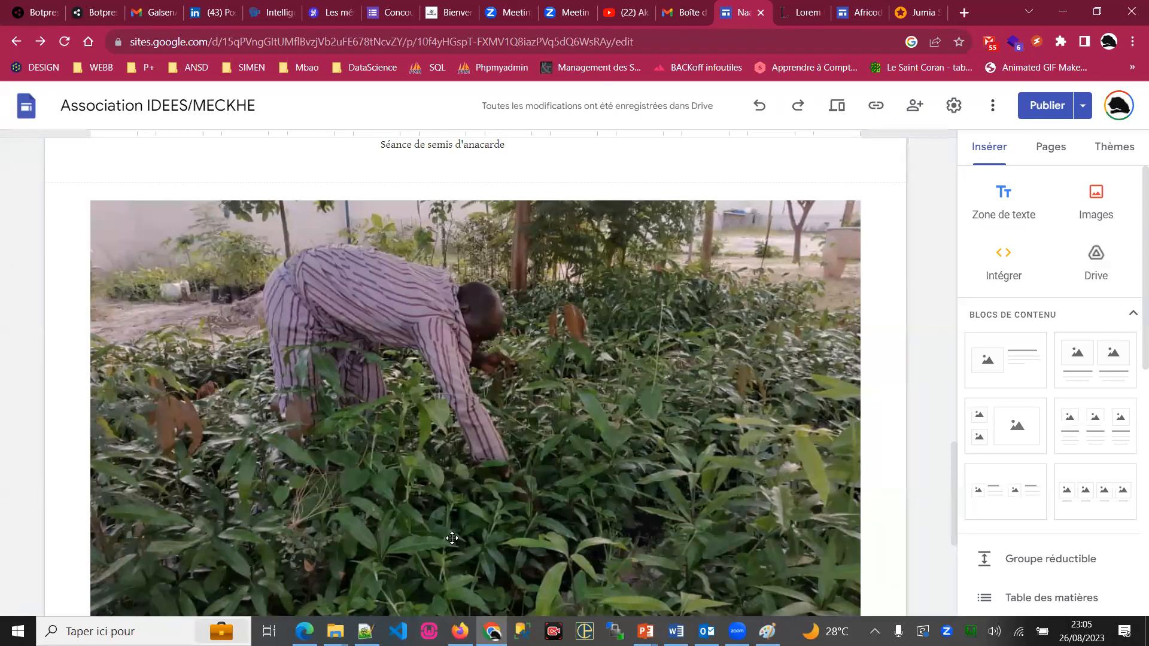
Go to the open Akademy Performance Digital YouTube channel and look through its videos and playlists.
{"action": "mouse_move", "coordinate": [452, 538]}
{"action": "left_click", "coordinate": [626, 12]}
{"action": "scroll", "coordinate": [452, 326], "scroll_direction": "up", "scroll_amount": 10}
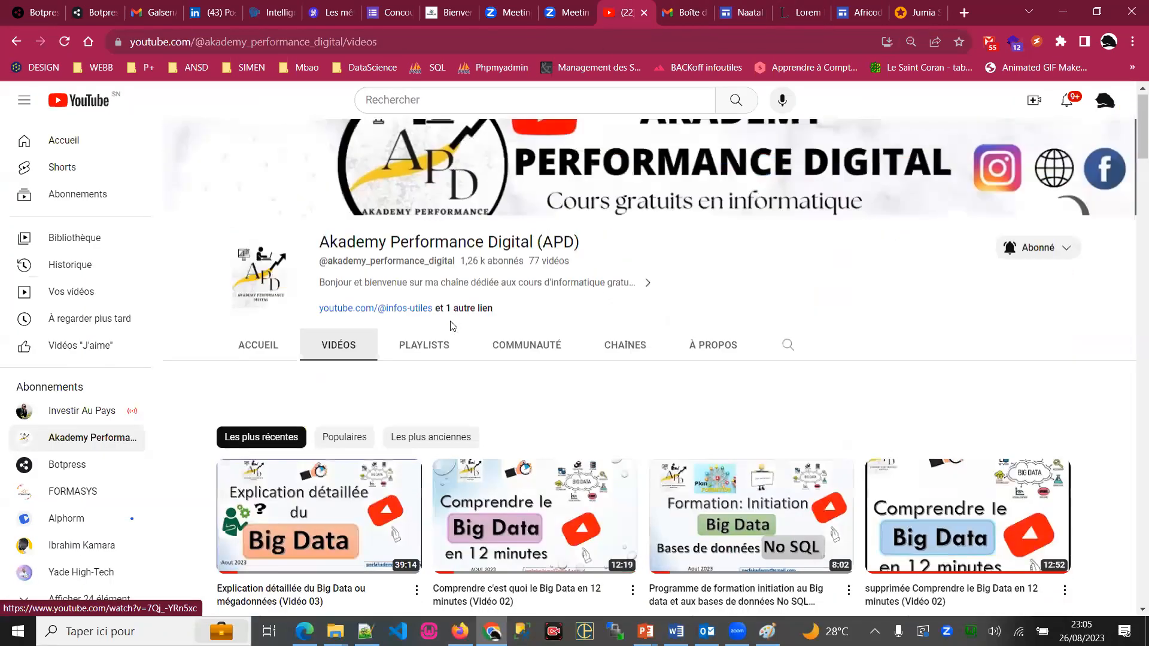
{"action": "scroll", "coordinate": [592, 394], "scroll_direction": "down", "scroll_amount": 3}
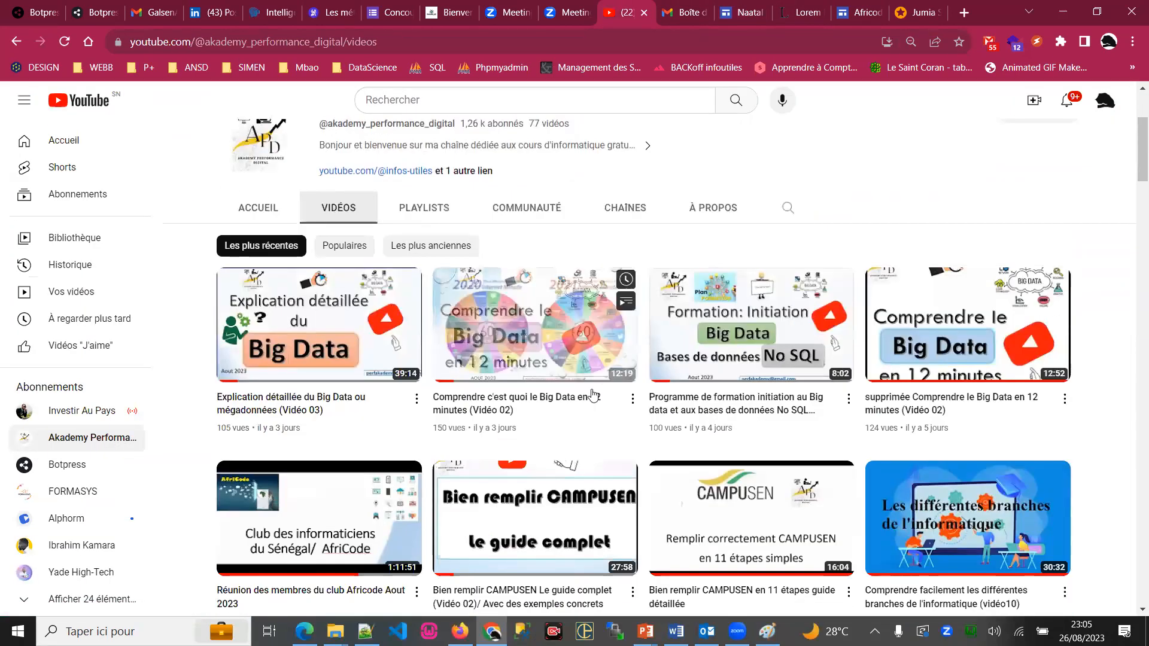
{"action": "left_click", "coordinate": [430, 211]}
{"action": "scroll", "coordinate": [669, 416], "scroll_direction": "down", "scroll_amount": 3}
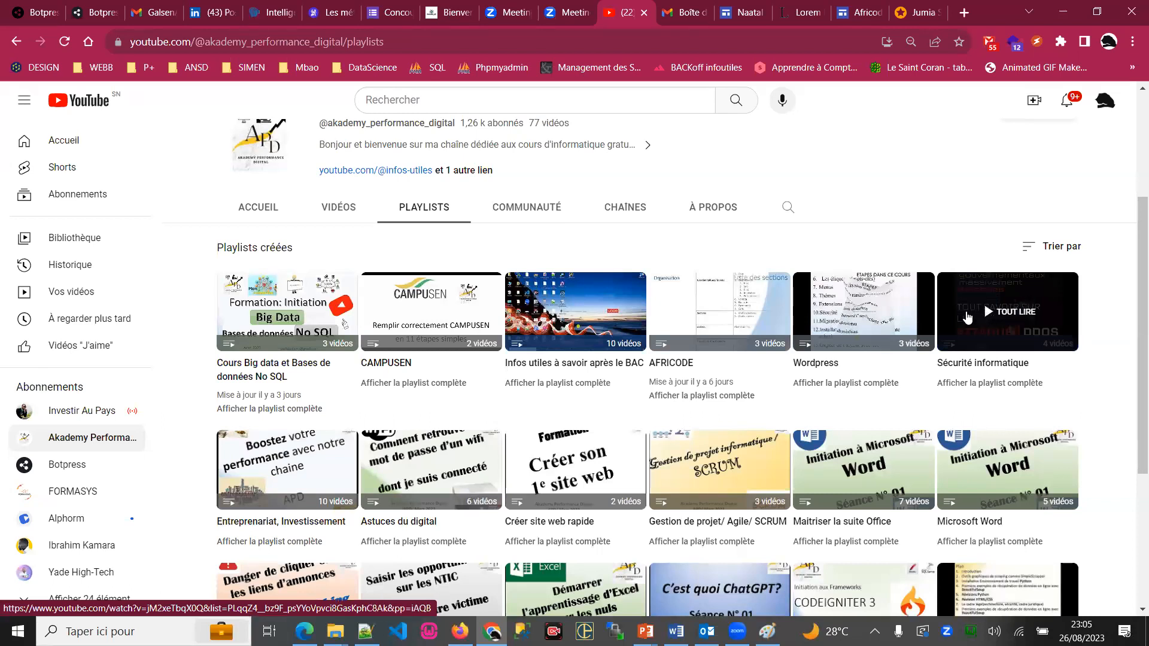
{"action": "scroll", "coordinate": [431, 311], "scroll_direction": "up", "scroll_amount": 3}
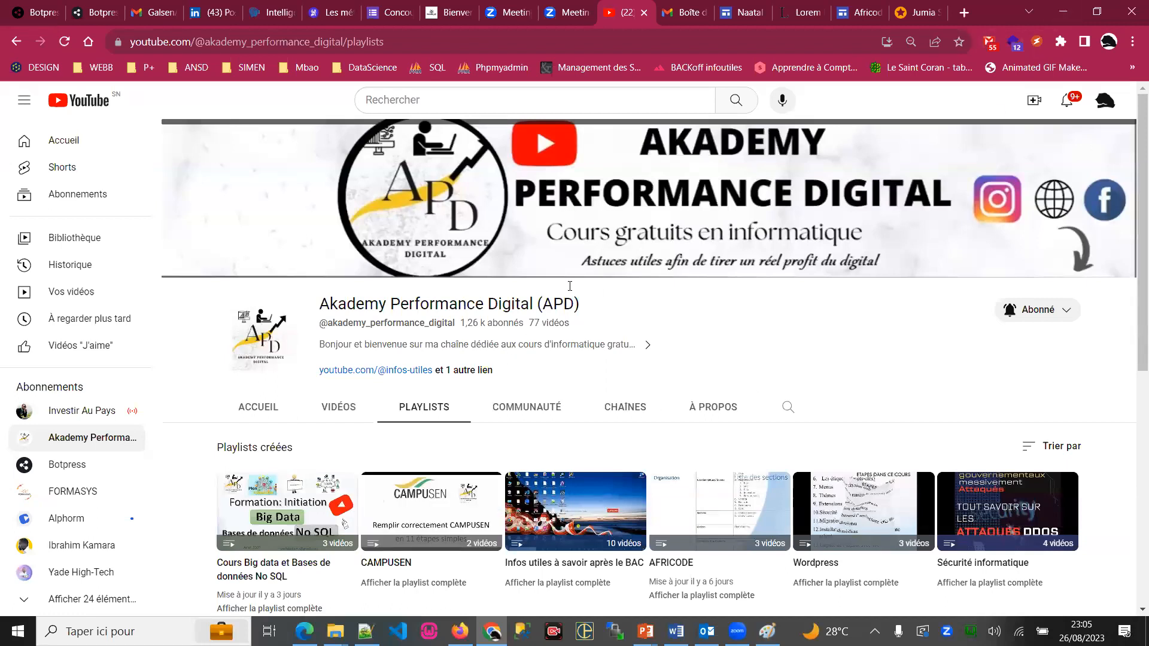
{"action": "left_click", "coordinate": [1062, 12]}
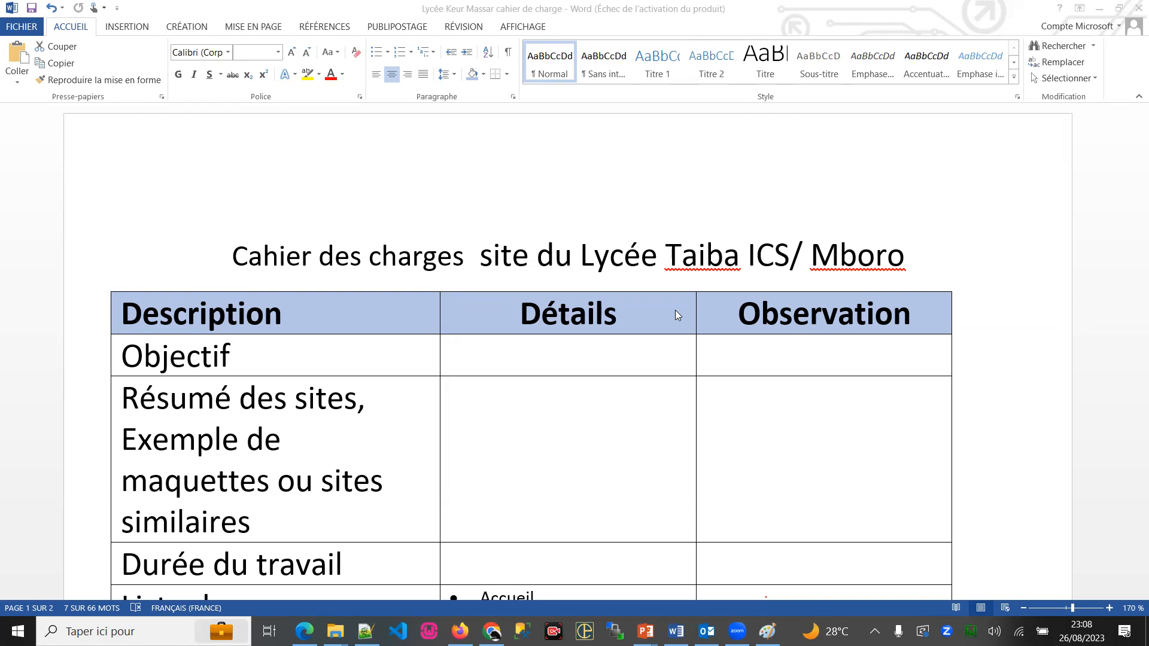
{"action": "left_click", "coordinate": [336, 437]}
{"action": "mouse_move", "coordinate": [492, 633]}
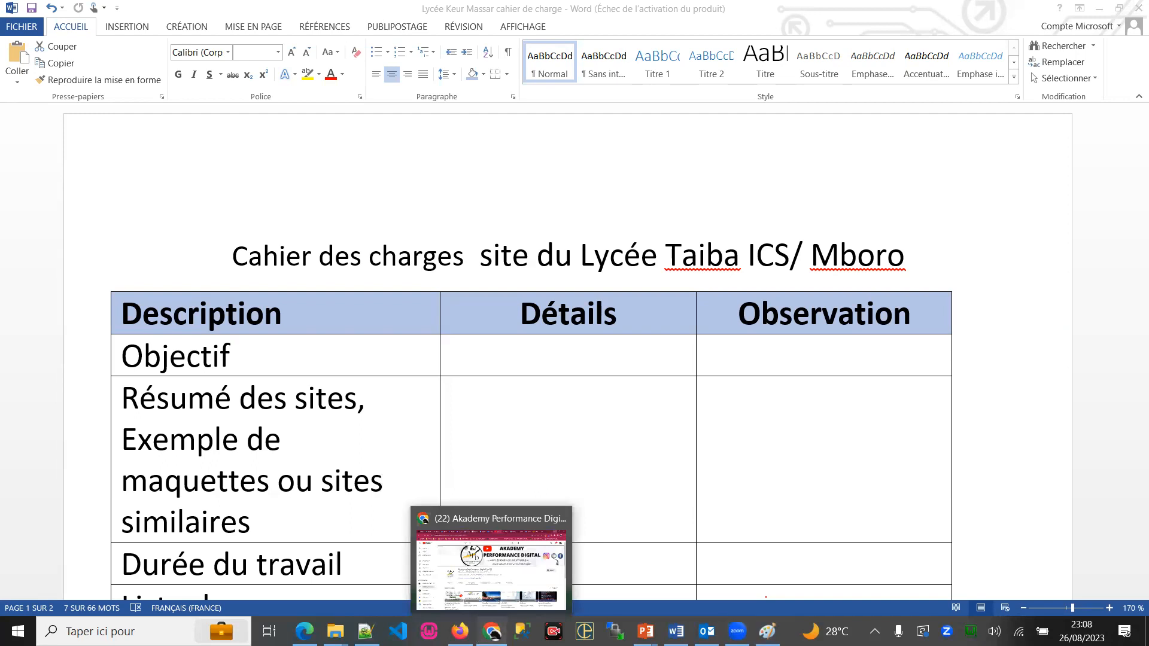
{"action": "left_click", "coordinate": [482, 524]}
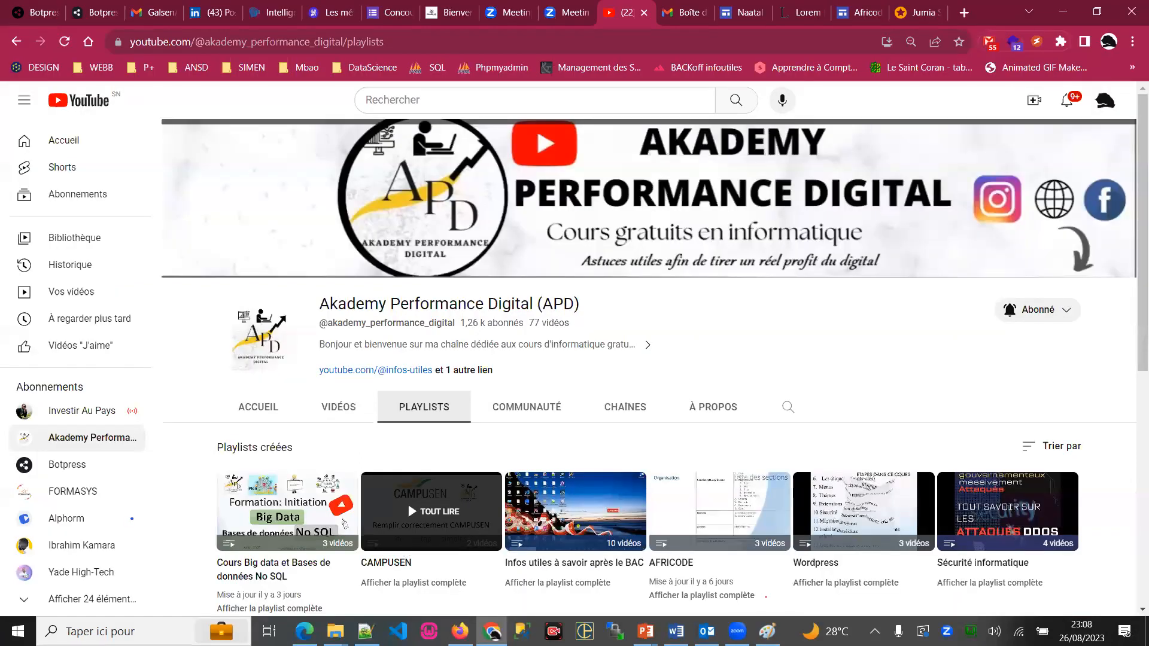
Switch to Microsoft Edge and view the header of the published Naatal Ngaay et environs home page.
{"action": "key", "text": "alt+Tab"}
{"action": "scroll", "coordinate": [228, 254], "scroll_direction": "up", "scroll_amount": 5}
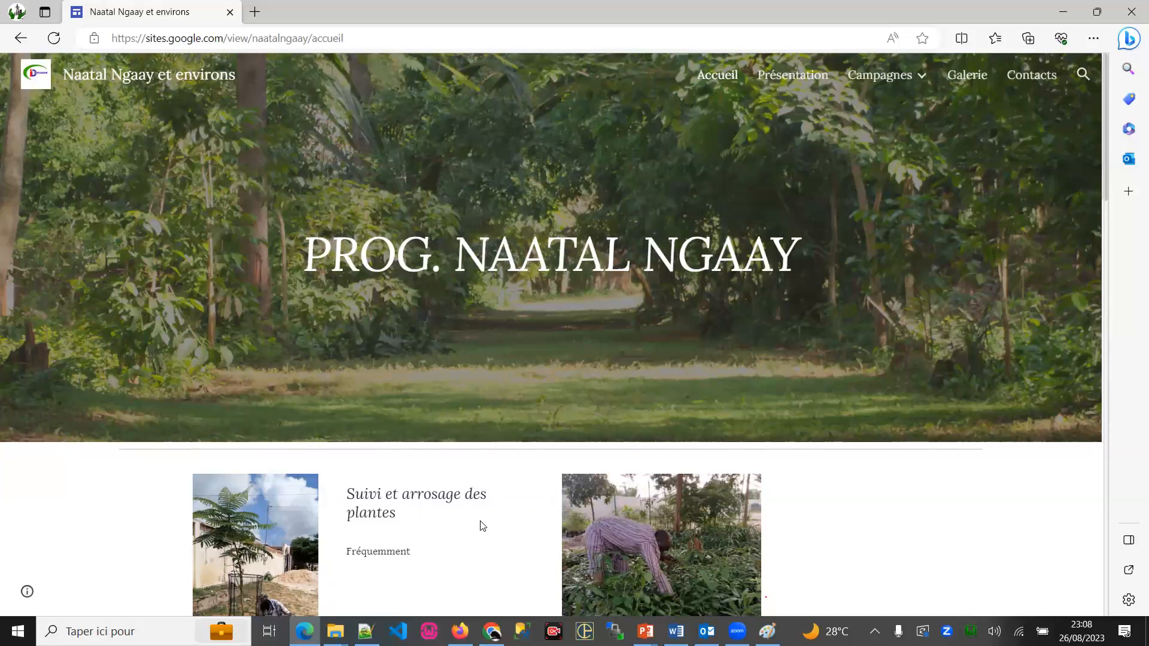
Return to the Africode DataScience site in Google Chrome and open its sharing settings.
{"action": "left_click", "coordinate": [498, 622]}
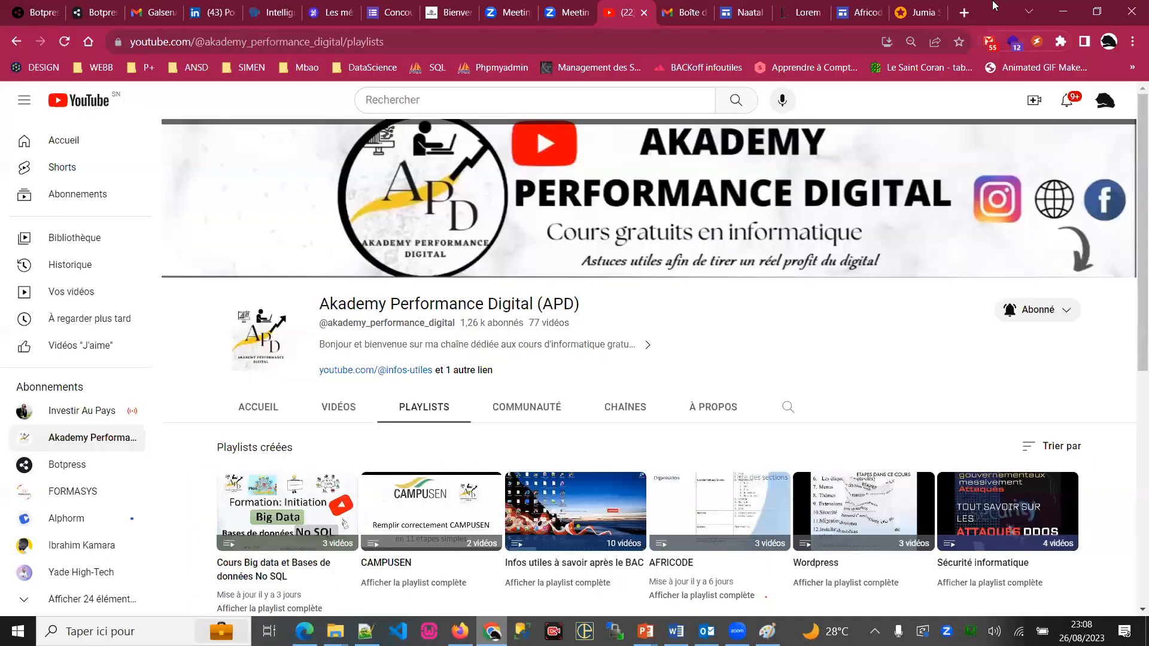
{"action": "left_click", "coordinate": [865, 11]}
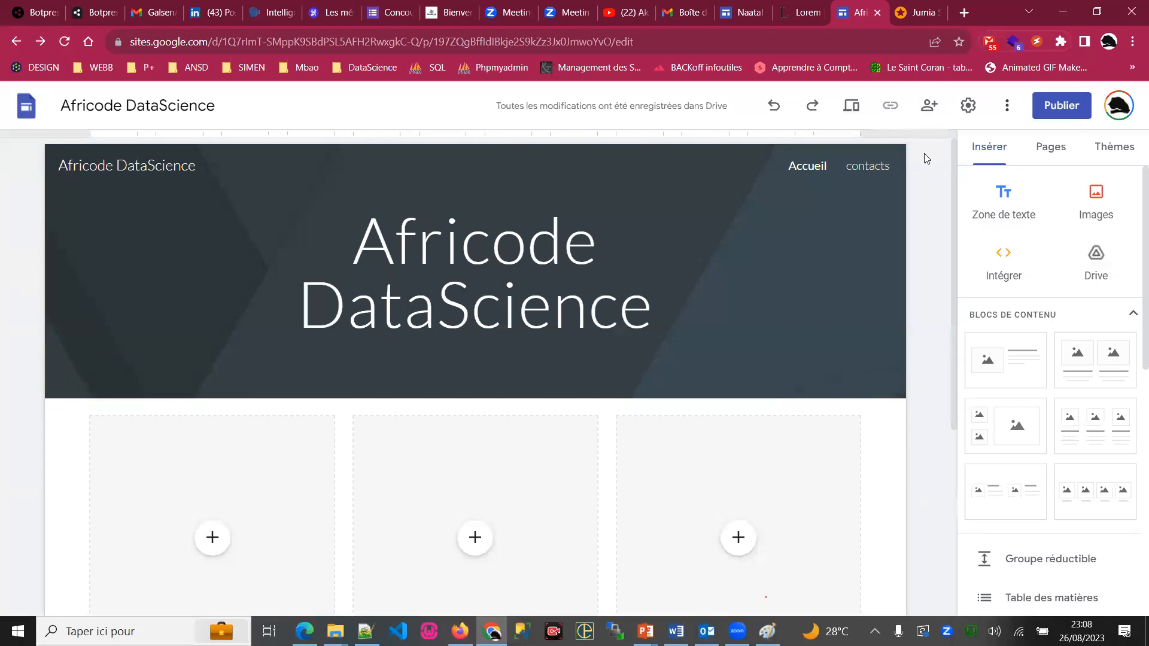
{"action": "left_click", "coordinate": [929, 106]}
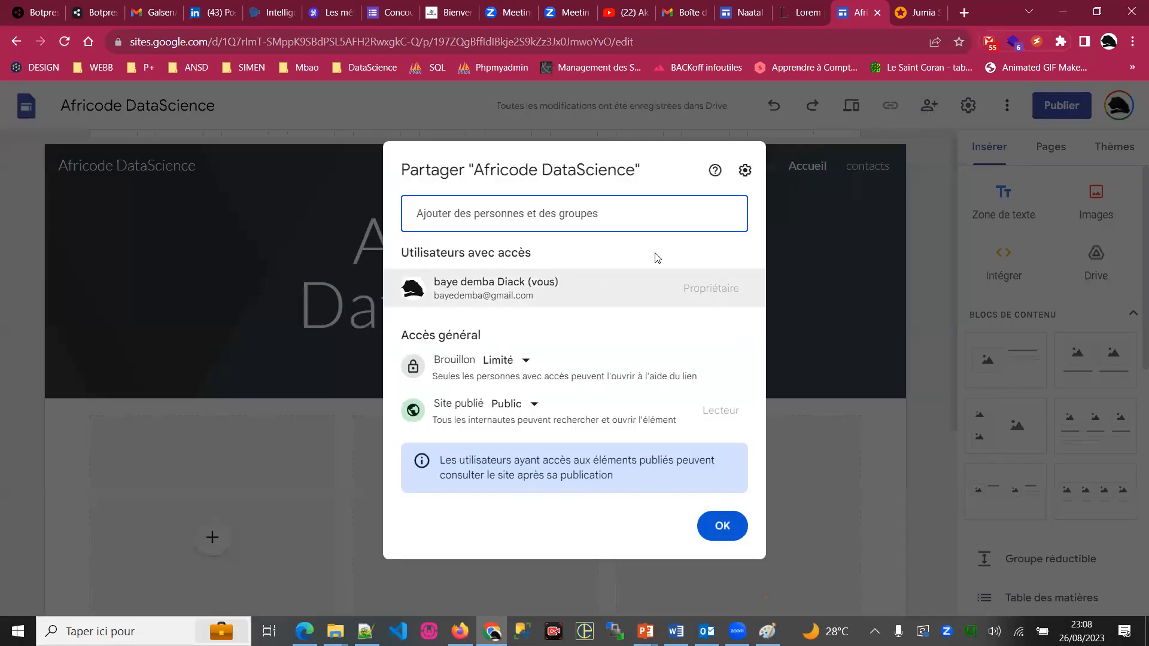
Switch to Microsoft Edge and look through the photo sections of the published Naatal Ngaay home page.
{"action": "left_click", "coordinate": [304, 631]}
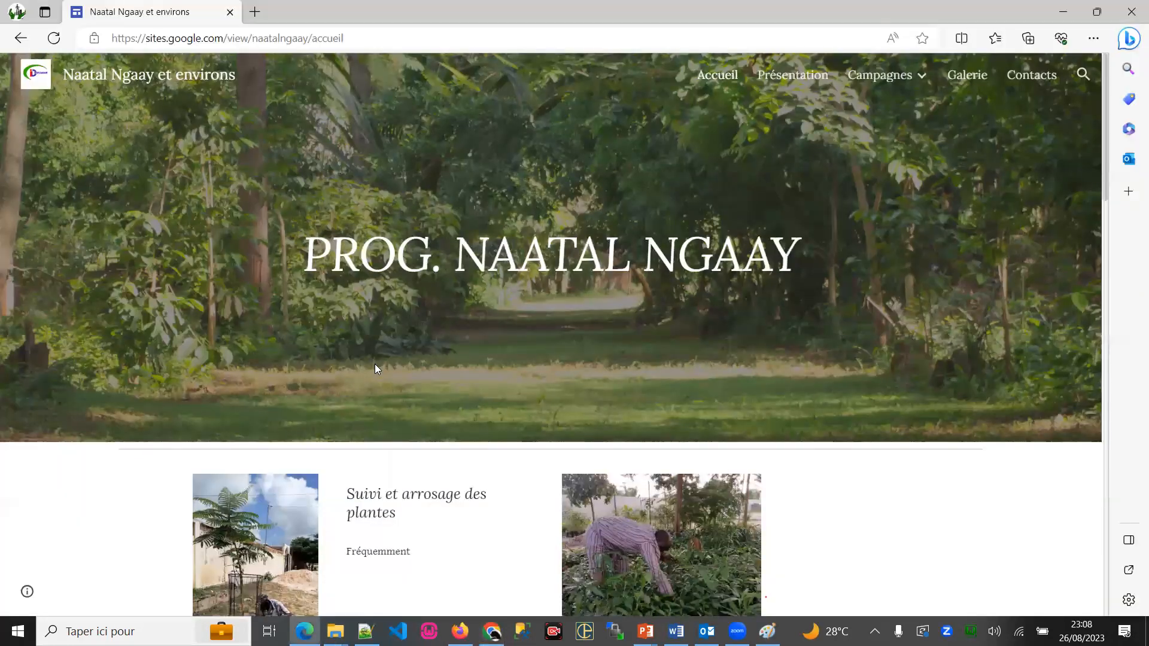
{"action": "scroll", "coordinate": [374, 364], "scroll_direction": "down", "scroll_amount": 12}
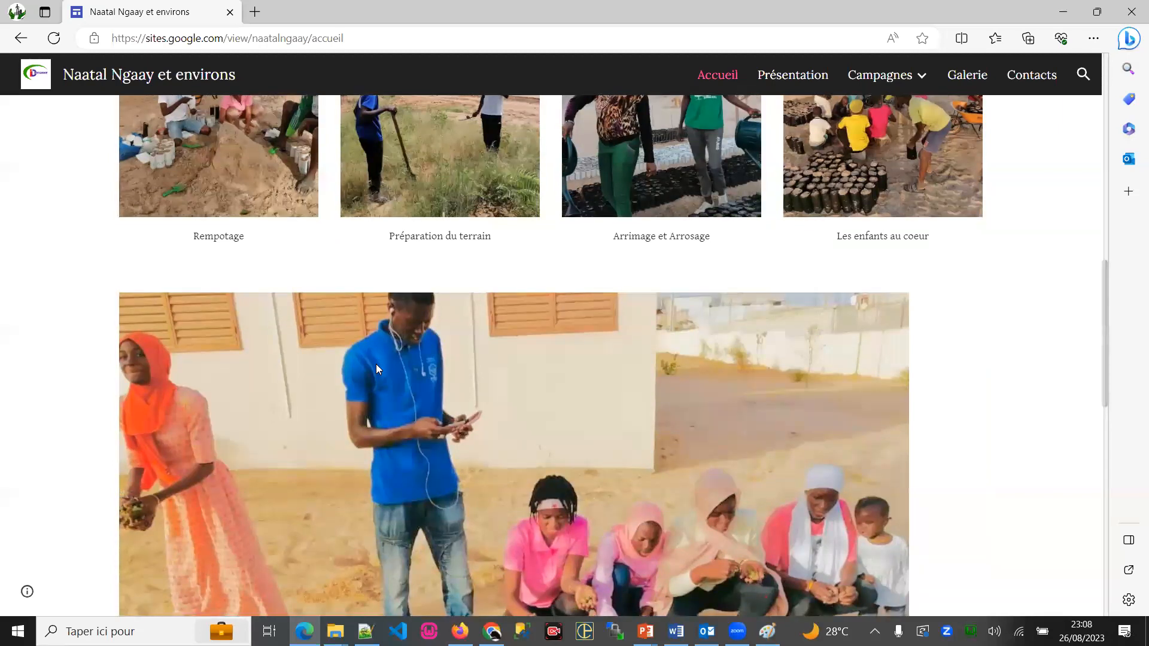
Look through the remaining photos and image carousel of the Naatal Ngaay home page and return to its header.
{"action": "scroll", "coordinate": [376, 364], "scroll_direction": "down", "scroll_amount": 10}
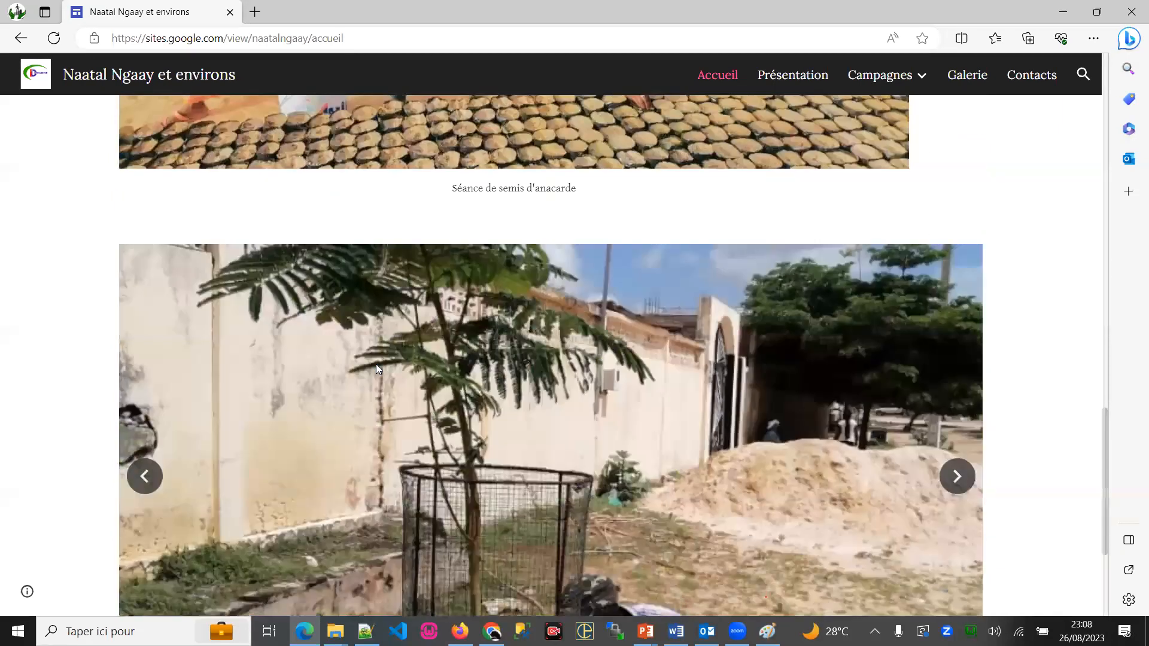
{"action": "scroll", "coordinate": [376, 368], "scroll_direction": "down", "scroll_amount": 4}
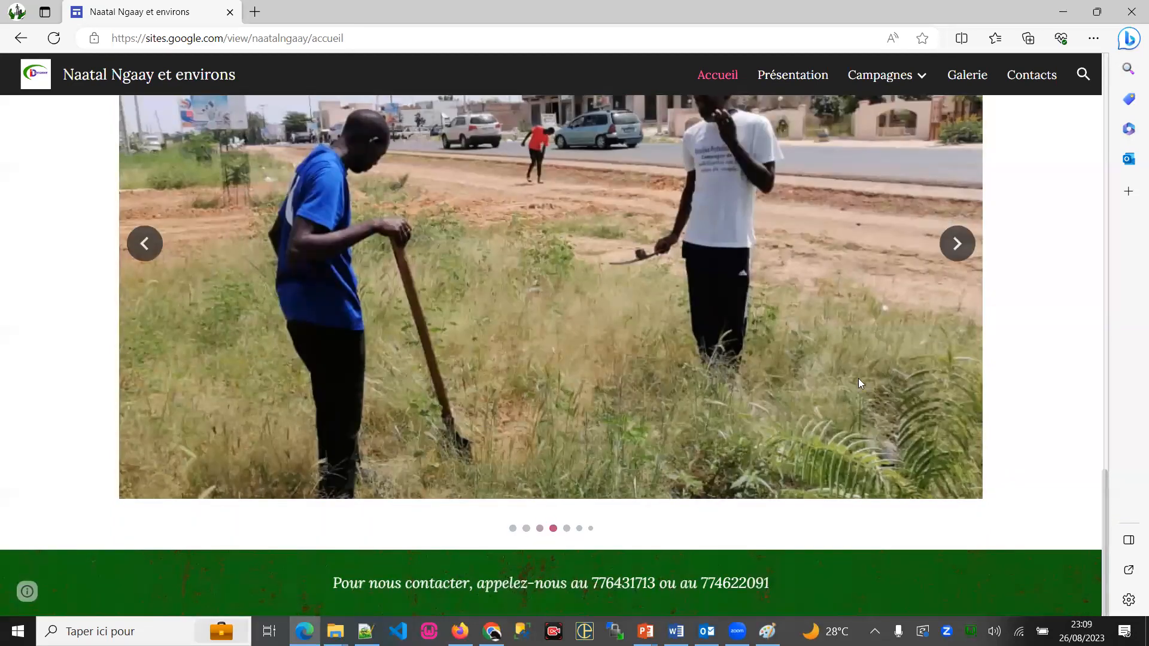
{"action": "scroll", "coordinate": [927, 389], "scroll_direction": "up", "scroll_amount": 2}
{"action": "left_click", "coordinate": [958, 359]}
{"action": "scroll", "coordinate": [925, 386], "scroll_direction": "up", "scroll_amount": 10}
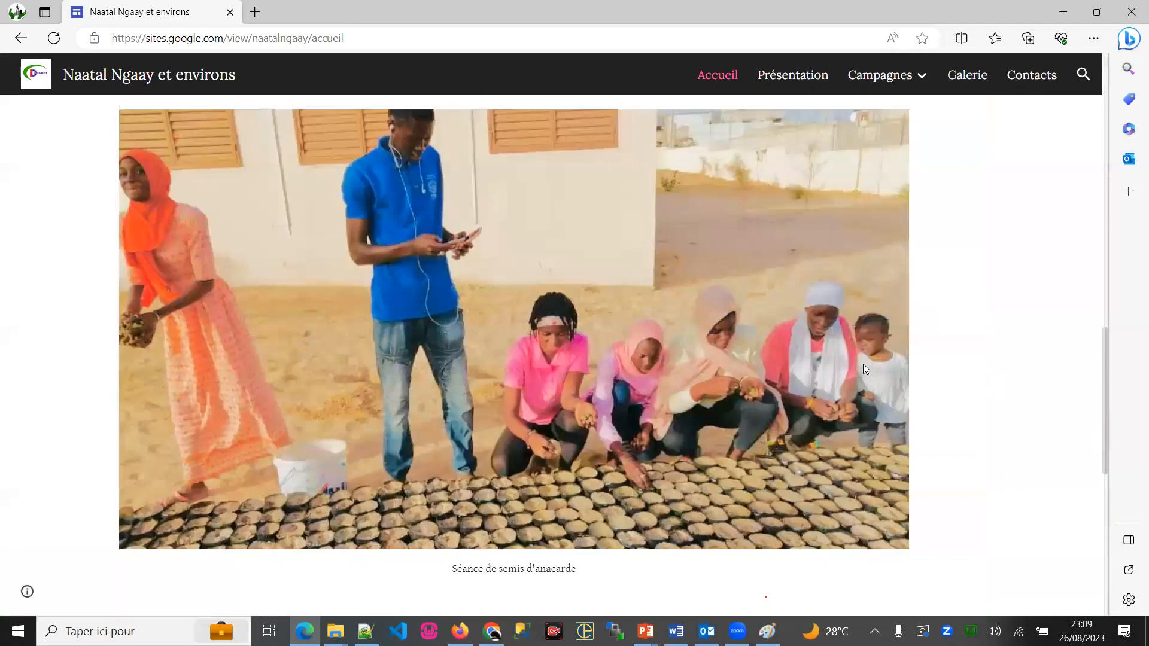
{"action": "scroll", "coordinate": [863, 366], "scroll_direction": "up", "scroll_amount": 10}
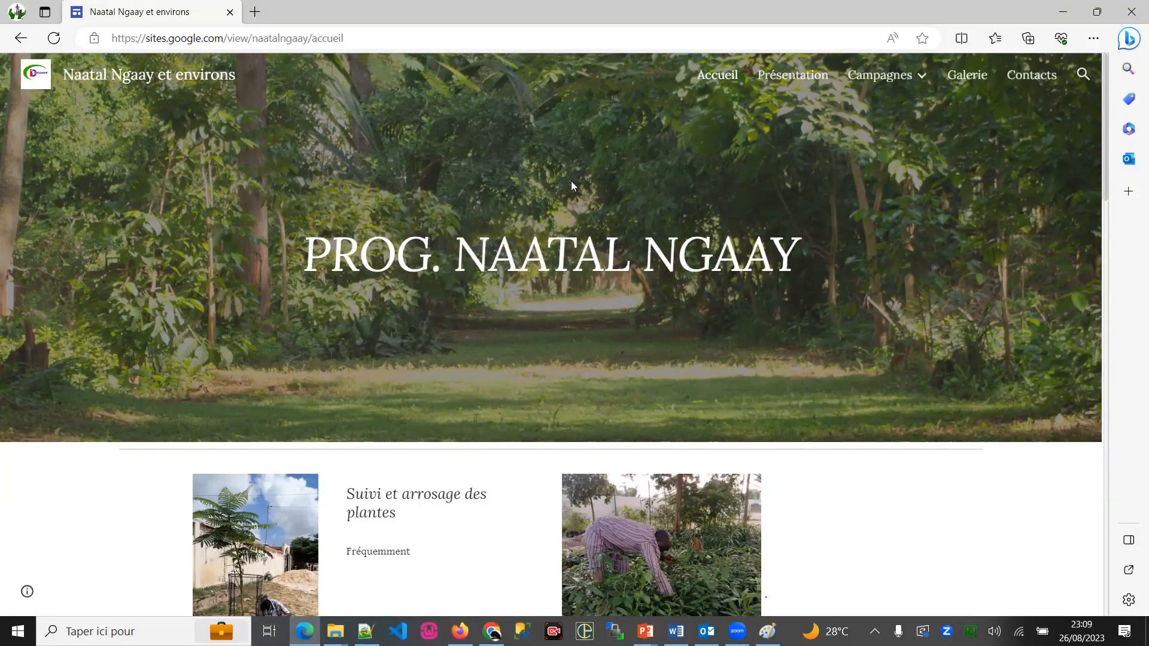
{"action": "left_click", "coordinate": [353, 38]}
{"action": "left_click", "coordinate": [278, 39]}
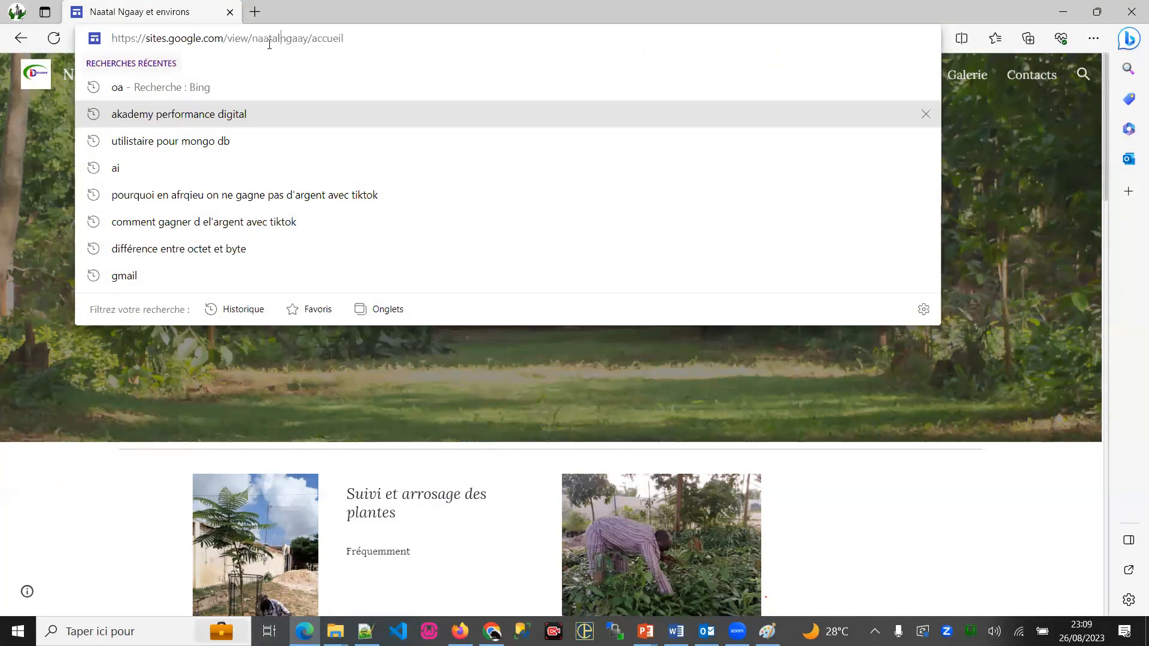
{"action": "double_click", "coordinate": [330, 39]}
{"action": "key", "text": "BackSpace"}
{"action": "key", "text": "BackSpace"}
{"action": "triple_click", "coordinate": [263, 38]}
{"action": "key", "text": "ctrl+c"}
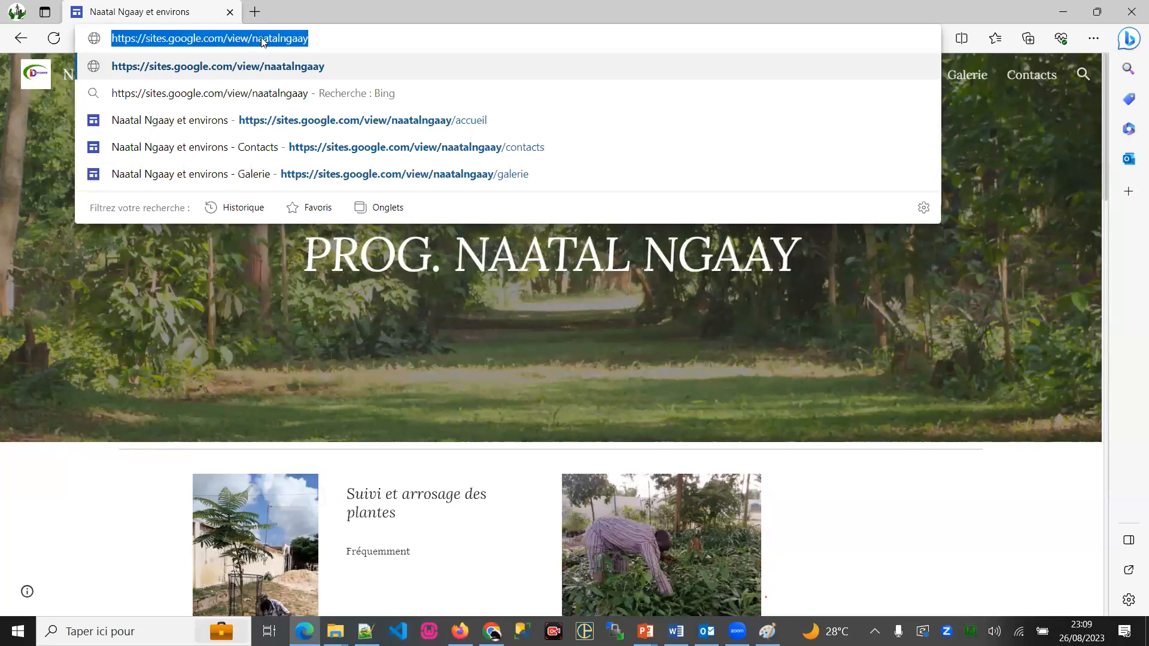
{"action": "right_click", "coordinate": [263, 37]}
{"action": "left_click", "coordinate": [310, 182]}
Switch to Google Chrome and load web.whatsapp.com in place of the open shopping page.
{"action": "key", "text": "alt+Tab"}
{"action": "left_click", "coordinate": [828, 36]}
{"action": "type", "text": "w"}
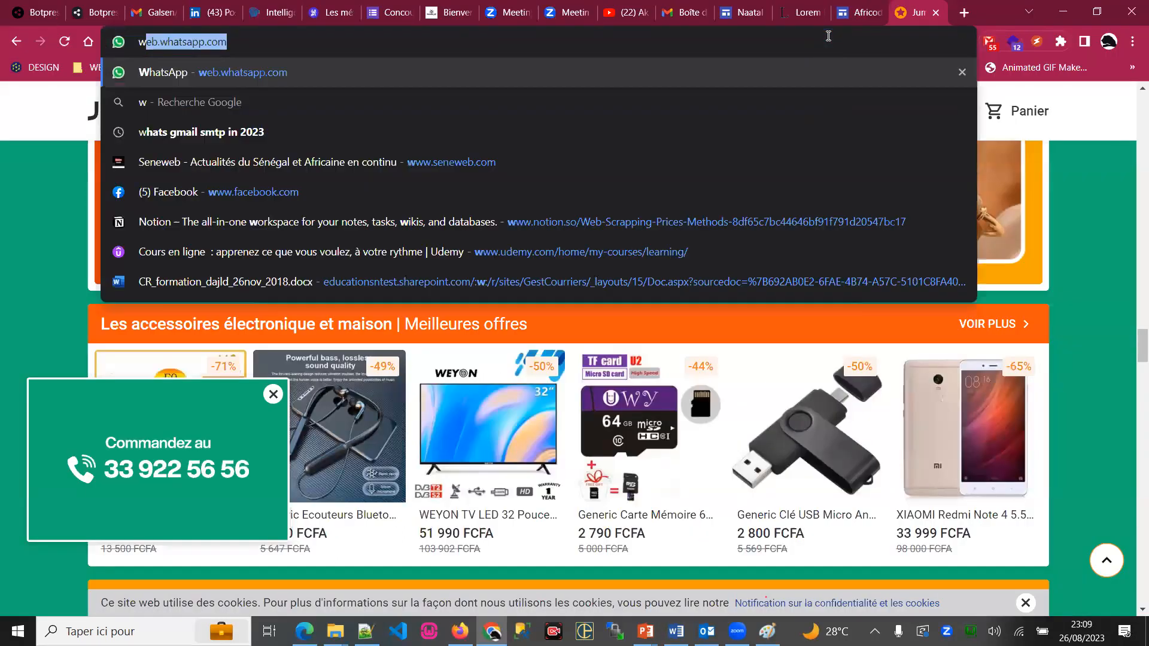
{"action": "key", "text": "Return"}
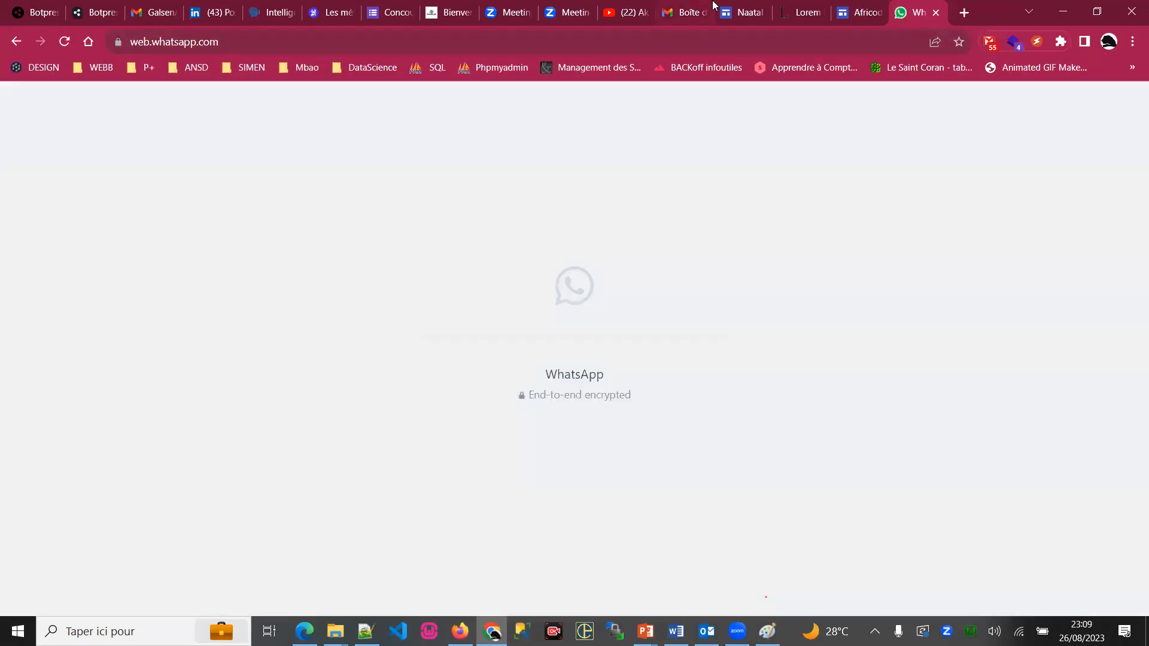
Load facebook.com in place of the open Lorem Ipsum page.
{"action": "left_click", "coordinate": [792, 4]}
{"action": "left_click", "coordinate": [765, 41]}
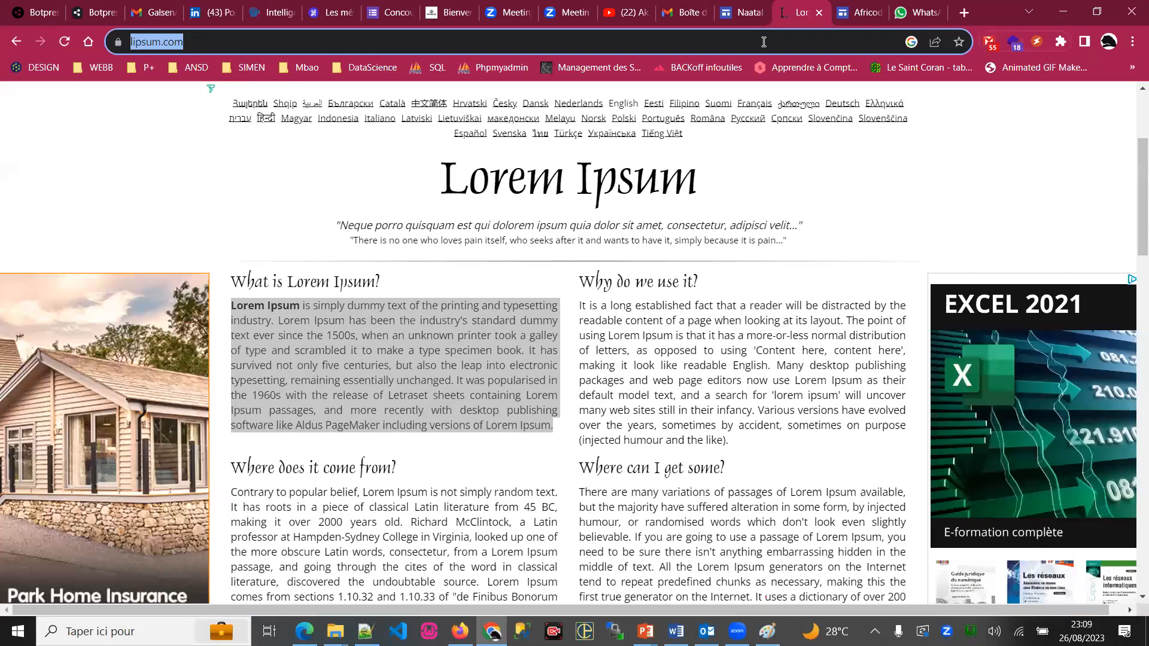
{"action": "type", "text": "g"}
{"action": "key", "text": "BackSpace"}
{"action": "key", "text": "BackSpace"}
{"action": "type", "text": "facebook.com"}
{"action": "key", "text": "Return"}
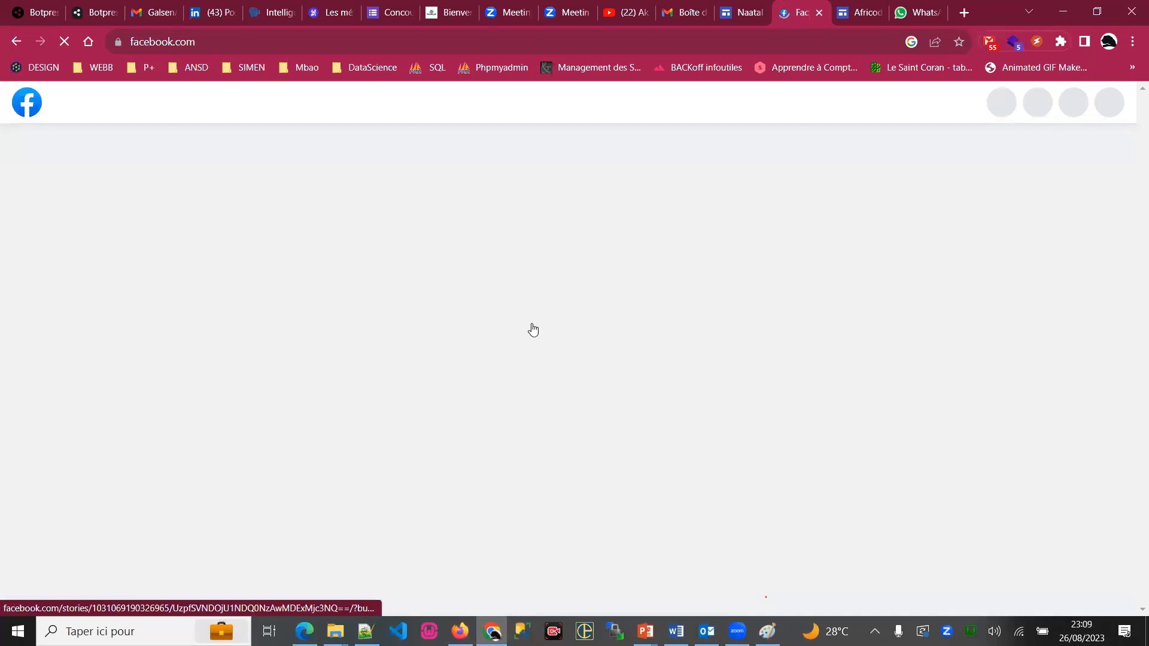
Paste the copied Naatal Ngaay site link into a new Facebook post and close the draft without publishing.
{"action": "scroll", "coordinate": [529, 324], "scroll_direction": "down", "scroll_amount": 5}
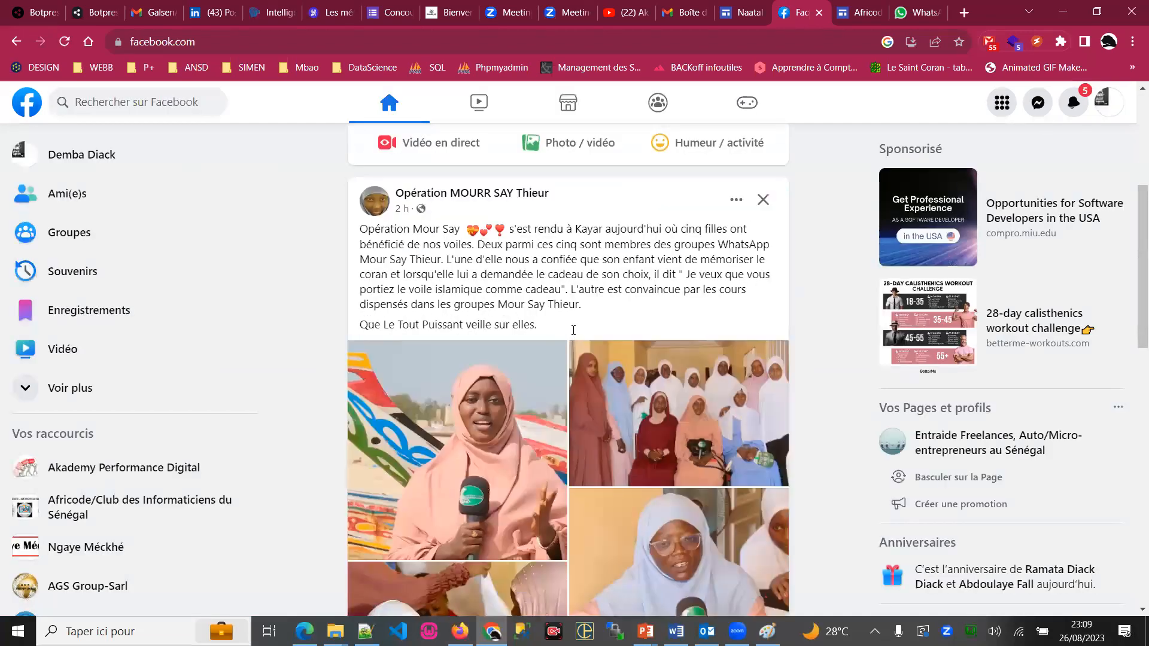
{"action": "scroll", "coordinate": [554, 390], "scroll_direction": "down", "scroll_amount": 5}
{"action": "scroll", "coordinate": [434, 385], "scroll_direction": "up", "scroll_amount": 10}
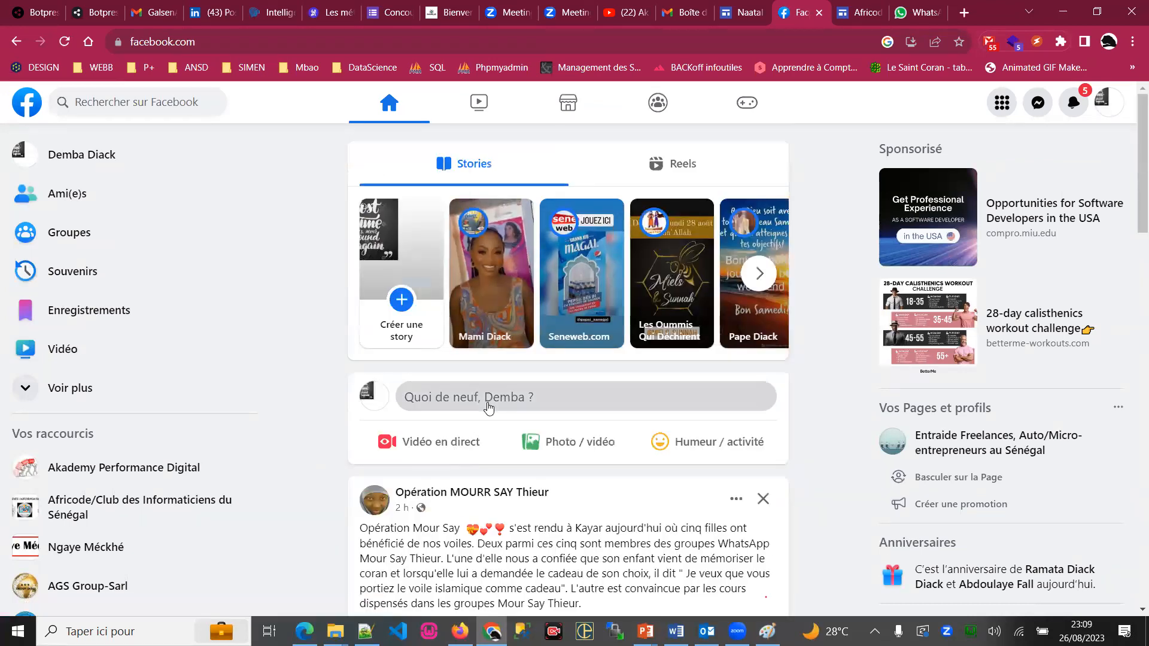
{"action": "left_click", "coordinate": [477, 407]}
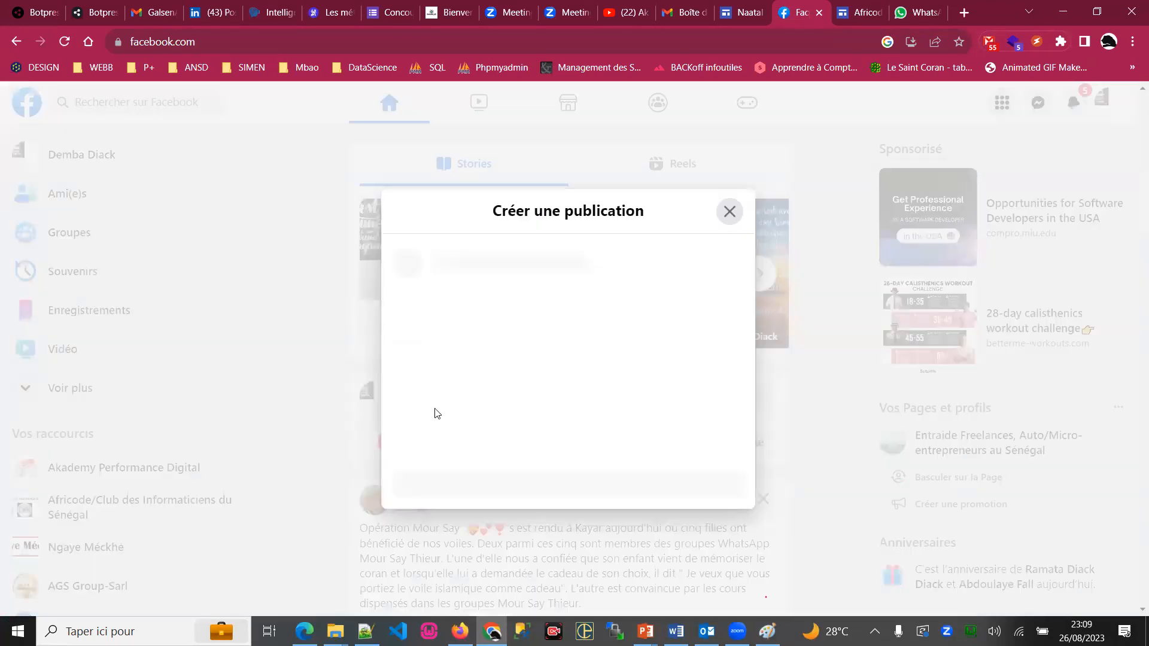
{"action": "key", "text": "ctrl+v"}
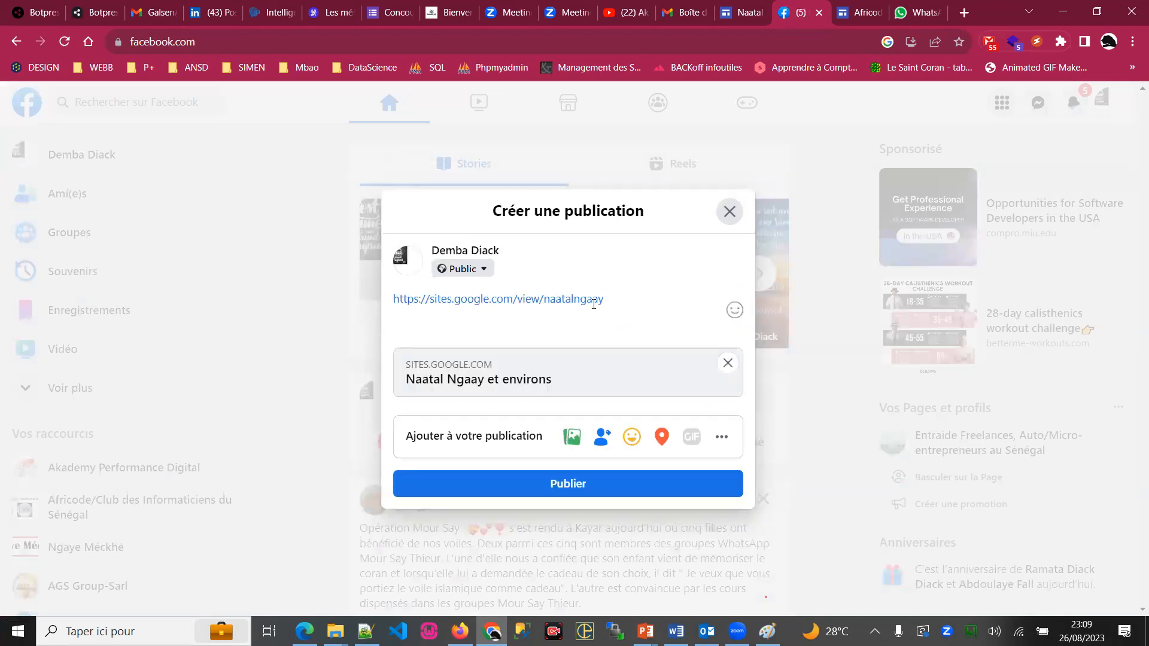
{"action": "left_click", "coordinate": [731, 213]}
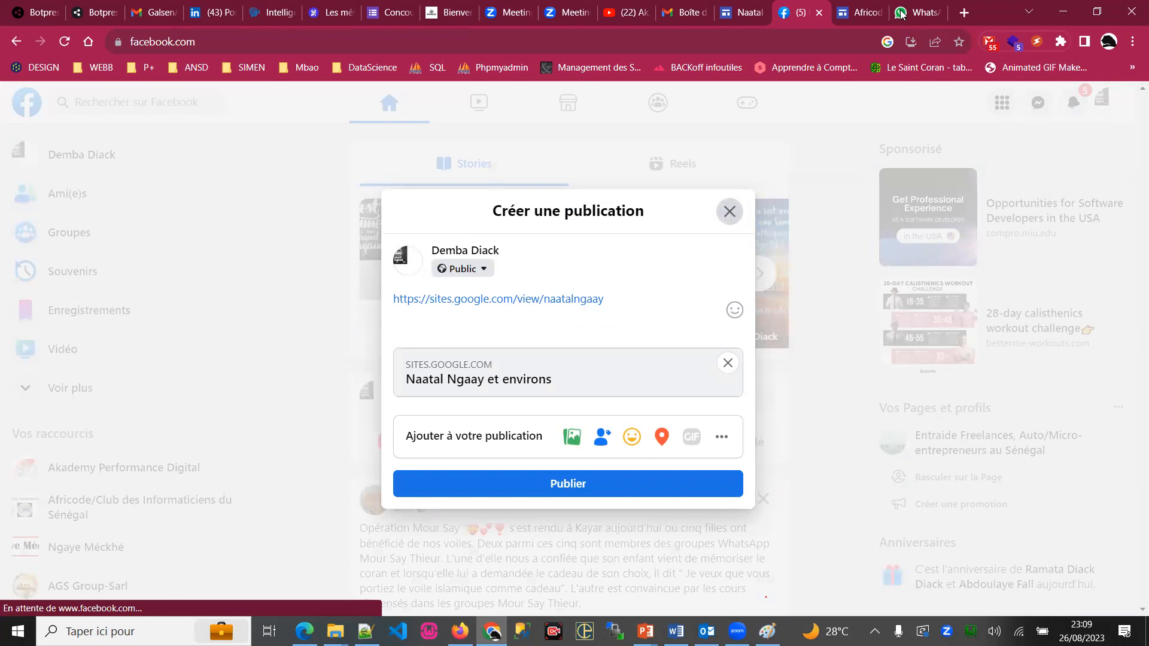
Check the WhatsApp page, then return to the Africode DataScience site and close its sharing settings.
{"action": "left_click", "coordinate": [914, 12]}
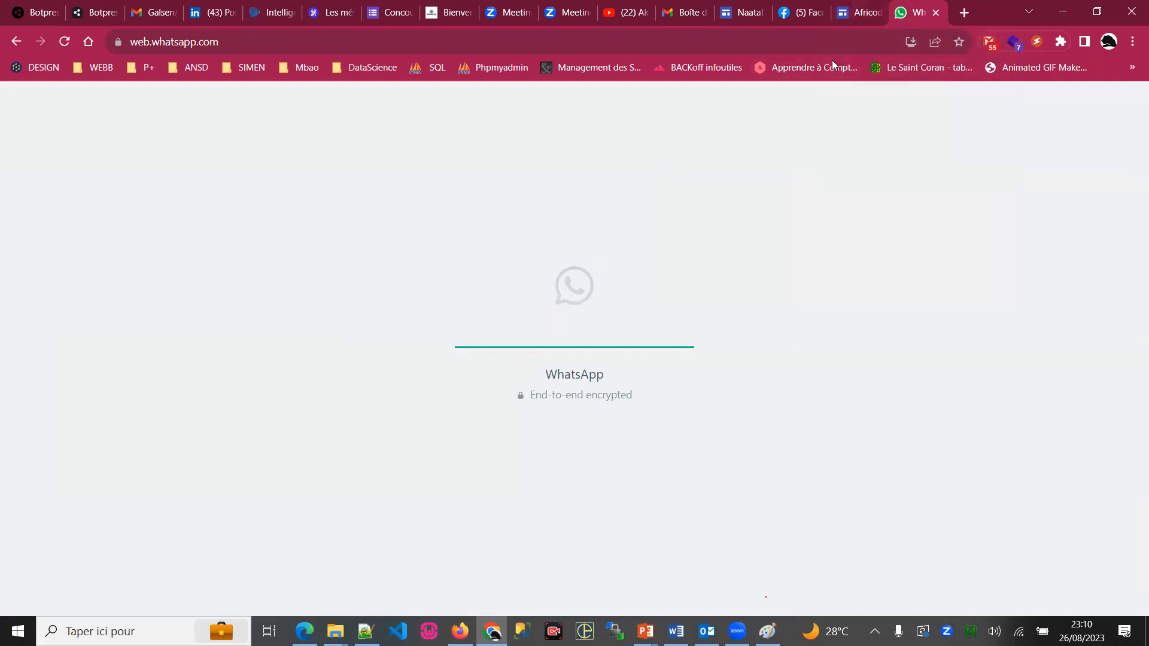
{"action": "left_click", "coordinate": [862, 12]}
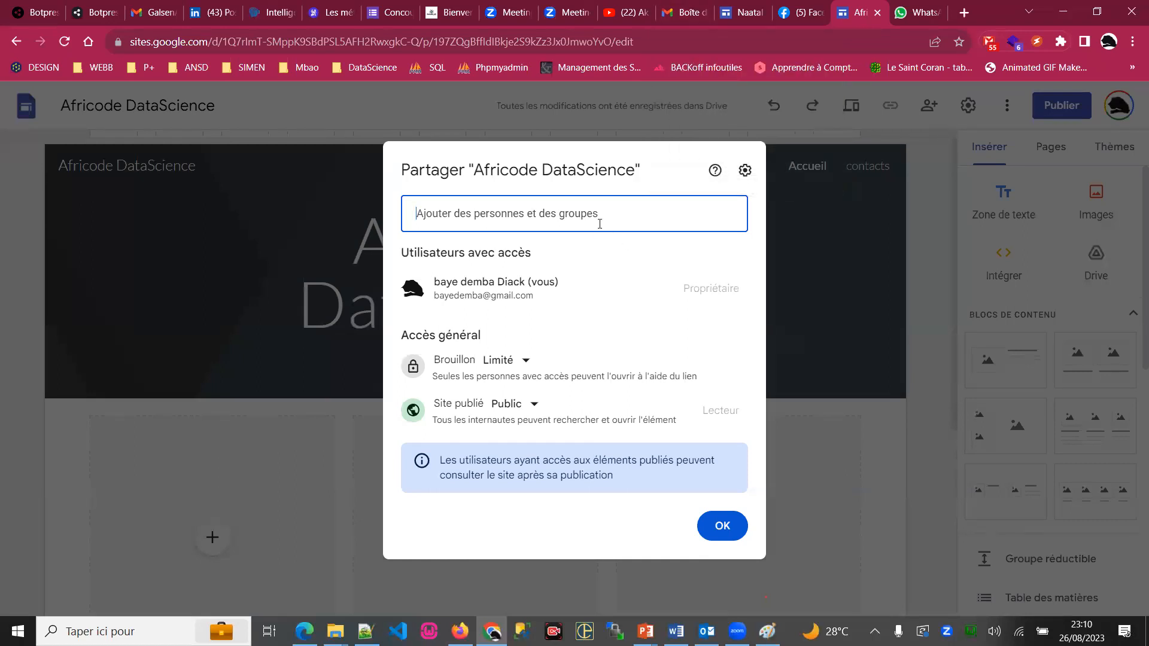
{"action": "left_click", "coordinate": [723, 529]}
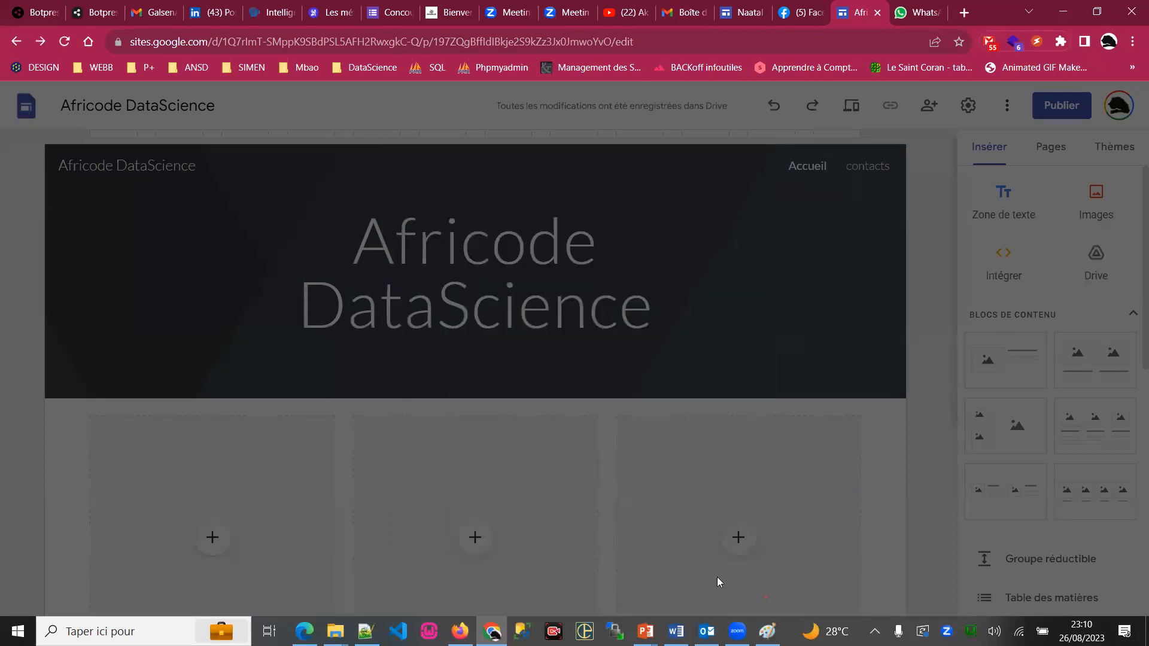
Switch to PowerPoint to show the nocode training title slide, then return to the Africode DataScience site in Chrome.
{"action": "left_click", "coordinate": [645, 631]}
{"action": "left_click", "coordinate": [726, 566]}
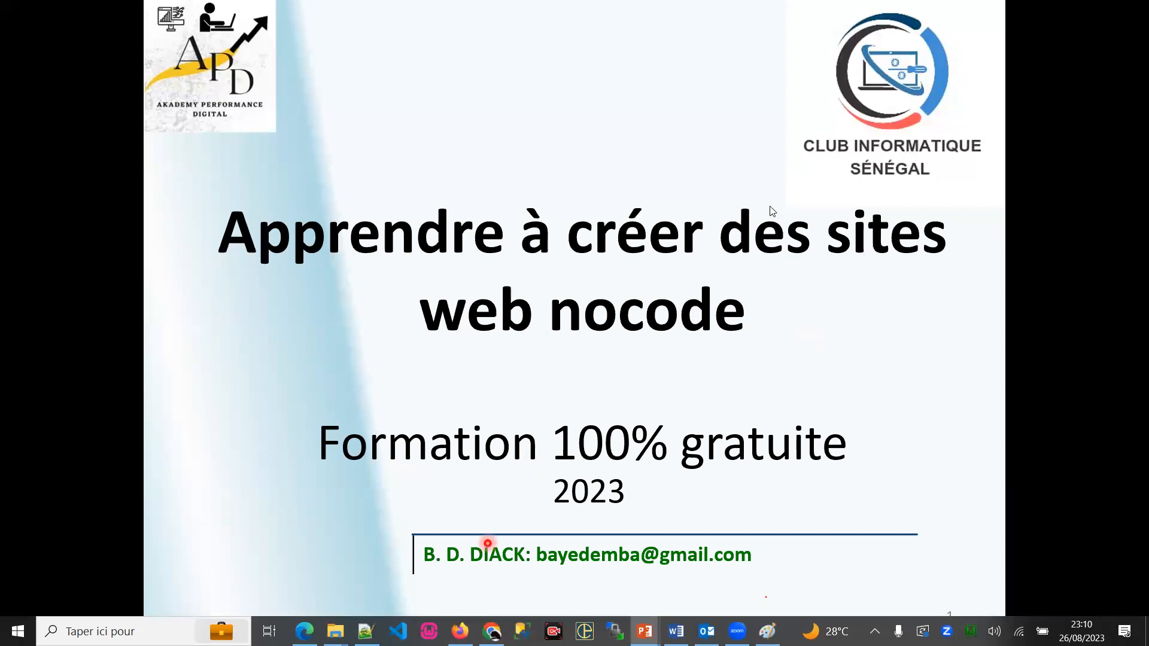
{"action": "key", "text": "alt+Tab"}
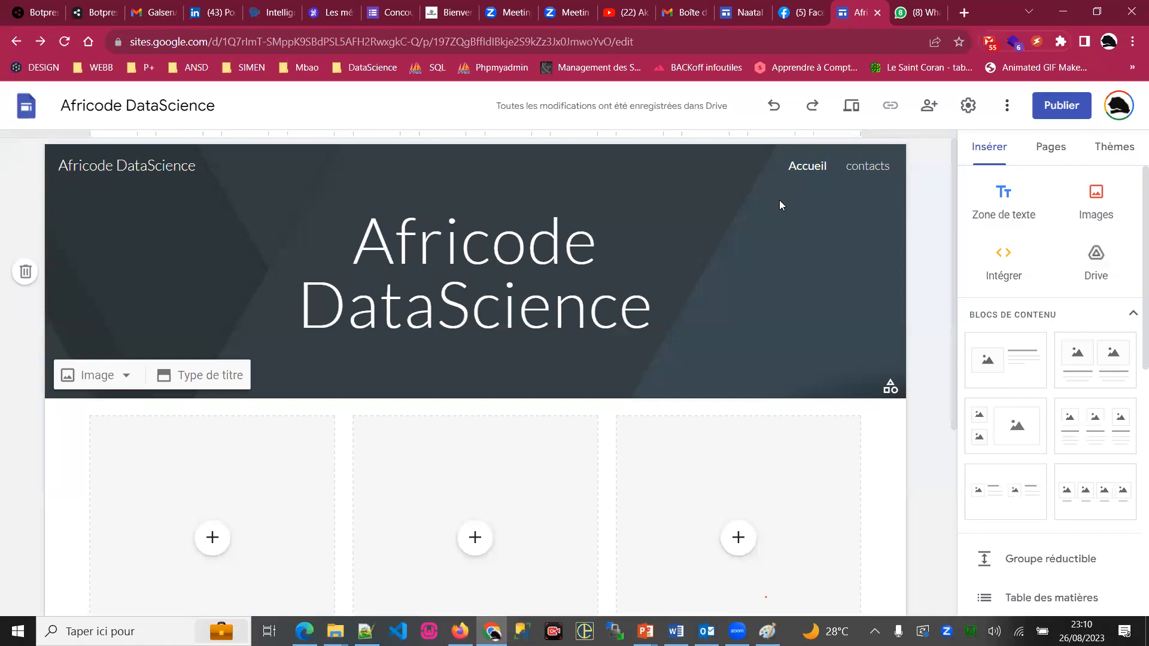
Look through the elements that can be inserted in the site and open Google Forms in a new browser tab.
{"action": "scroll", "coordinate": [729, 291], "scroll_direction": "down", "scroll_amount": 5}
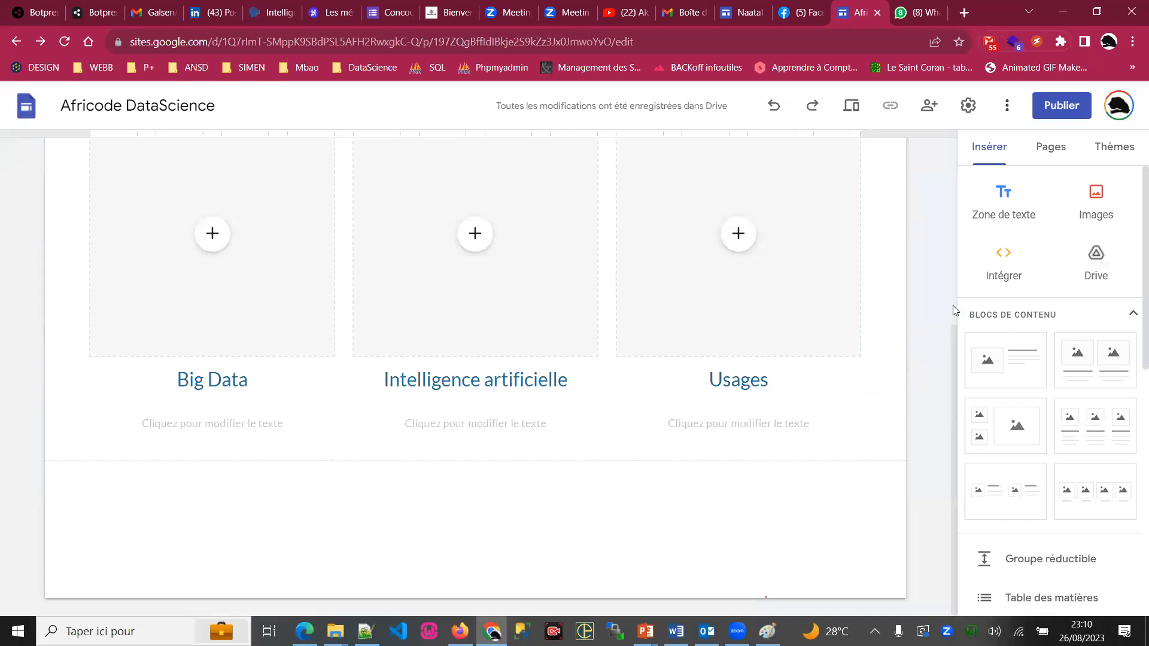
{"action": "scroll", "coordinate": [954, 319], "scroll_direction": "down", "scroll_amount": 5}
{"action": "scroll", "coordinate": [1088, 311], "scroll_direction": "down", "scroll_amount": 4}
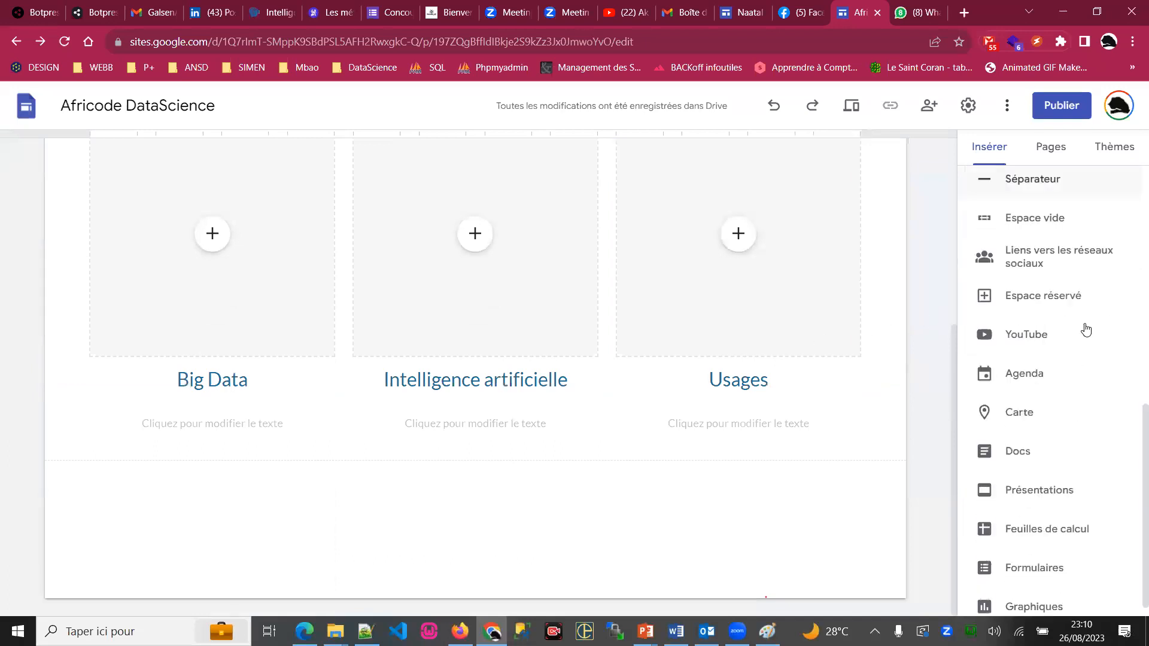
{"action": "left_click", "coordinate": [964, 11]}
{"action": "type", "text": "form"}
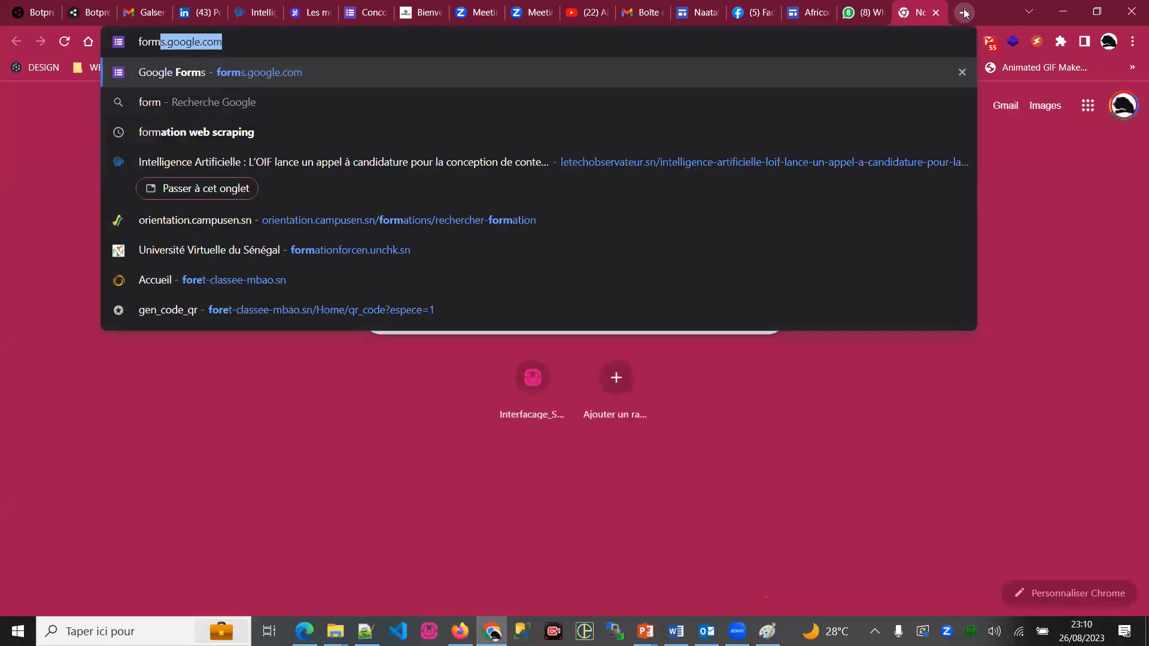
{"action": "key", "text": "Return"}
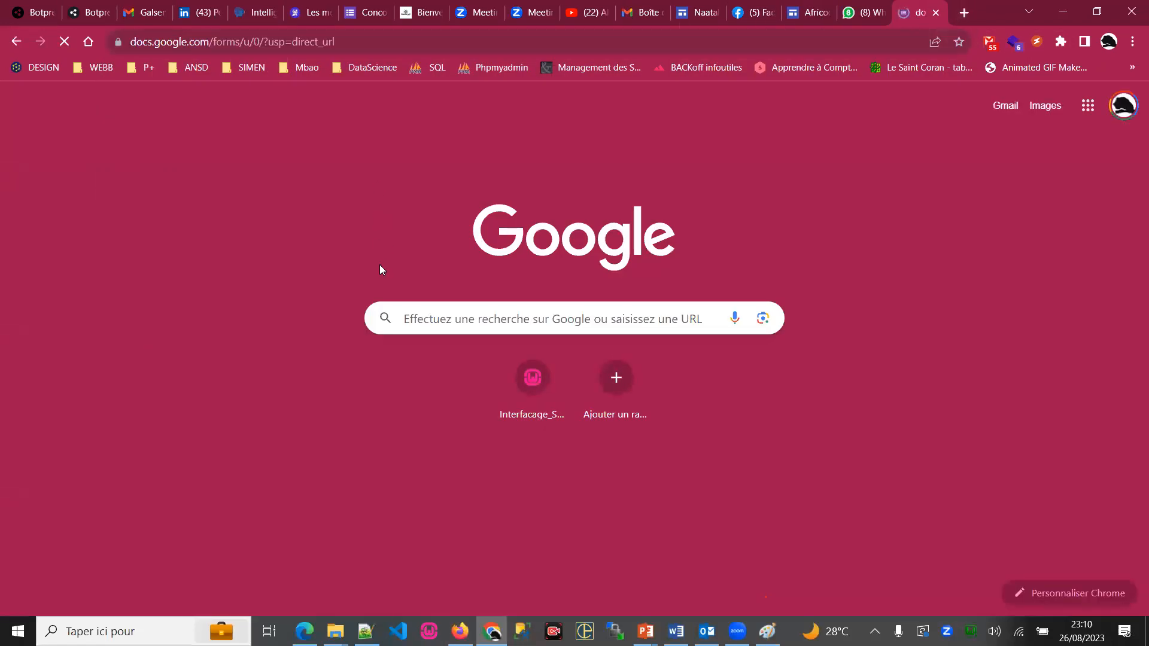
Return to the Africode DataScience site and review its content blocks and insertable elements again.
{"action": "left_click", "coordinate": [807, 12]}
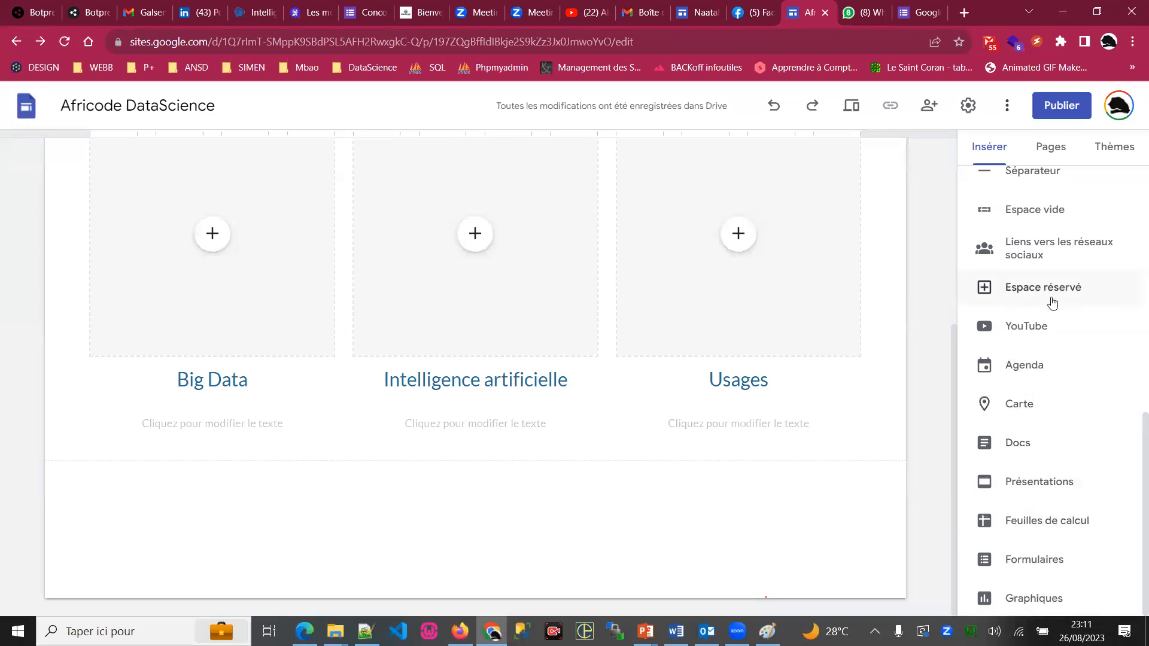
{"action": "scroll", "coordinate": [1053, 303], "scroll_direction": "up", "scroll_amount": 5}
{"action": "scroll", "coordinate": [1061, 303], "scroll_direction": "up", "scroll_amount": 4}
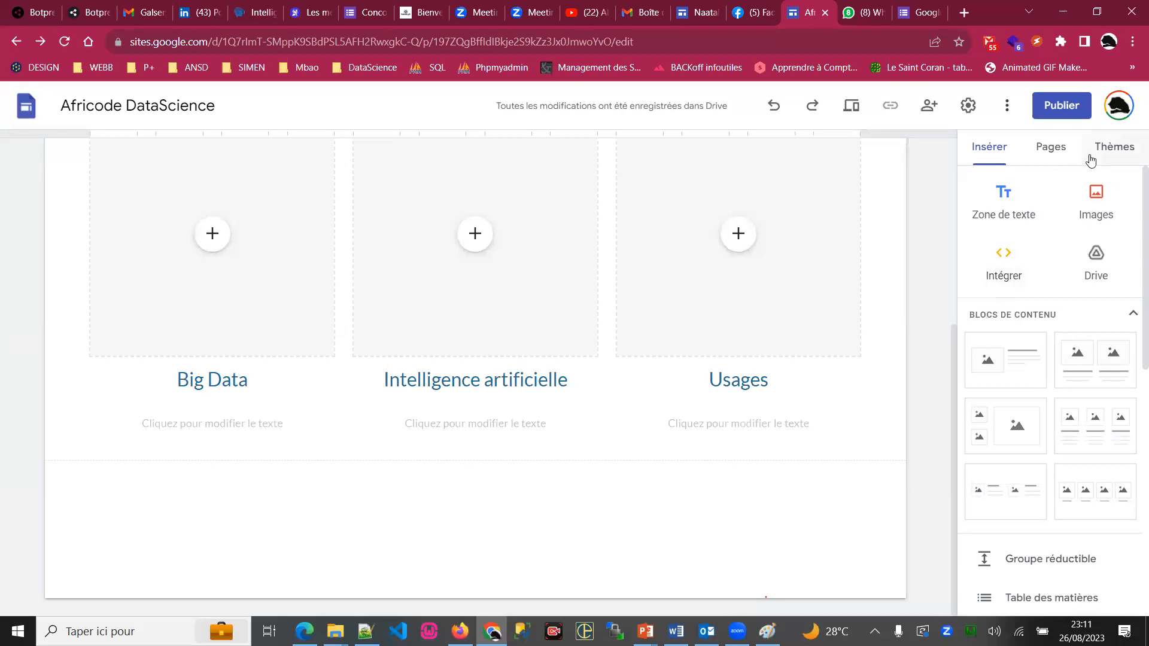
{"action": "scroll", "coordinate": [1119, 395], "scroll_direction": "down", "scroll_amount": 9}
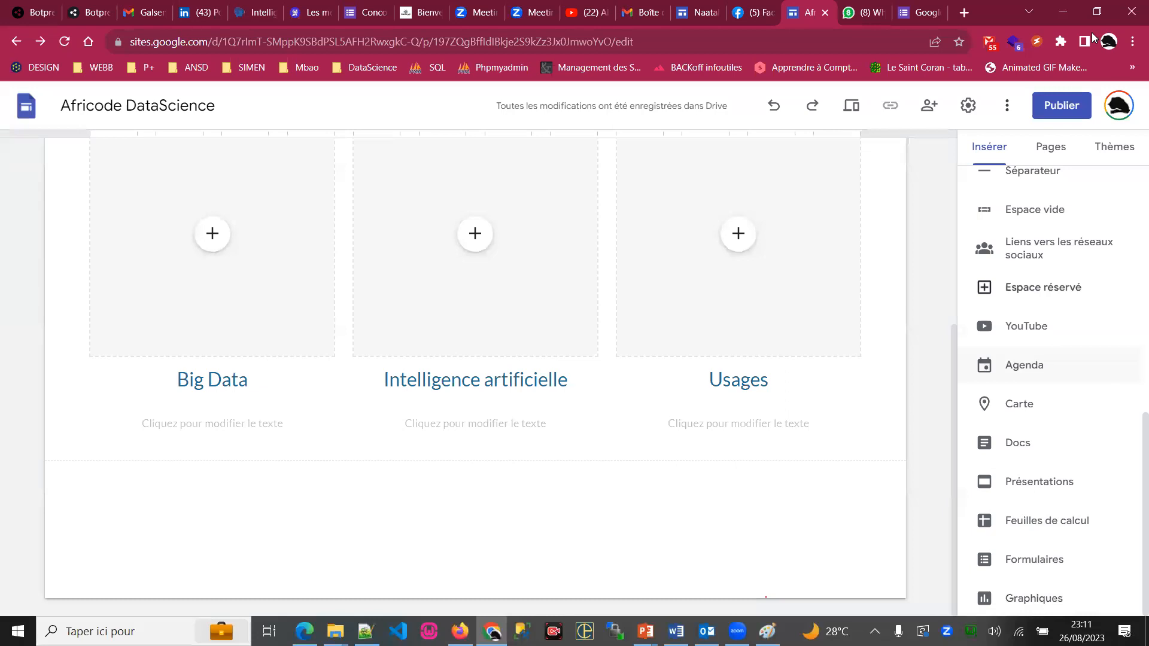
View the existing forms in Google Forms, then the content options of the site's Intelligence artificielle placeholder.
{"action": "left_click", "coordinate": [925, 5]}
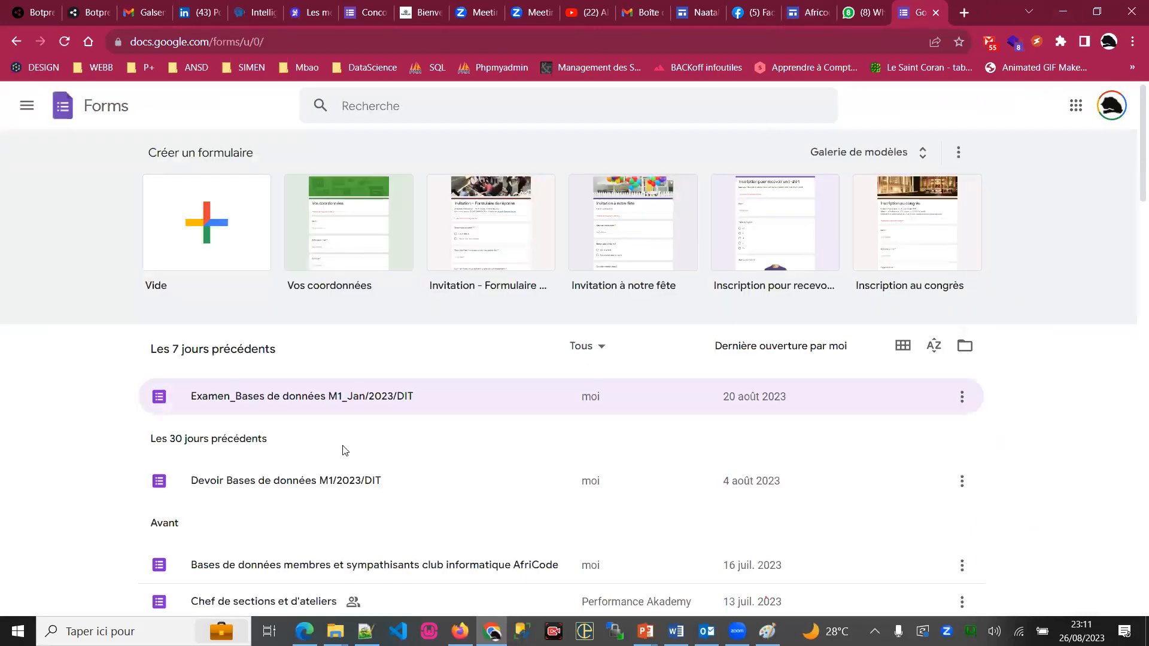
{"action": "left_click", "coordinate": [801, 6]}
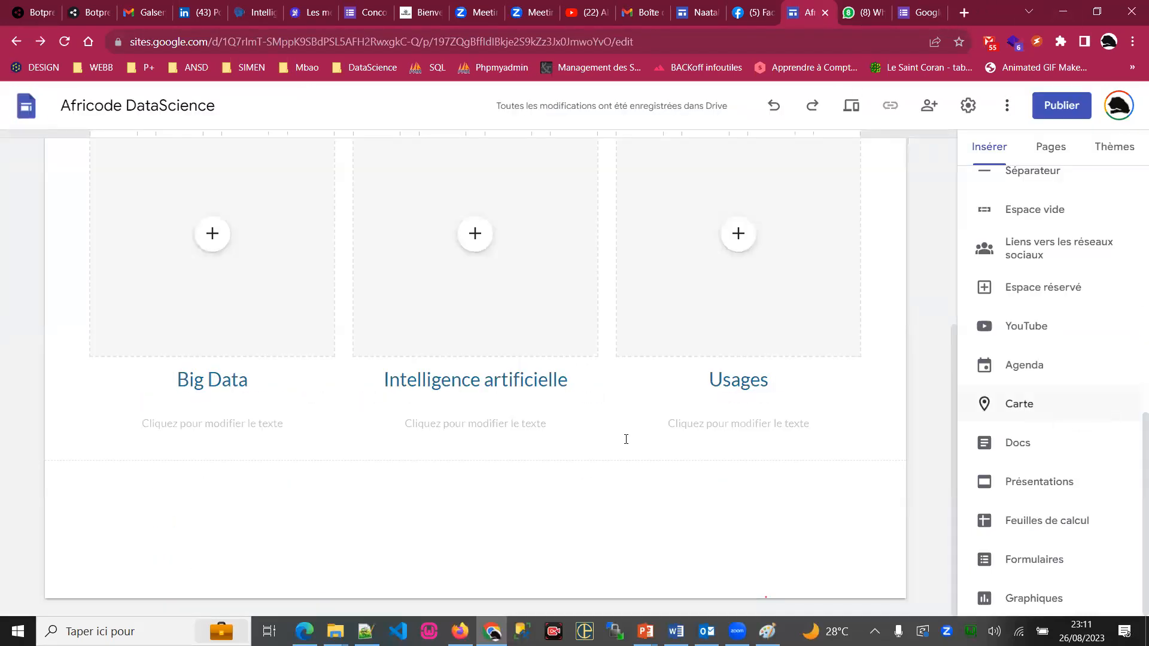
{"action": "left_click", "coordinate": [483, 241]}
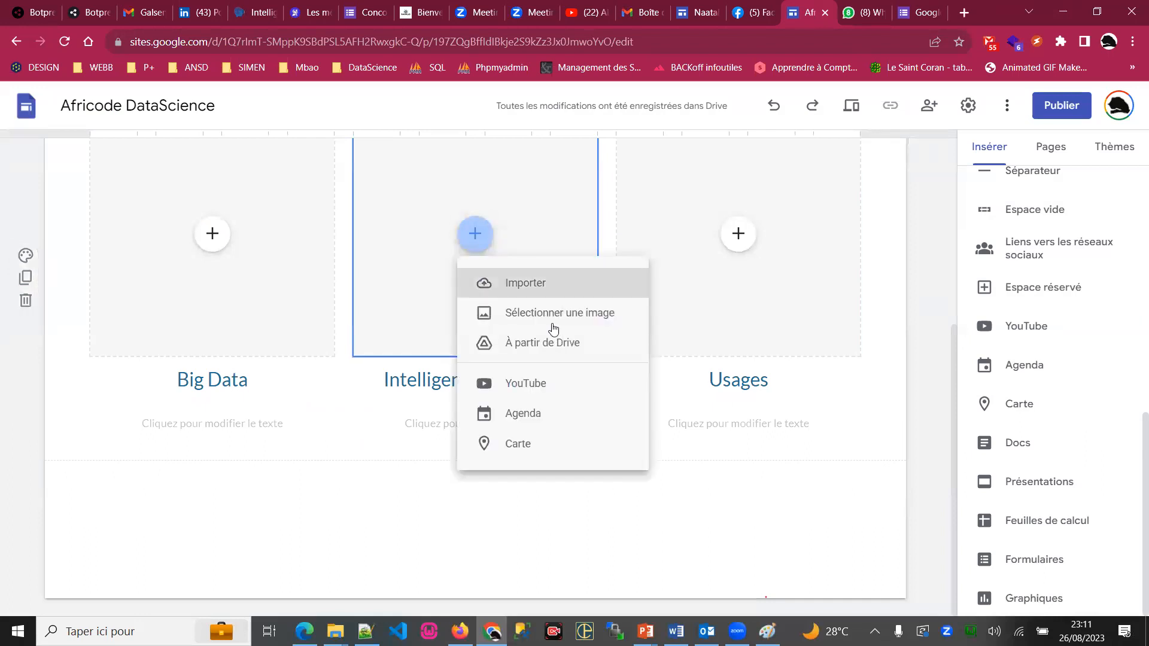
{"action": "left_click", "coordinate": [730, 508]}
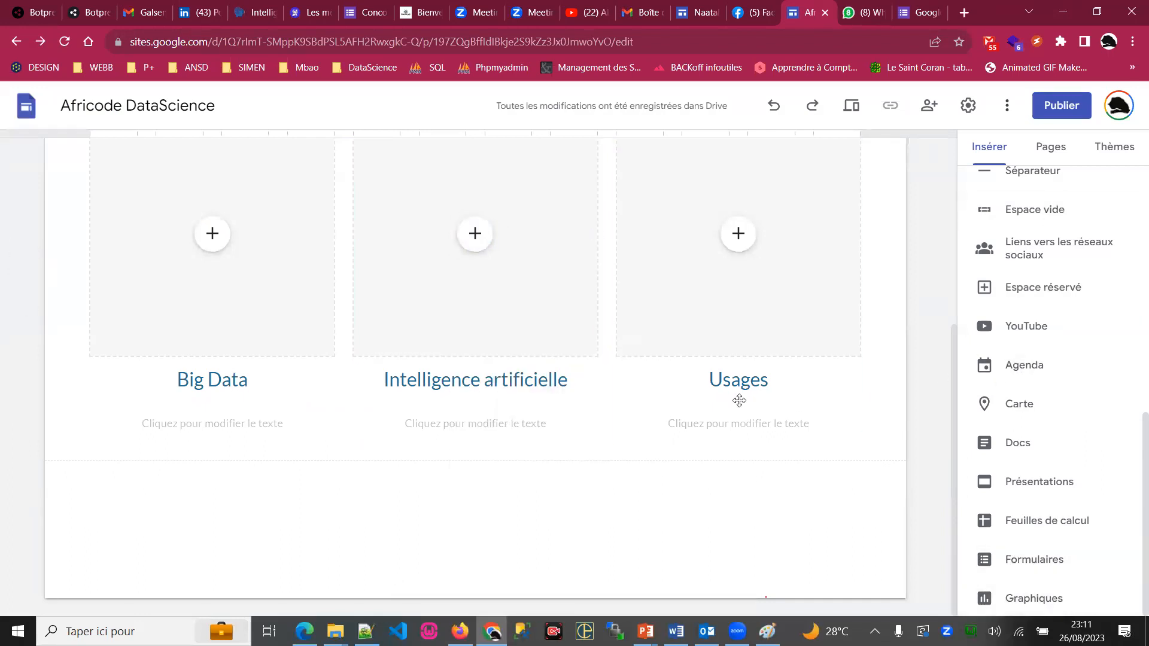
Insert the existing form Examen_Bases de données M1_Jan/2023/DIT below the three content blocks of the Africode DataScience page.
{"action": "left_click", "coordinate": [1051, 554]}
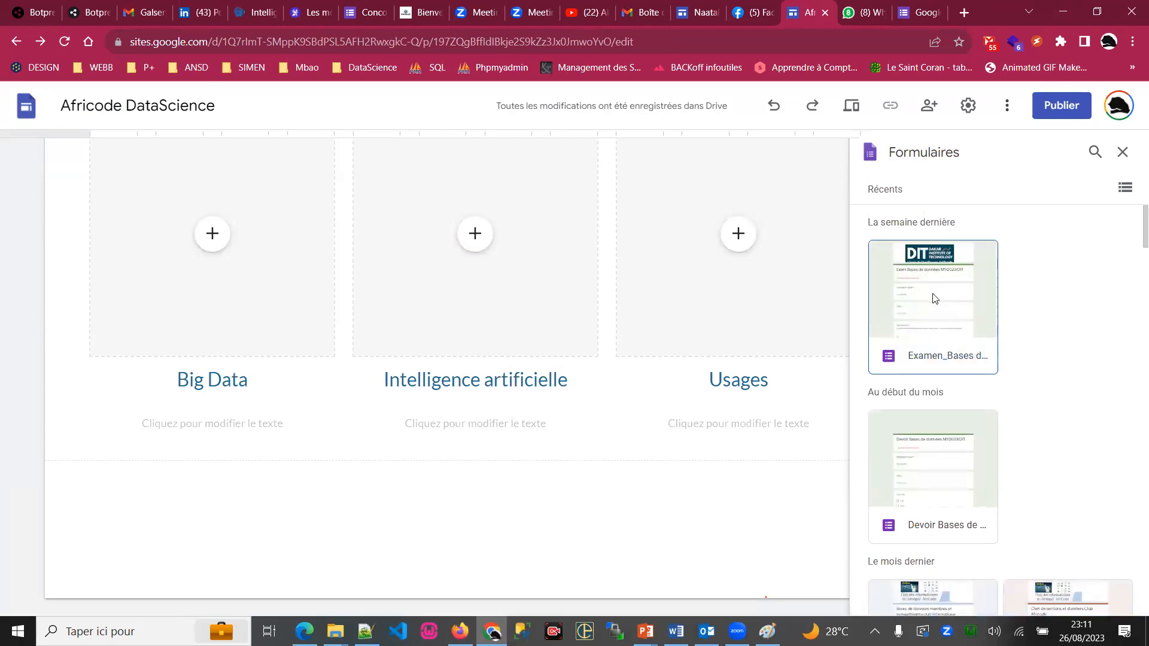
{"action": "left_click", "coordinate": [911, 301]}
{"action": "left_click", "coordinate": [911, 285]}
{"action": "double_click", "coordinate": [937, 329]}
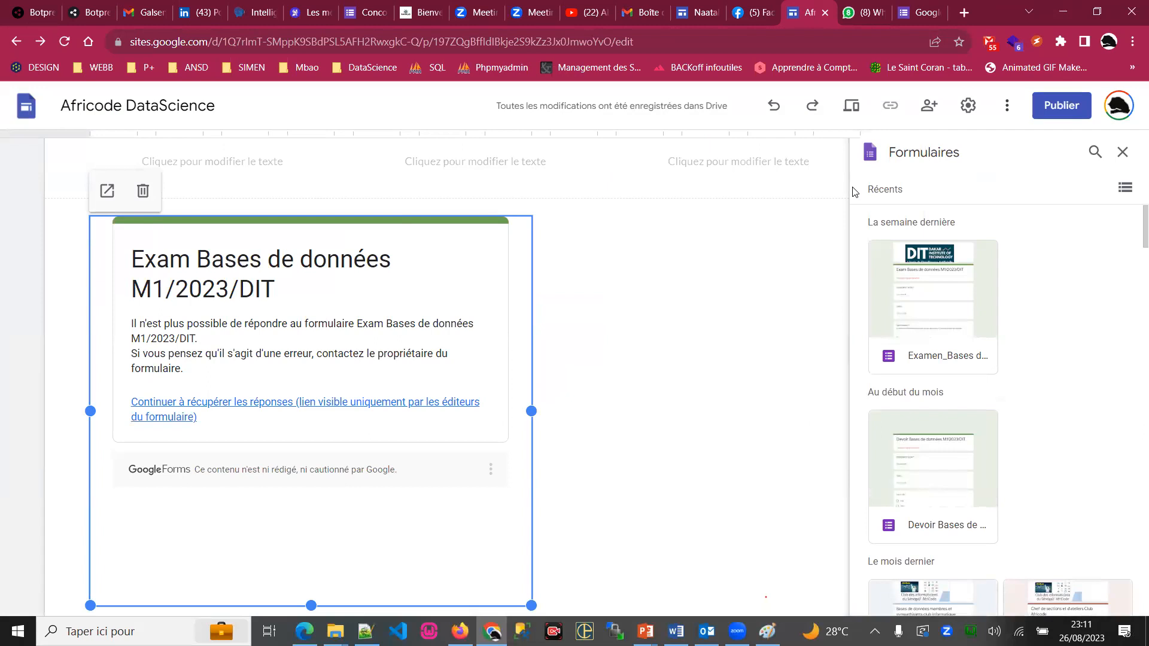
Delete the embedded exam form from the page and close the list of forms.
{"action": "left_click", "coordinate": [143, 192]}
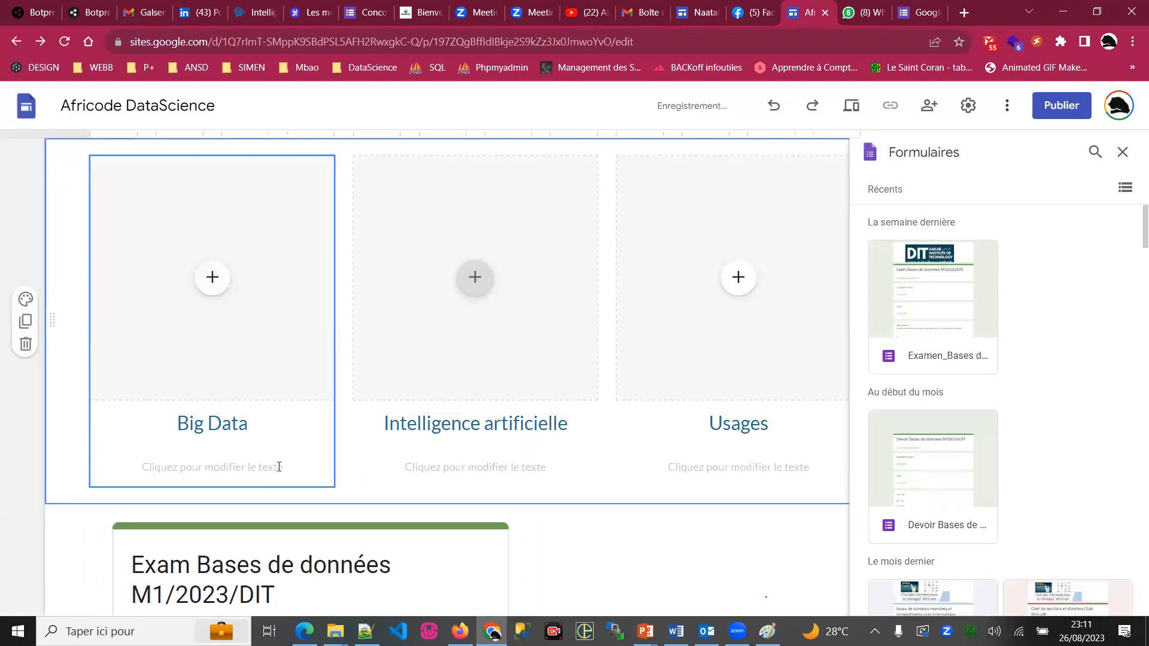
{"action": "scroll", "coordinate": [277, 473], "scroll_direction": "down", "scroll_amount": 5}
{"action": "left_click", "coordinate": [25, 440]}
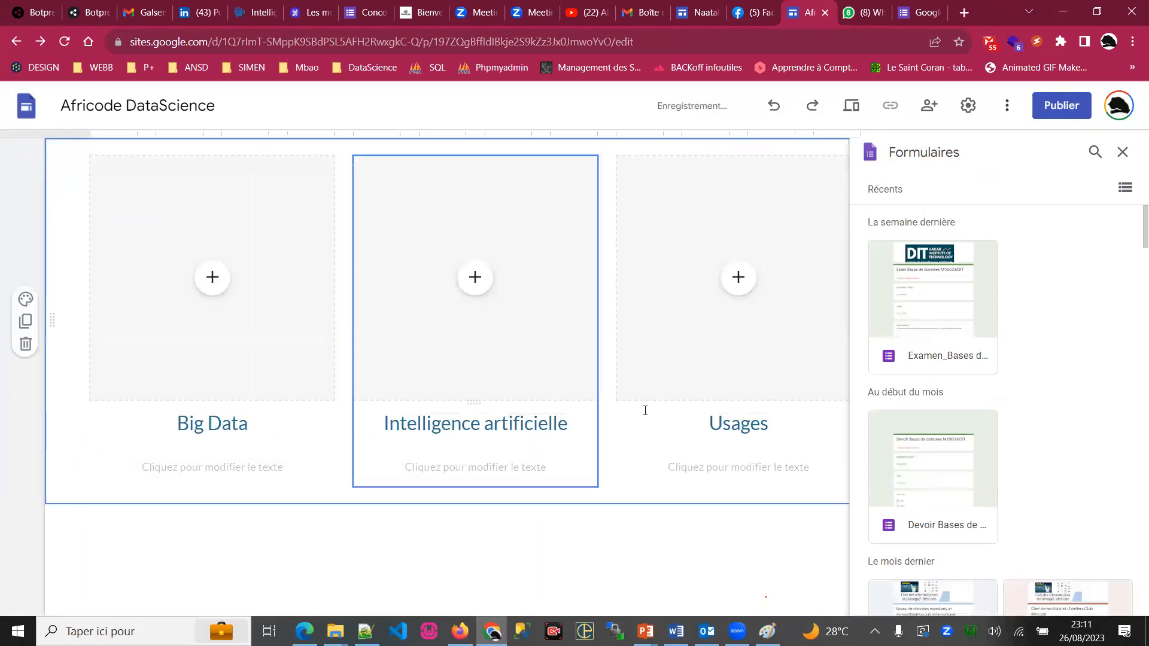
{"action": "scroll", "coordinate": [712, 353], "scroll_direction": "up", "scroll_amount": 5}
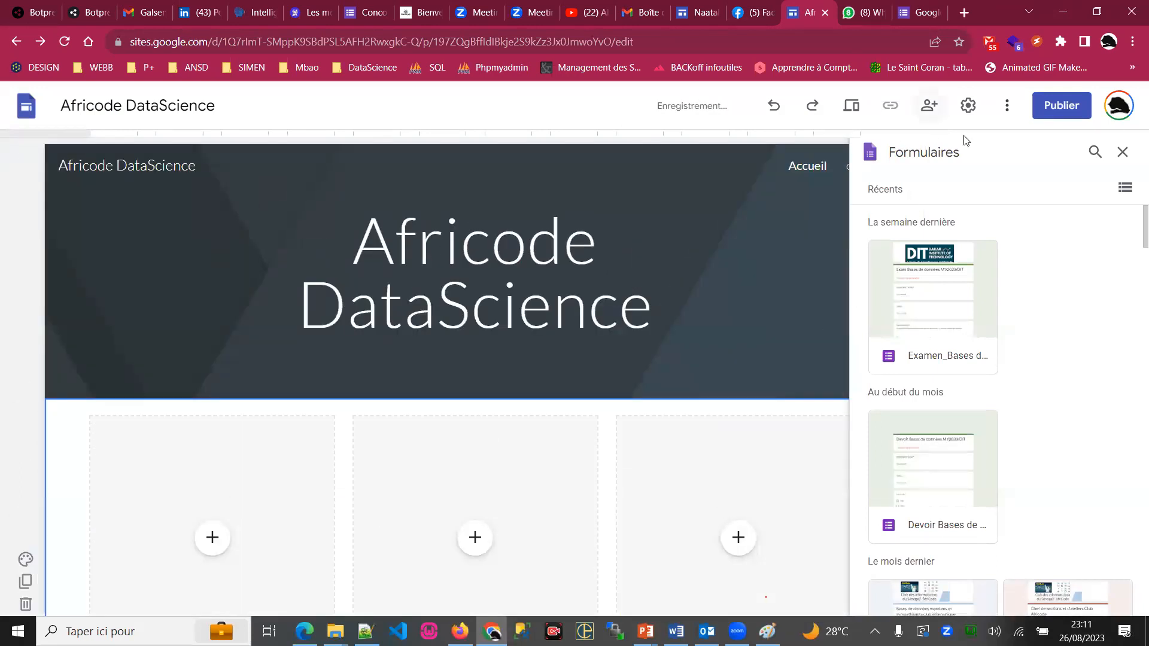
{"action": "left_click", "coordinate": [1123, 152]}
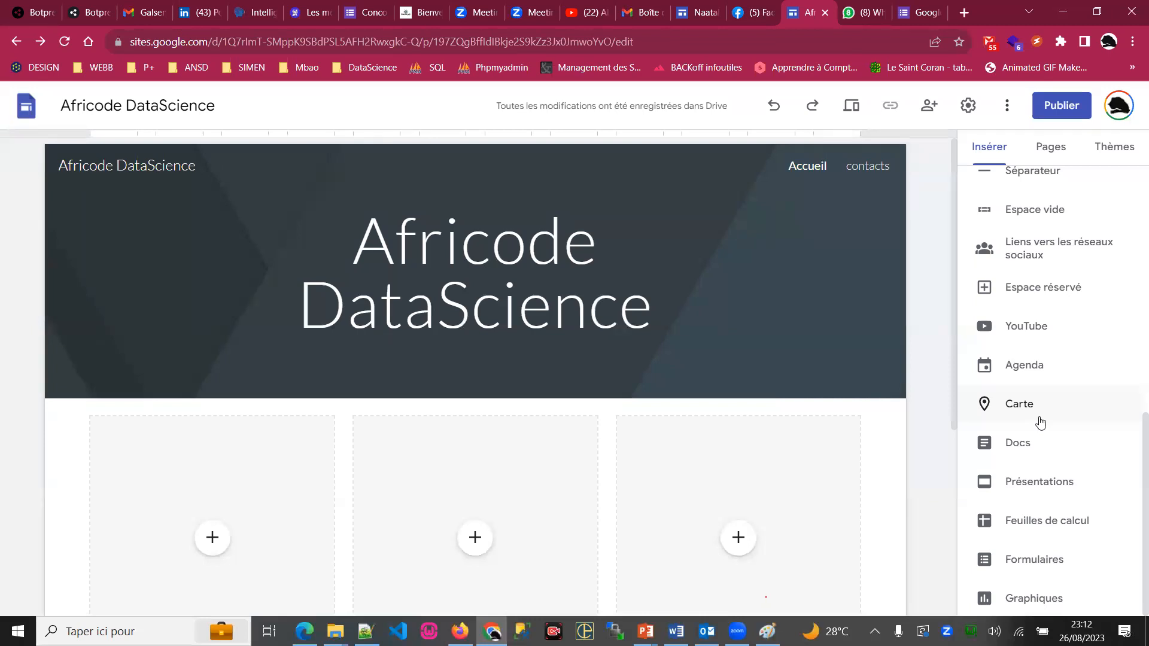
Glance over the insertable elements once more and switch to the PowerPoint nocode training title slide.
{"action": "scroll", "coordinate": [1041, 389], "scroll_direction": "up", "scroll_amount": 5}
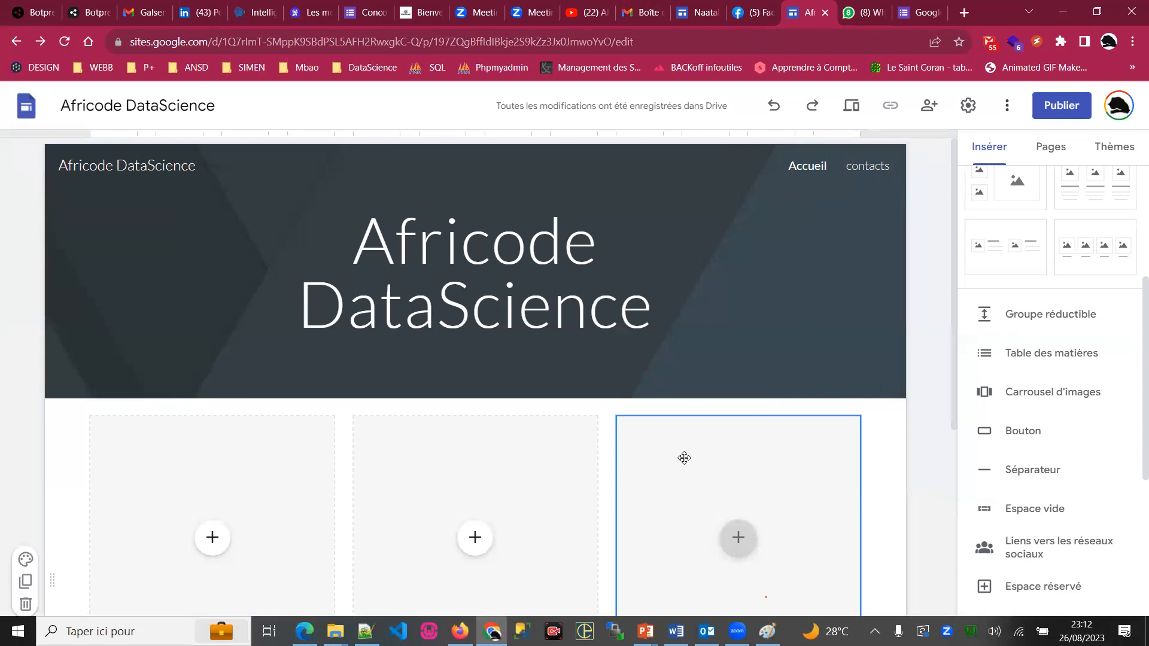
{"action": "left_click", "coordinate": [646, 631]}
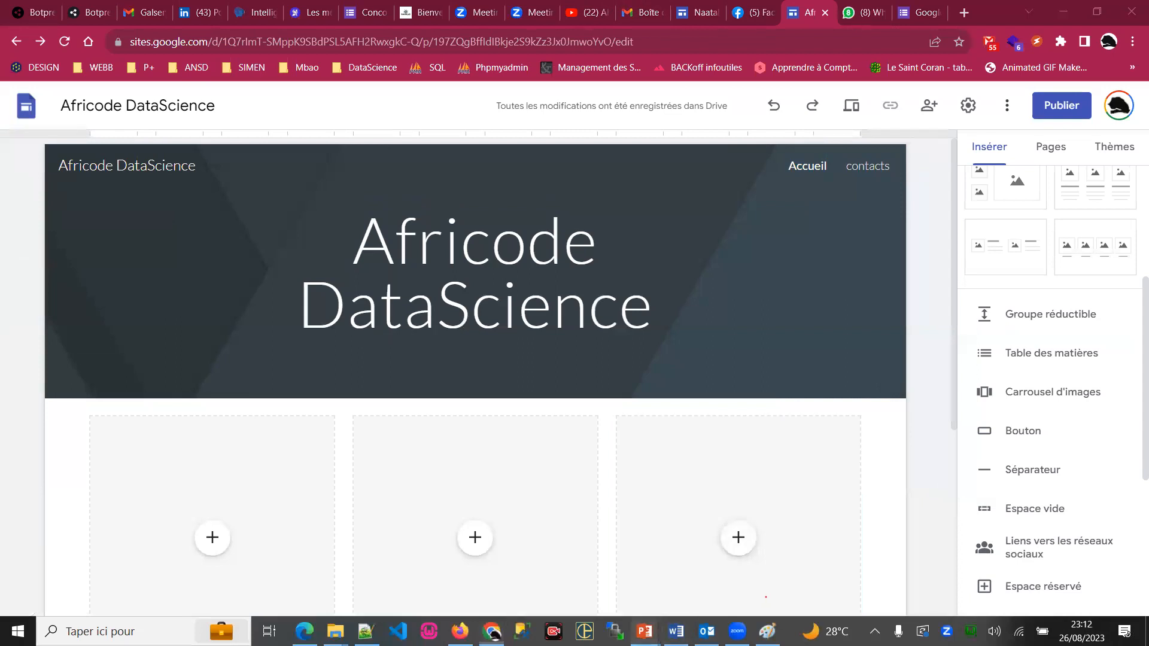
{"action": "left_click", "coordinate": [712, 568]}
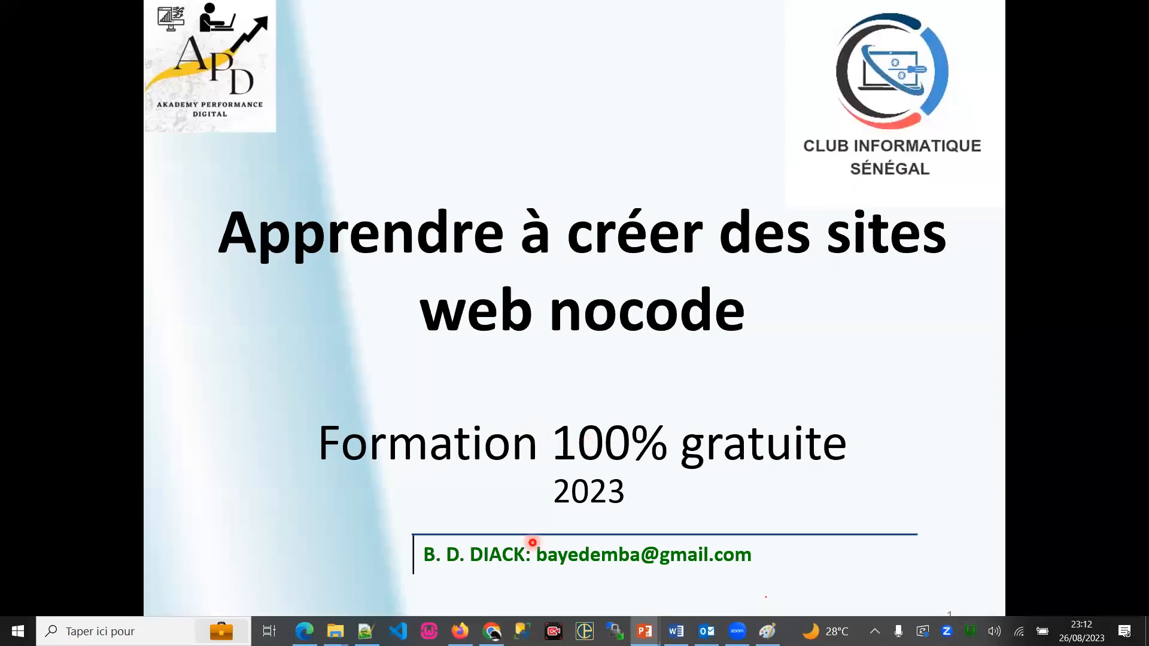